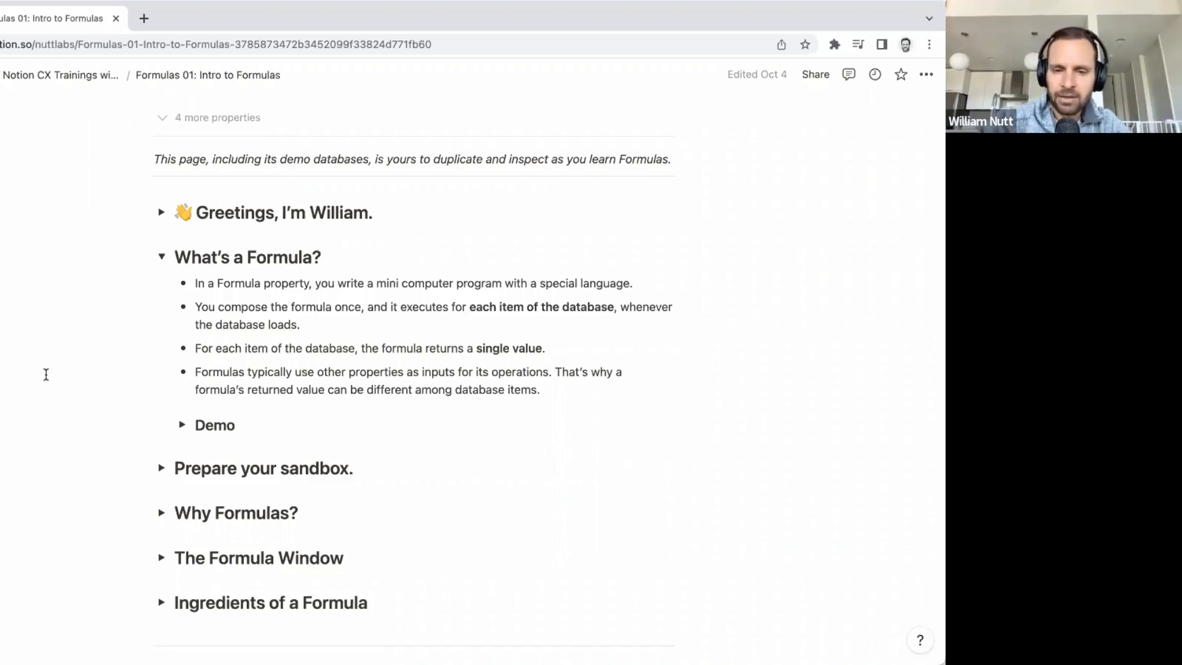
# Step: Expand the What's a Formula? Demo to show the Orders table totalling $104.75 and $208.00
pyautogui.click(180, 425)
pyautogui.scroll(-3, 133, 468)
pyautogui.scroll(-2, 133, 470)
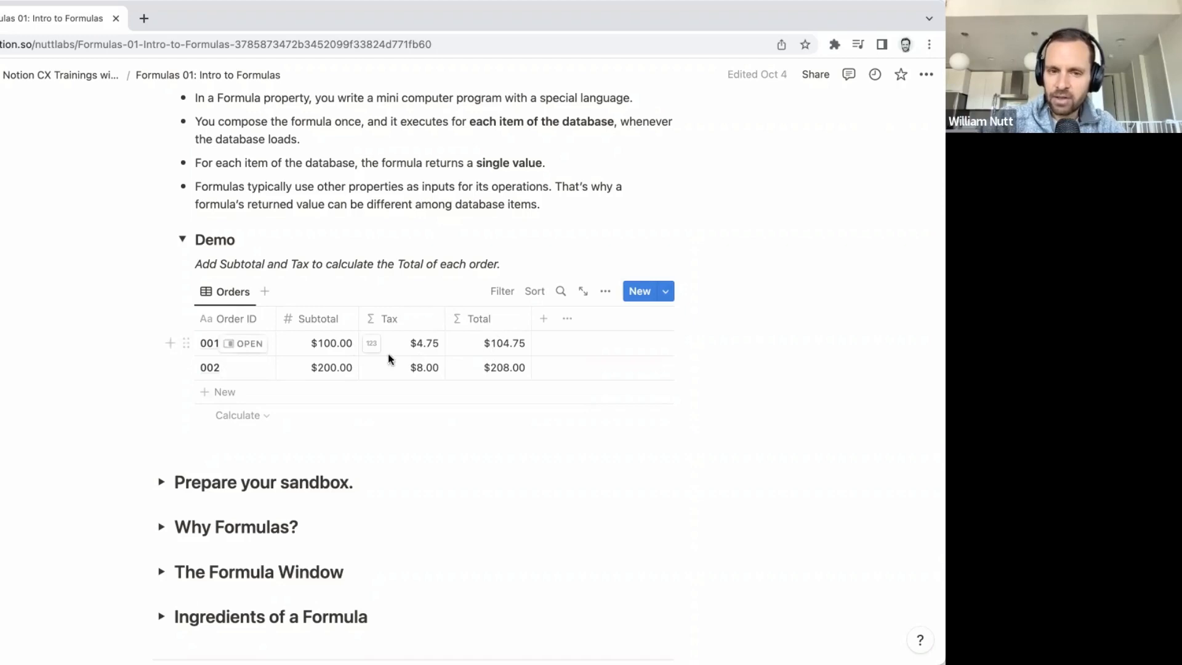
# Step: Hide the Orders demo, open Prepare your sandbox., and collapse What's a Formula?
pyautogui.click(183, 240)
pyautogui.scroll(1, 166, 296)
pyautogui.click(165, 300)
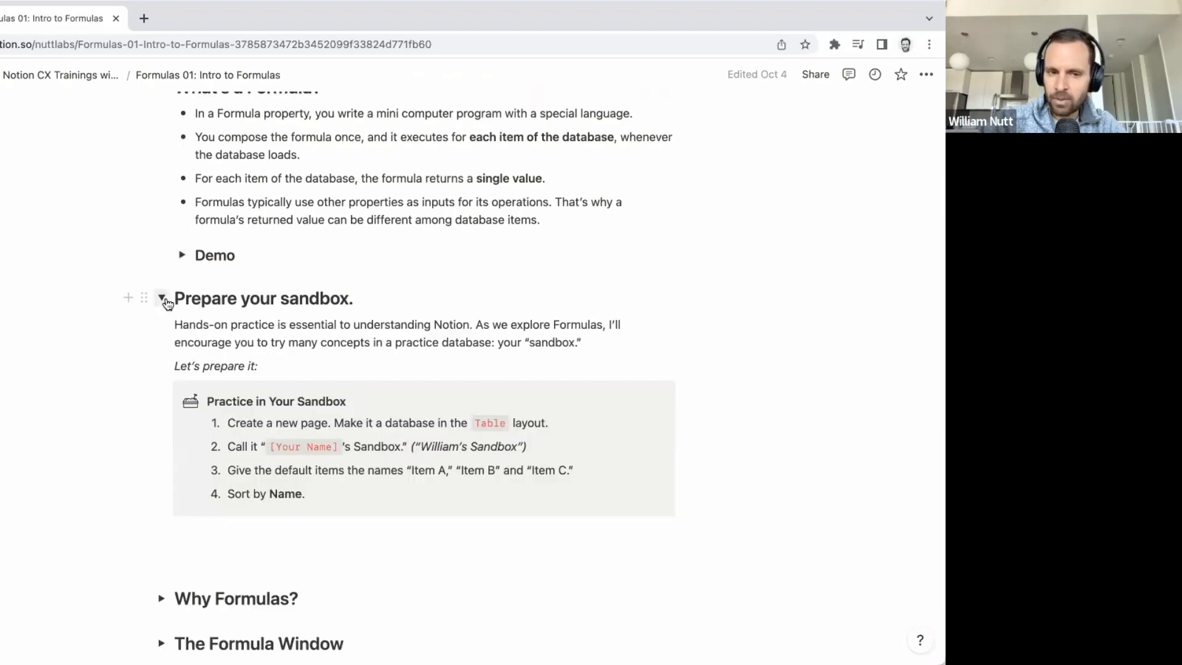
pyautogui.scroll(3, 167, 301)
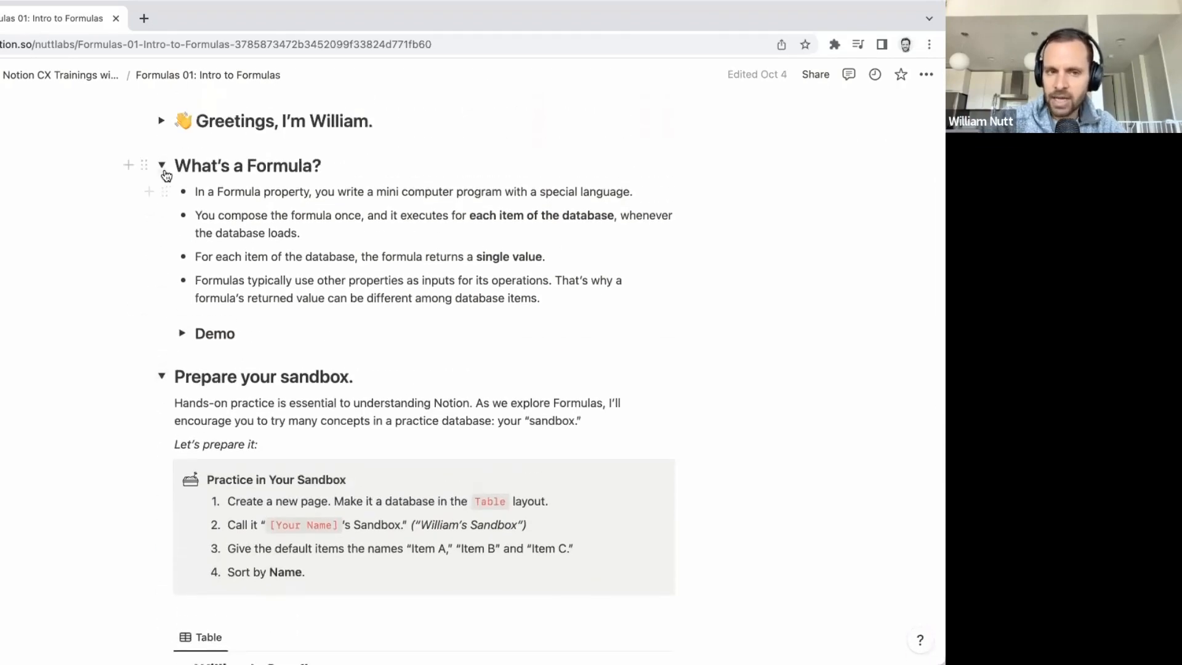
pyautogui.click(165, 166)
pyautogui.scroll(-3, 188, 233)
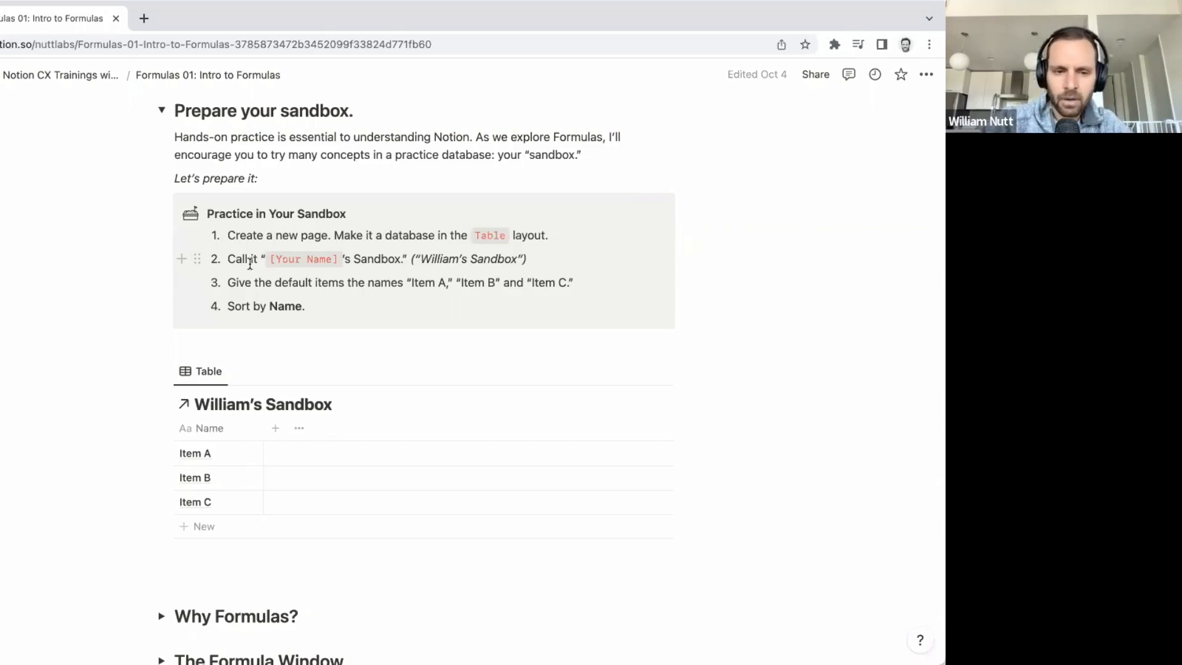
# Step: Review the sandbox setup steps and Items A–C table, then collapse Prepare your sandbox
pyautogui.scroll(-1, 54, 326)
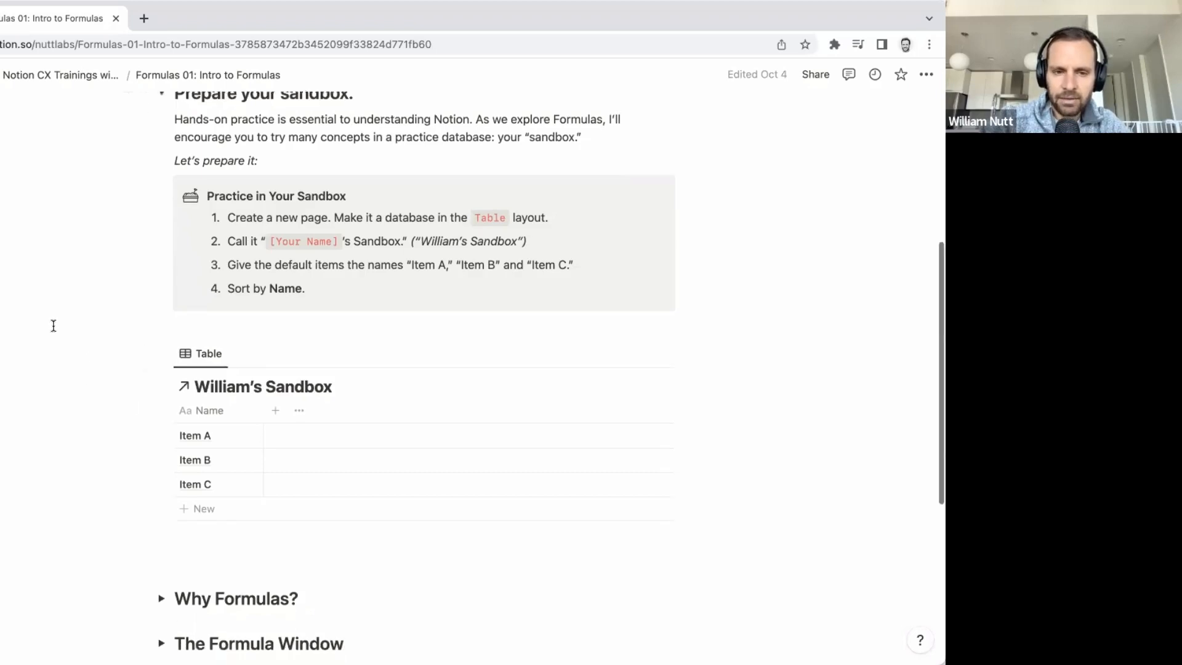
pyautogui.scroll(-3, 53, 326)
pyautogui.scroll(-1, 54, 326)
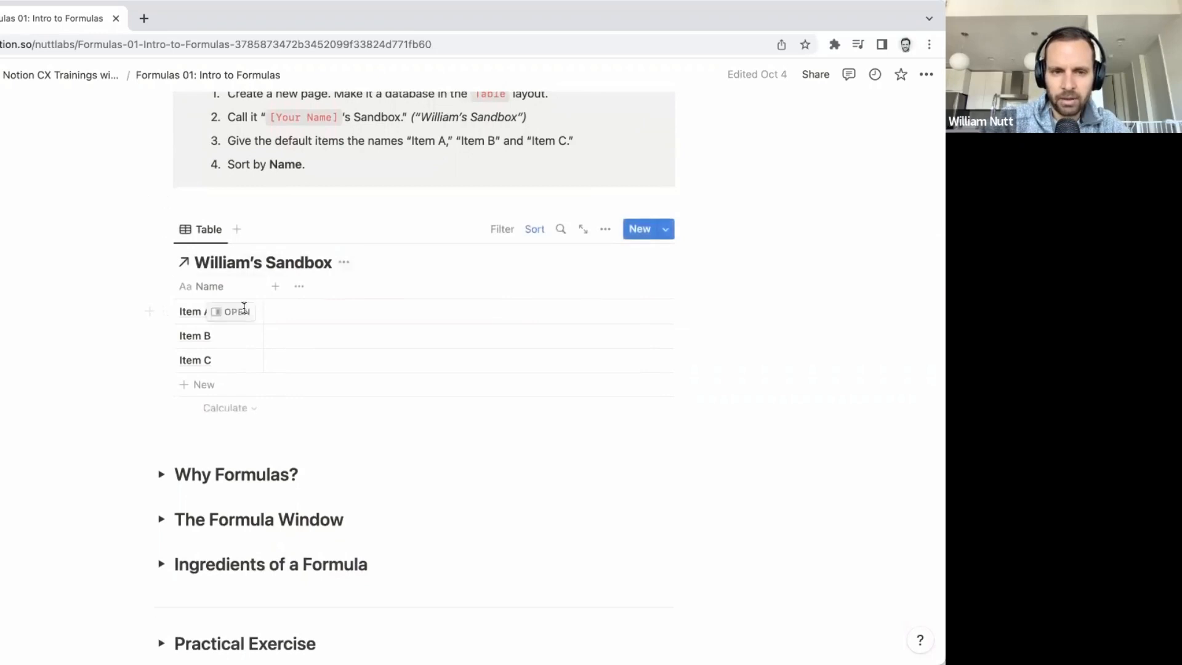
pyautogui.scroll(4, 108, 235)
pyautogui.scroll(1, 108, 236)
pyautogui.scroll(-1, 108, 236)
pyautogui.scroll(2, 108, 236)
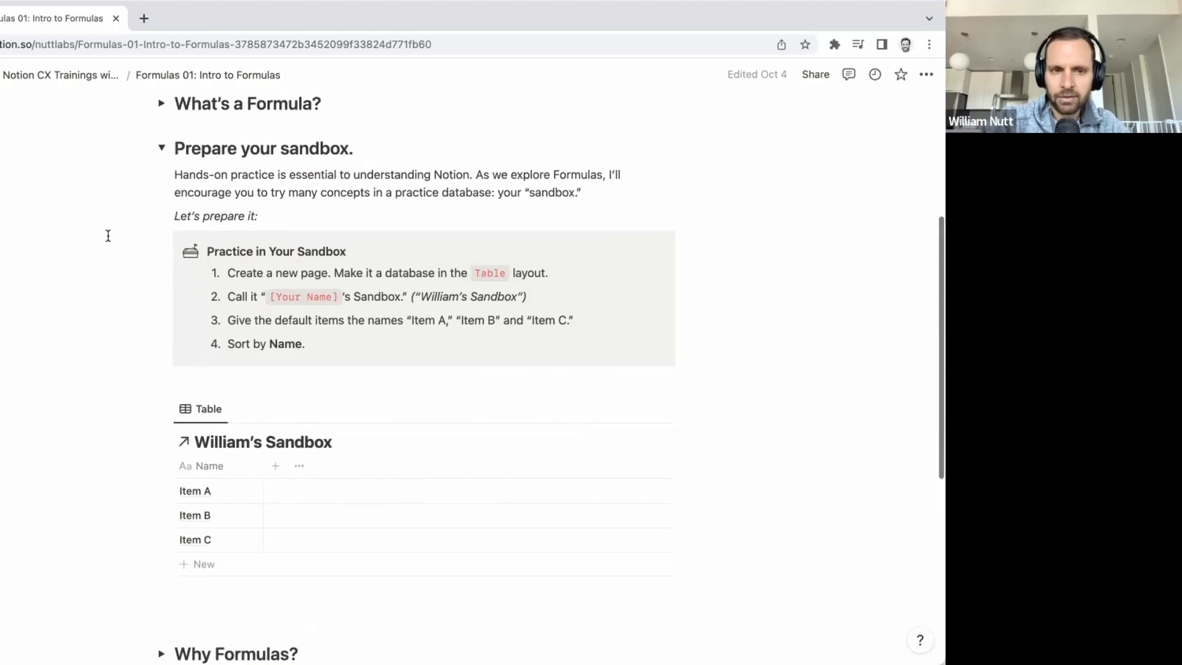
pyautogui.click(161, 150)
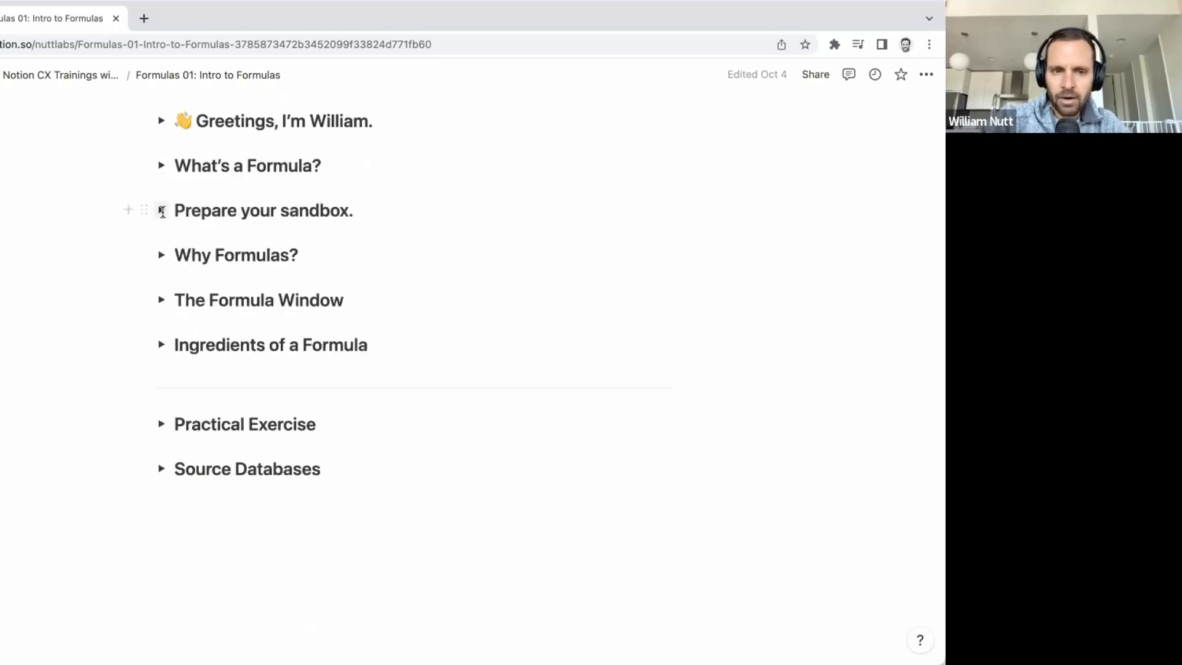
# Step: Open Why Formulas?, its Calculations subsection and Demo, showing Orders totals of $104.75 and $208.00
pyautogui.click(161, 254)
pyautogui.scroll(-1, 111, 331)
pyautogui.scroll(-1, 111, 331)
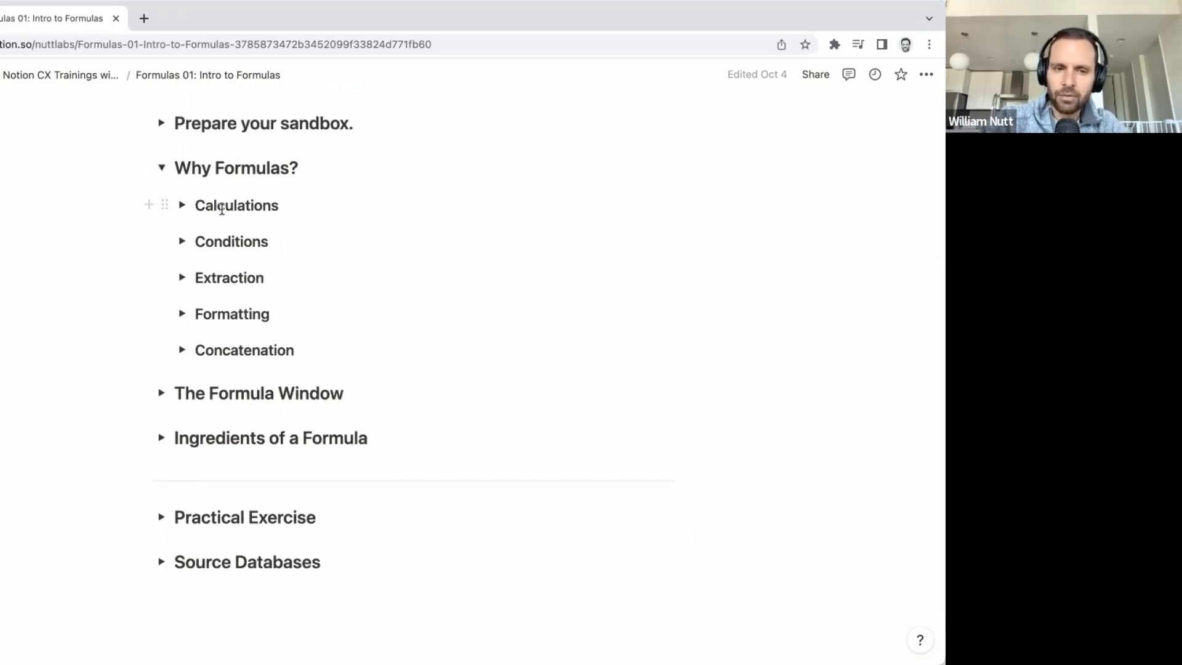
pyautogui.click(181, 205)
pyautogui.scroll(-1, 128, 259)
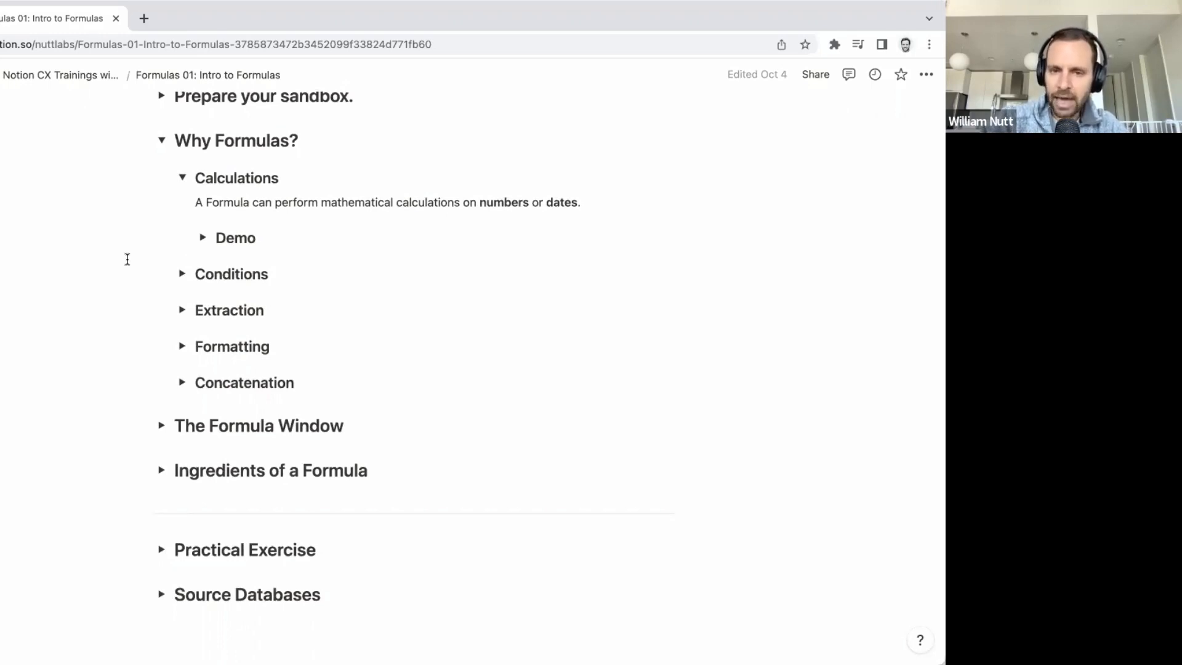
pyautogui.click(202, 239)
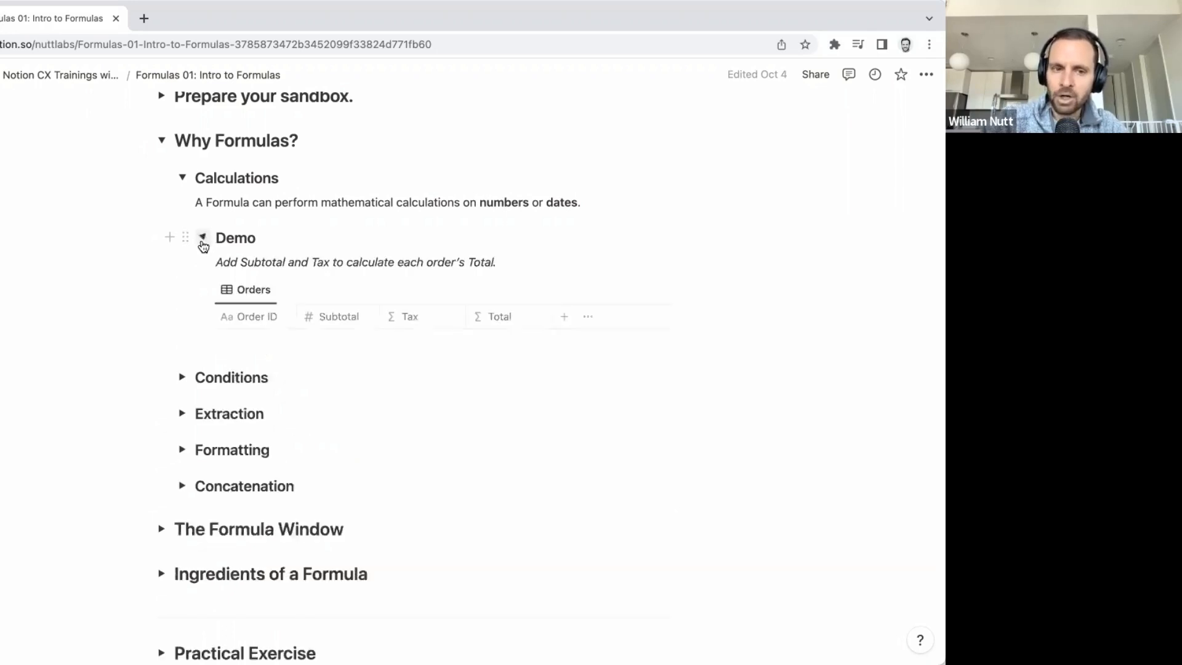
pyautogui.scroll(-2, 200, 289)
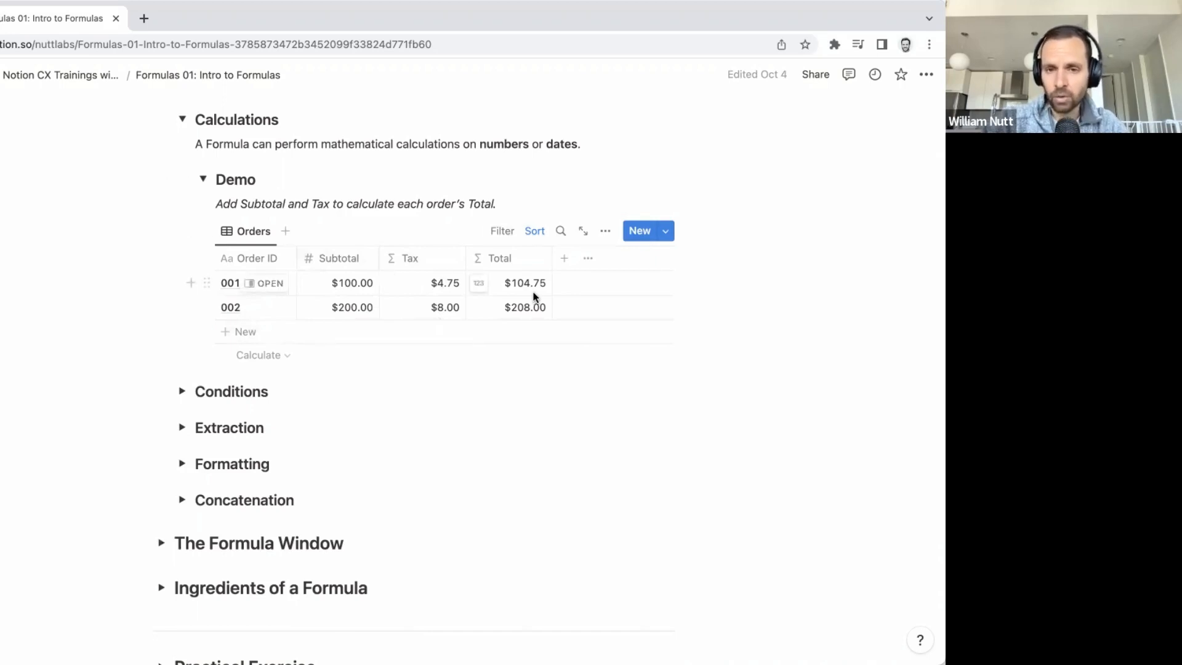
# Step: Expand Conditions and its Demo table of orders with per-state Tax Rate
pyautogui.click(181, 391)
pyautogui.scroll(-5, 130, 414)
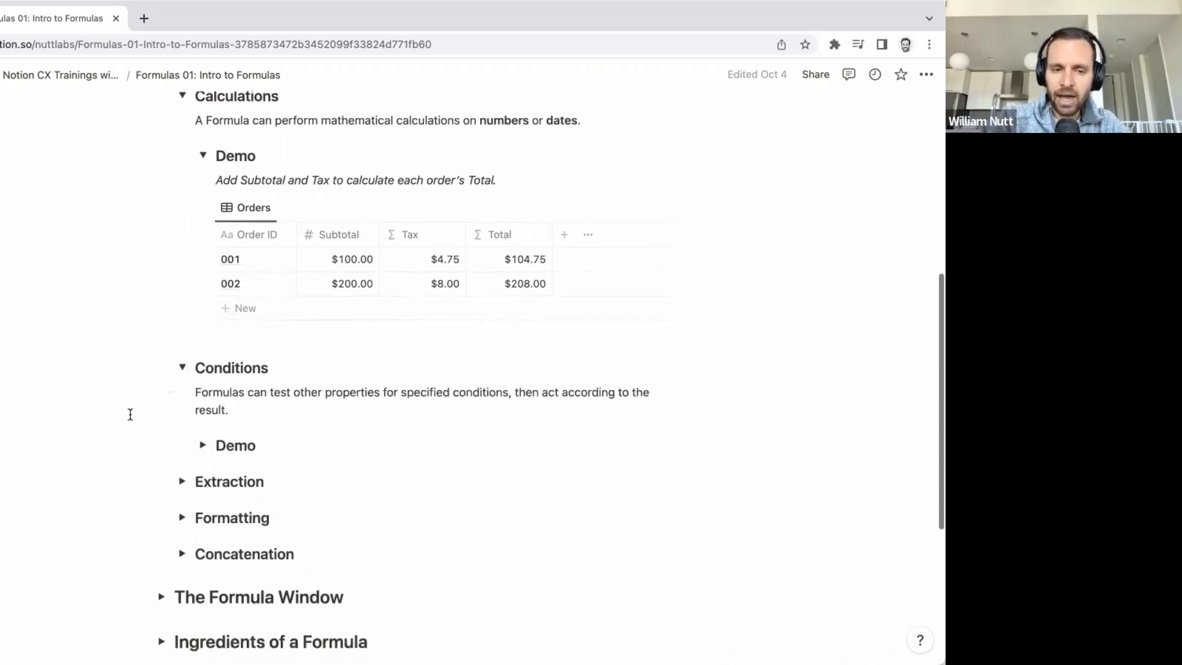
pyautogui.scroll(-3, 130, 415)
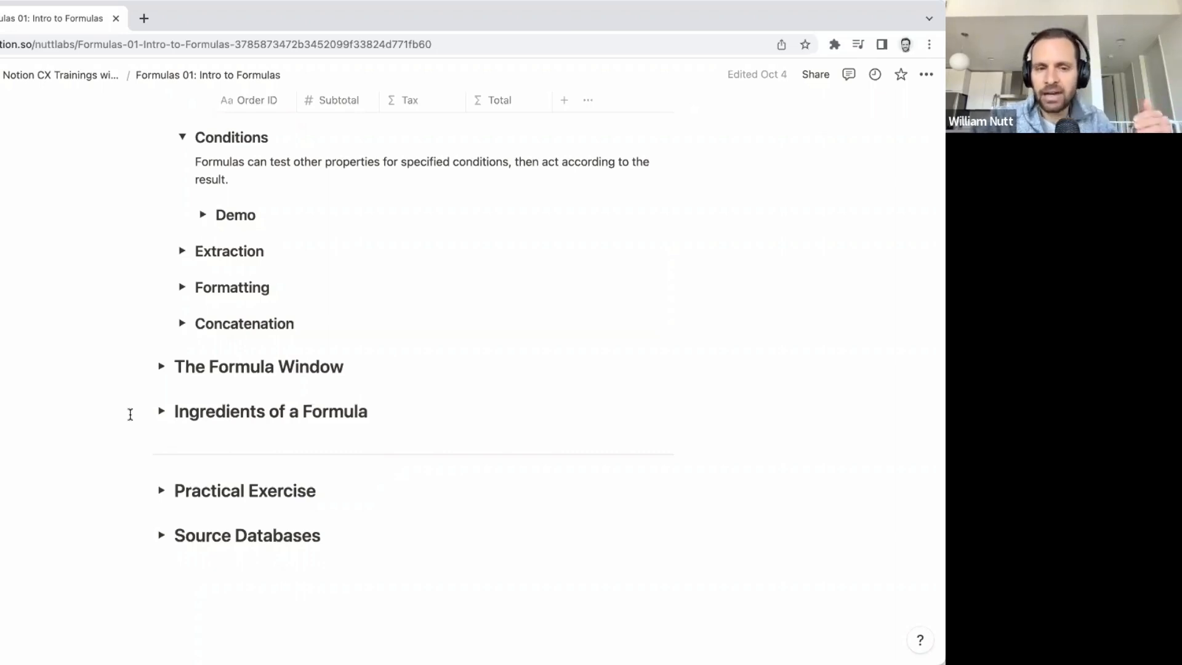
pyautogui.click(203, 215)
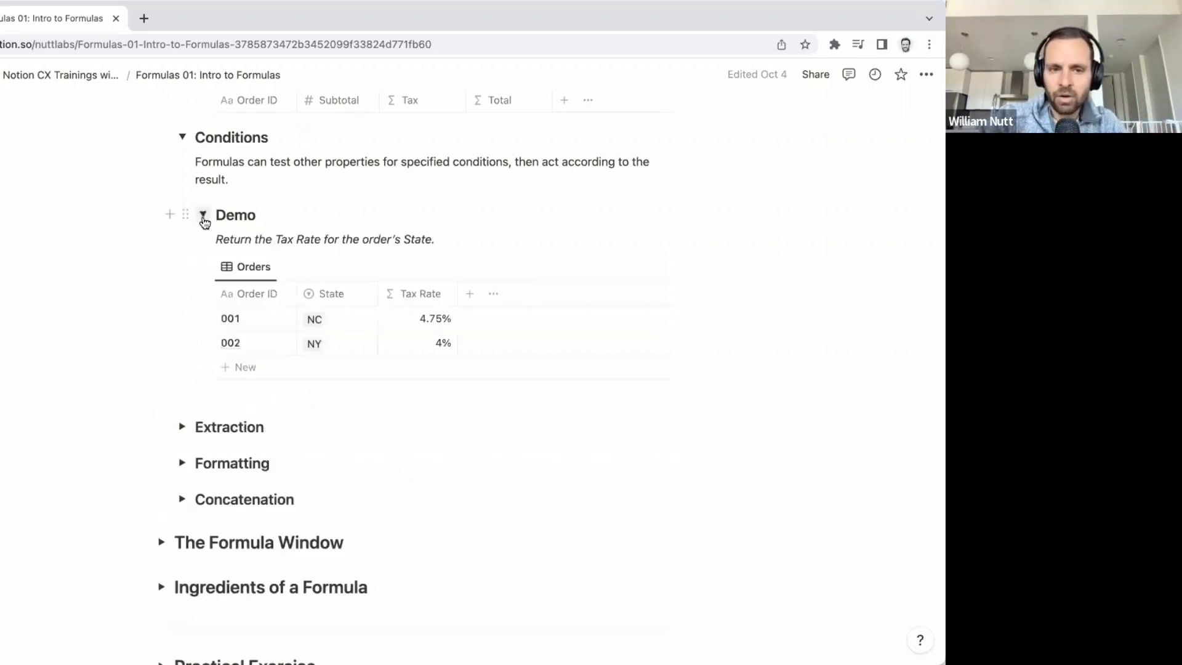
pyautogui.scroll(-1, 239, 282)
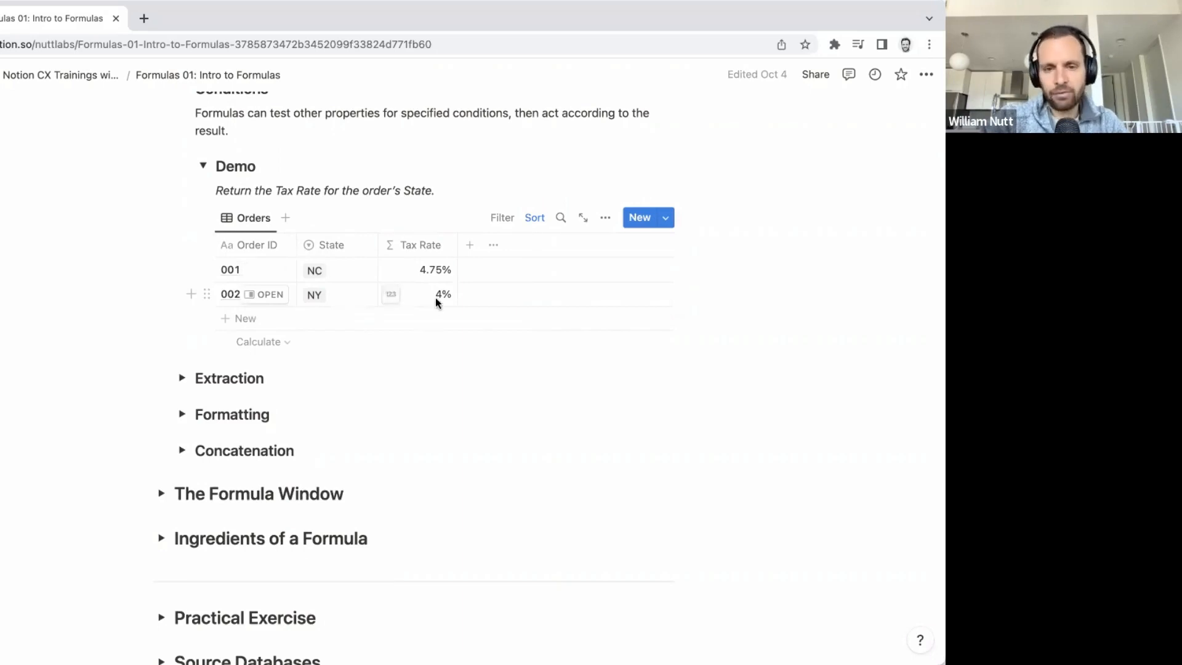
# Step: Switch order 002's State to NC and back to NY, watching Tax Rate change between 4.75% and 4%
pyautogui.click(343, 296)
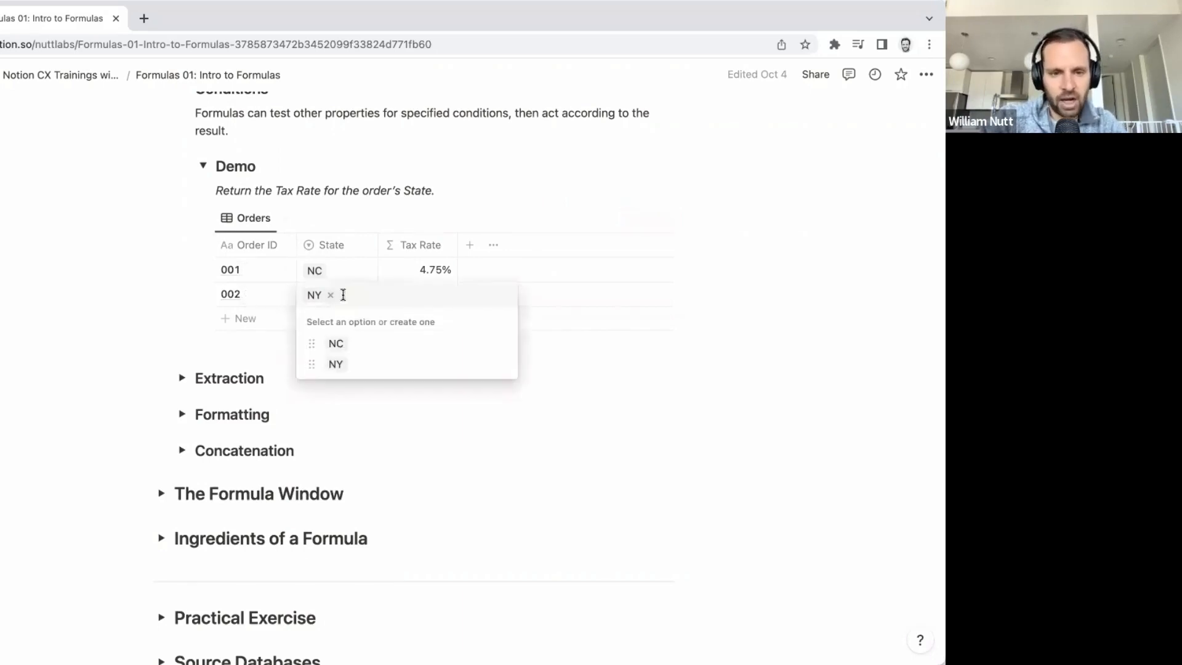
pyautogui.click(342, 343)
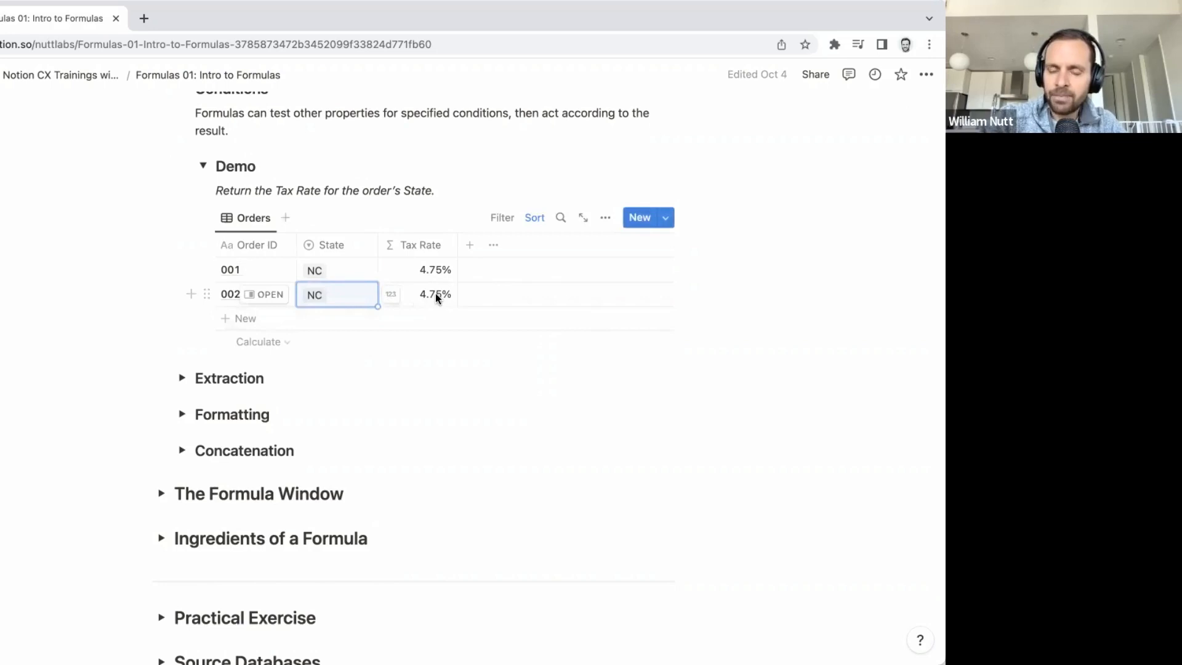
pyautogui.click(335, 298)
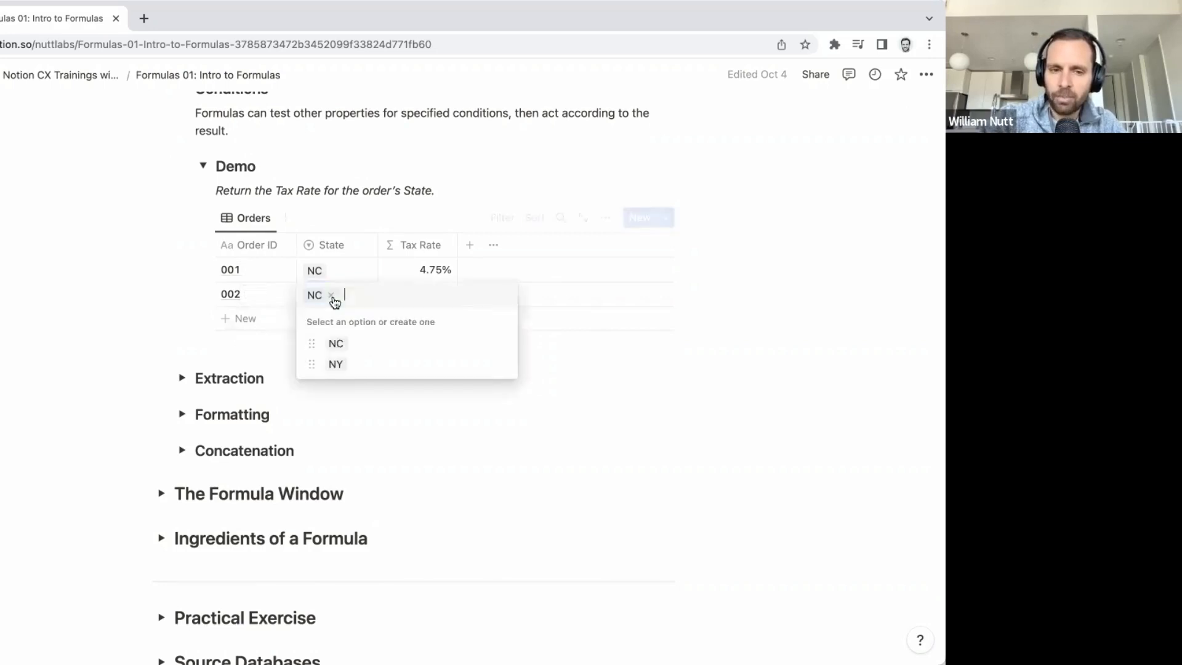
pyautogui.click(335, 362)
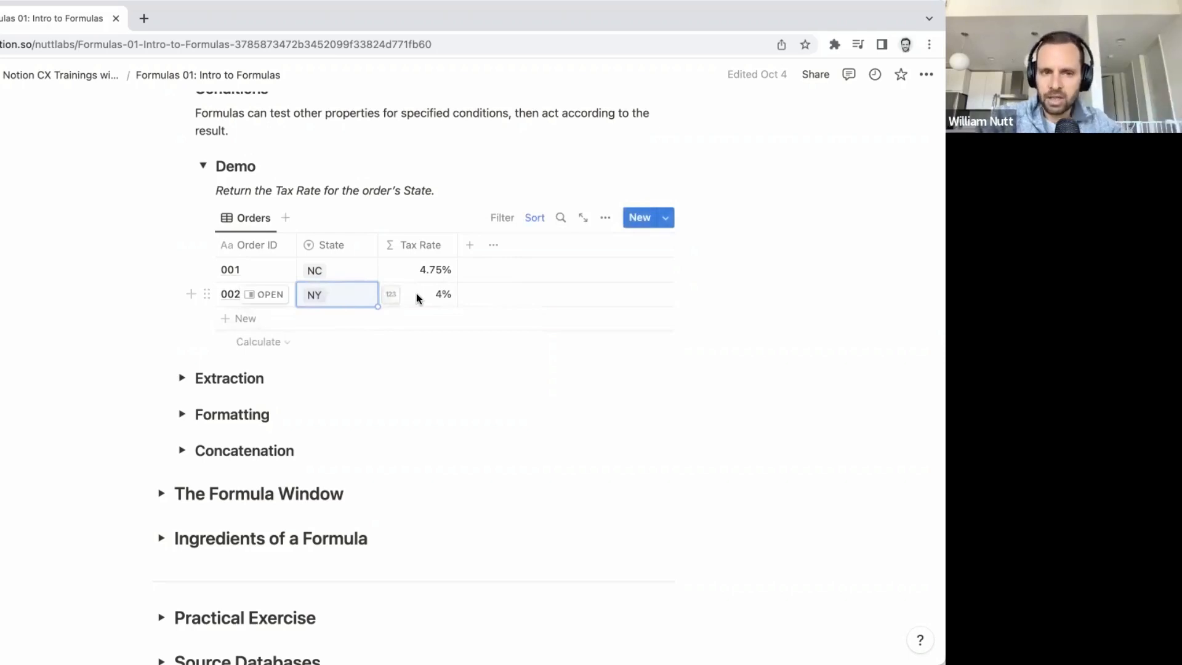
pyautogui.scroll(1, 416, 293)
pyautogui.scroll(-2, 417, 293)
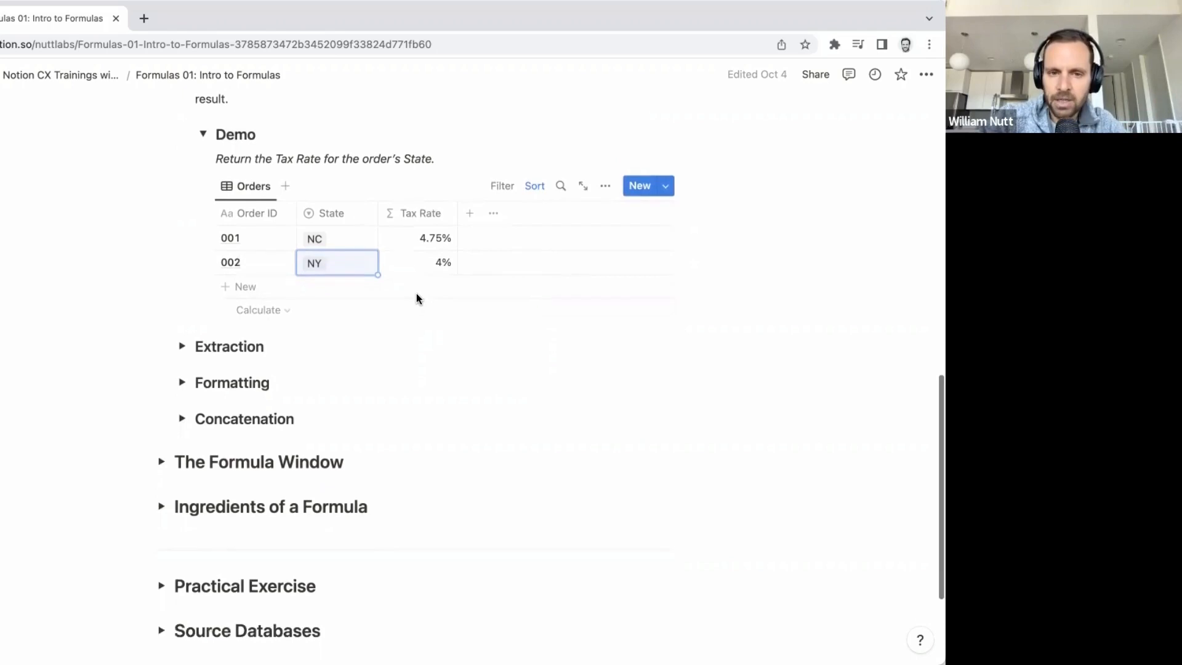
# Step: Expand Extraction and its Demo, where each customer's full name splits into first and last name columns
pyautogui.click(183, 347)
pyautogui.scroll(-5, 185, 348)
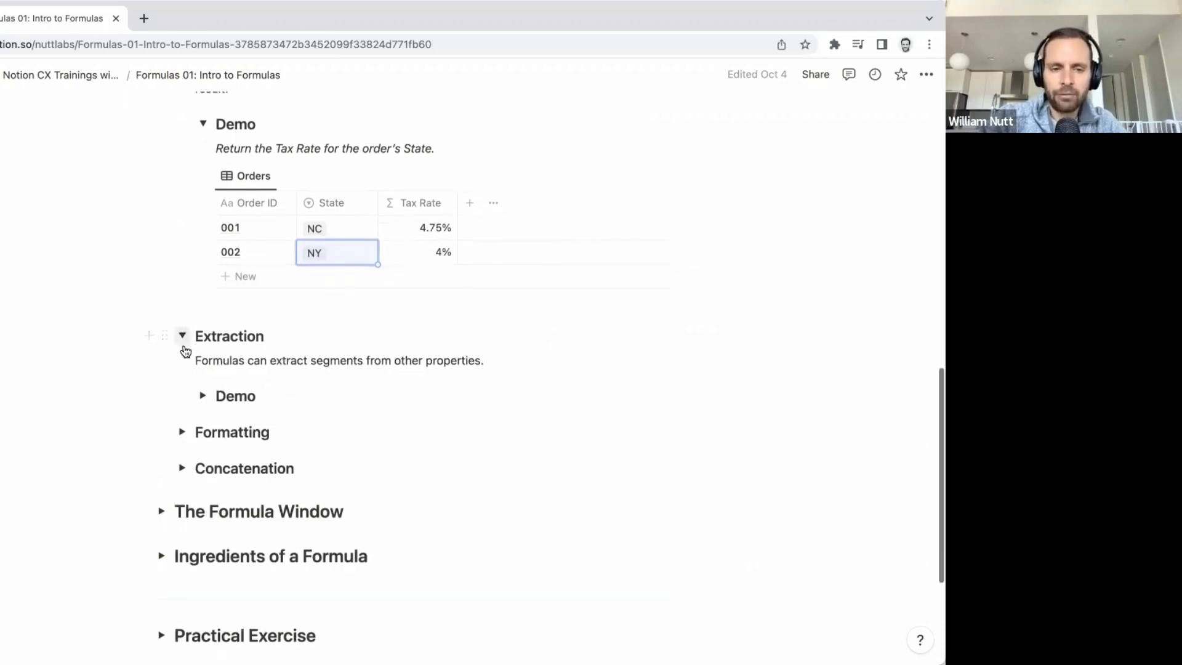
pyautogui.scroll(-1, 185, 347)
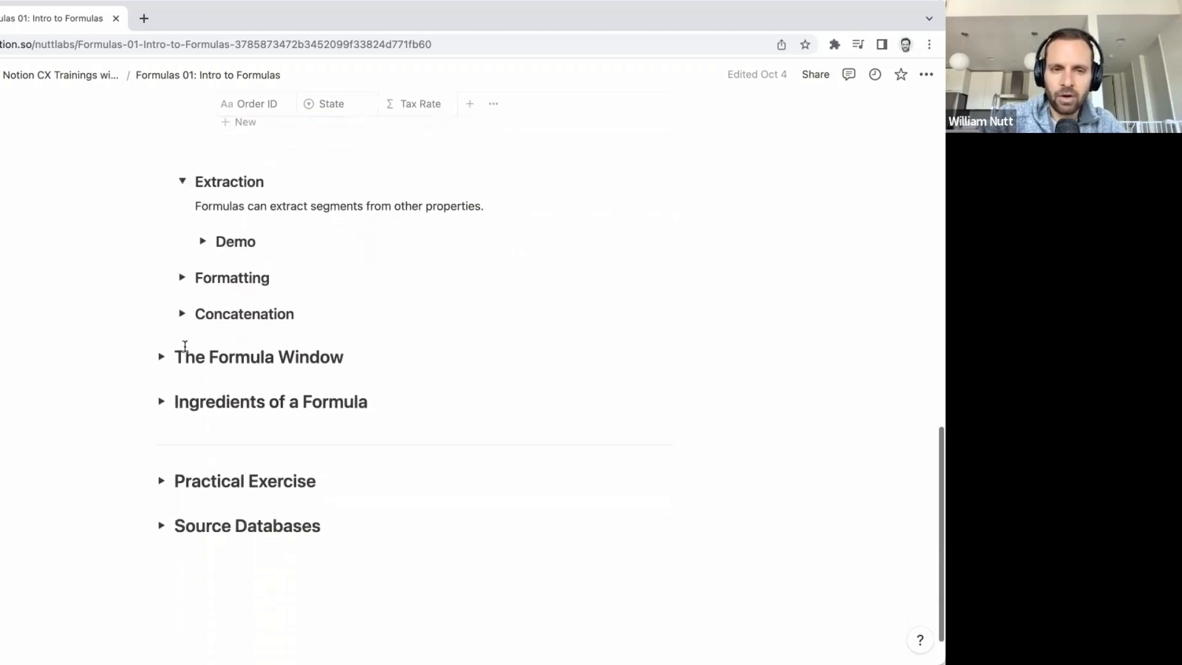
pyautogui.click(204, 242)
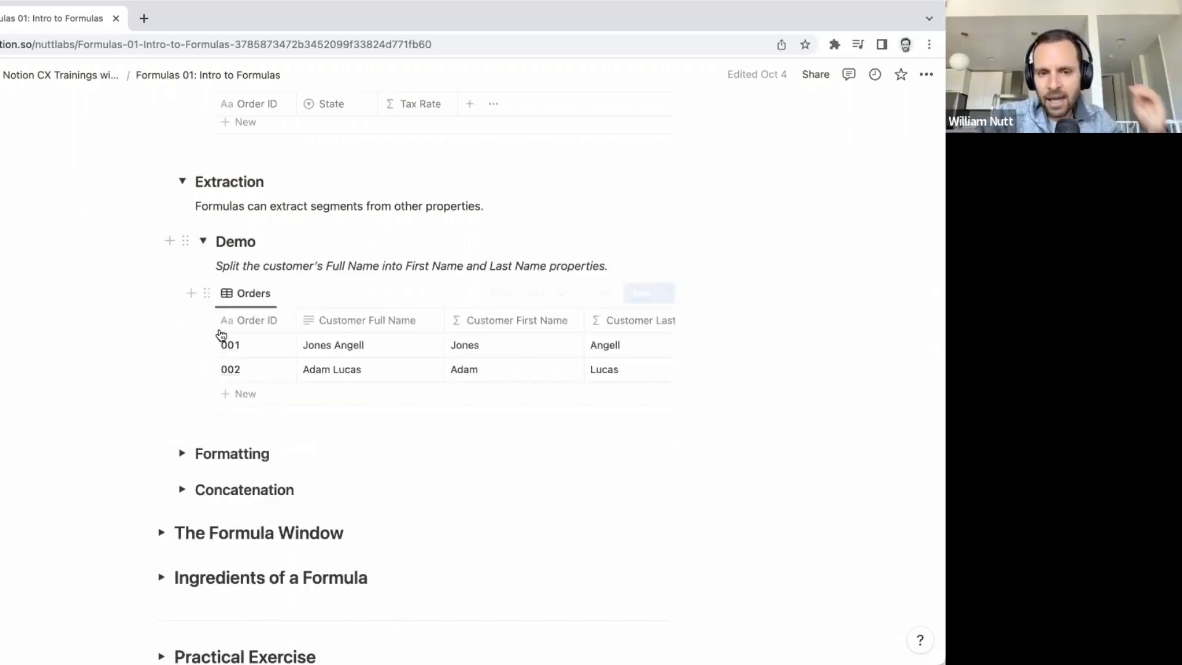
pyautogui.scroll(-2, 220, 334)
pyautogui.scroll(-3, 220, 334)
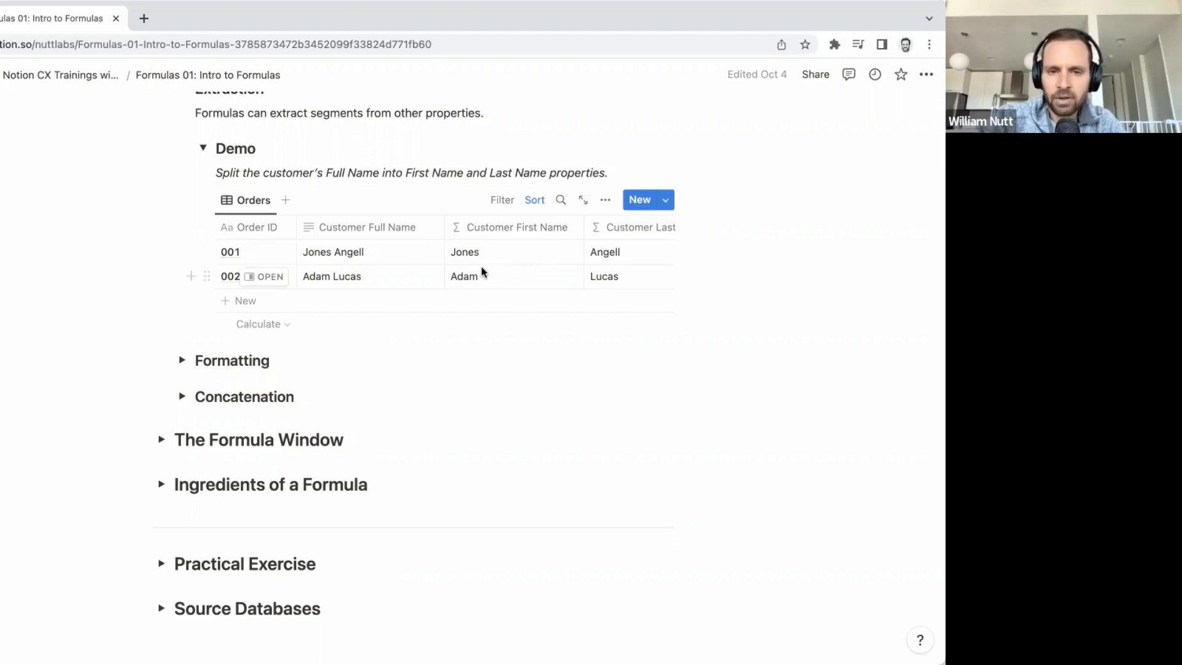
pyautogui.scroll(1, 385, 206)
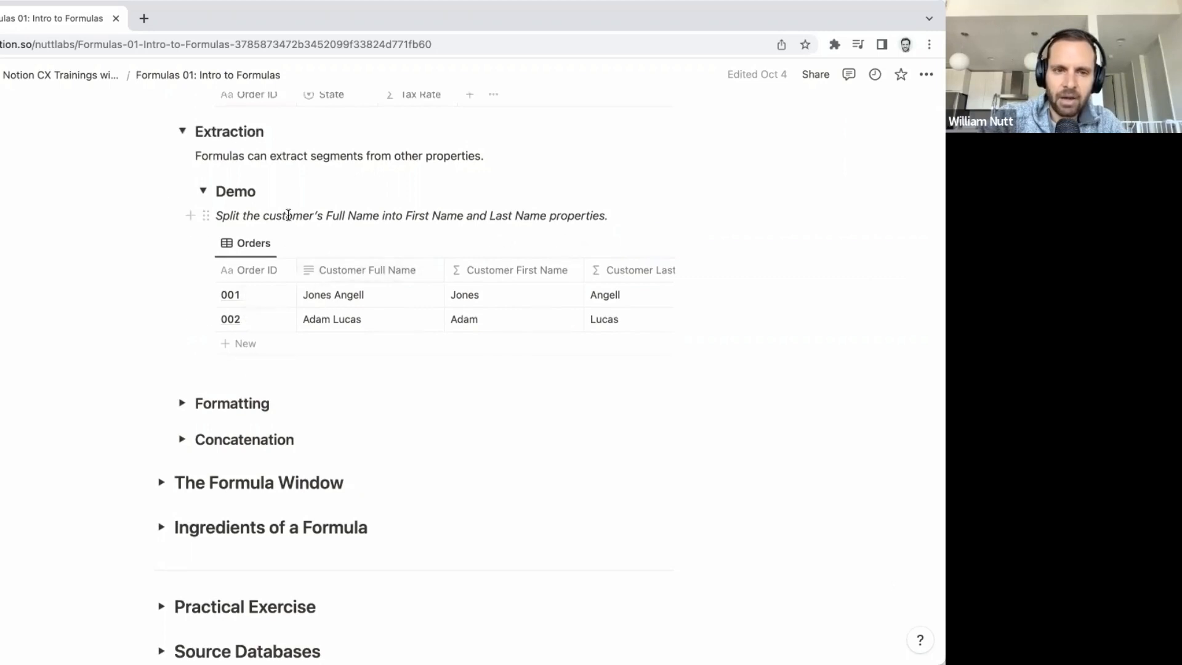
# Step: Expand Formatting and its Demo, where Order Date is reformatted to MM.DD.YY like 09.27.22
pyautogui.click(183, 403)
pyautogui.scroll(-3, 187, 403)
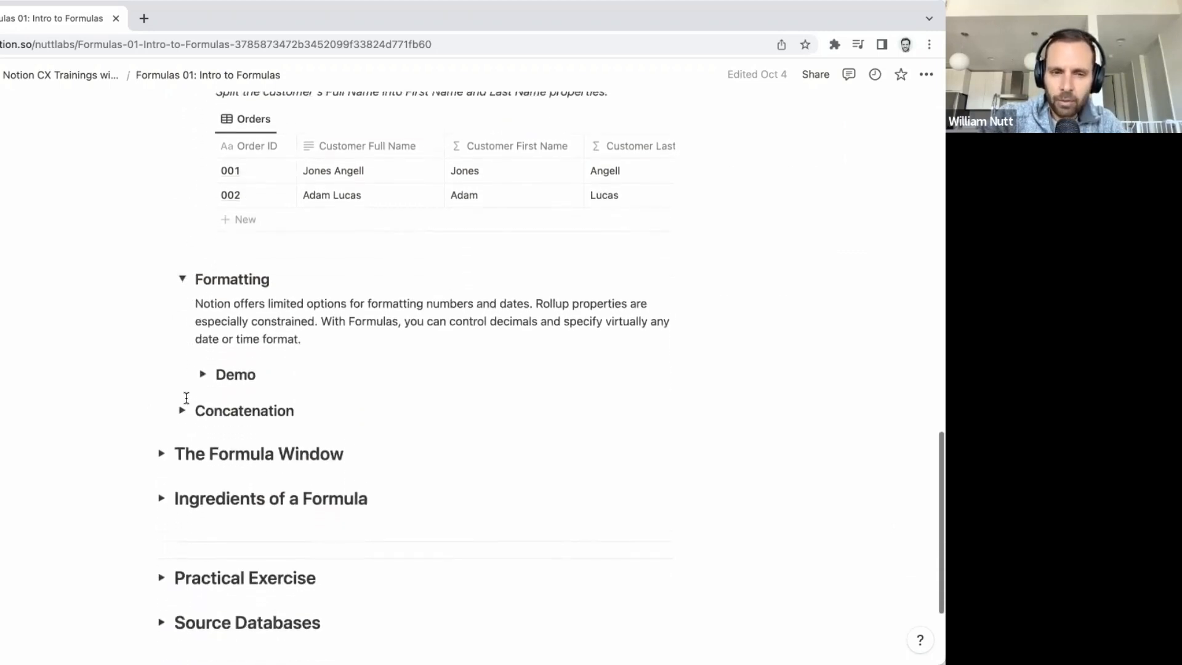
pyautogui.scroll(-2, 188, 403)
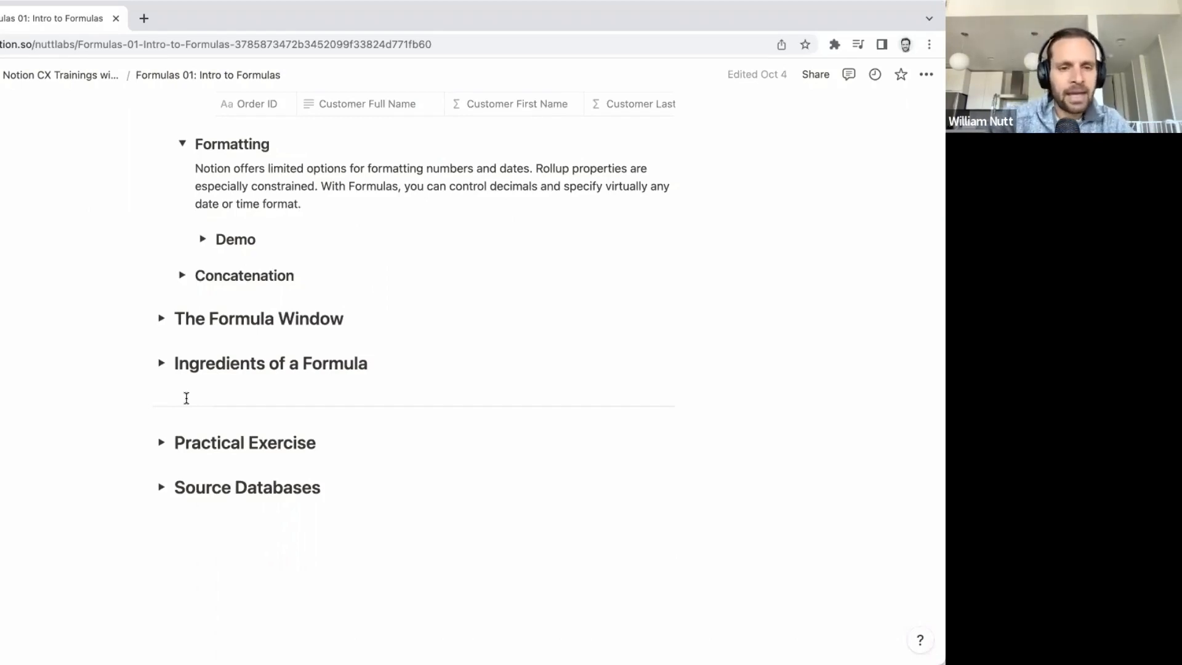
pyautogui.click(203, 245)
pyautogui.scroll(-4, 220, 296)
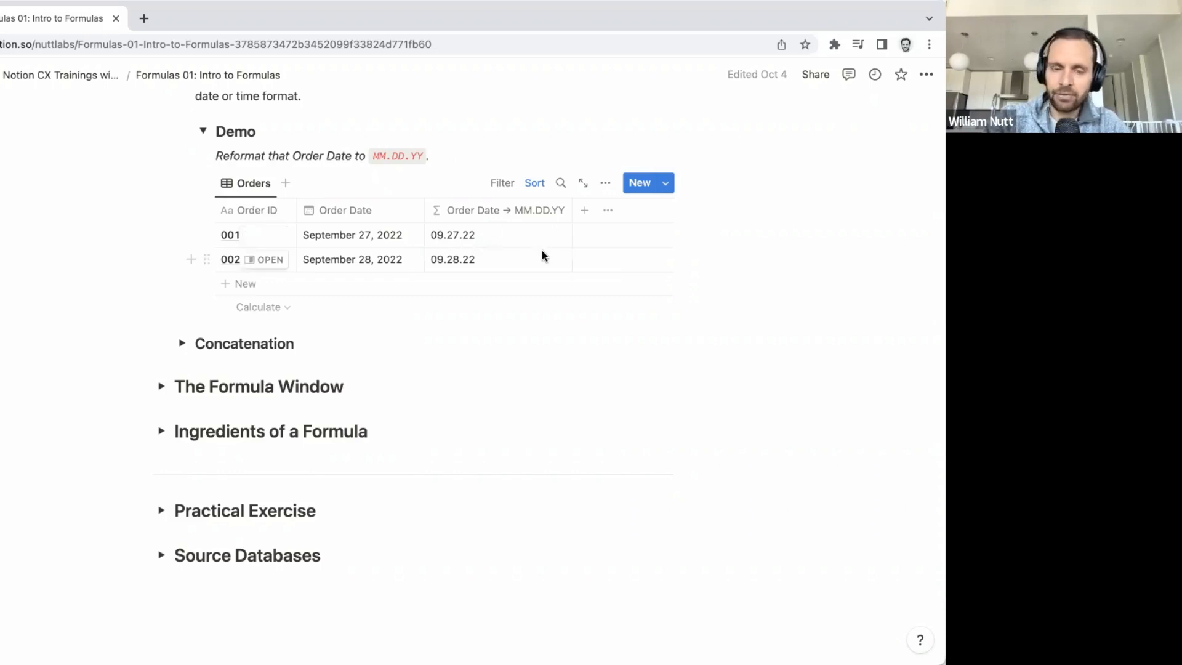
pyautogui.scroll(1, 507, 251)
pyautogui.scroll(-2, 506, 251)
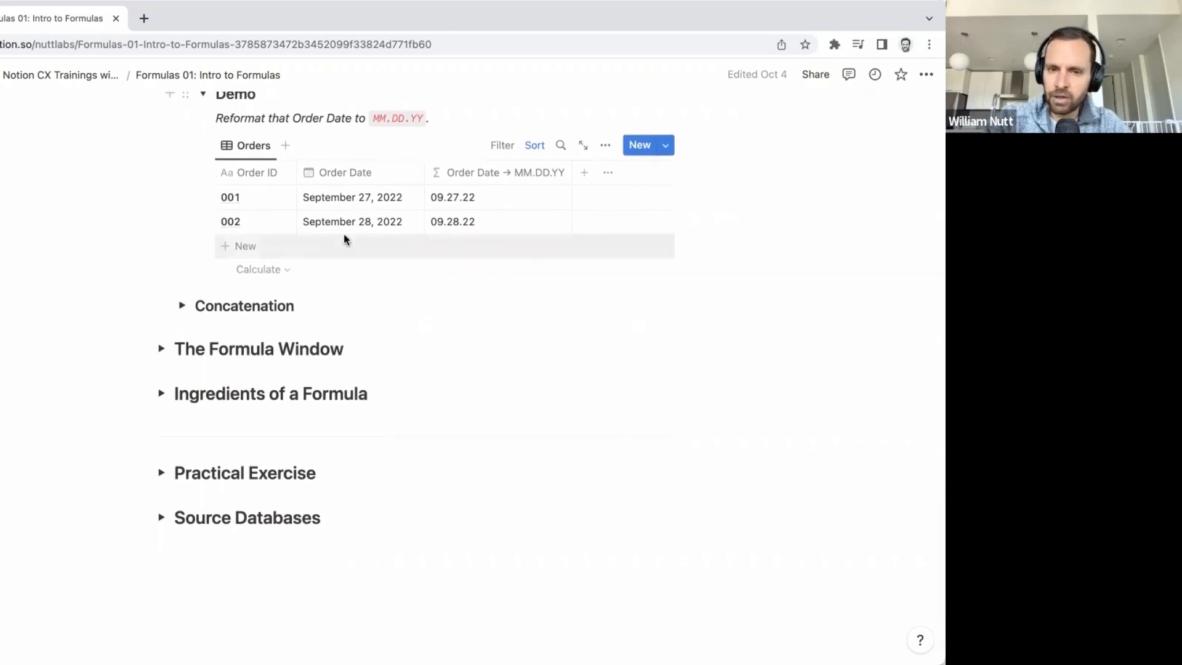
pyautogui.scroll(1, 360, 223)
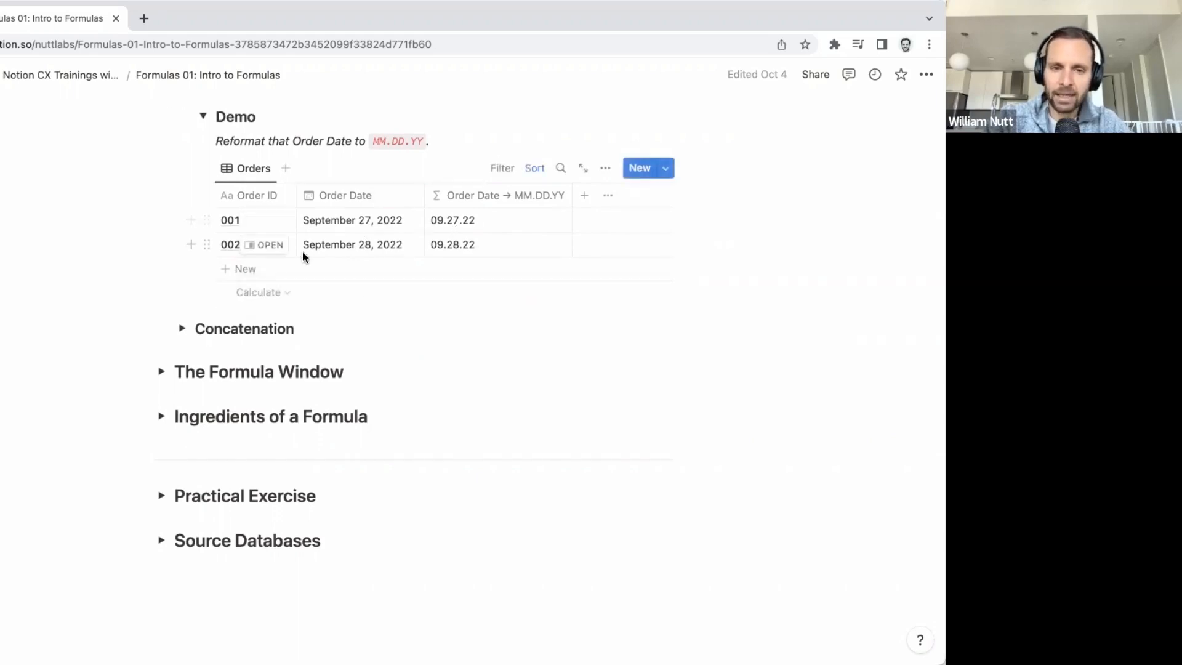
# Step: Expand Concatenation and its Demo Orders table
pyautogui.click(183, 329)
pyautogui.scroll(-2, 186, 331)
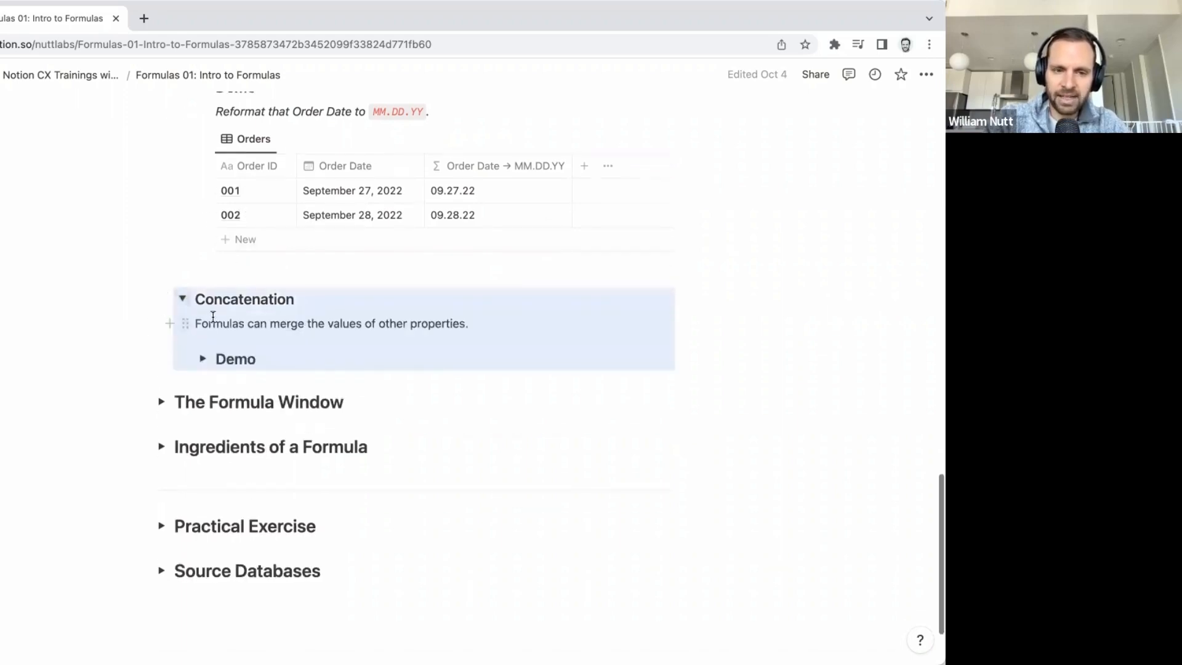
pyautogui.scroll(3, 213, 317)
pyautogui.scroll(-3, 213, 315)
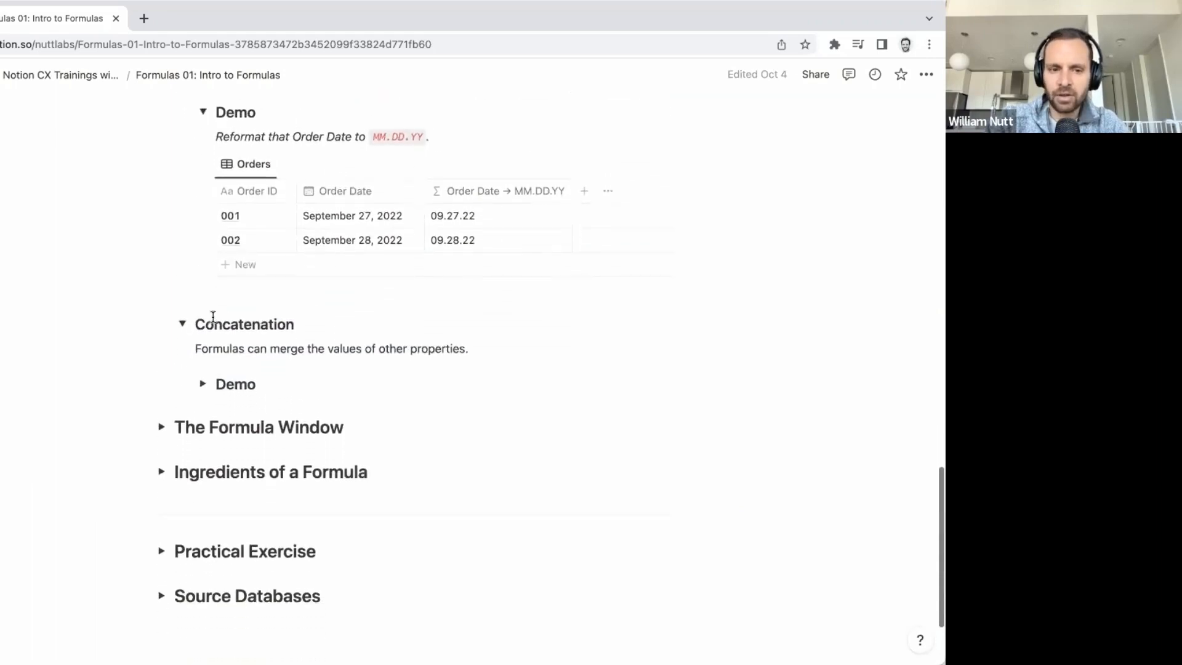
pyautogui.click(201, 387)
pyautogui.scroll(-1, 200, 392)
pyautogui.scroll(-3, 200, 392)
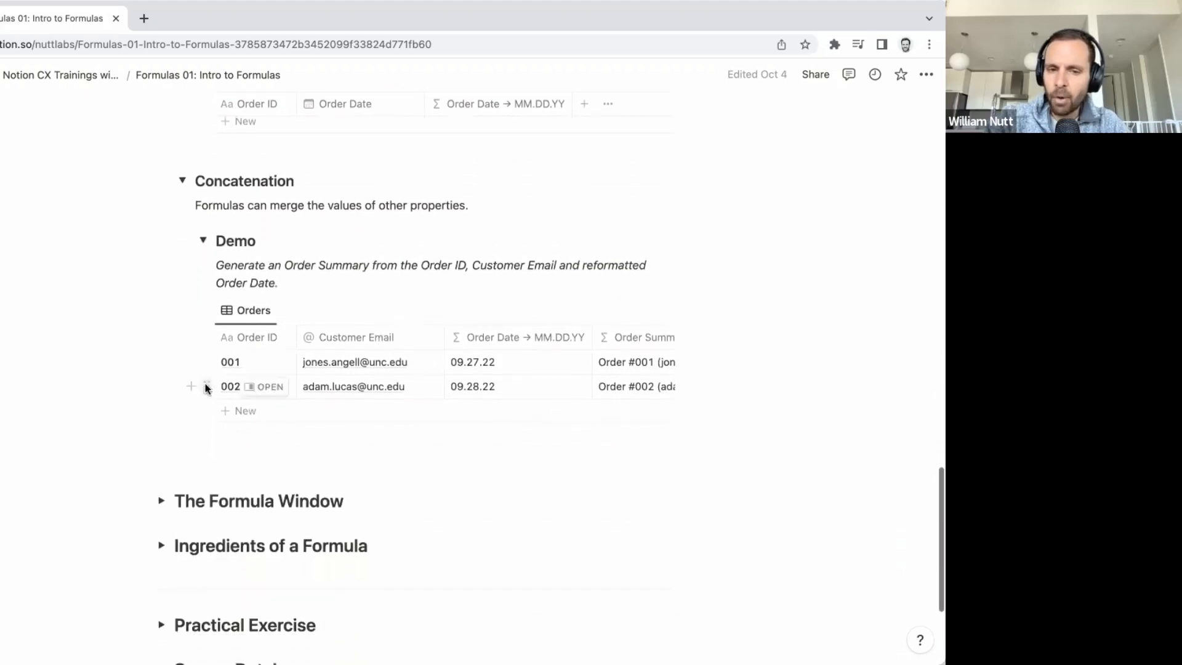
# Step: Inspect row 002's Customer Email cell without editing, then view the Order Summary column
pyautogui.click(360, 386)
pyautogui.press('Escape')
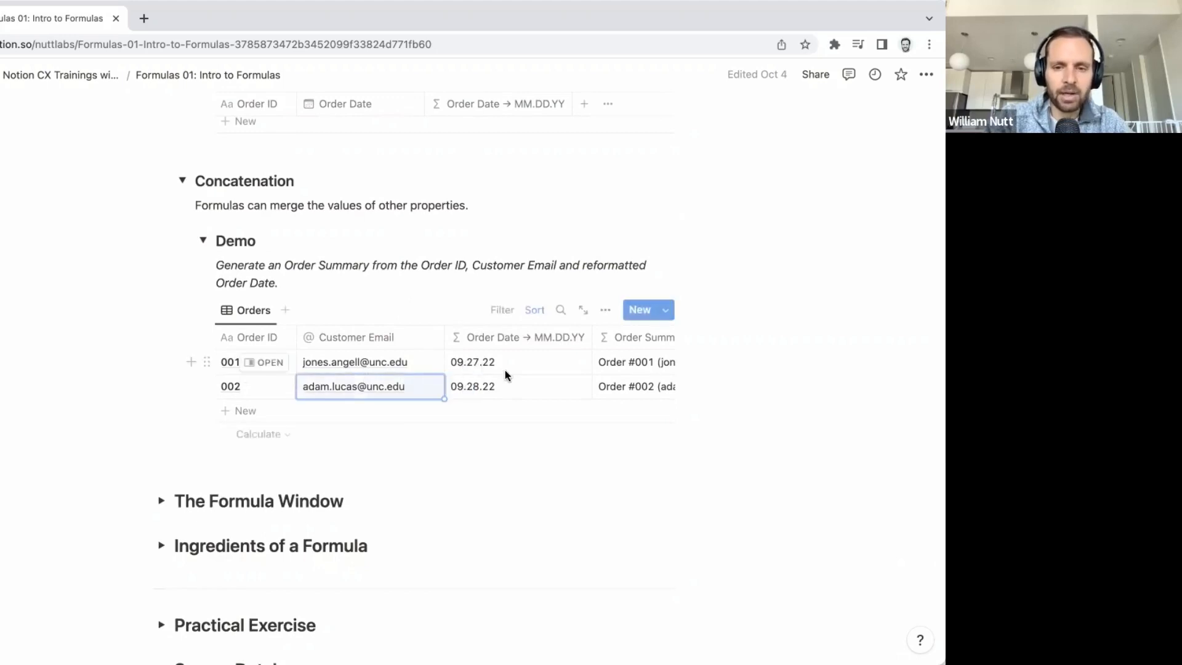
pyautogui.hscroll(1, 505, 371)
pyautogui.hscroll(5, 505, 371)
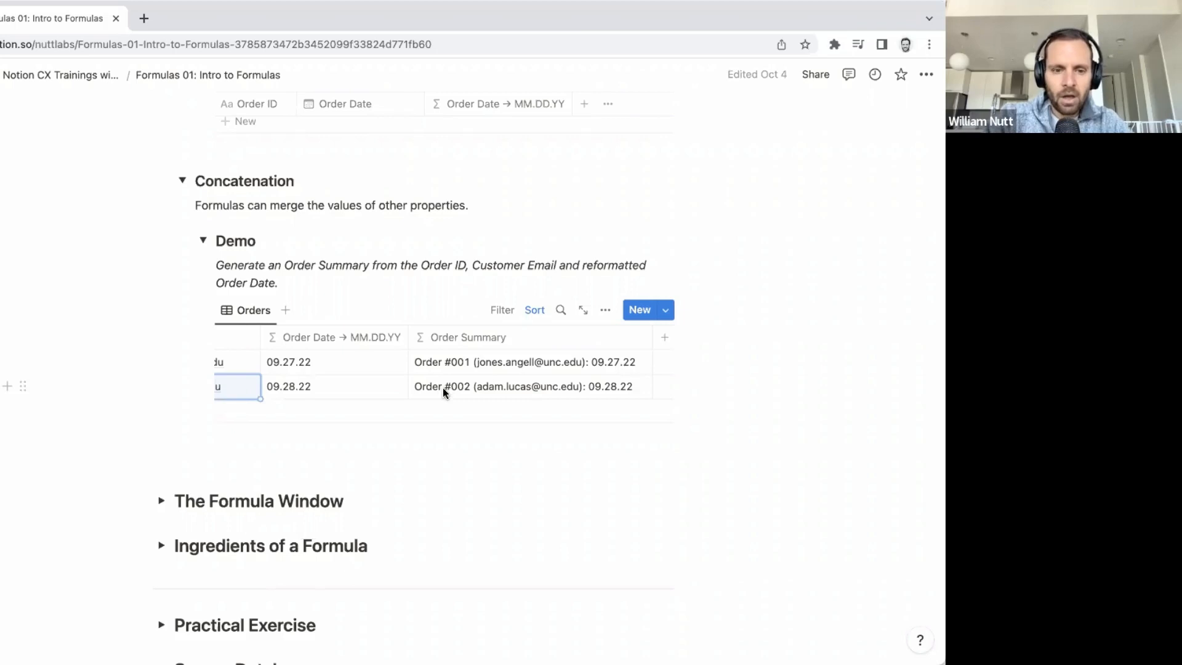
pyautogui.scroll(2, 443, 388)
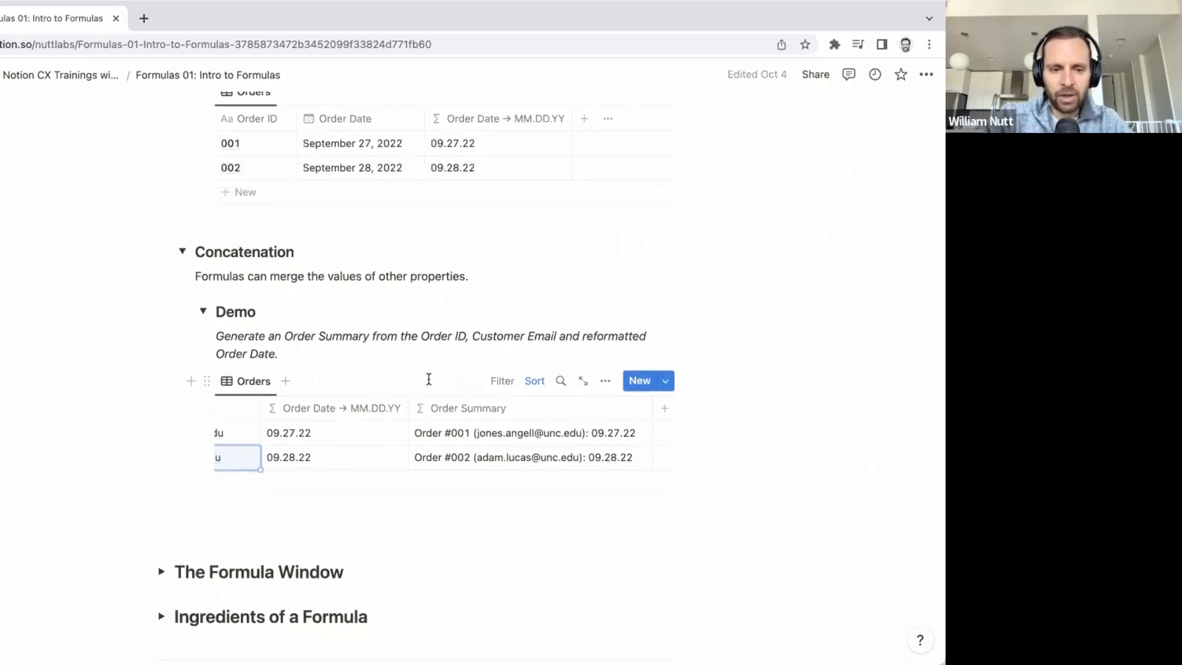
pyautogui.scroll(15, 429, 379)
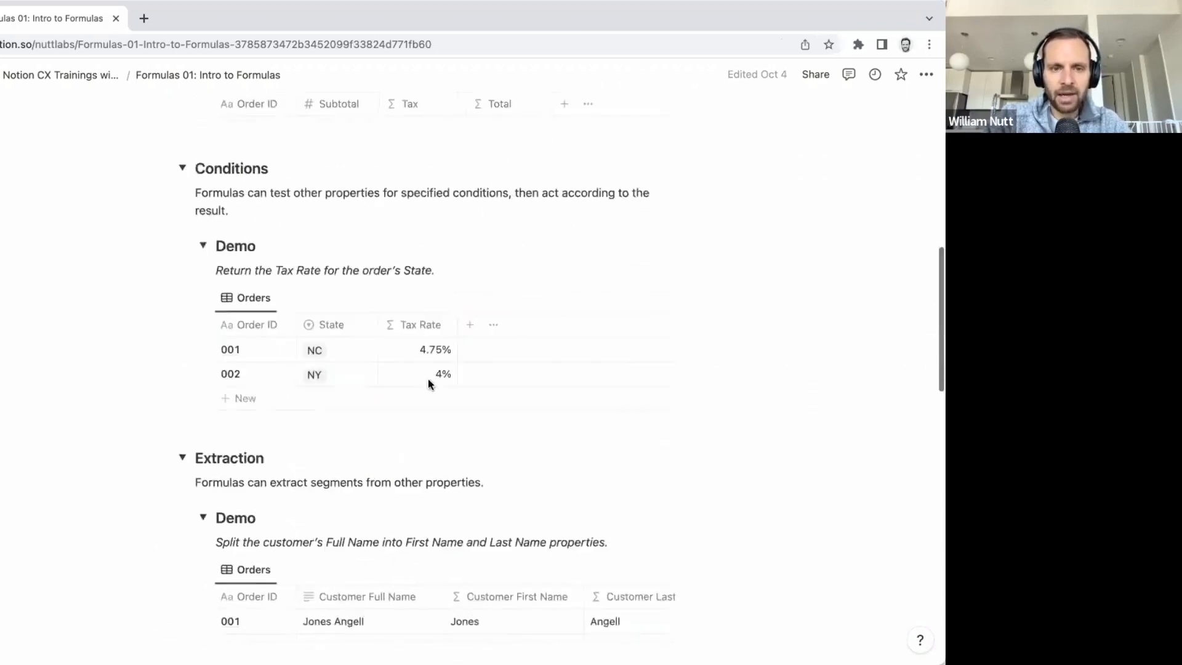
pyautogui.scroll(1, 430, 378)
pyautogui.scroll(1, 429, 379)
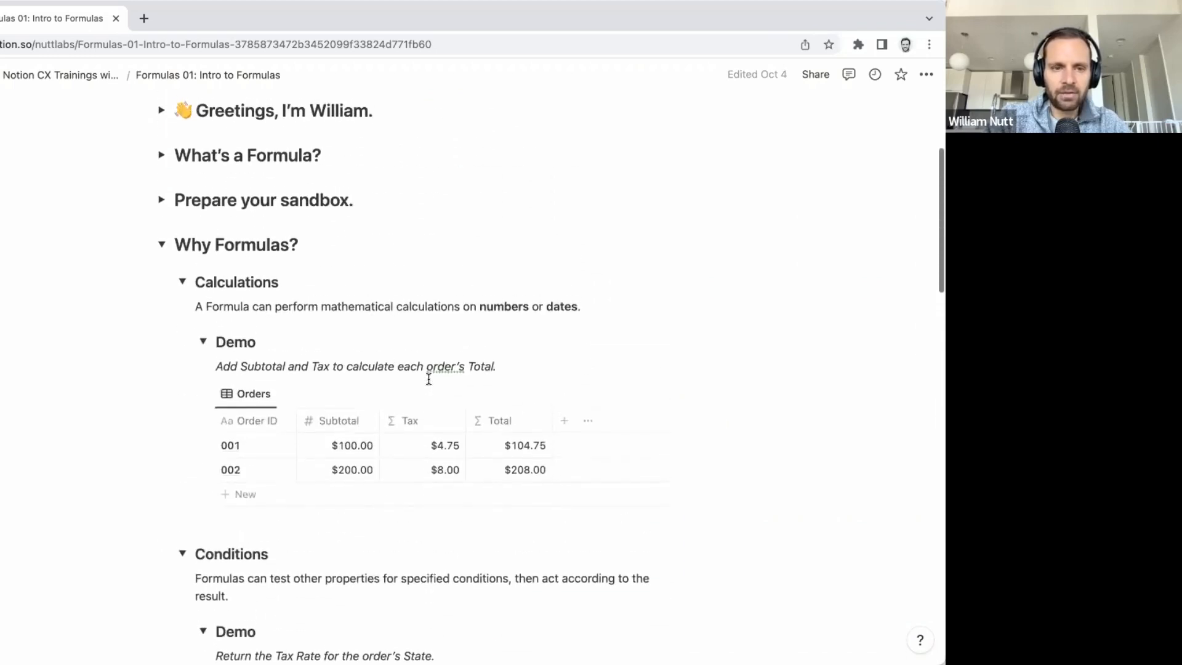
# Step: Collapse Why Formulas? and read The Formula Window's three-part explanation and editor screenshot
pyautogui.click(161, 243)
pyautogui.scroll(-3, 163, 299)
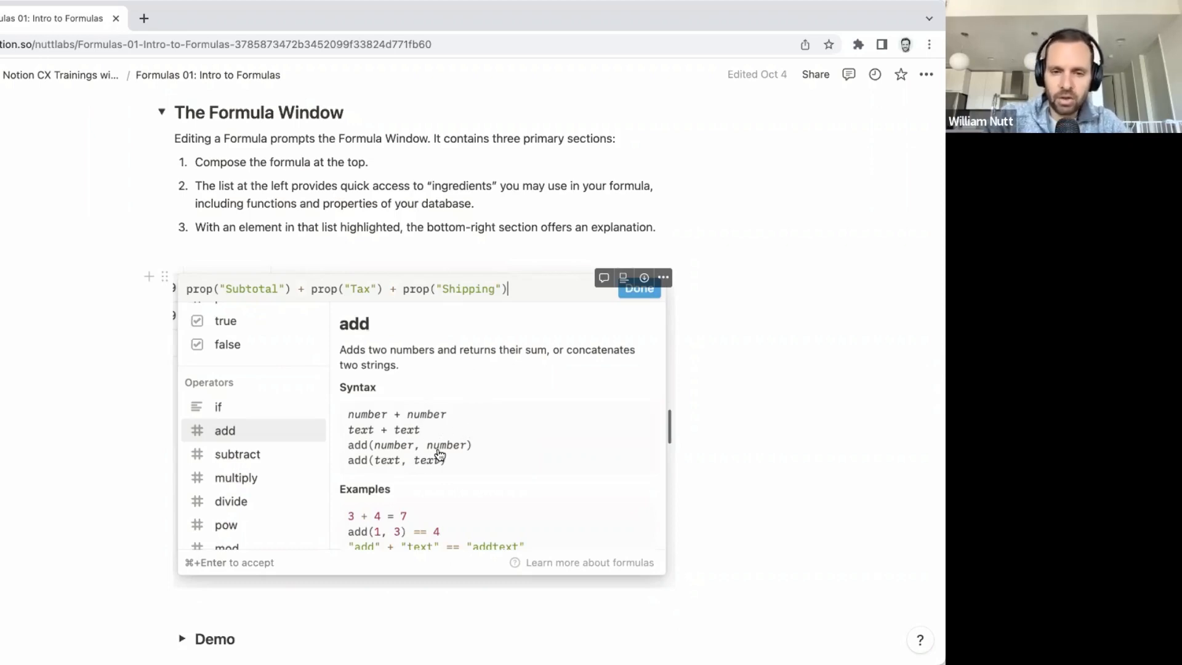
pyautogui.scroll(-1, 439, 456)
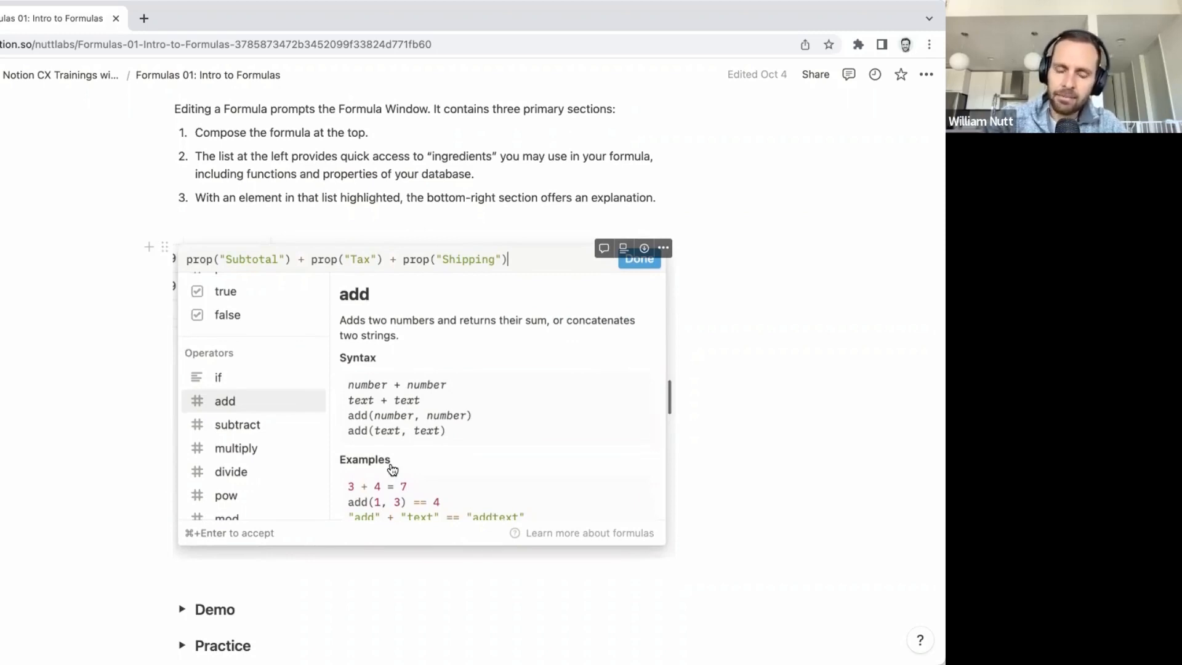
pyautogui.scroll(1, 392, 470)
pyautogui.scroll(-7, 393, 469)
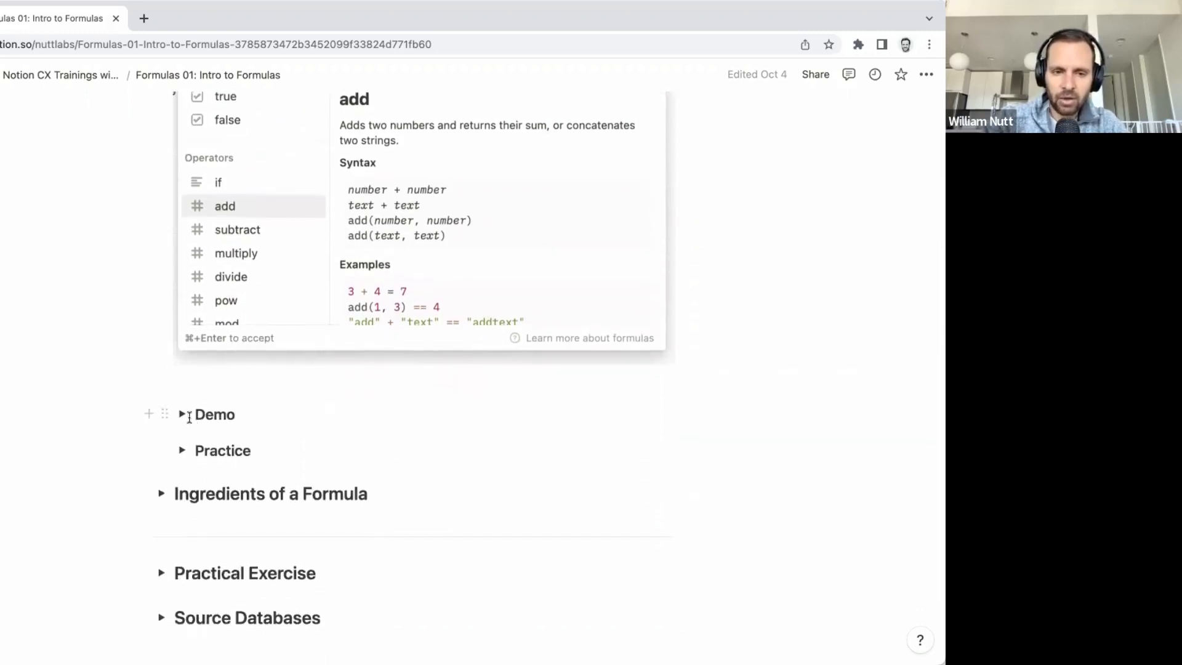
pyautogui.click(182, 415)
pyautogui.scroll(-3, 187, 423)
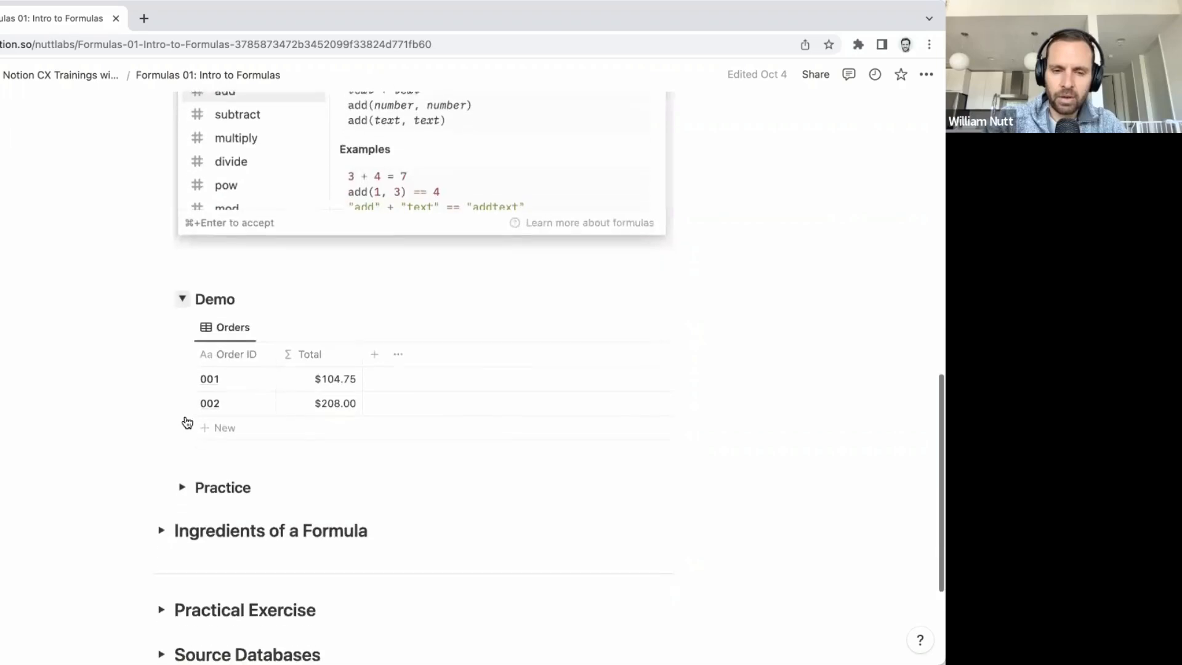
pyautogui.scroll(-1, 187, 422)
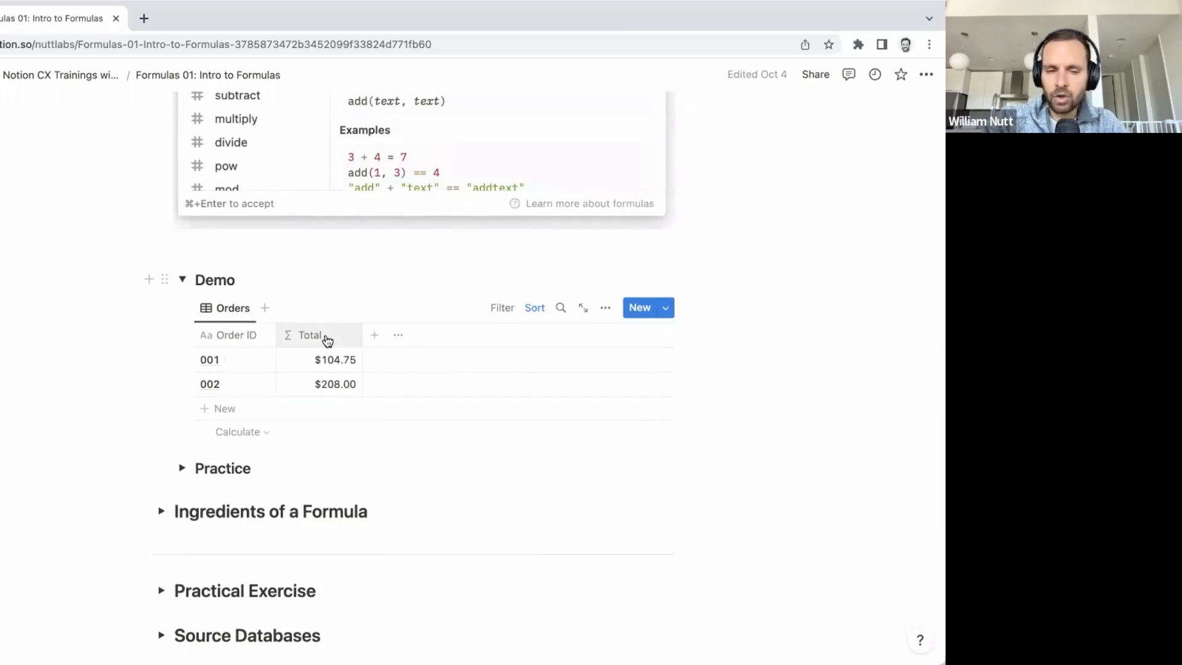
pyautogui.click(333, 383)
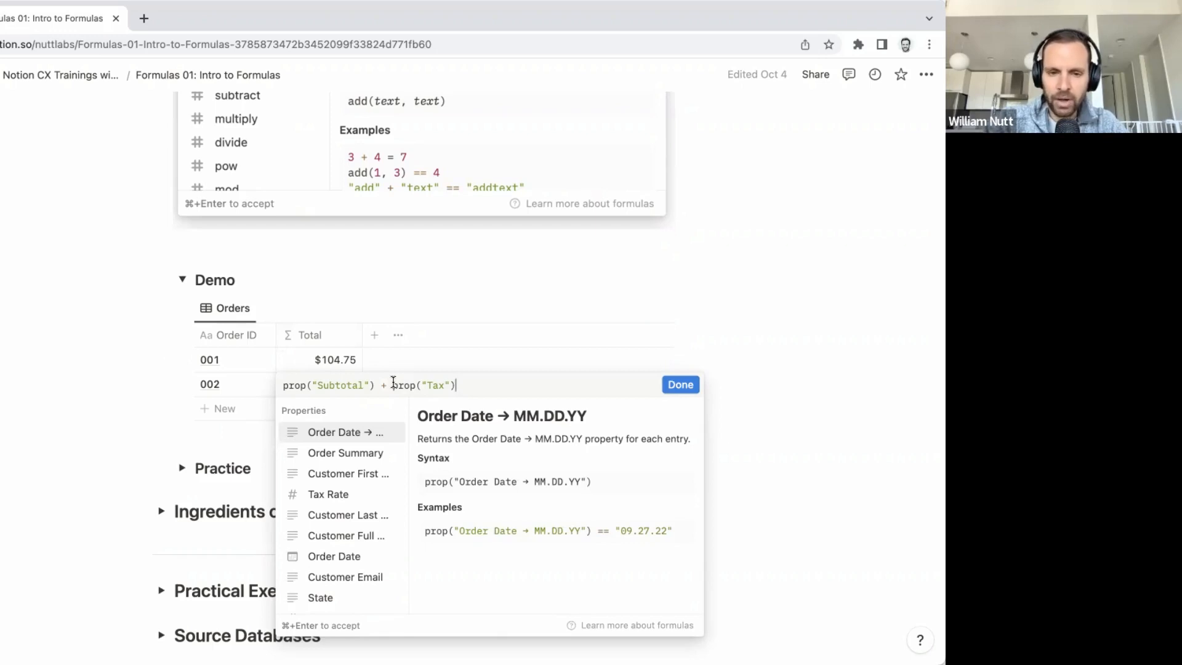
pyautogui.moveTo(439, 386); pyautogui.dragTo(303, 390)
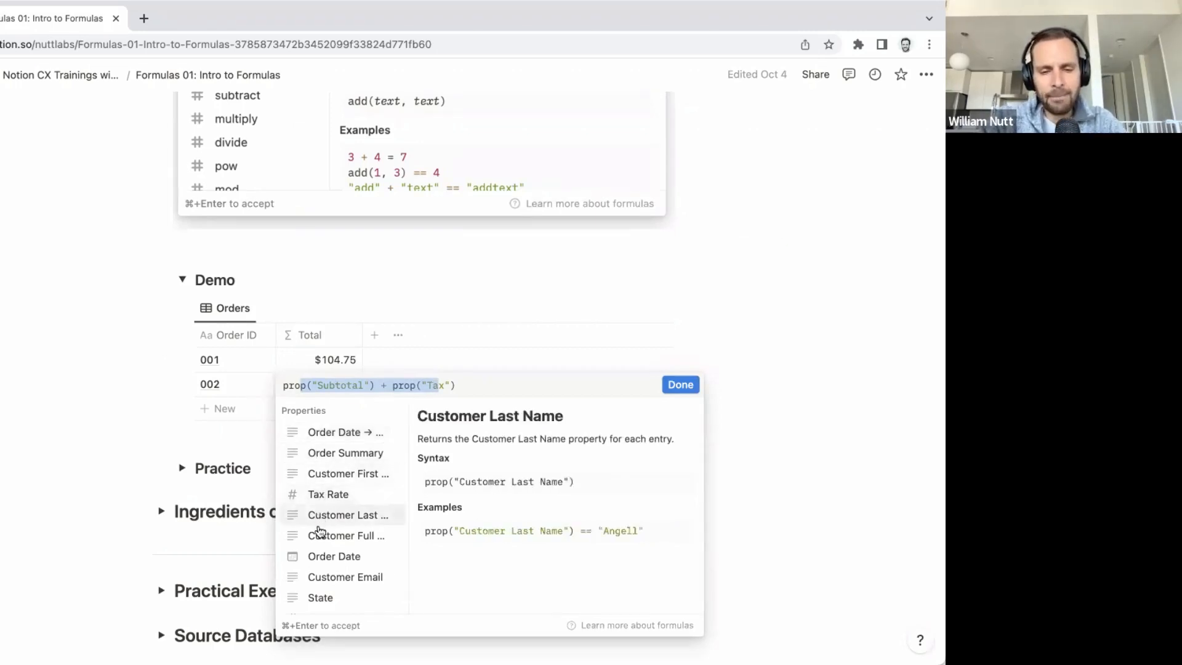
pyautogui.scroll(-2, 319, 529)
pyautogui.scroll(-3, 320, 533)
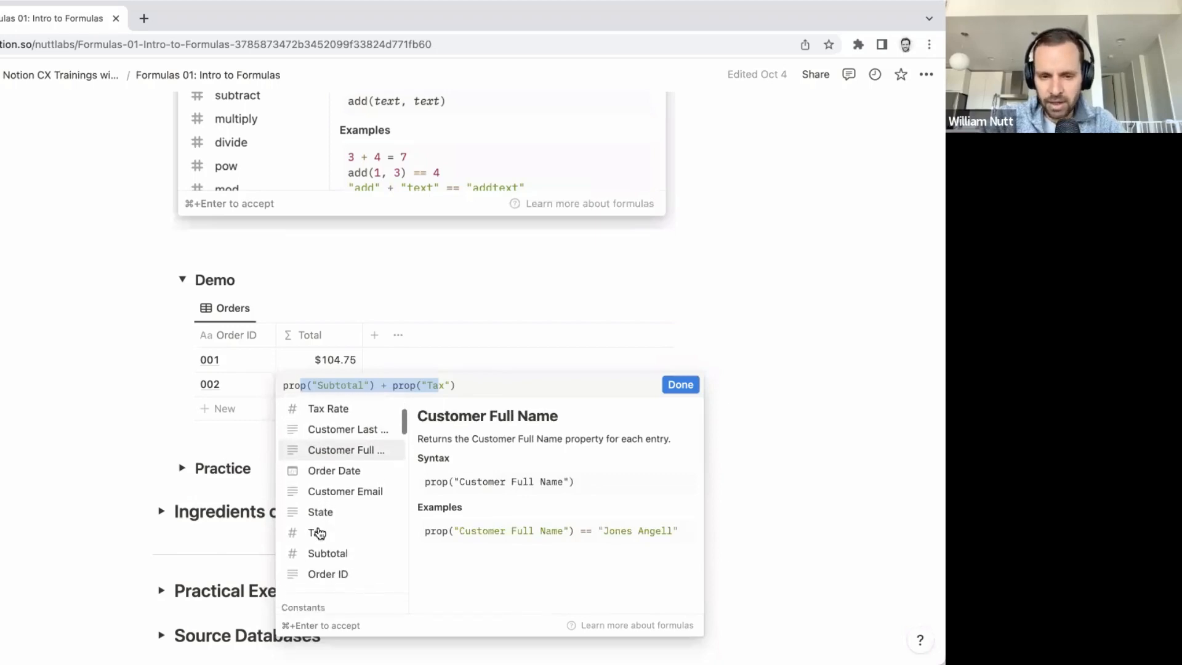
pyautogui.scroll(1, 320, 533)
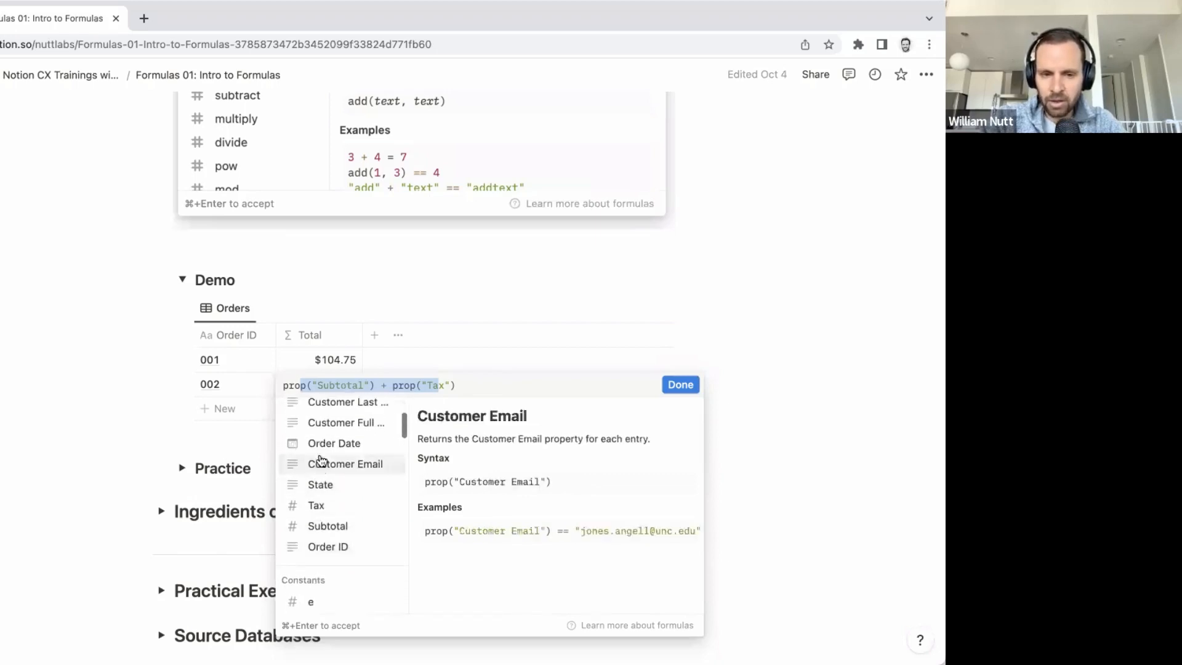
pyautogui.scroll(-1, 326, 511)
pyautogui.scroll(-4, 327, 513)
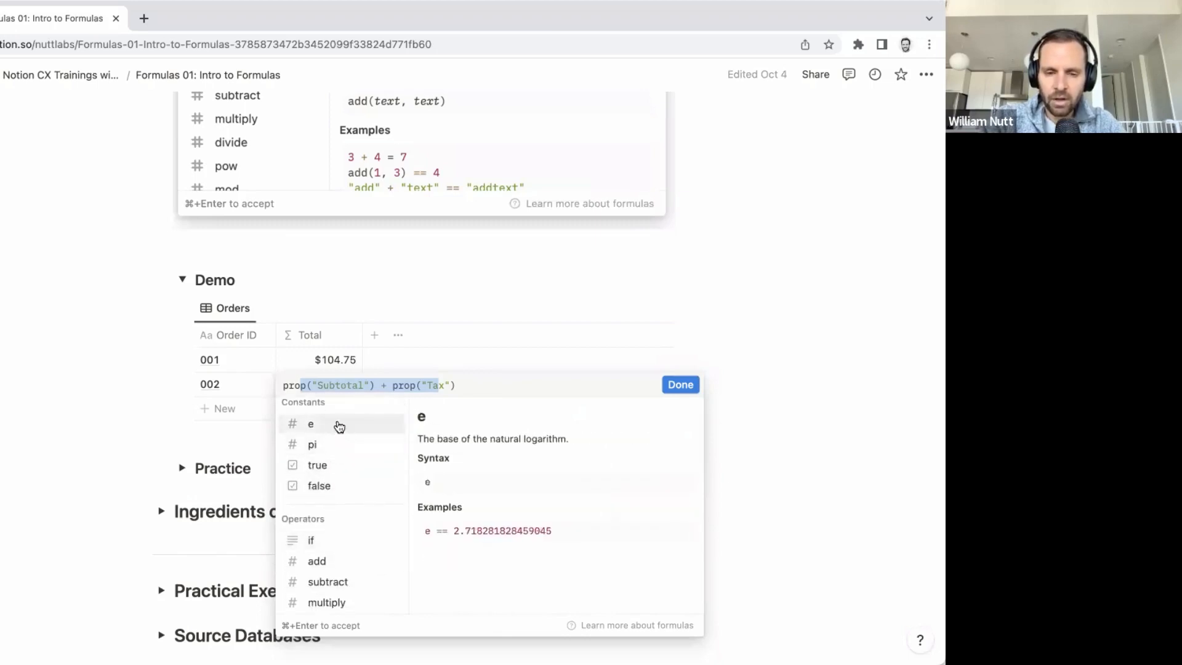
pyautogui.scroll(3, 336, 452)
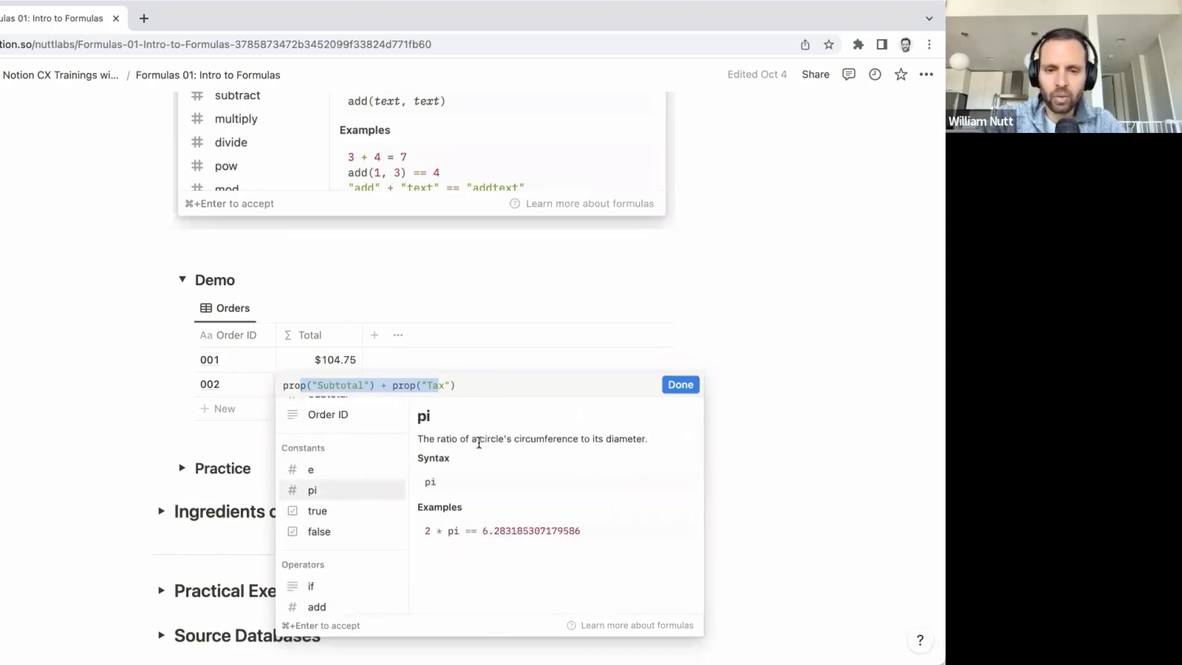
pyautogui.scroll(5, 357, 446)
pyautogui.scroll(6, 352, 450)
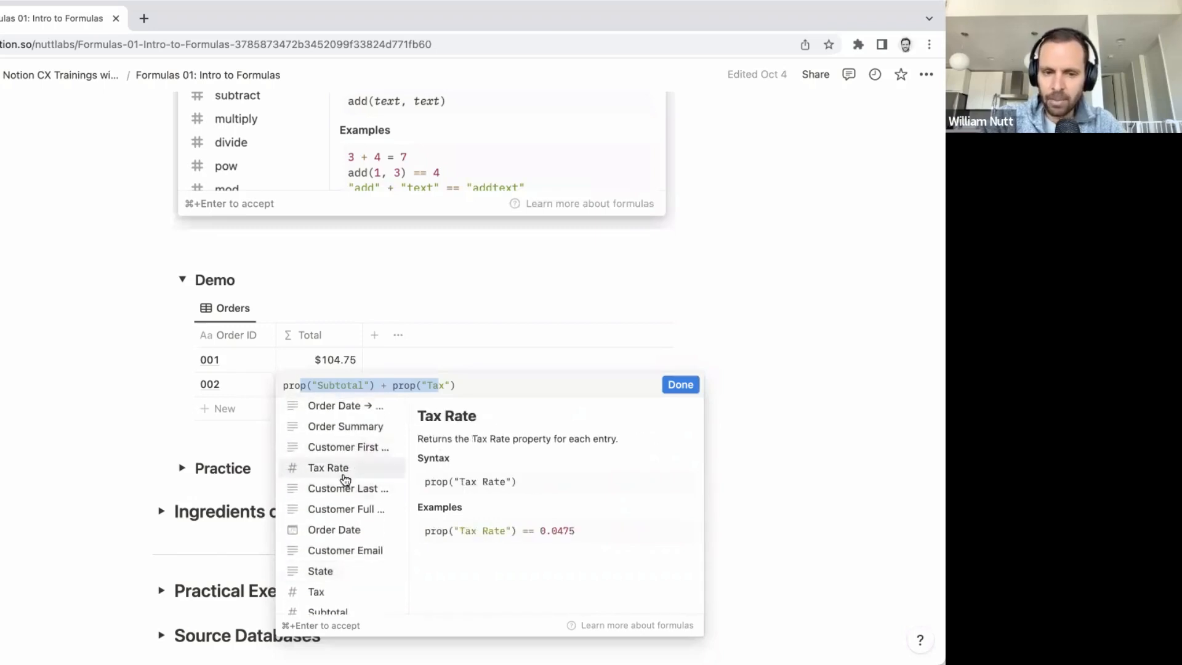
pyautogui.scroll(-6, 345, 479)
pyautogui.scroll(-11, 344, 486)
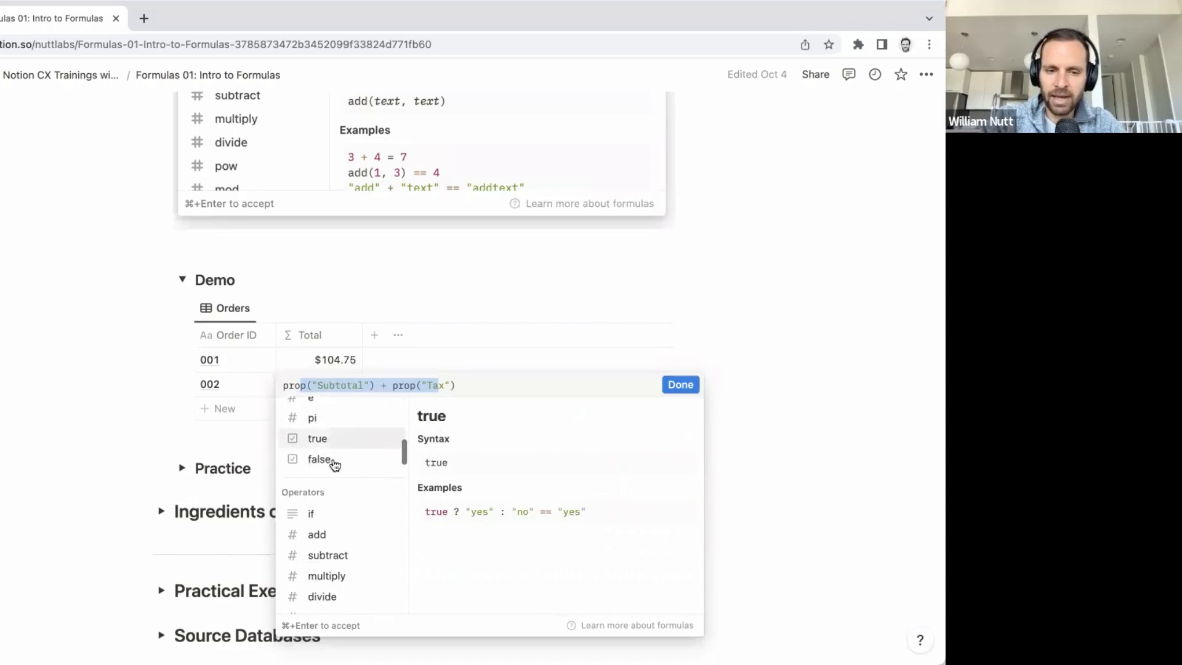
pyautogui.scroll(-5, 333, 517)
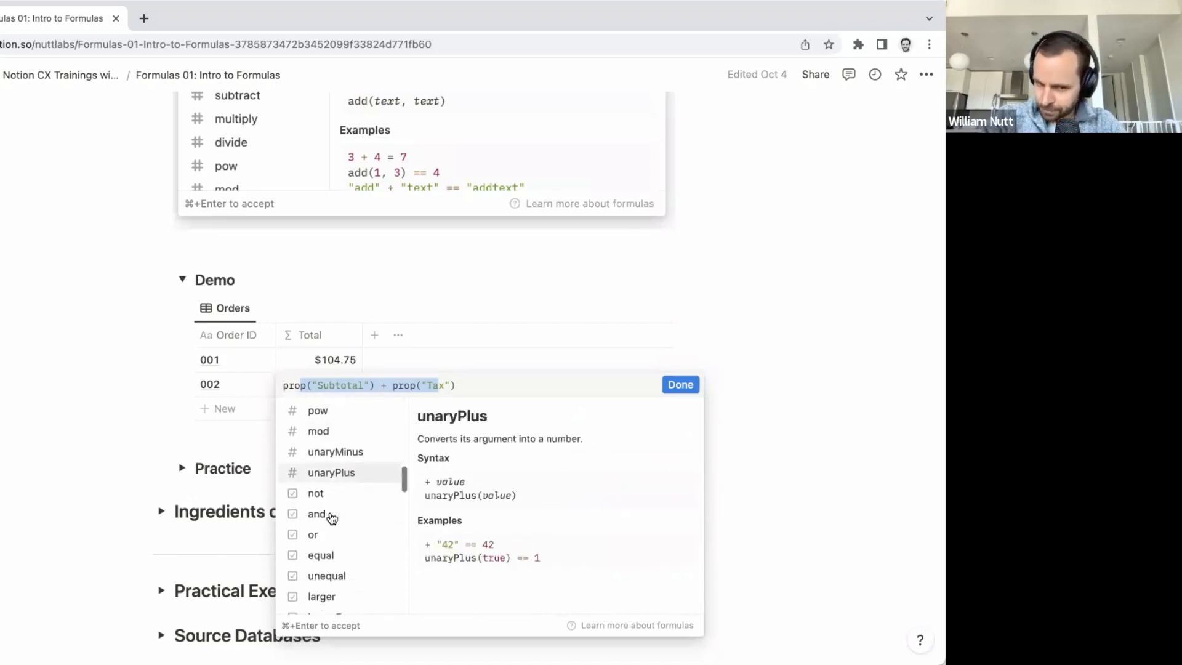
pyautogui.scroll(10, 340, 487)
pyautogui.scroll(5, 342, 482)
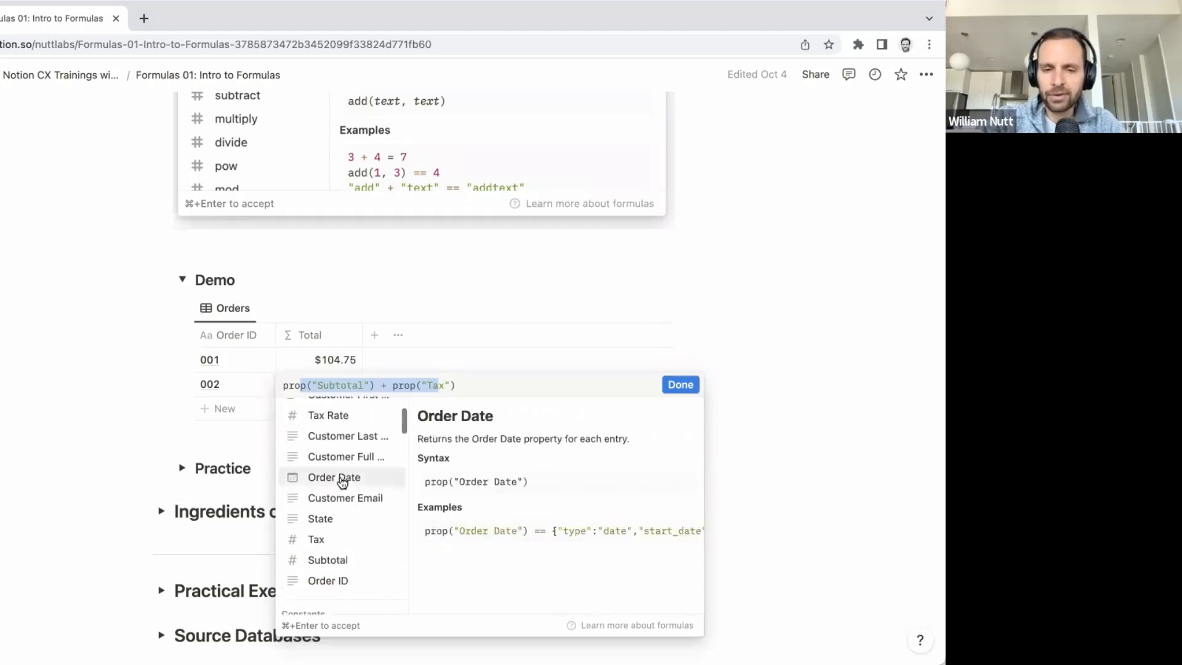
pyautogui.click(187, 285)
pyautogui.click(184, 282)
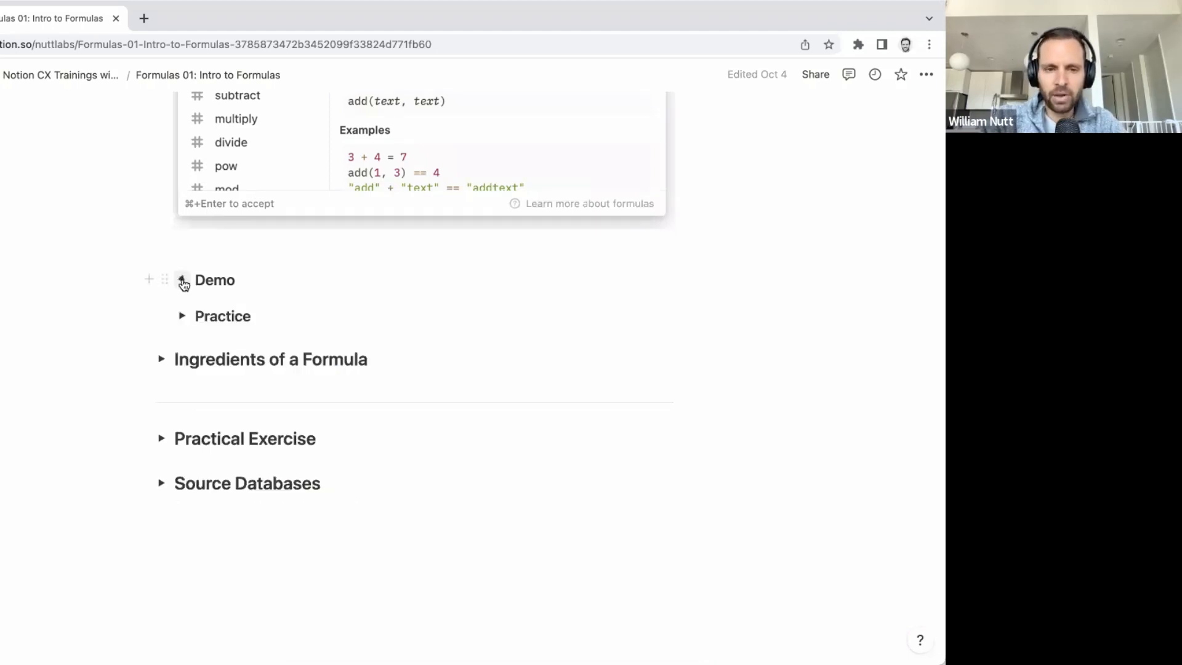
# Step: Expand the Practice section to show the sandbox items
pyautogui.click(182, 319)
pyautogui.scroll(-3, 190, 357)
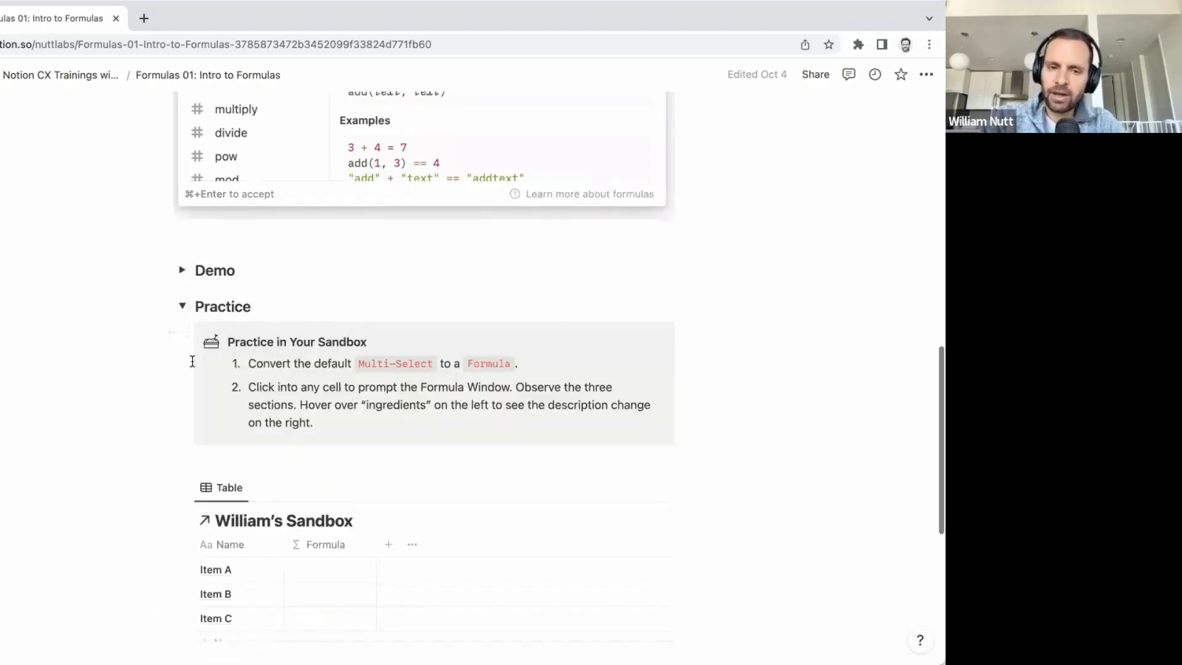
pyautogui.scroll(-4, 192, 361)
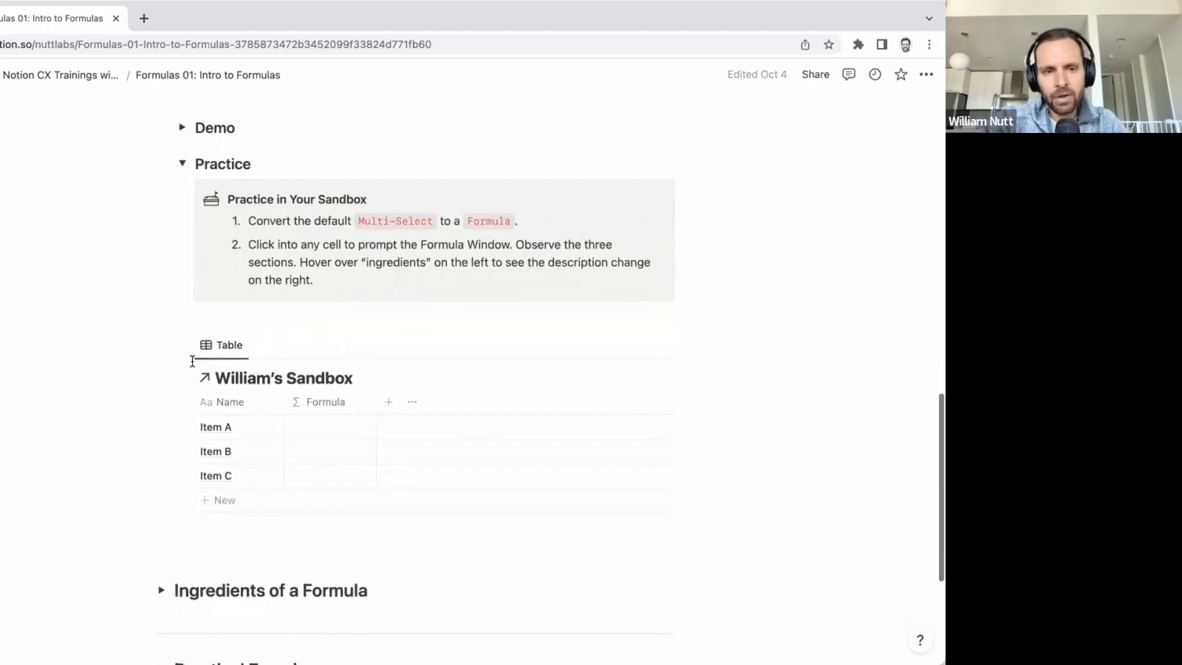
pyautogui.scroll(-1, 193, 361)
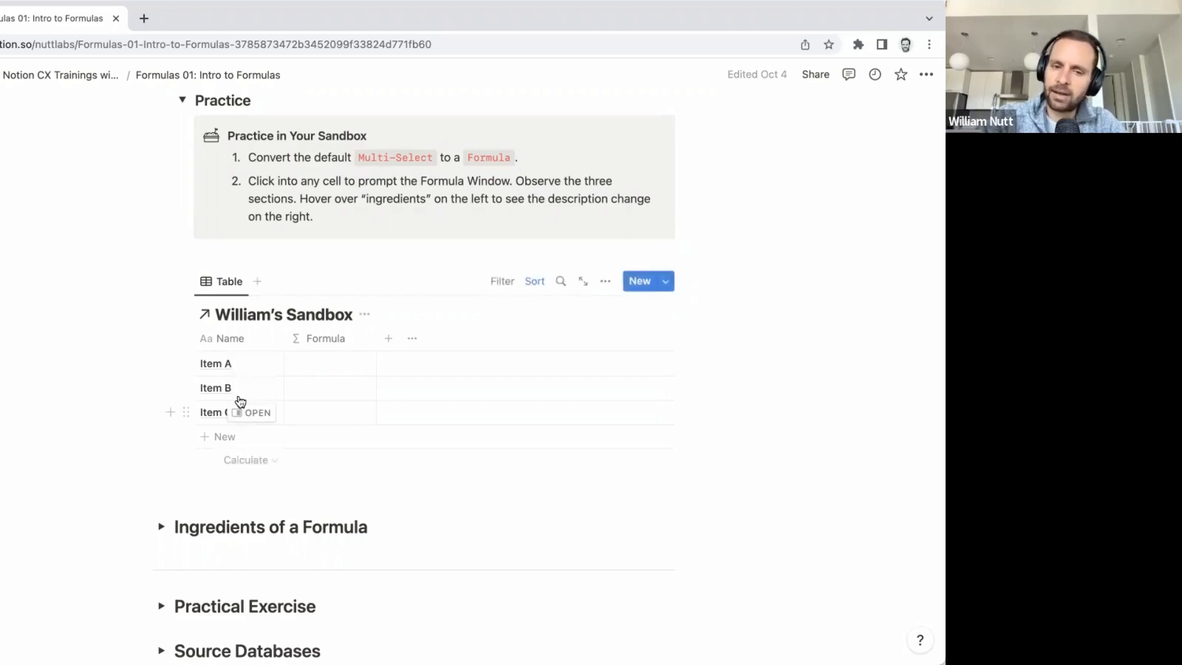
# Step: Open Item A's formula editor, type some test characters, then close it without saving changes
pyautogui.click(335, 368)
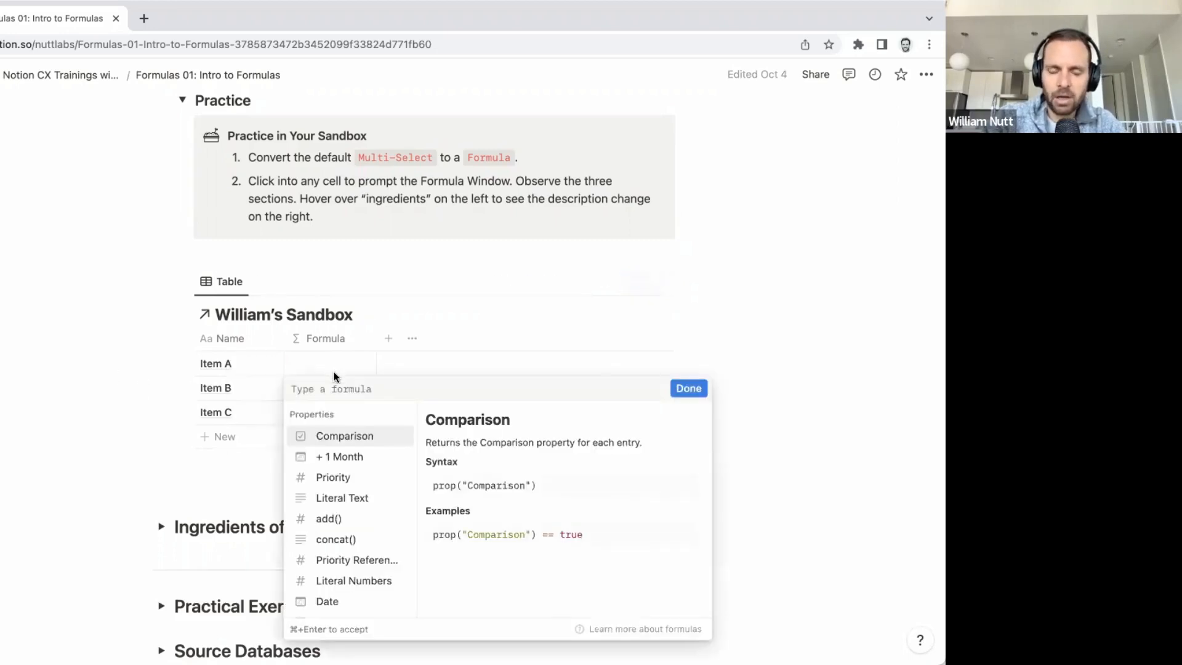
pyautogui.write('zffasd')
pyautogui.press('BackSpace')
pyautogui.press('BackSpace')
pyautogui.press('BackSpace')
pyautogui.press('BackSpace')
pyautogui.press('BackSpace')
pyautogui.press('BackSpace')
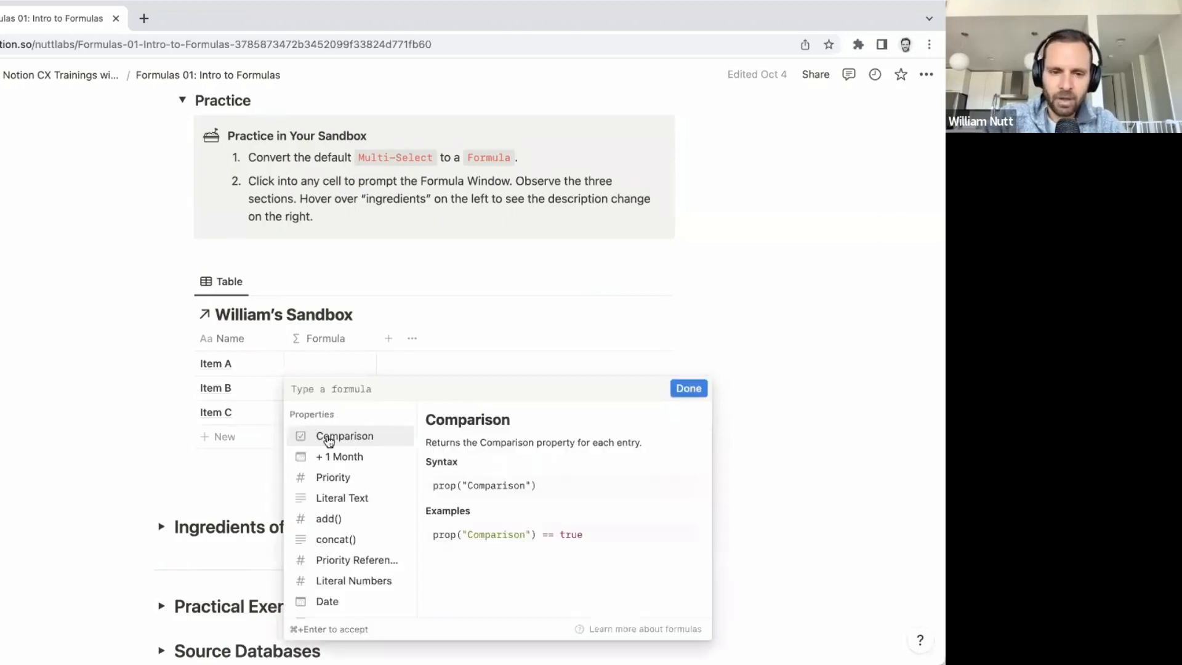
pyautogui.scroll(-10, 333, 495)
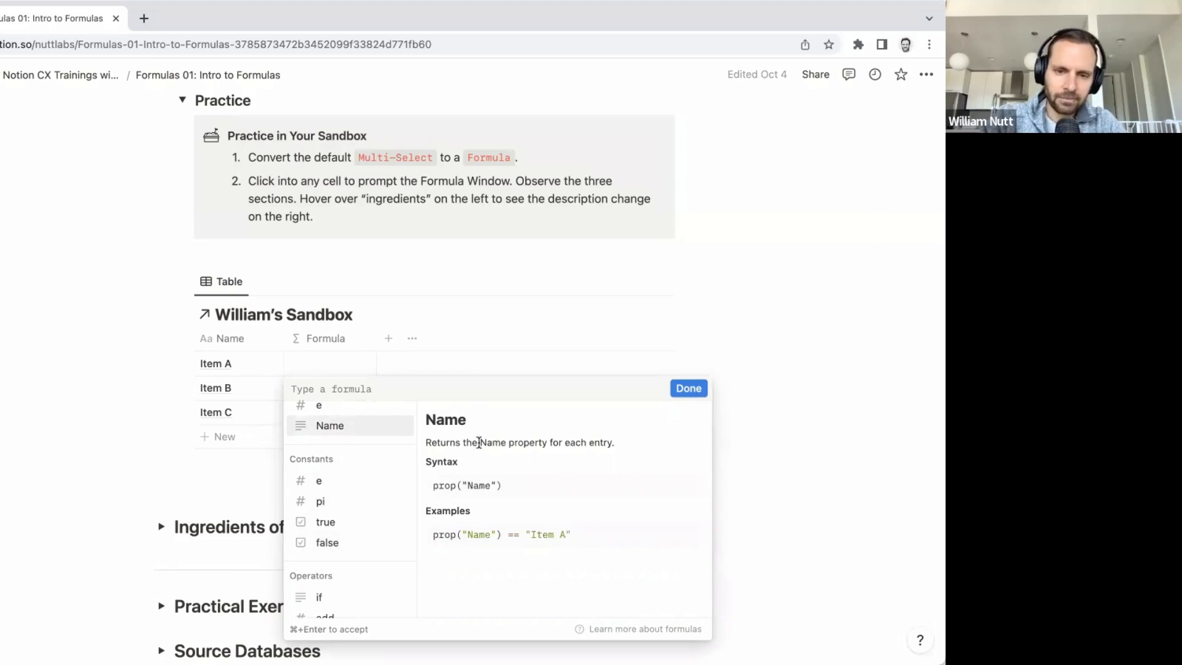
pyautogui.press('Escape')
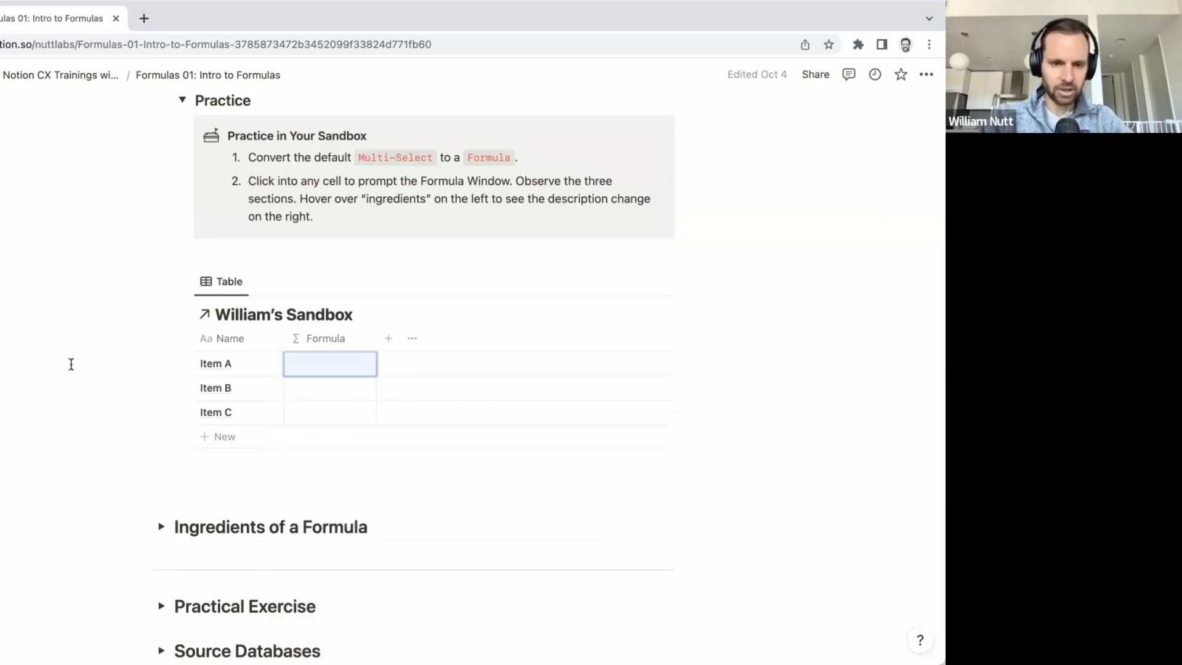
# Step: Collapse The Formula Window section
pyautogui.scroll(4, 72, 364)
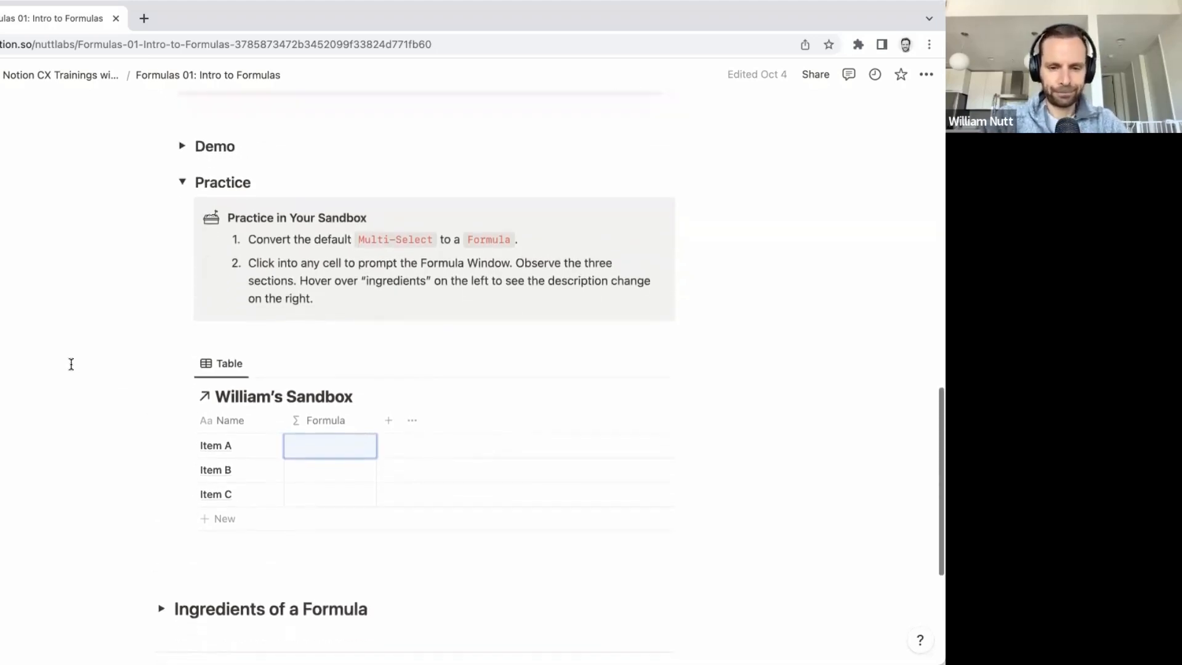
pyautogui.scroll(12, 71, 364)
pyautogui.scroll(7, 71, 364)
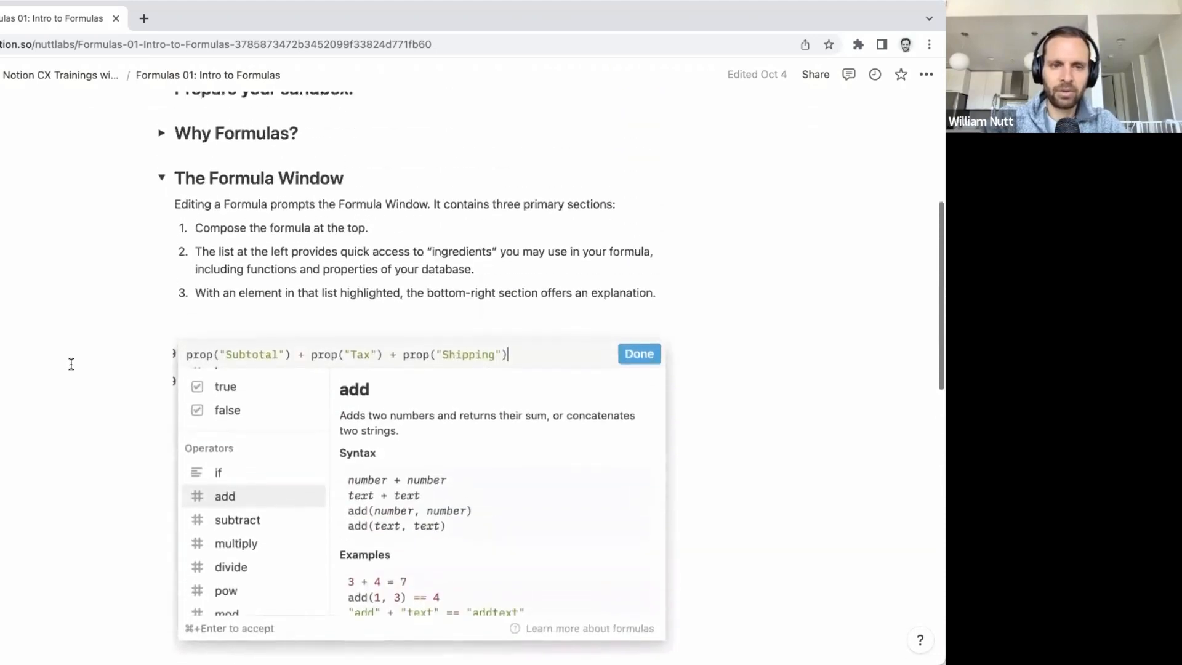
pyautogui.click(165, 255)
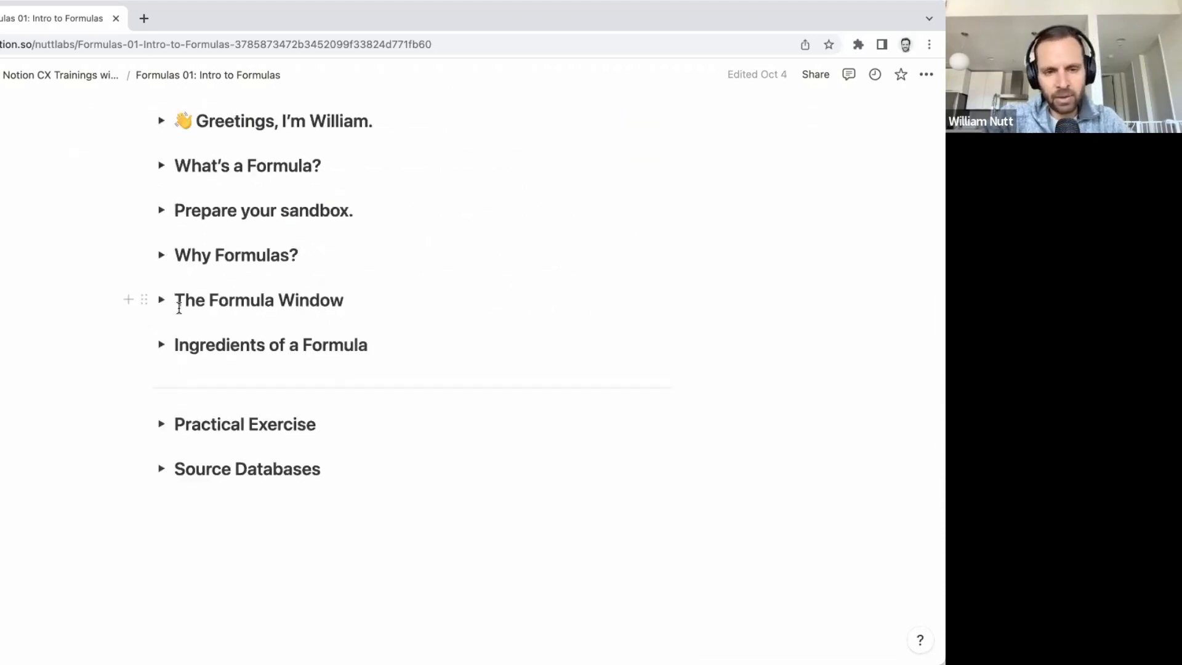
# Step: Expand Ingredients of a Formula and view its Orders Demo table
pyautogui.click(161, 344)
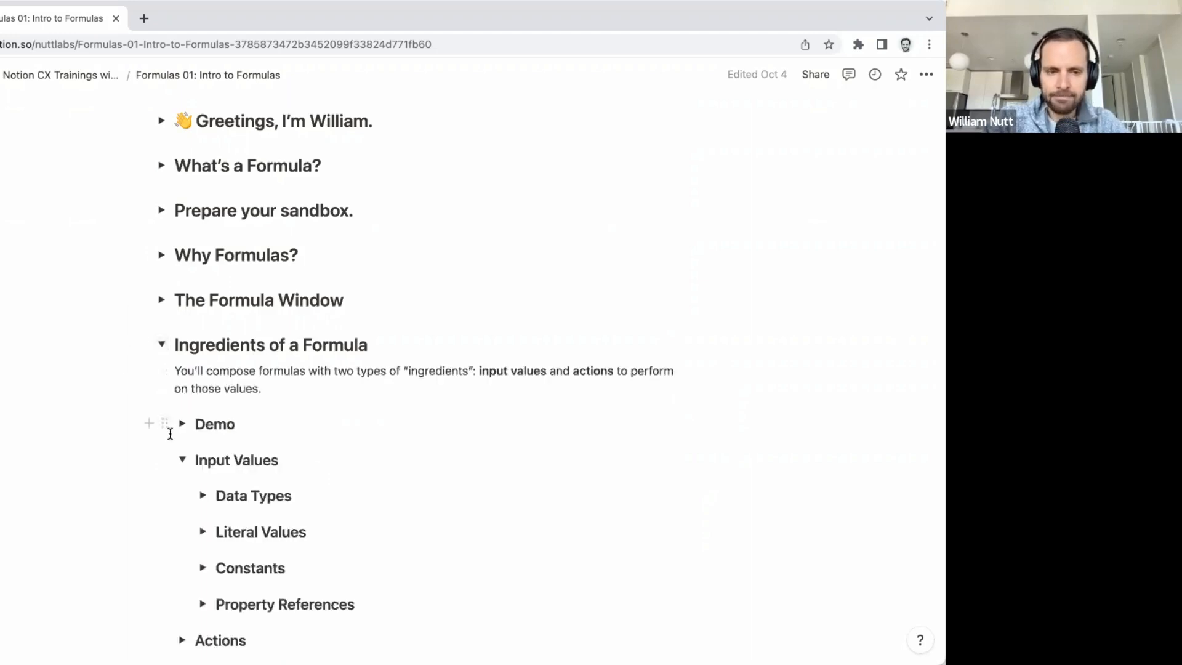
pyautogui.click(183, 461)
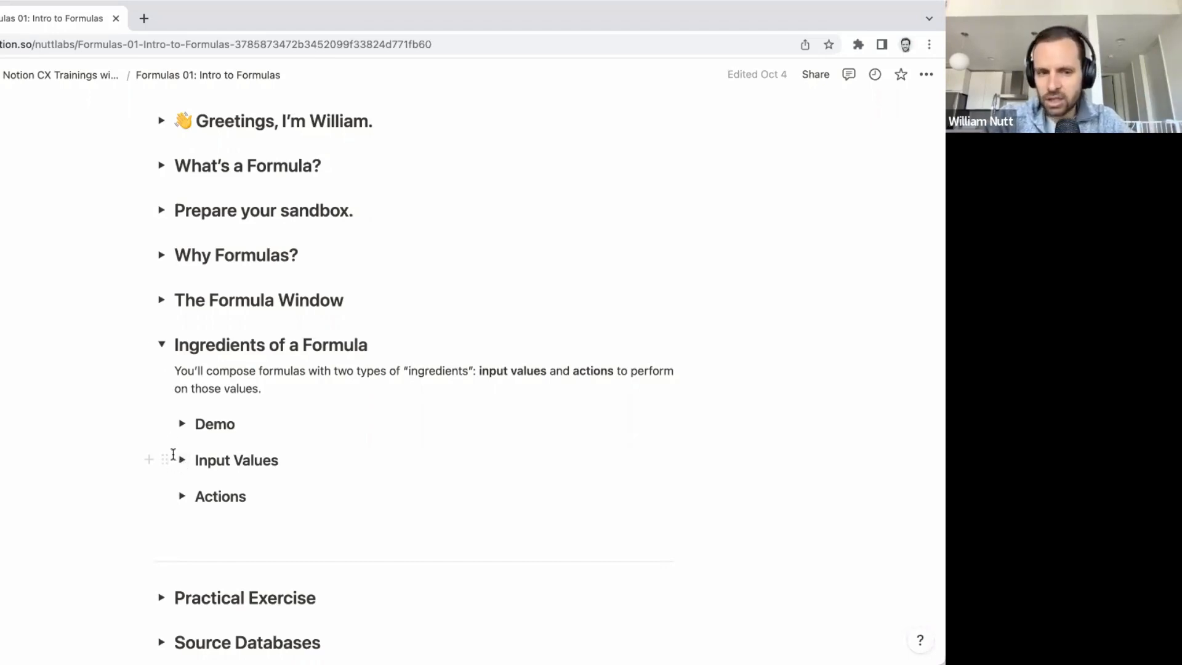
pyautogui.click(181, 424)
pyautogui.scroll(-2, 159, 473)
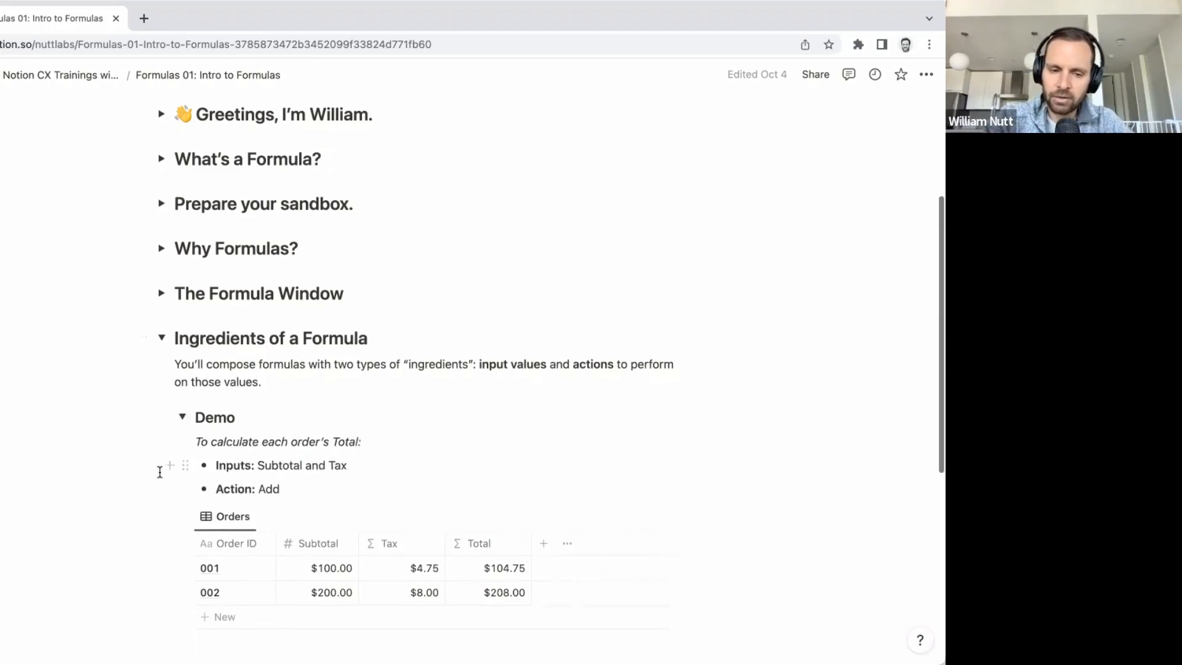
pyautogui.scroll(-3, 159, 473)
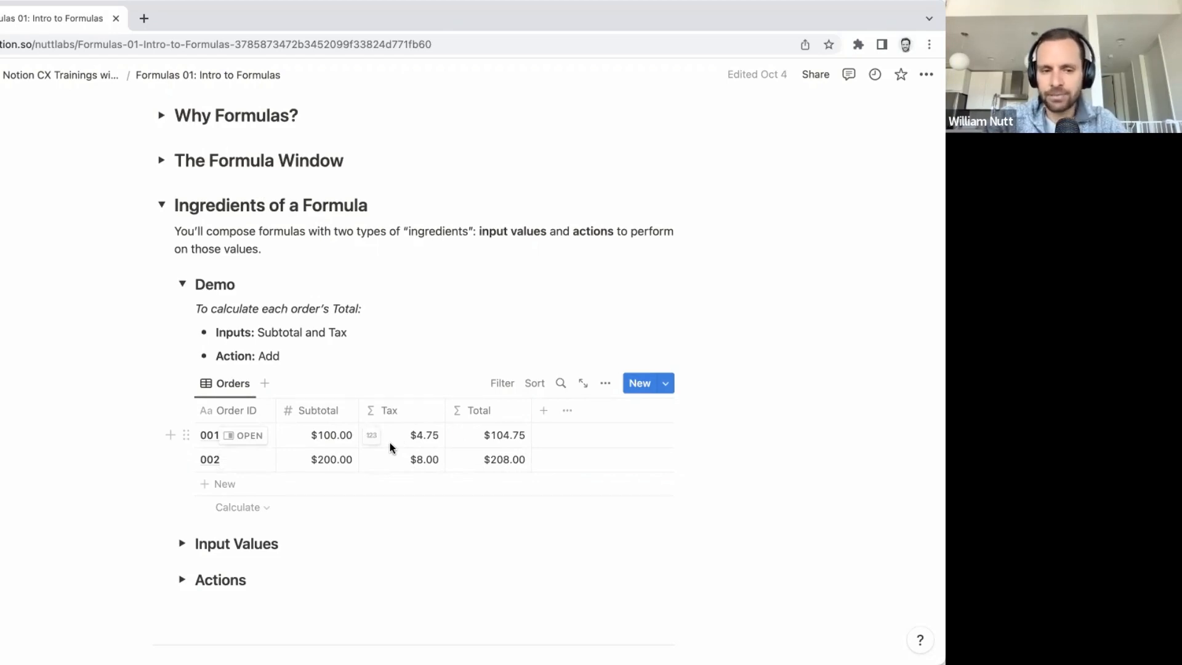
pyautogui.scroll(-1, 390, 445)
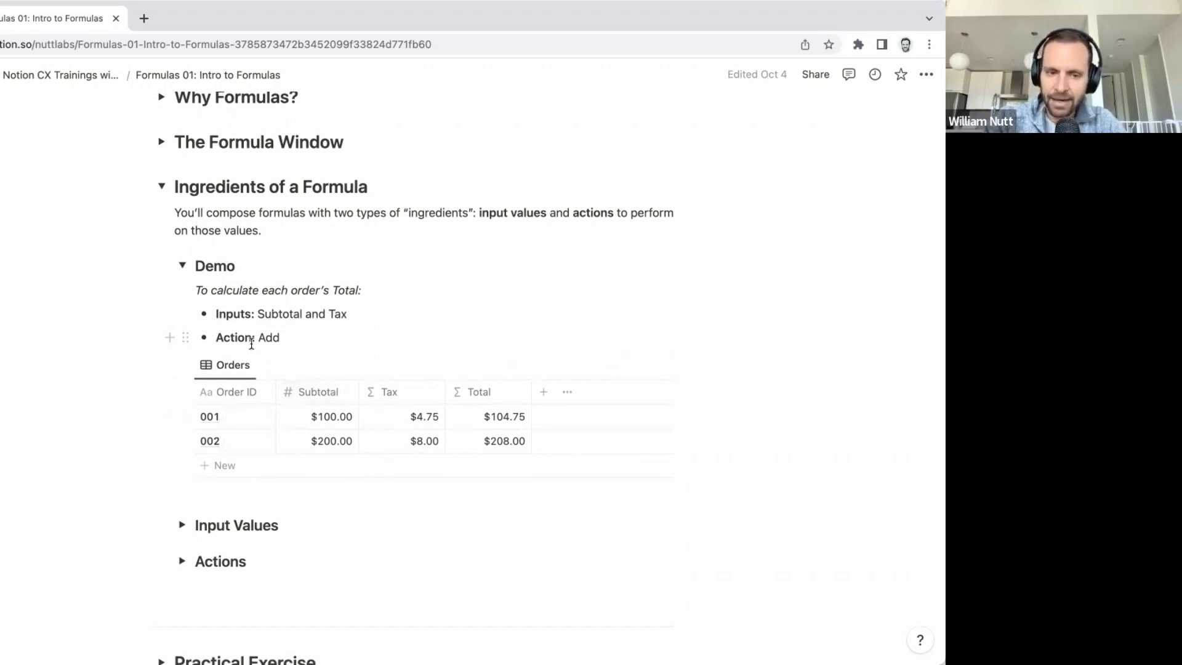
# Step: Close the Demo and expand Input Values, showing Data Types, Literal Values, Constants and Property References
pyautogui.click(183, 265)
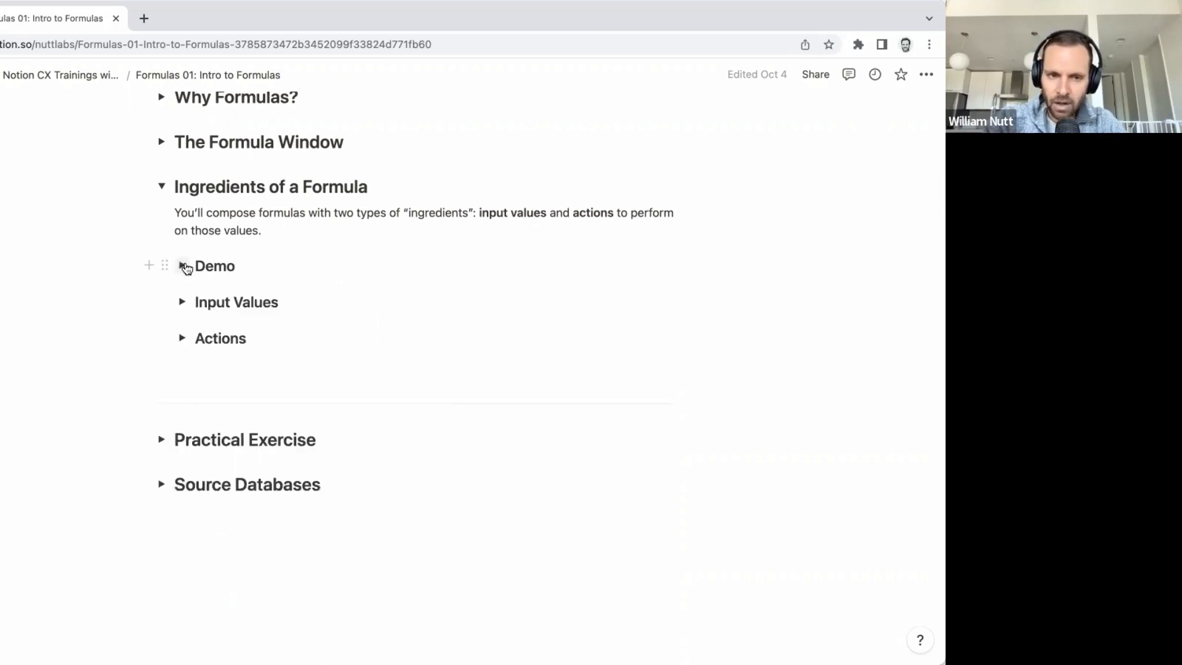
pyautogui.click(183, 302)
pyautogui.scroll(-1, 182, 308)
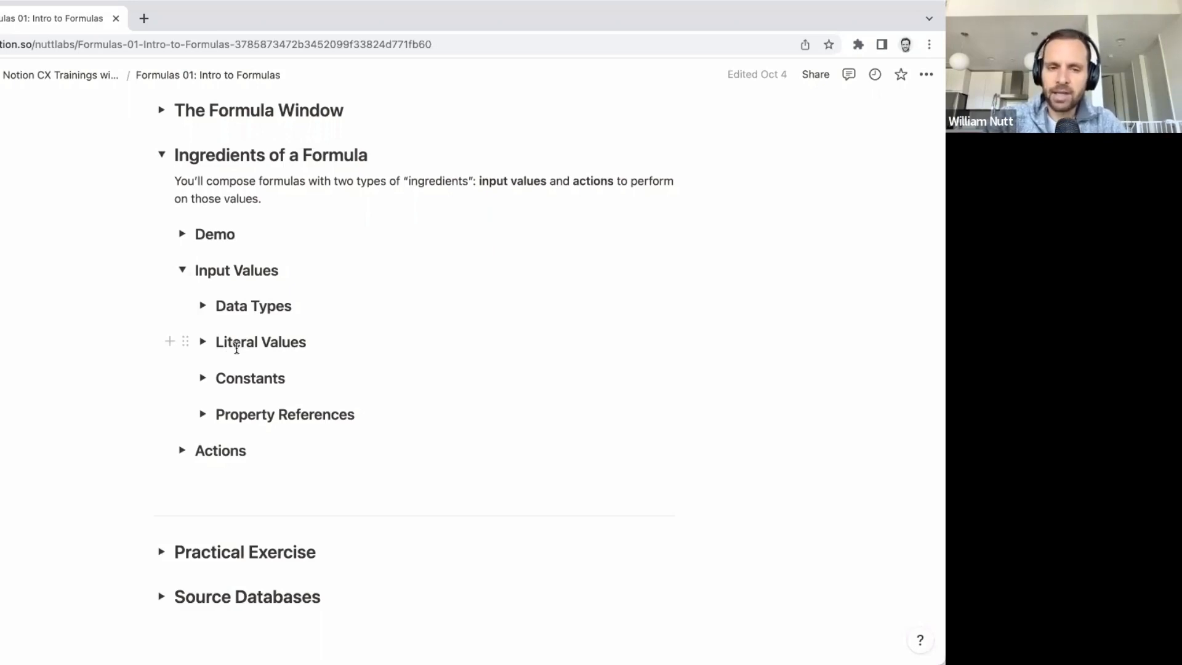
# Step: Expand Data Types and its Demo to reveal the Type Mismatch table of Items A–C
pyautogui.click(203, 306)
pyautogui.scroll(-3, 240, 341)
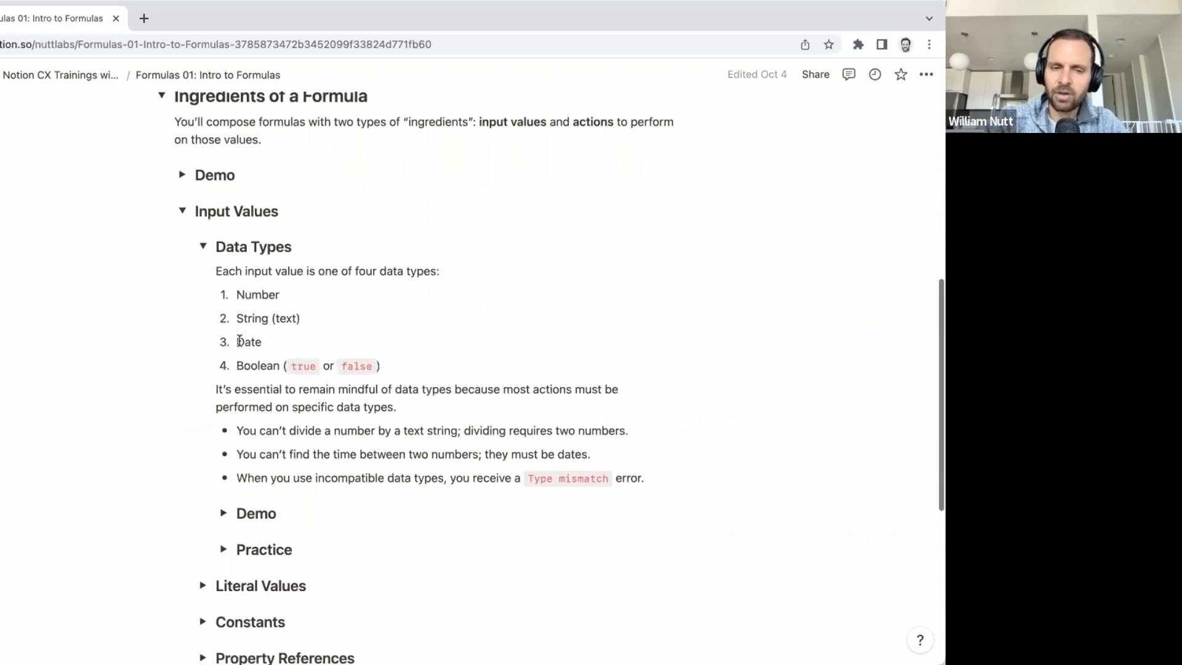
pyautogui.scroll(-2, 240, 341)
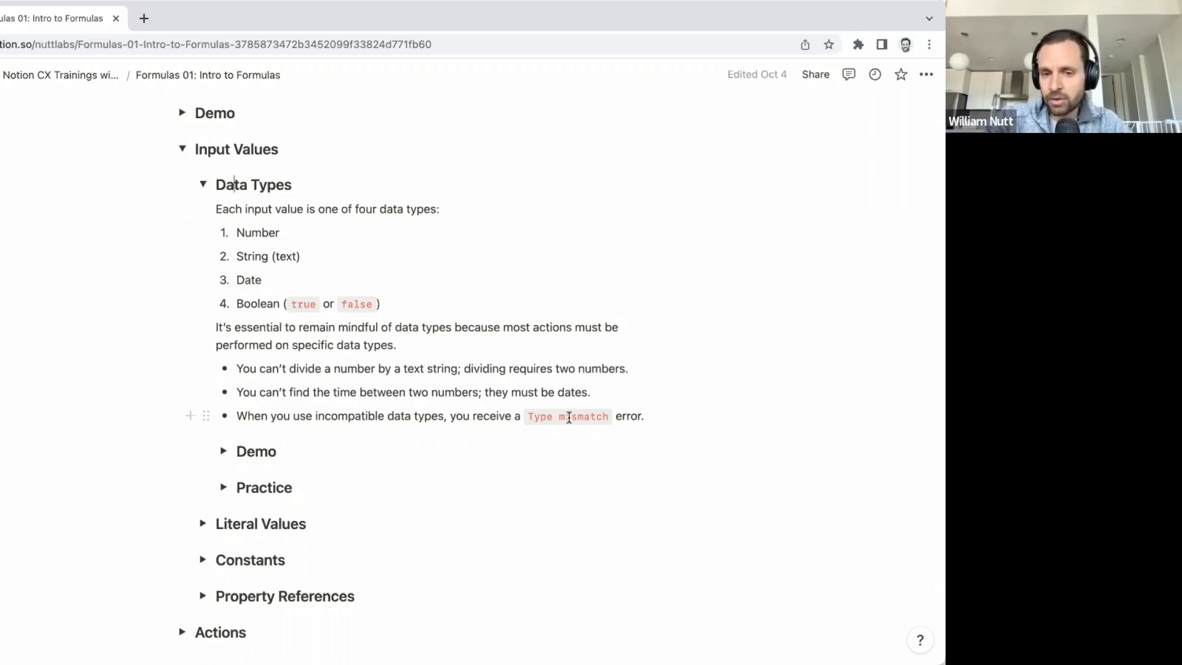
pyautogui.scroll(-1, 349, 392)
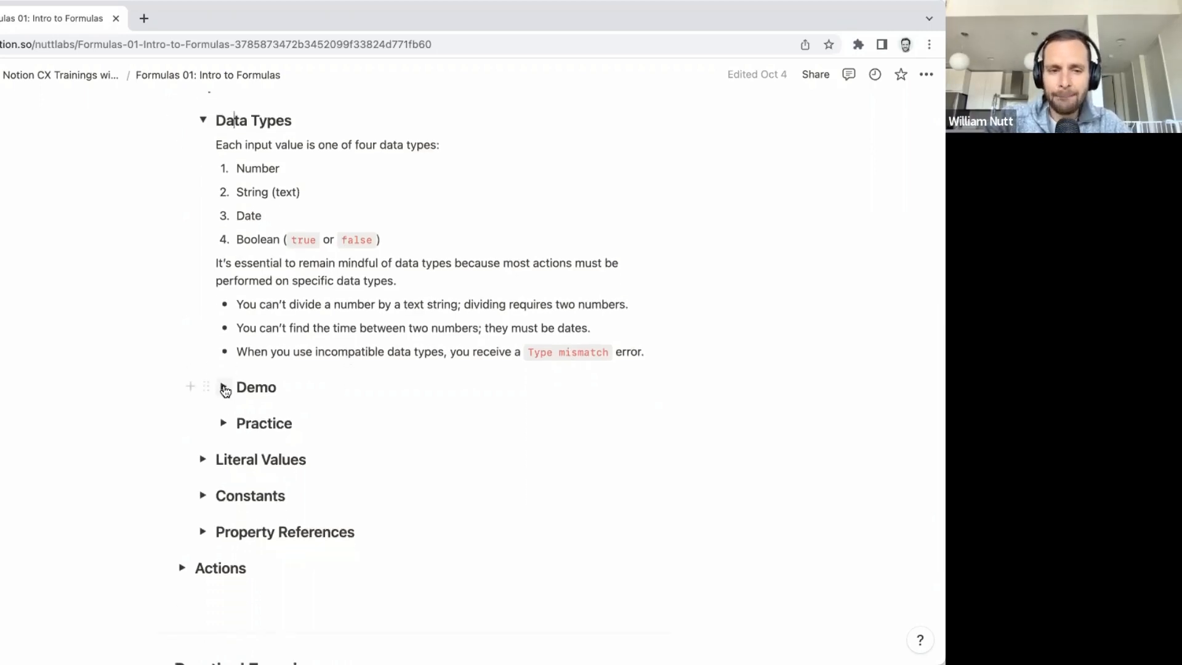
pyautogui.click(224, 387)
pyautogui.scroll(-1, 225, 391)
pyautogui.scroll(-3, 225, 392)
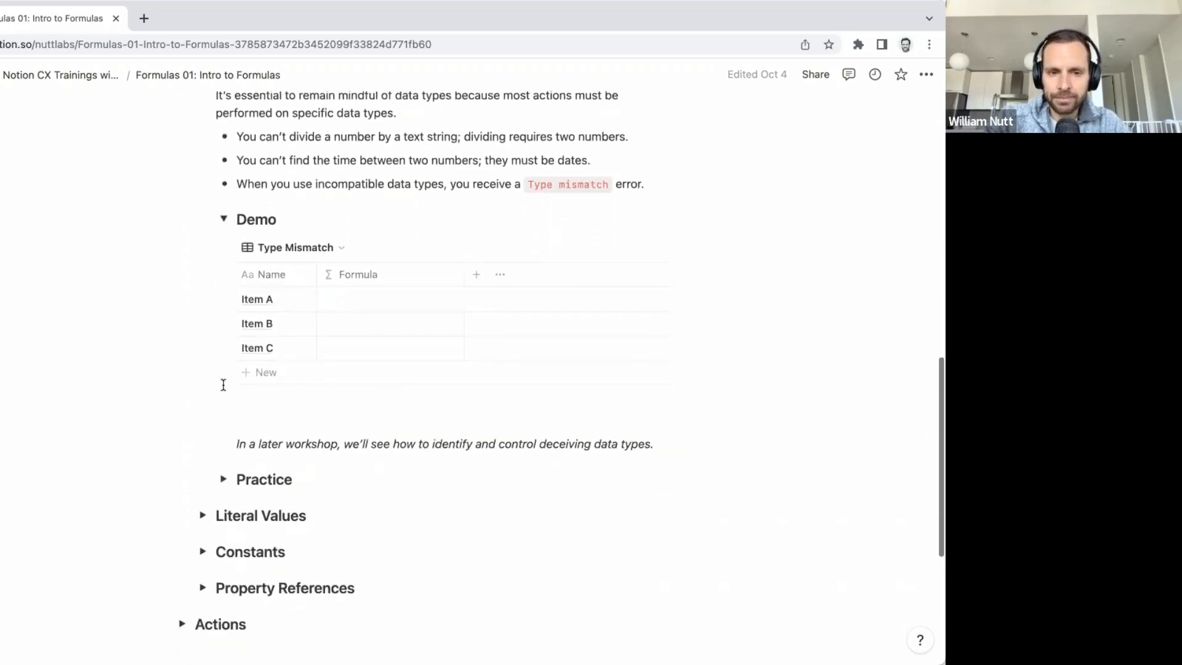
# Step: Enter "Two" + 2 to trigger the type mismatch error, then correct it to 2 + 2
pyautogui.click(371, 306)
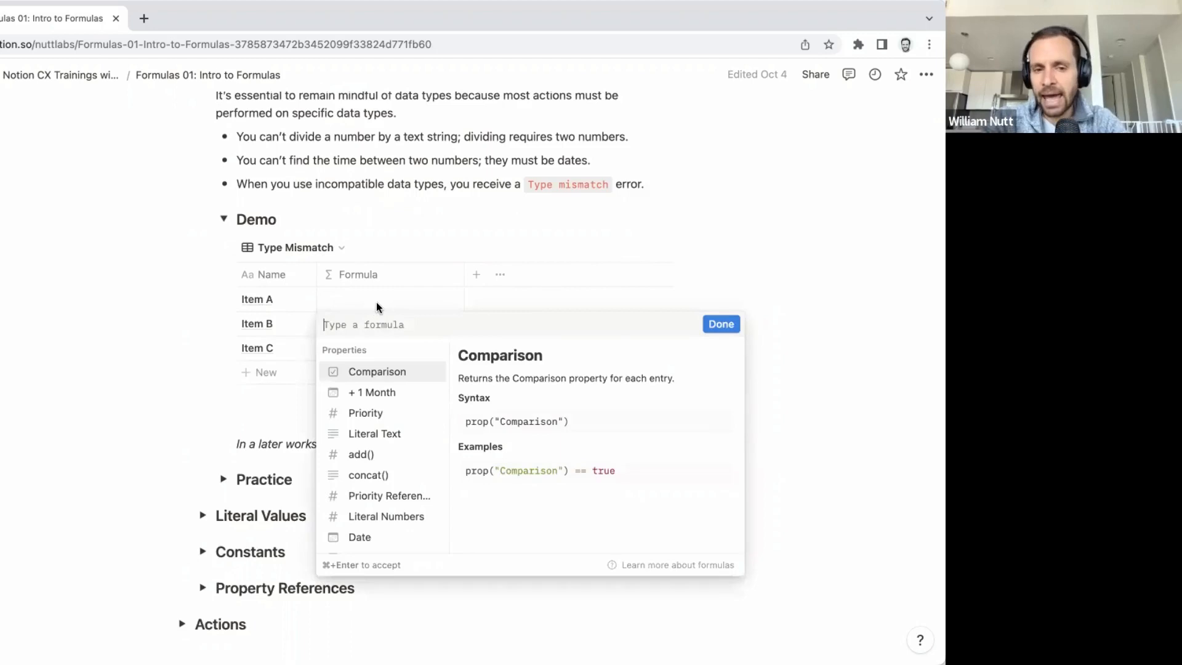
pyautogui.write('"')
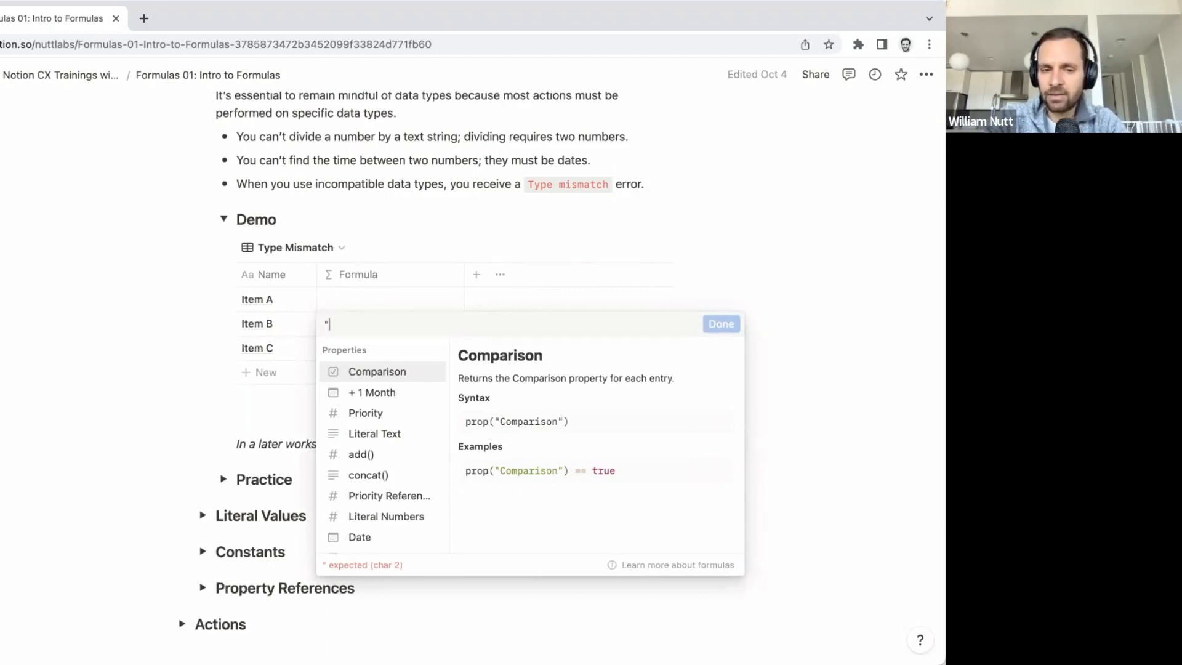
pyautogui.write('Two" + 2')
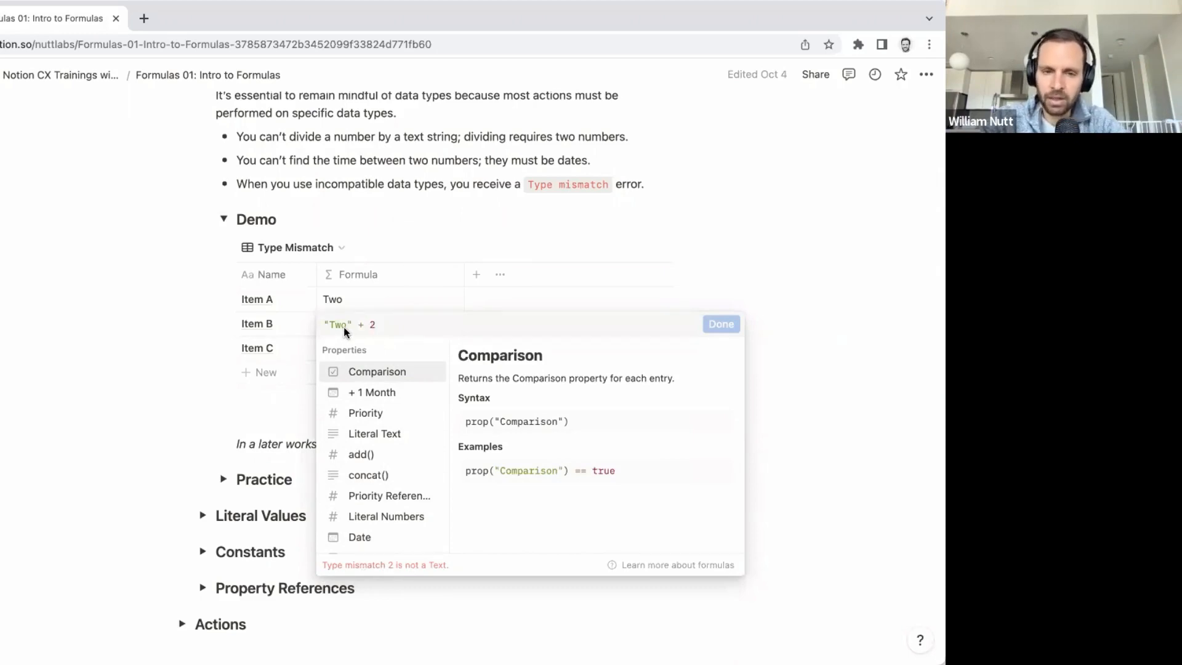
pyautogui.moveTo(351, 324); pyautogui.dragTo(318, 326)
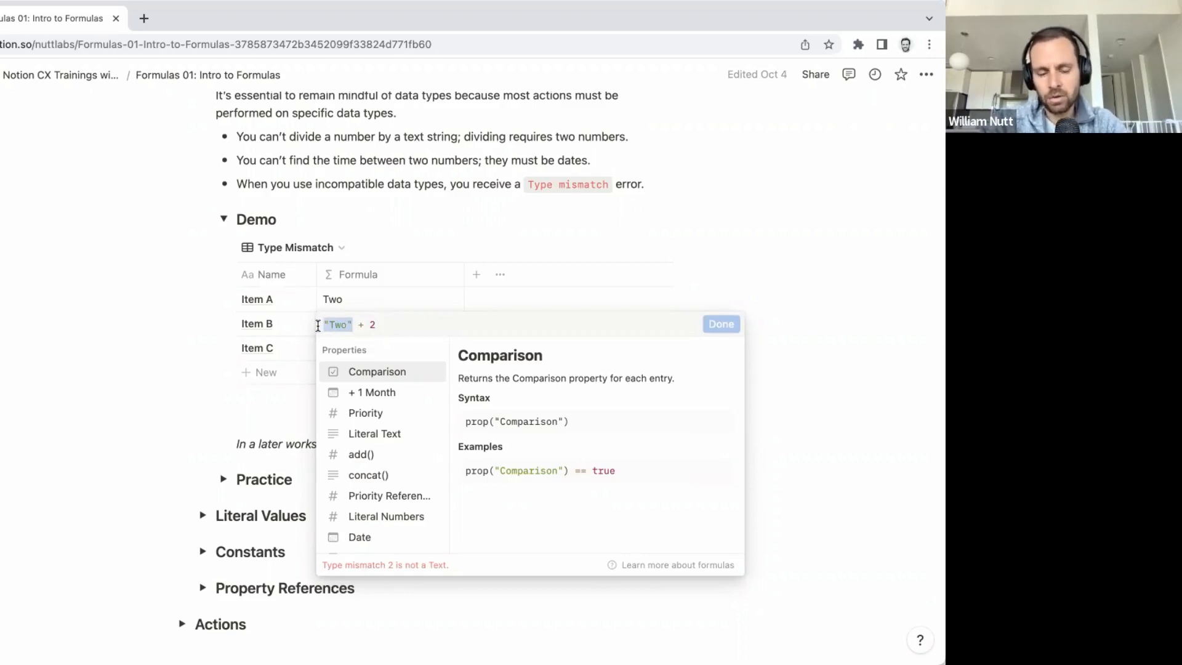
pyautogui.write('2')
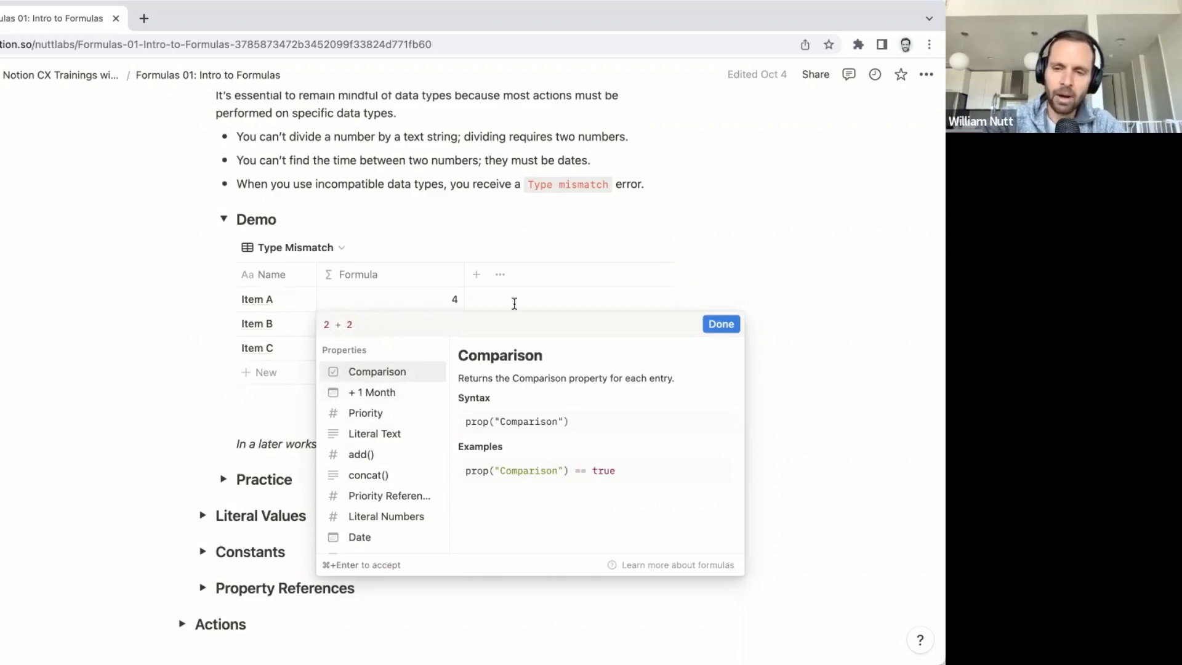
pyautogui.click(717, 331)
# Step: In the Data Types Practice sandbox, replace the formula with 3 / "Dog", then fix it to 3 / 2
pyautogui.click(225, 494)
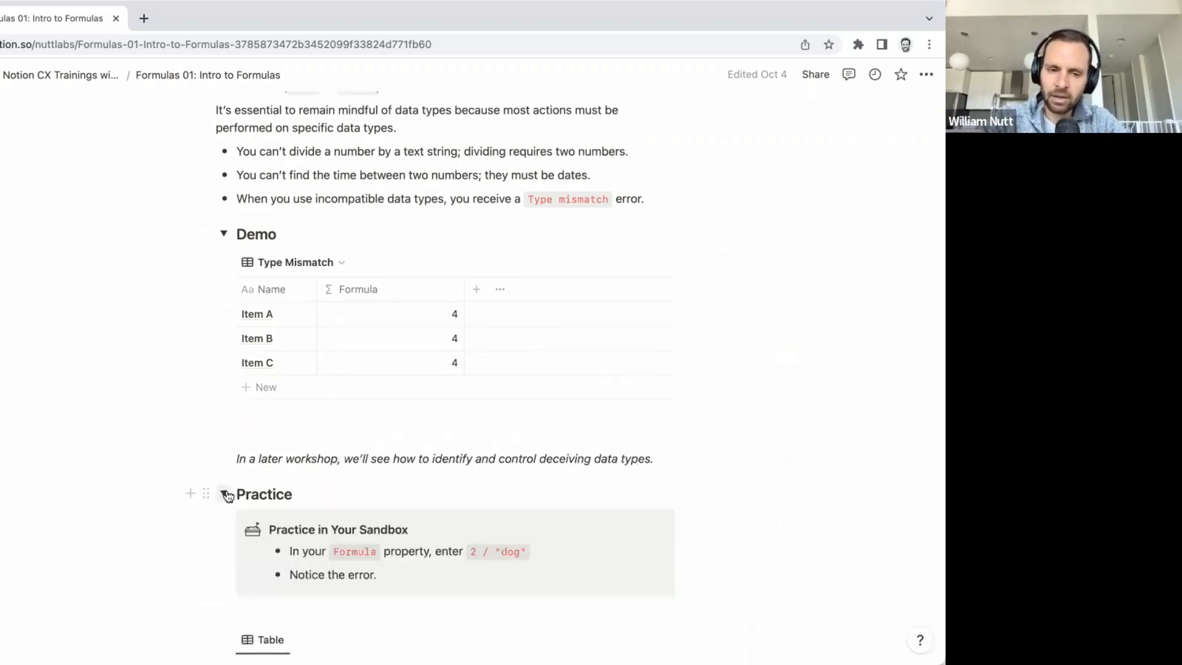
pyautogui.scroll(-5, 228, 497)
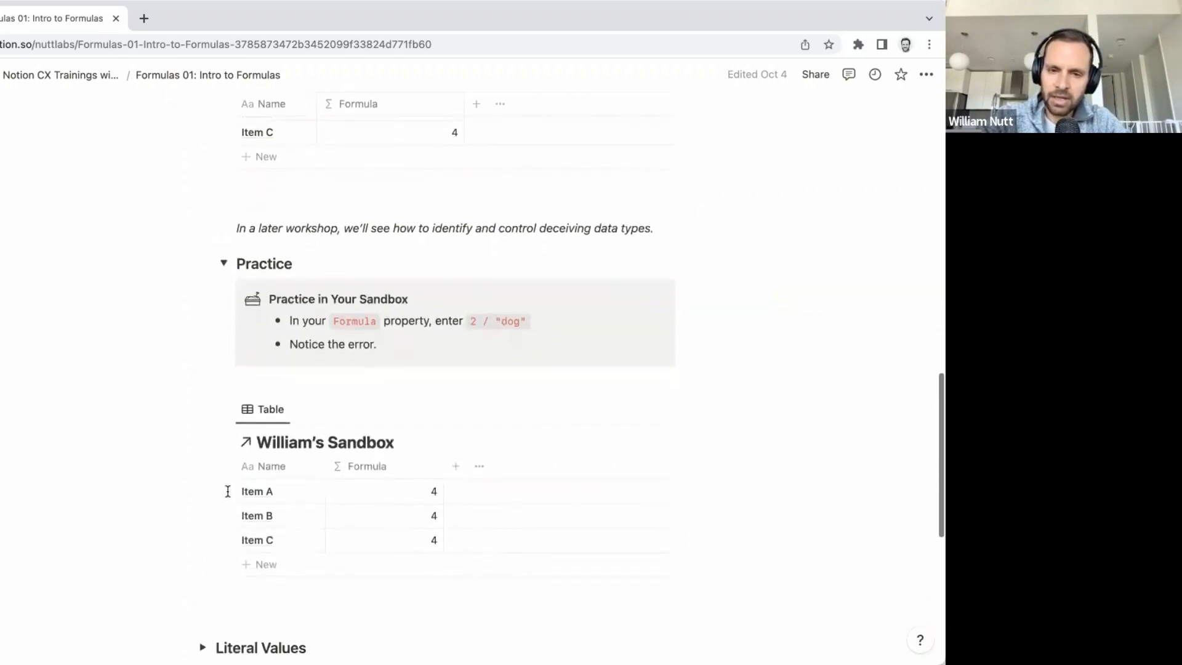
pyautogui.scroll(-1, 228, 491)
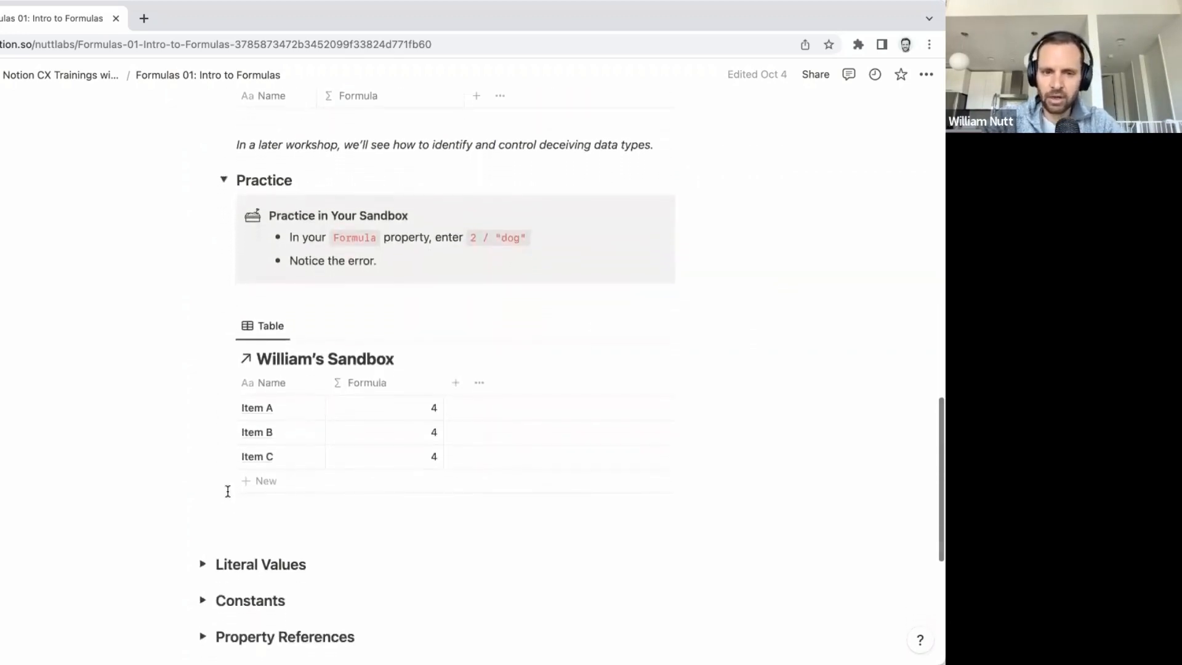
pyautogui.click(397, 405)
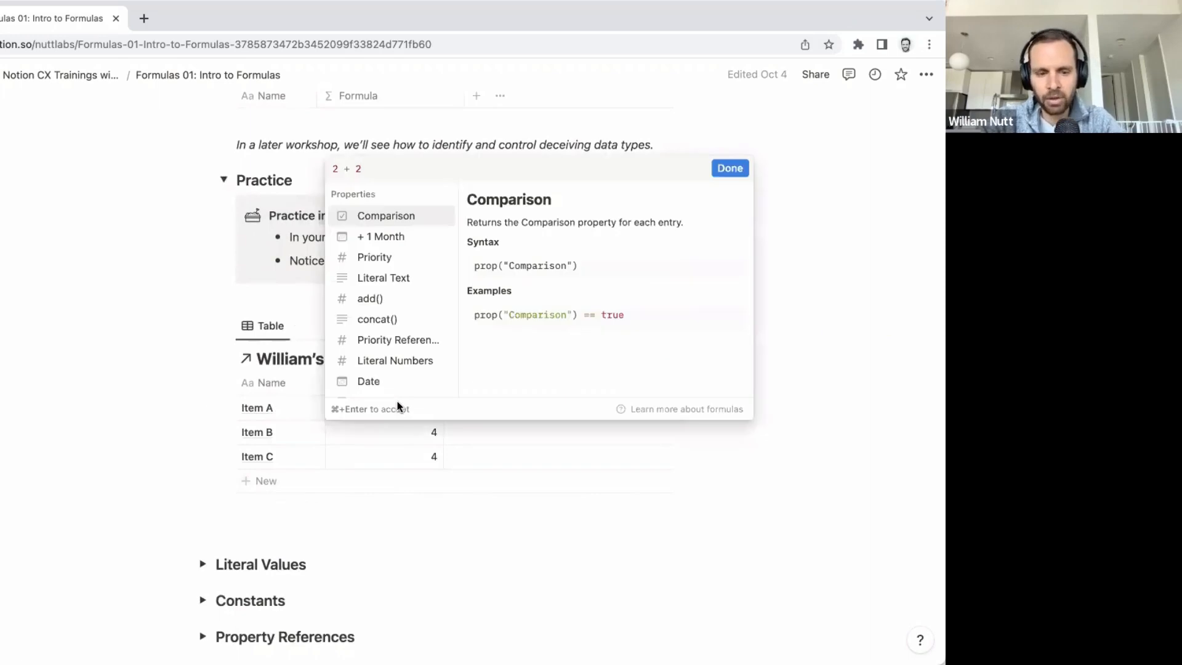
pyautogui.press('super+a')
pyautogui.press('BackSpace')
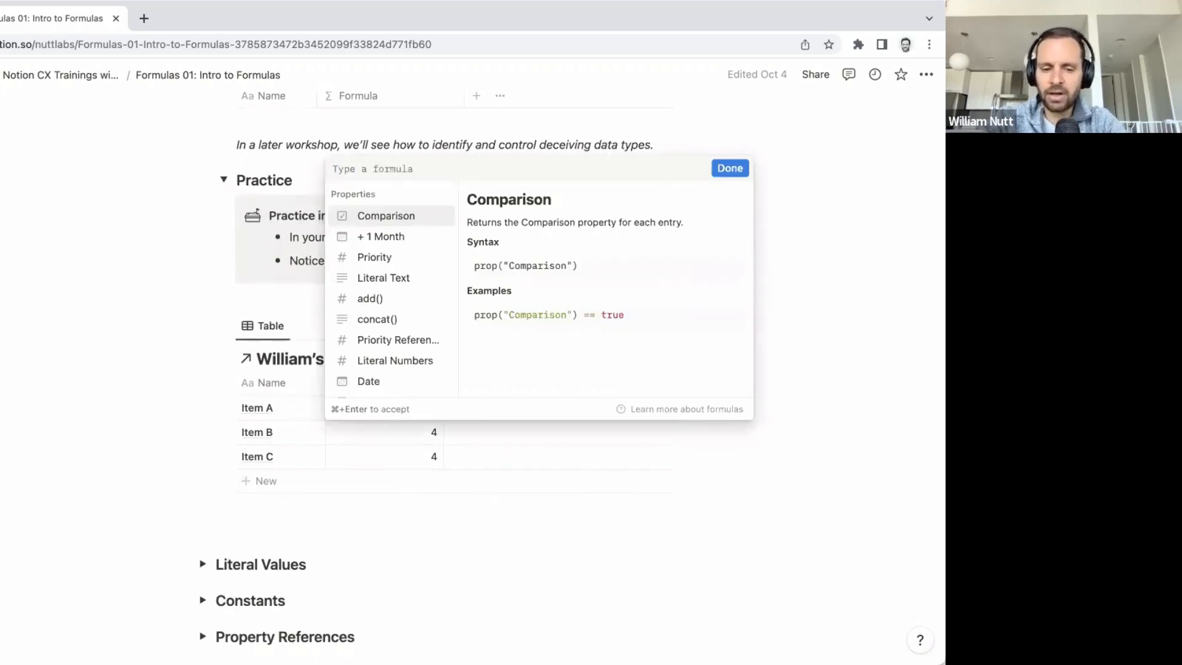
pyautogui.write('3 ')
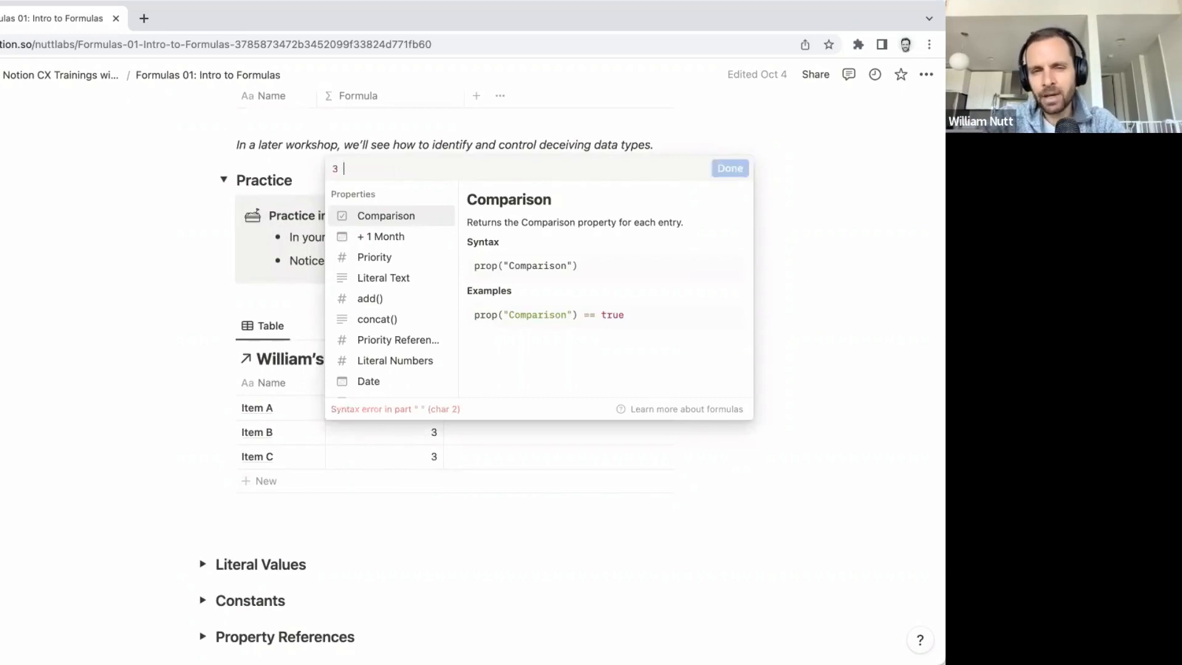
pyautogui.write('/ ')
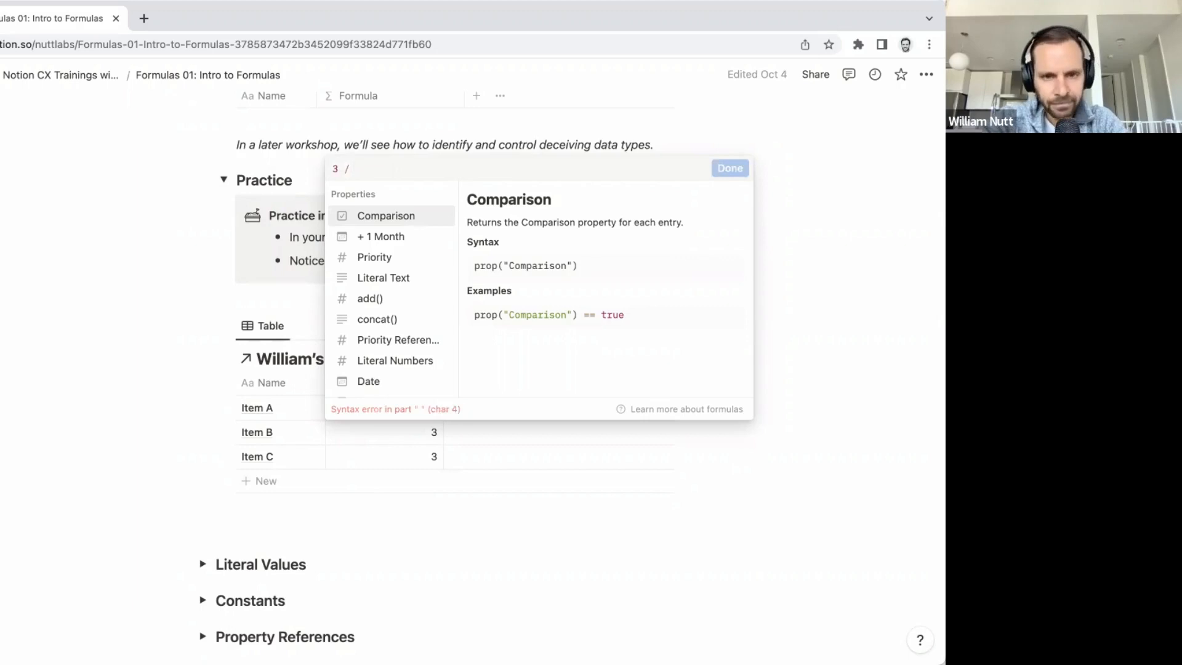
pyautogui.write('"Dog"')
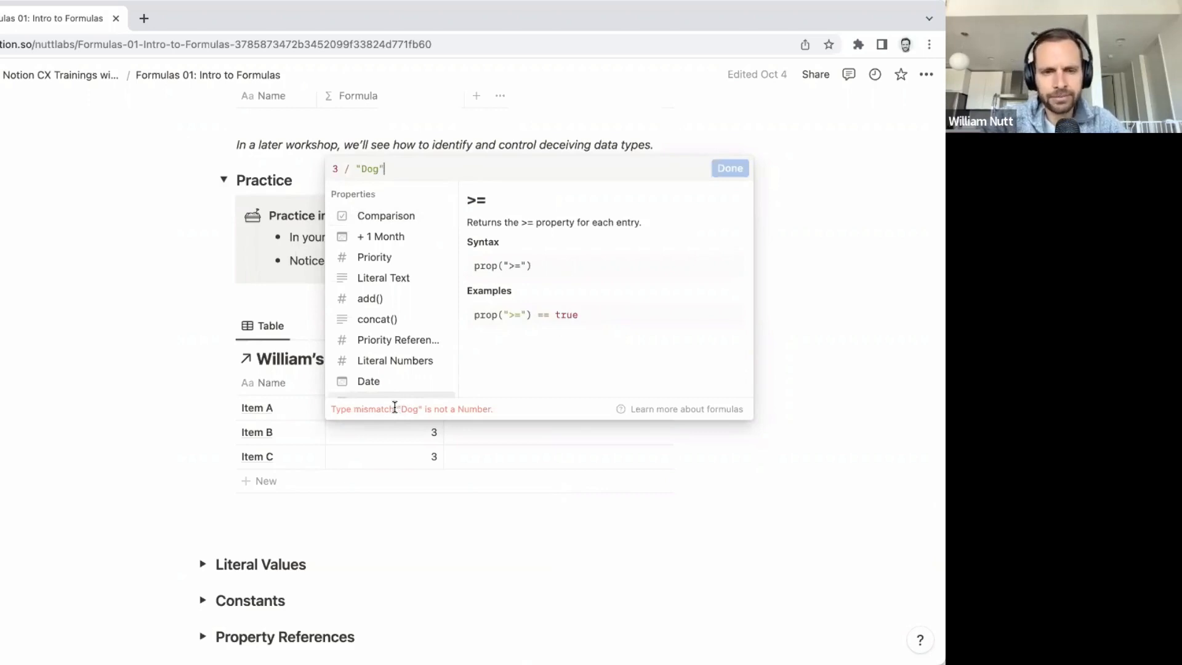
pyautogui.press('BackSpace')
pyautogui.press('BackSpace')
pyautogui.press('BackSpace')
pyautogui.press('BackSpace')
pyautogui.press('BackSpace')
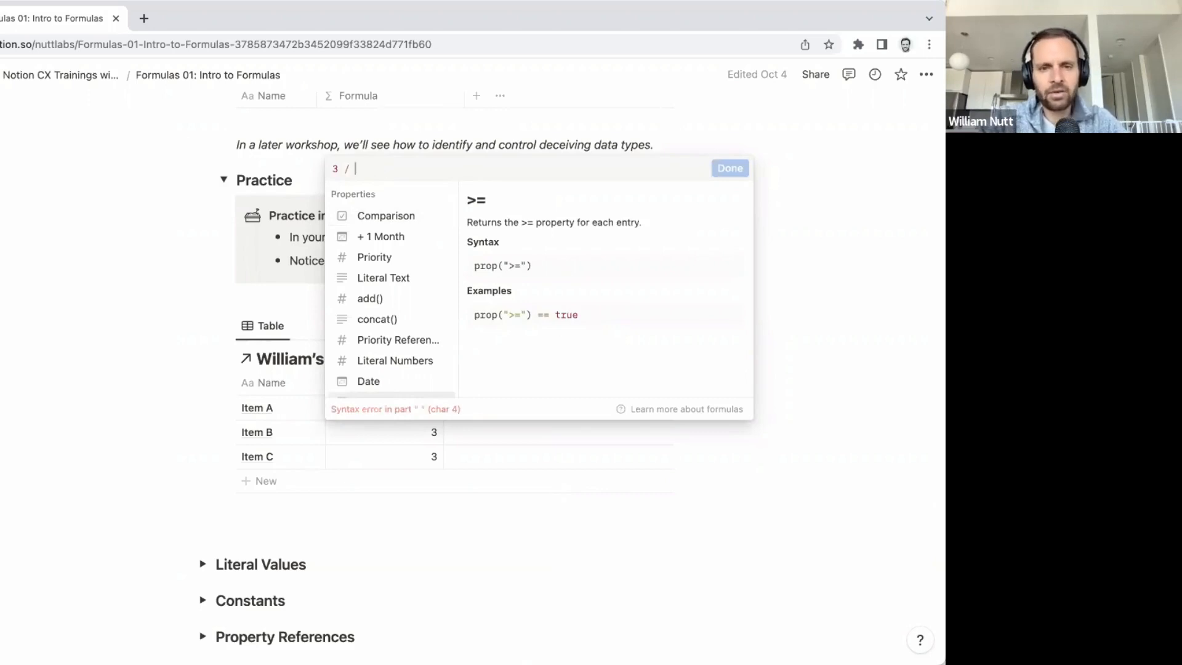
pyautogui.write('2')
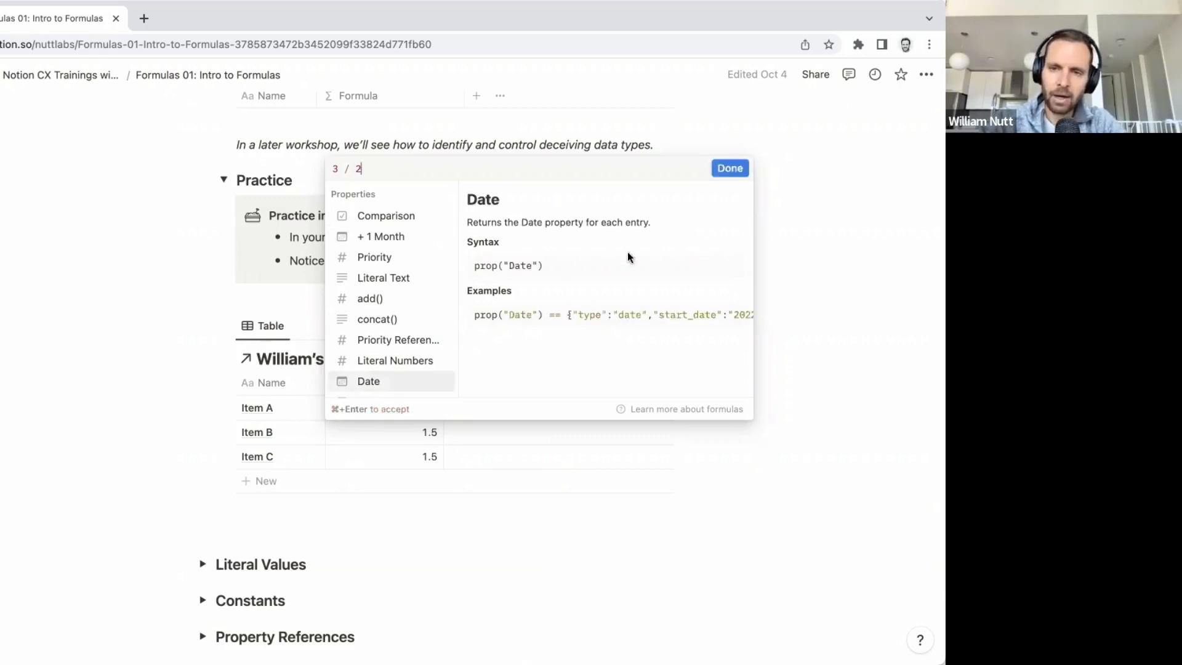
pyautogui.click(741, 175)
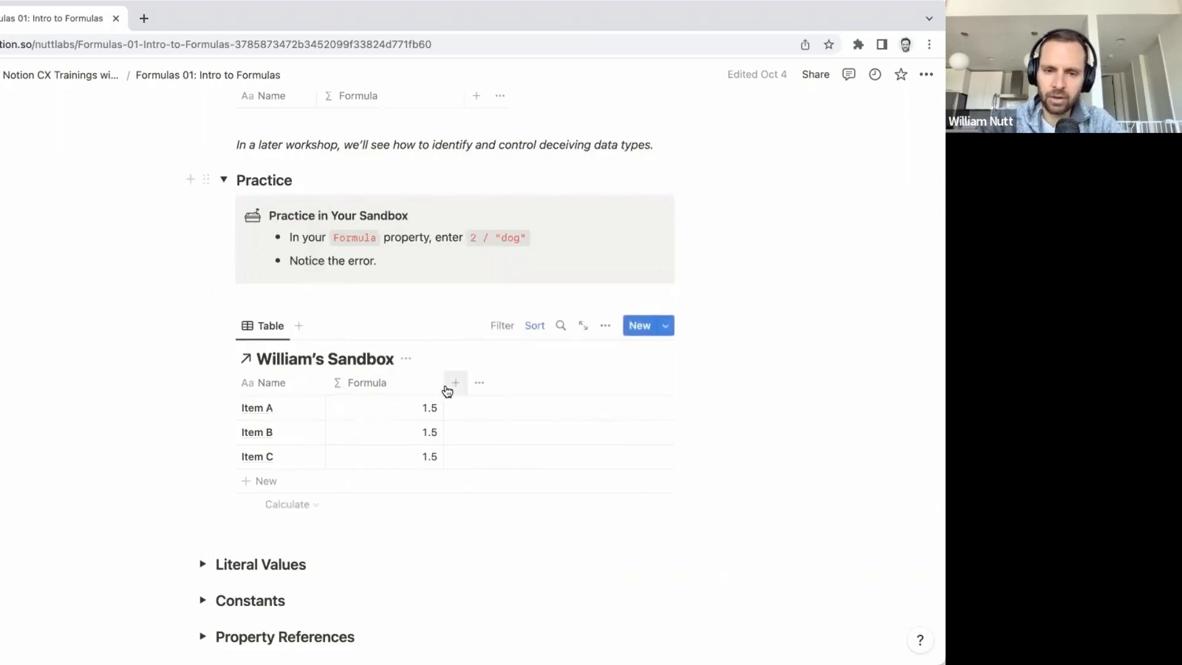
# Step: Narrow the Formula column and scroll back up to the Demo table
pyautogui.moveTo(443, 382); pyautogui.dragTo(402, 385)
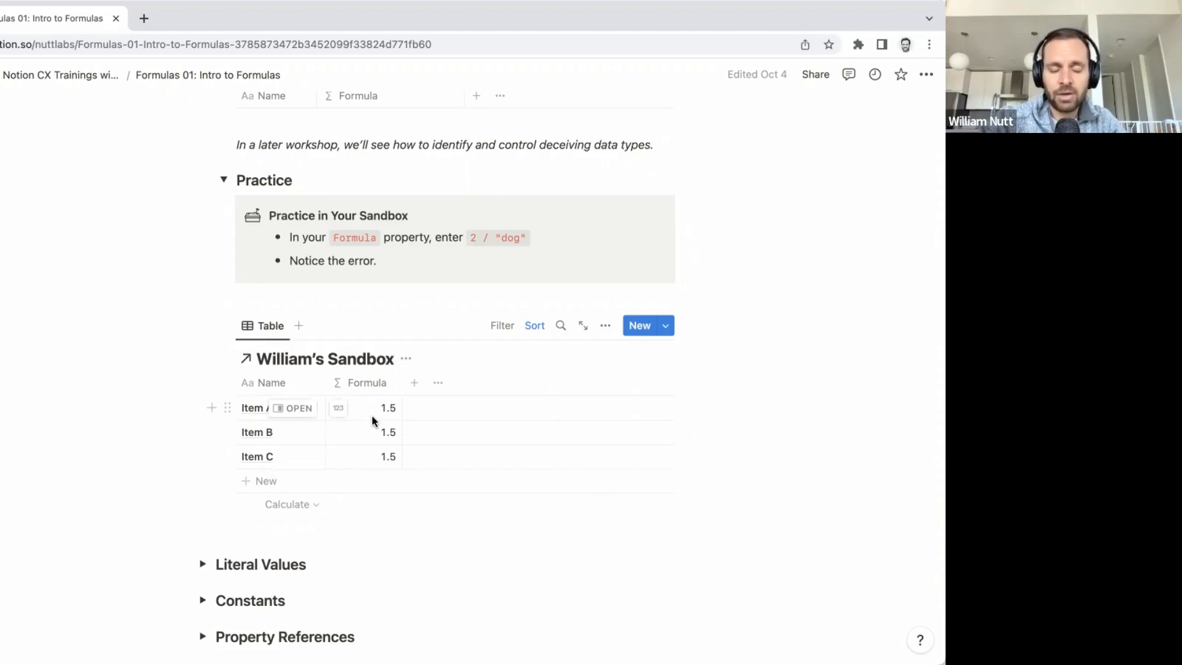
pyautogui.scroll(1, 372, 415)
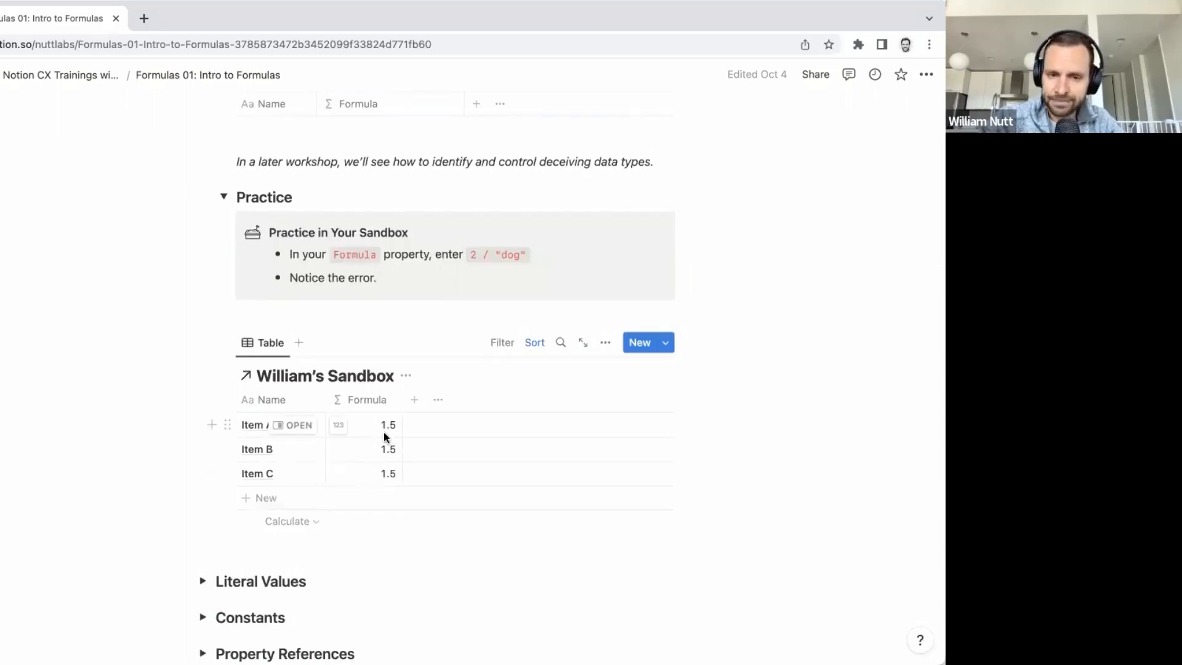
pyautogui.scroll(2, 384, 436)
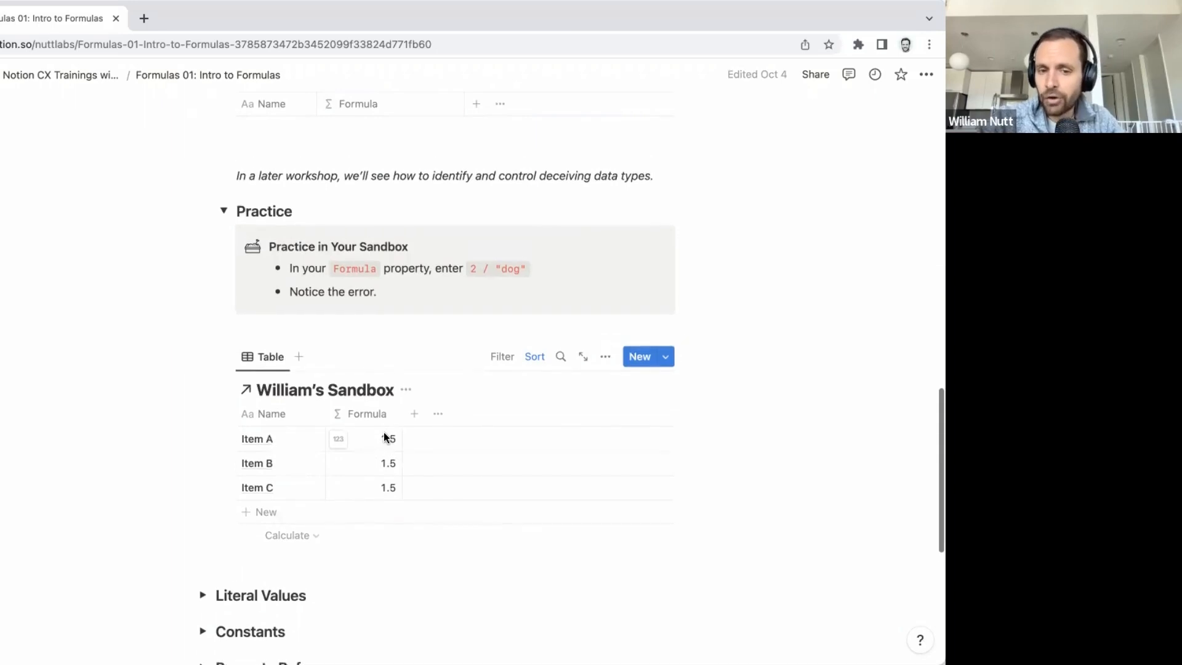
pyautogui.scroll(-3, 387, 438)
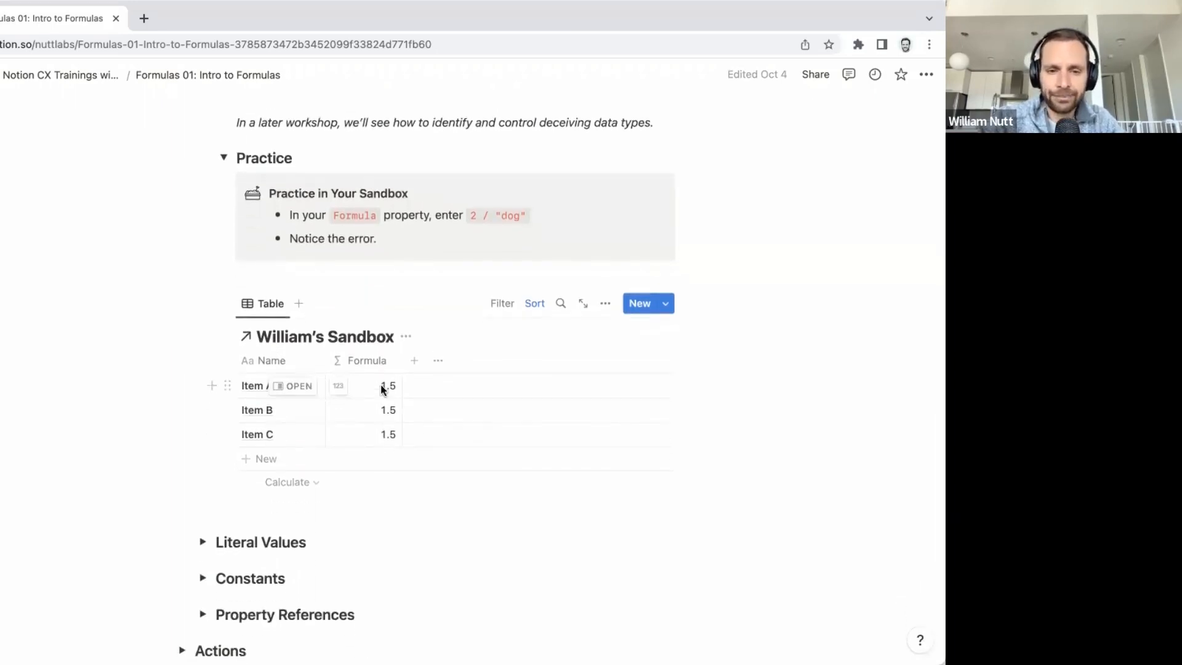
pyautogui.scroll(5, 380, 385)
pyautogui.scroll(6, 381, 385)
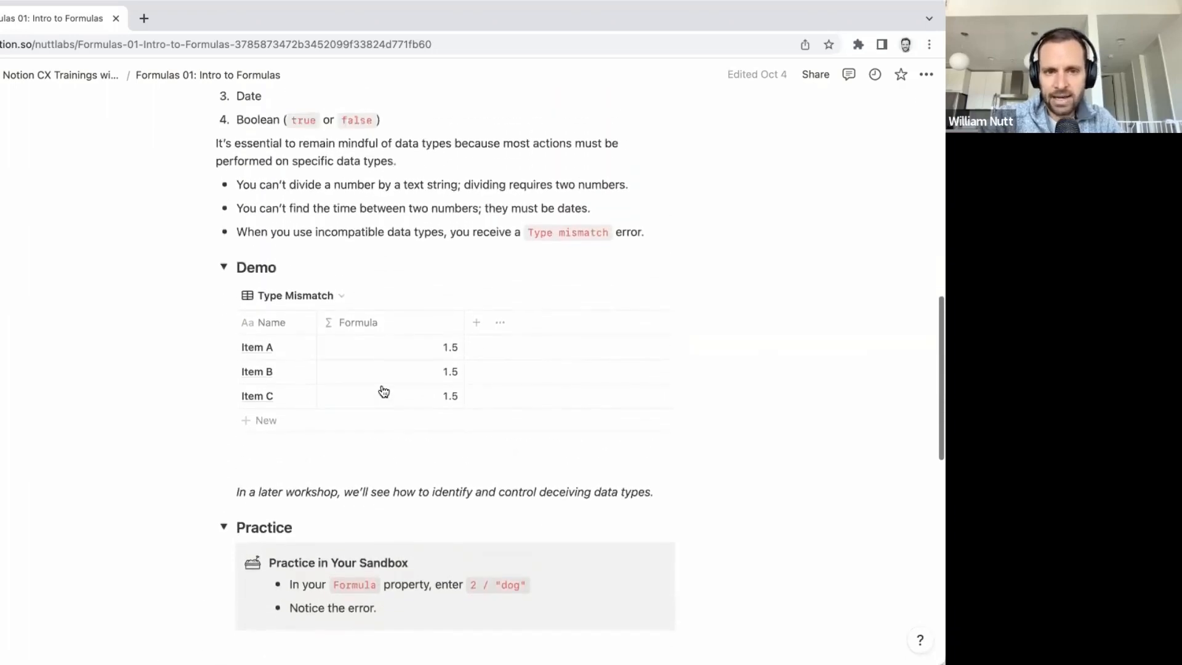
# Step: Collapse Data Types and expand the Literal Values topic
pyautogui.scroll(2, 380, 389)
pyautogui.click(203, 229)
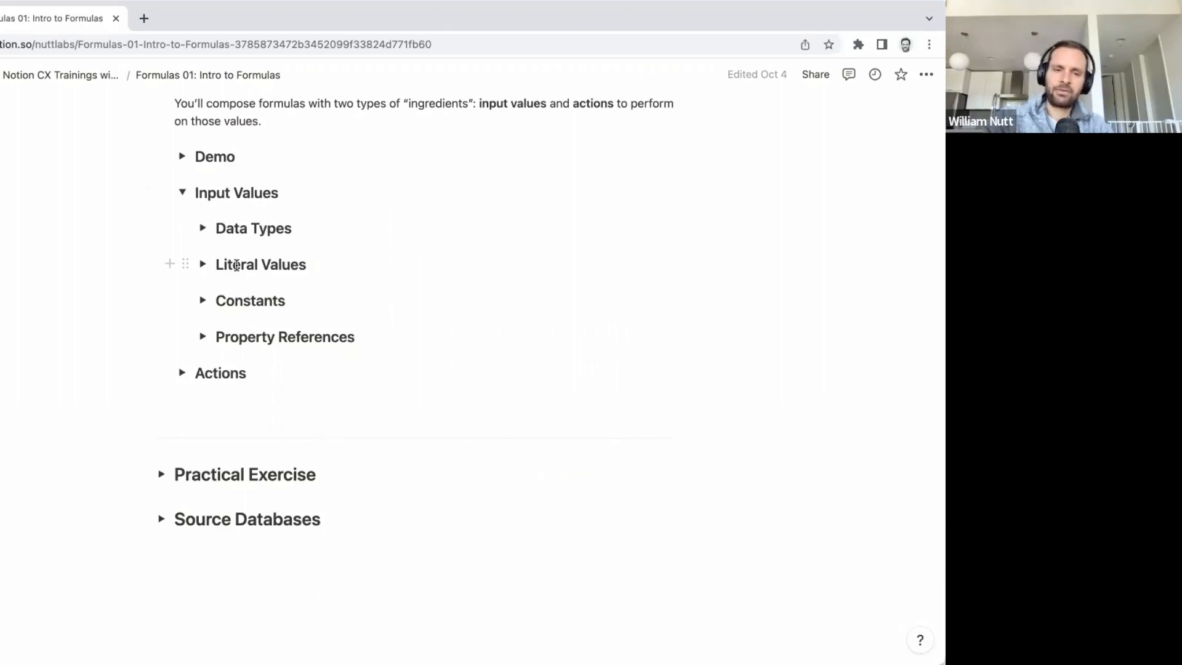
pyautogui.click(203, 265)
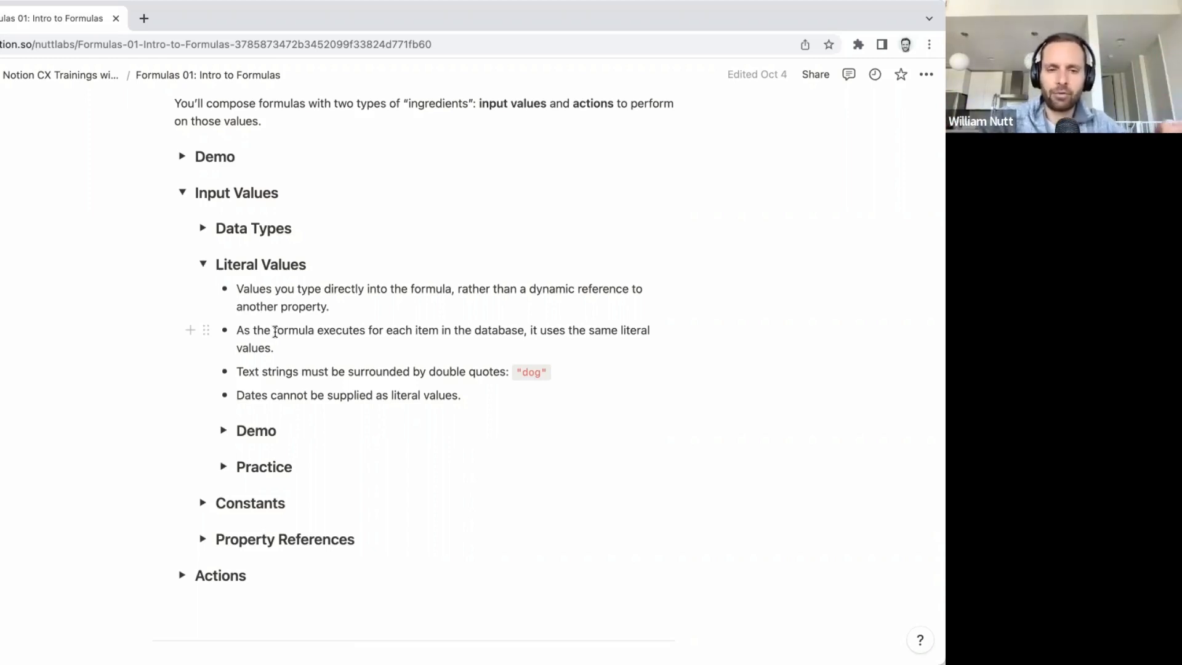
# Step: Expand the Literal Values Demo table
pyautogui.click(223, 432)
pyautogui.scroll(-1, 223, 440)
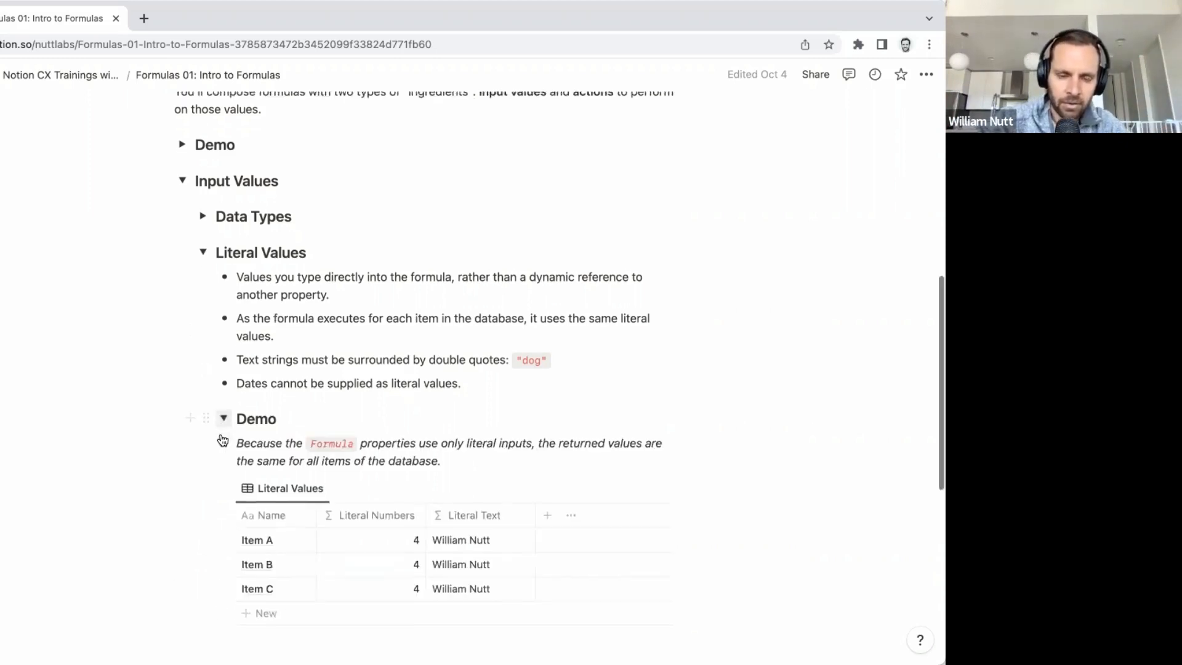
pyautogui.scroll(-2, 221, 439)
pyautogui.scroll(-1, 292, 422)
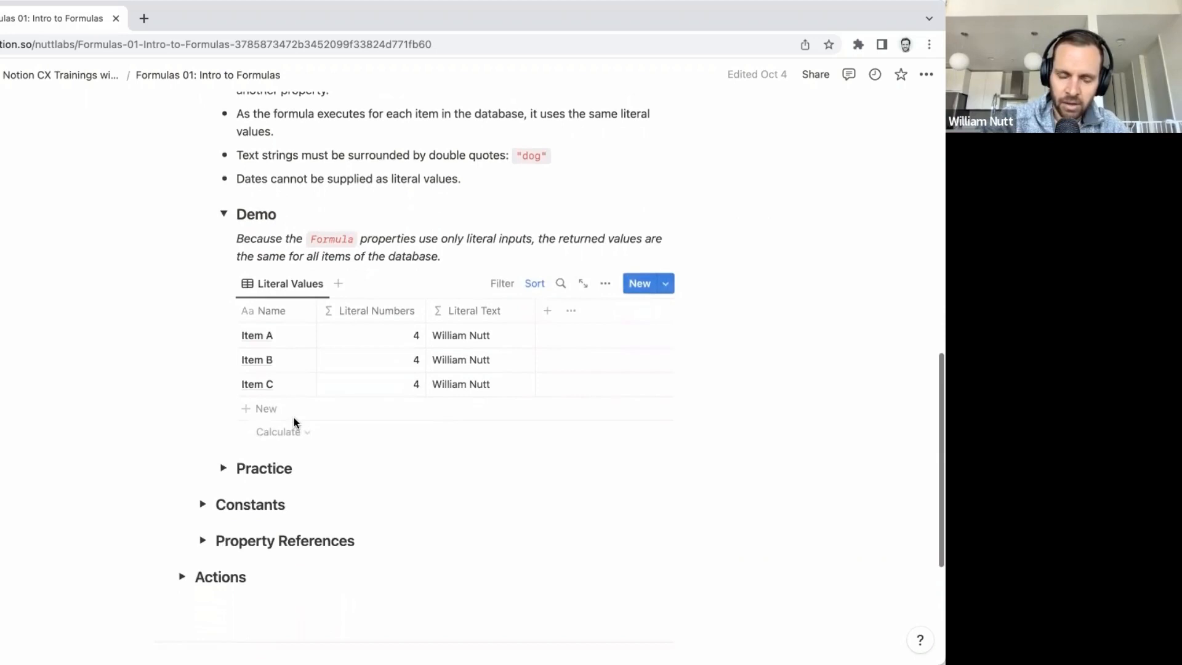
# Step: Change the Literal Numbers formula to 2, then to 2 + 3, returning 5
pyautogui.click(403, 340)
pyautogui.hotkey('shift', 'Left')
pyautogui.hotkey('shift', 'Left')
pyautogui.hotkey('shift', 'Left')
pyautogui.hotkey('shift', 'Left')
pyautogui.hotkey('shift', 'Left')
pyautogui.press('BackSpace')
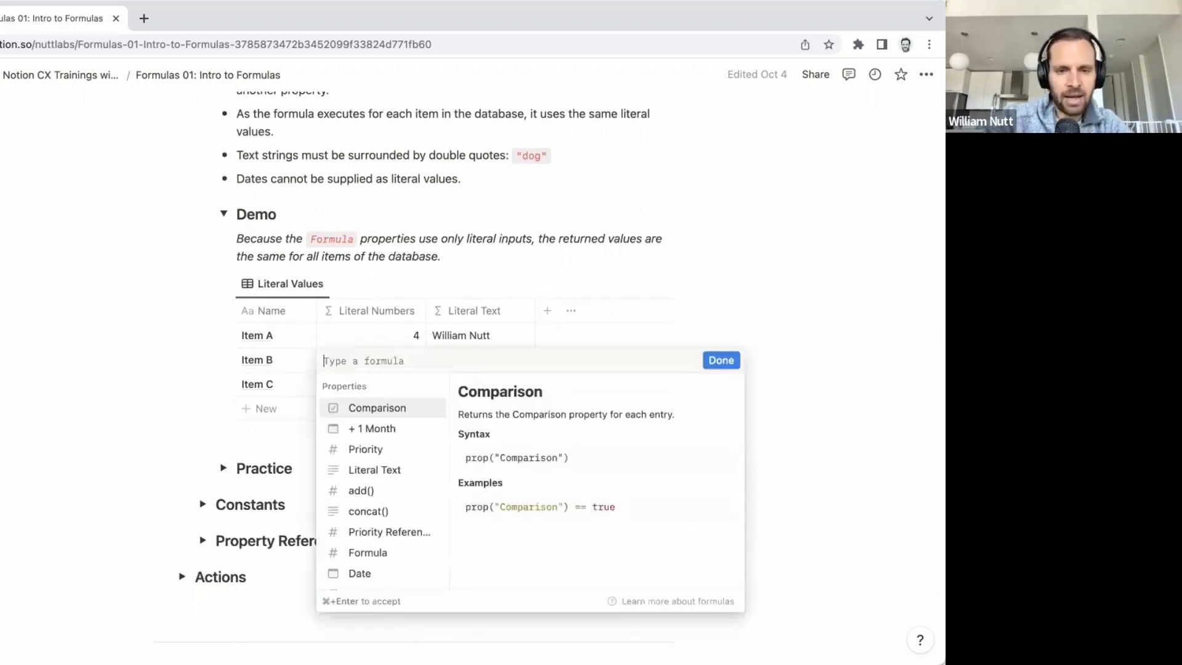
pyautogui.write('2')
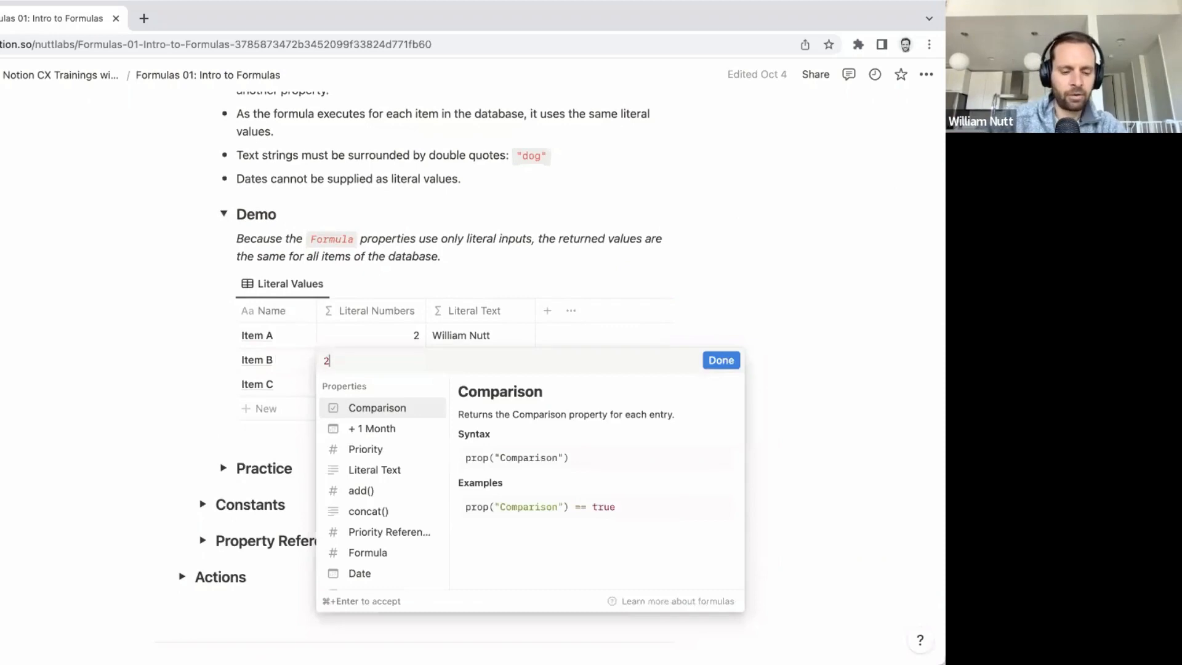
pyautogui.press('super+Return')
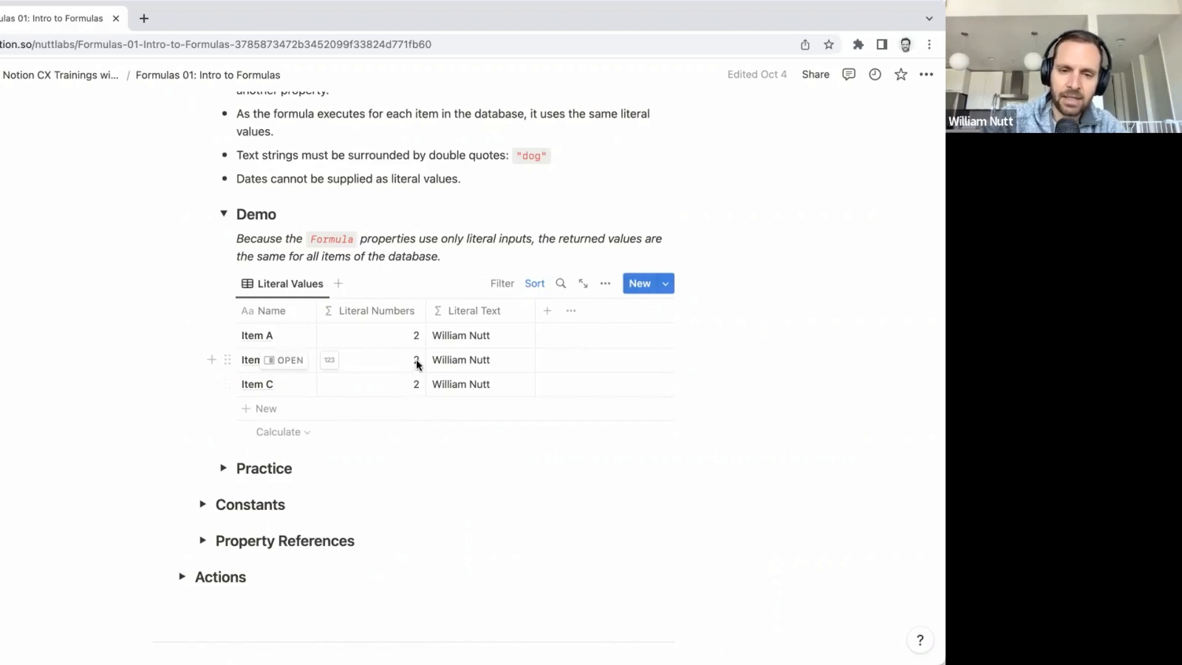
pyautogui.click(416, 339)
pyautogui.write('+ 3')
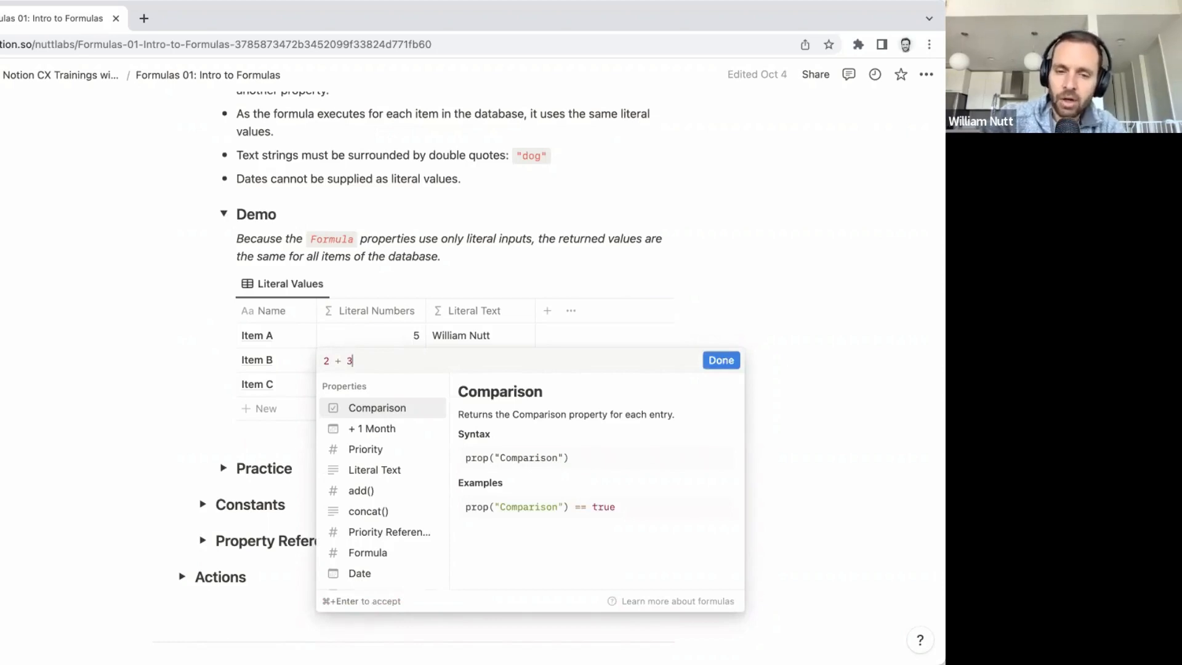
pyautogui.press('super+Return')
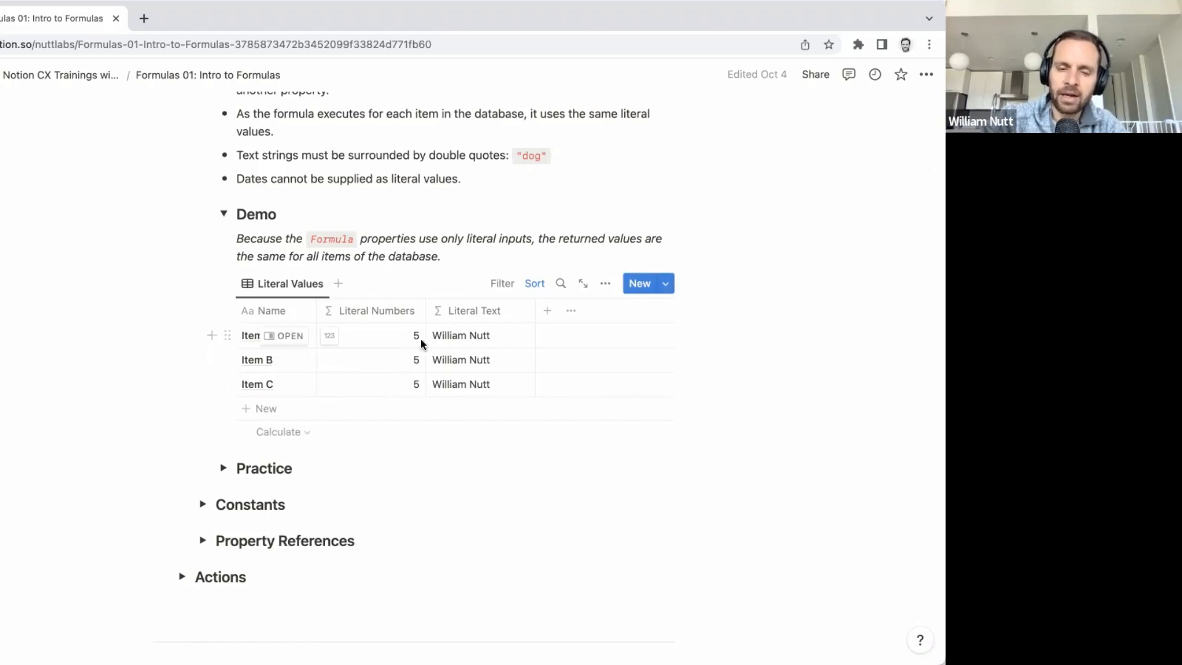
# Step: Replace the Literal Text formula with just a quoted first name
pyautogui.click(476, 338)
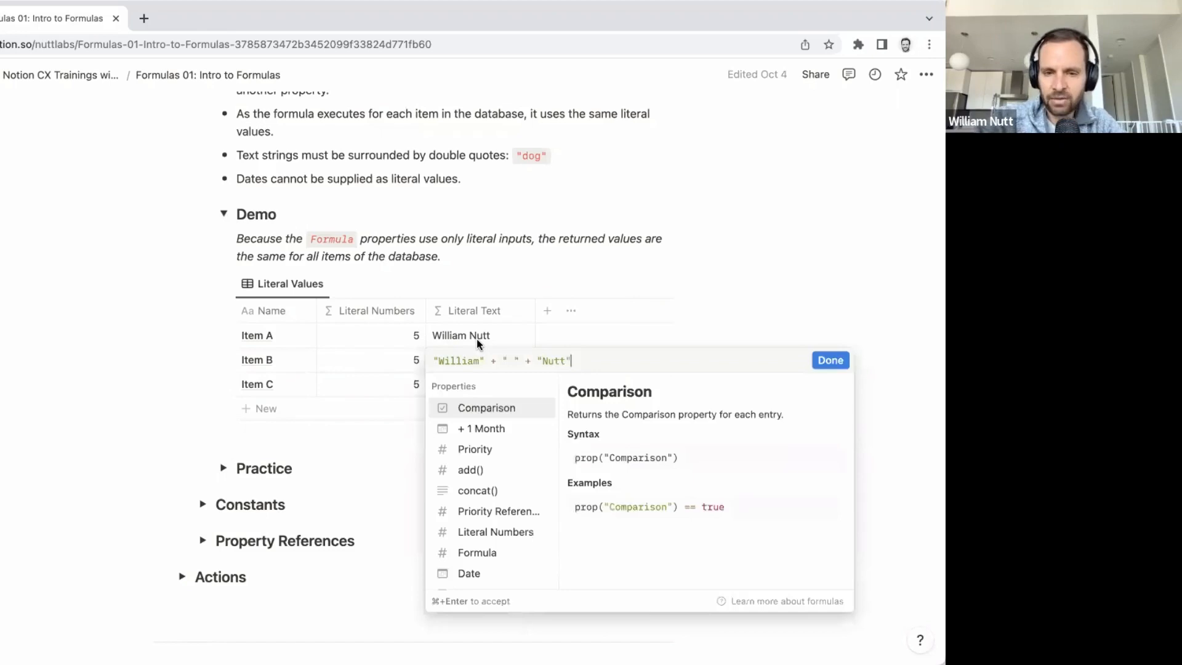
pyautogui.write('"William"')
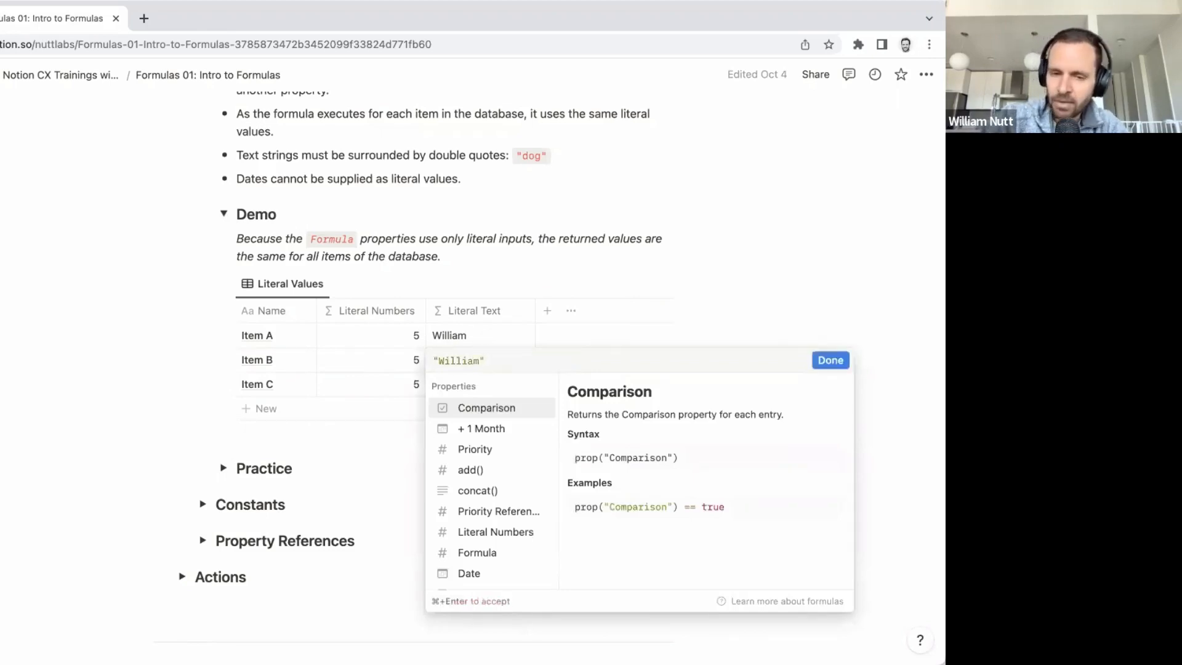
pyautogui.press('super+Return')
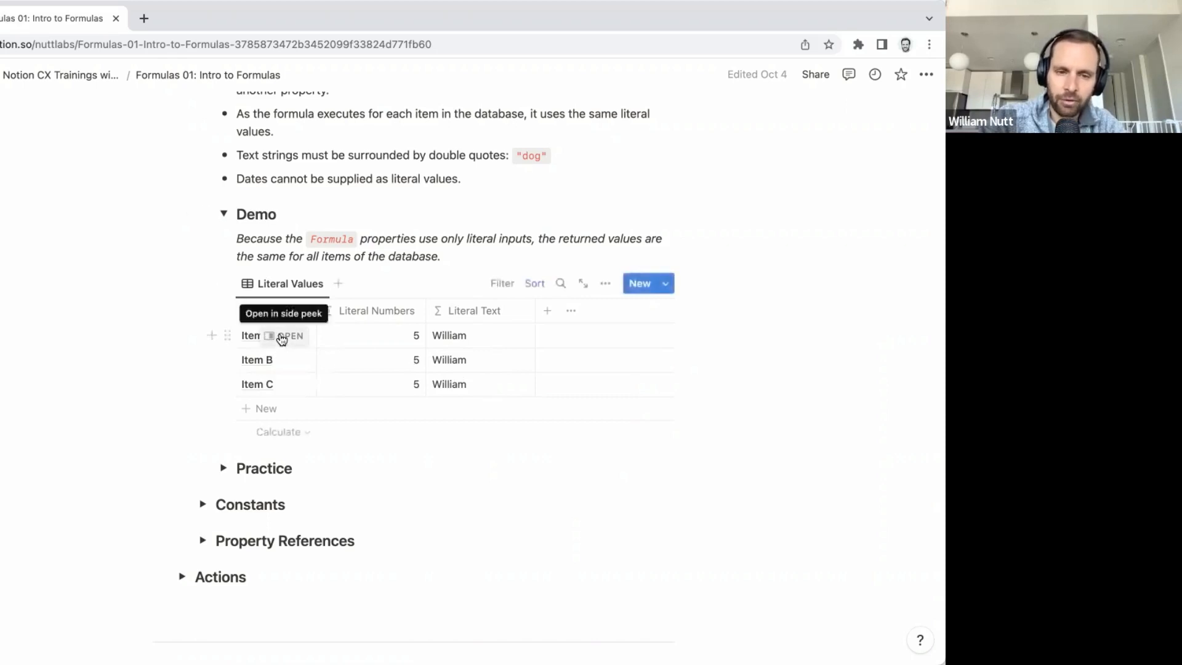
# Step: Expand the Literal Values Practice section and set the sandbox Formula to the literal 2
pyautogui.click(225, 467)
pyautogui.scroll(-5, 225, 462)
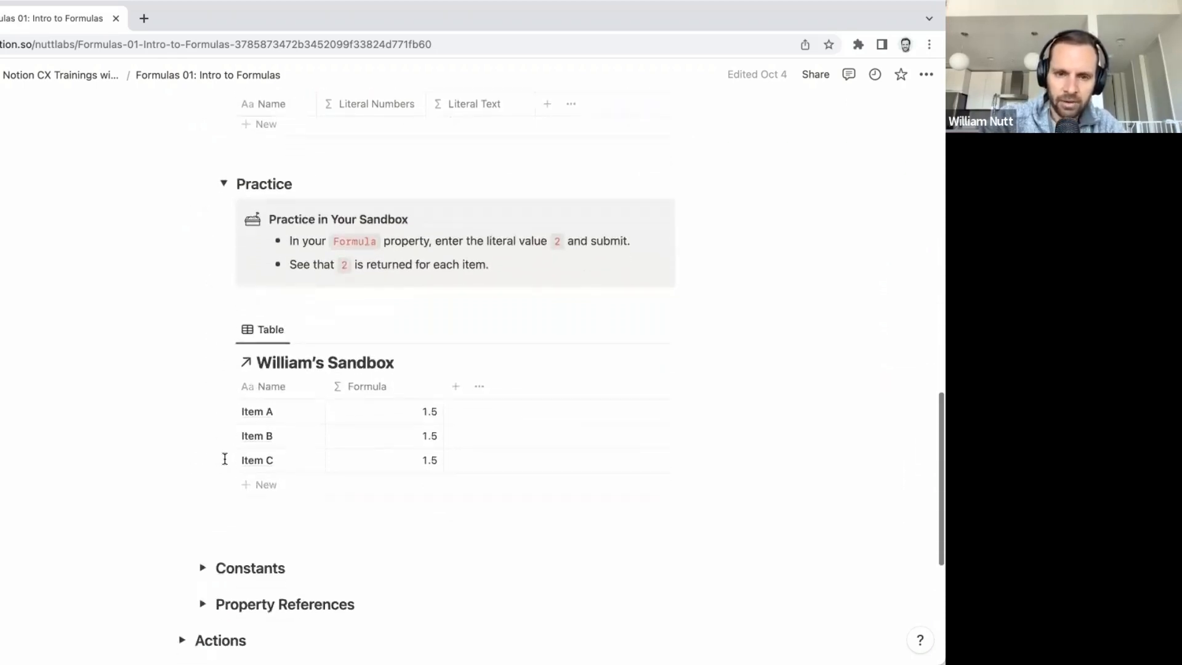
pyautogui.scroll(-2, 225, 459)
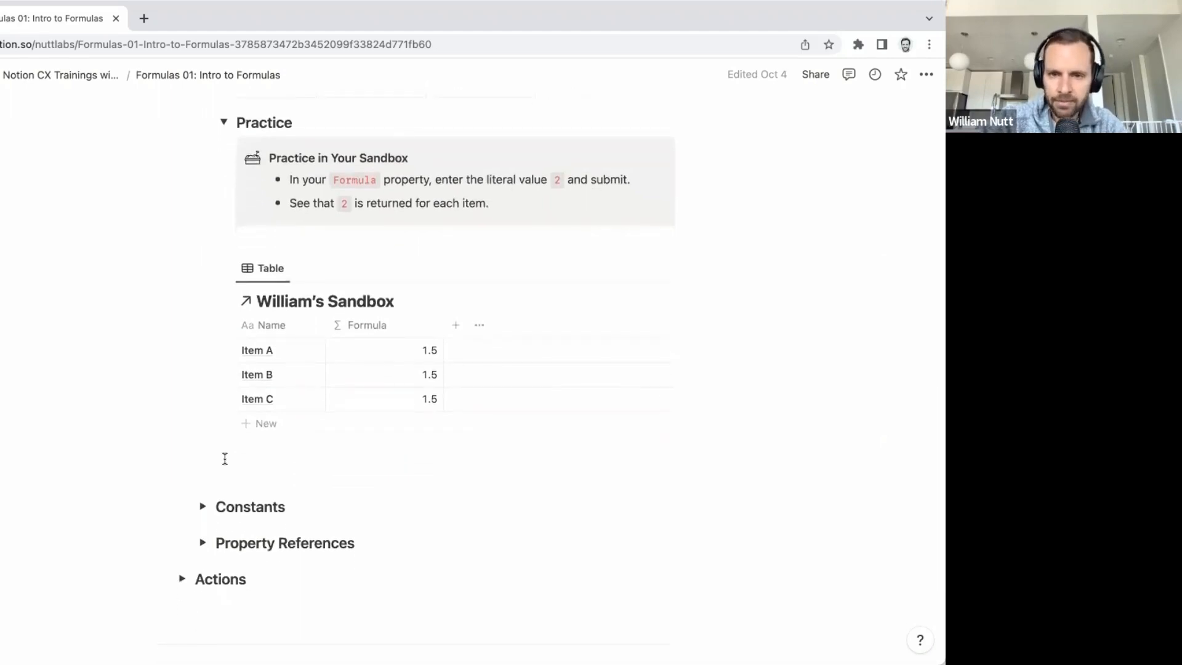
pyautogui.click(400, 356)
pyautogui.write('2')
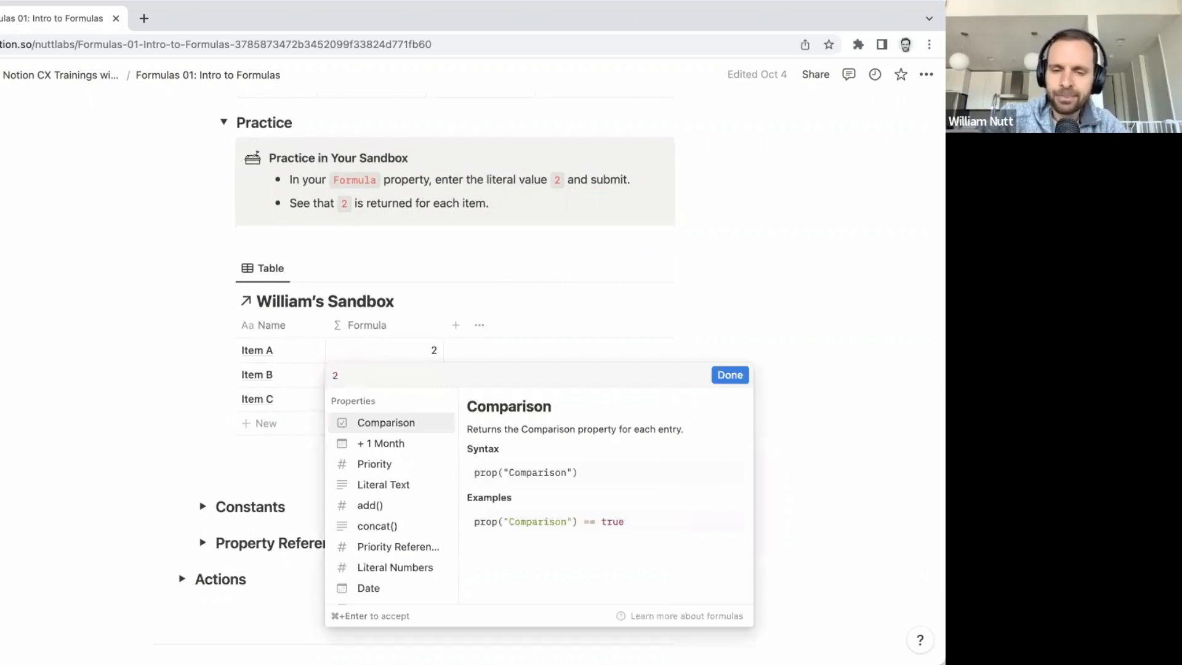
pyautogui.press('super+Return')
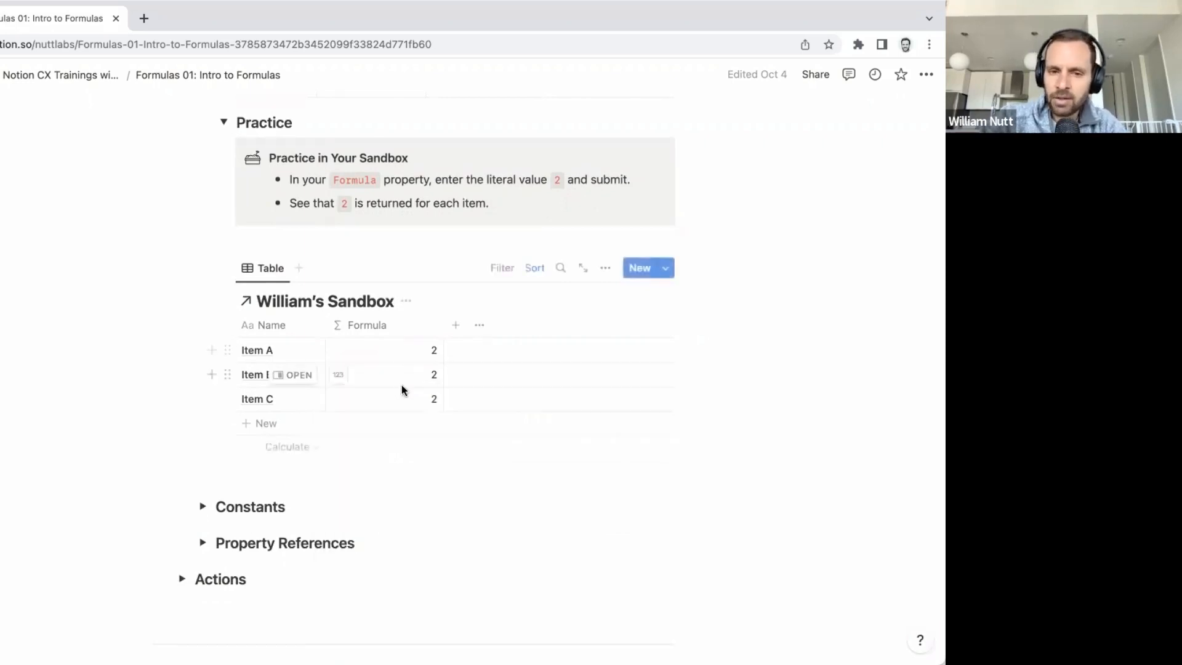
# Step: Replace the sandbox formula with a quoted first name as literal text
pyautogui.click(420, 348)
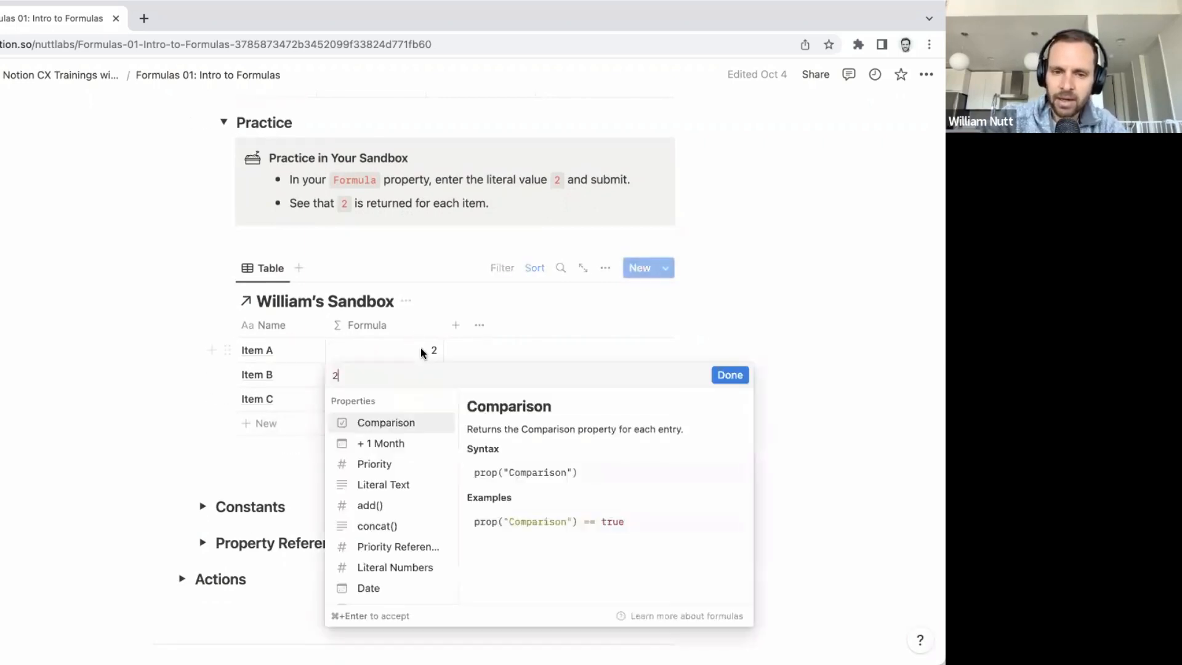
pyautogui.press('super+a')
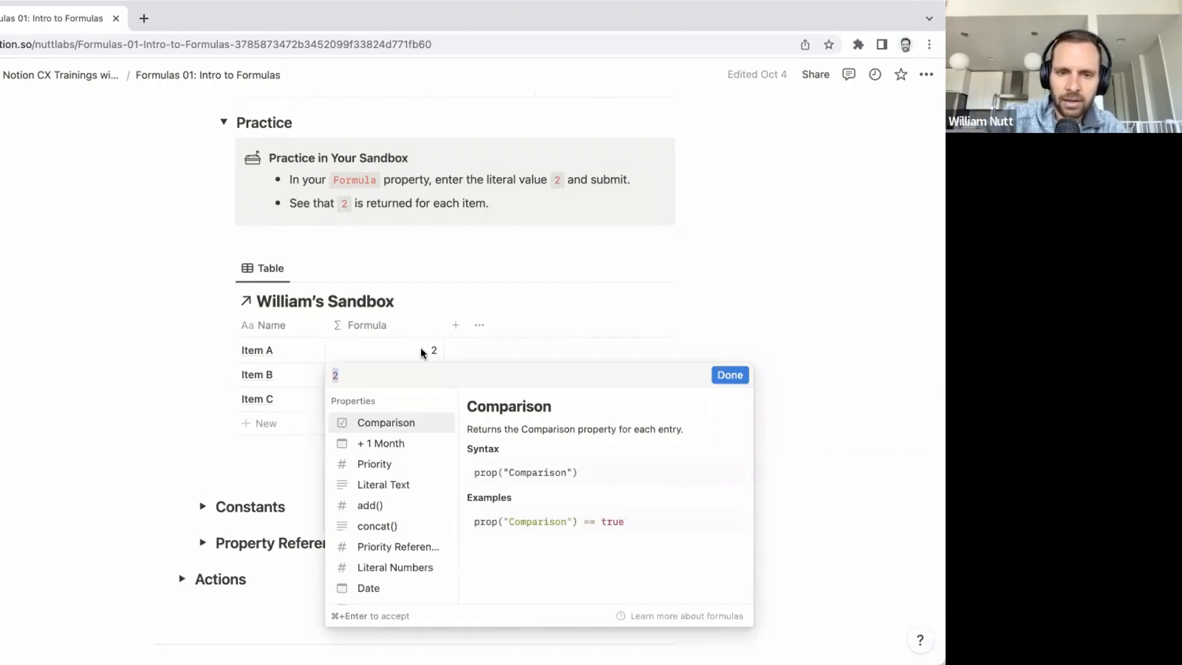
pyautogui.write('"')
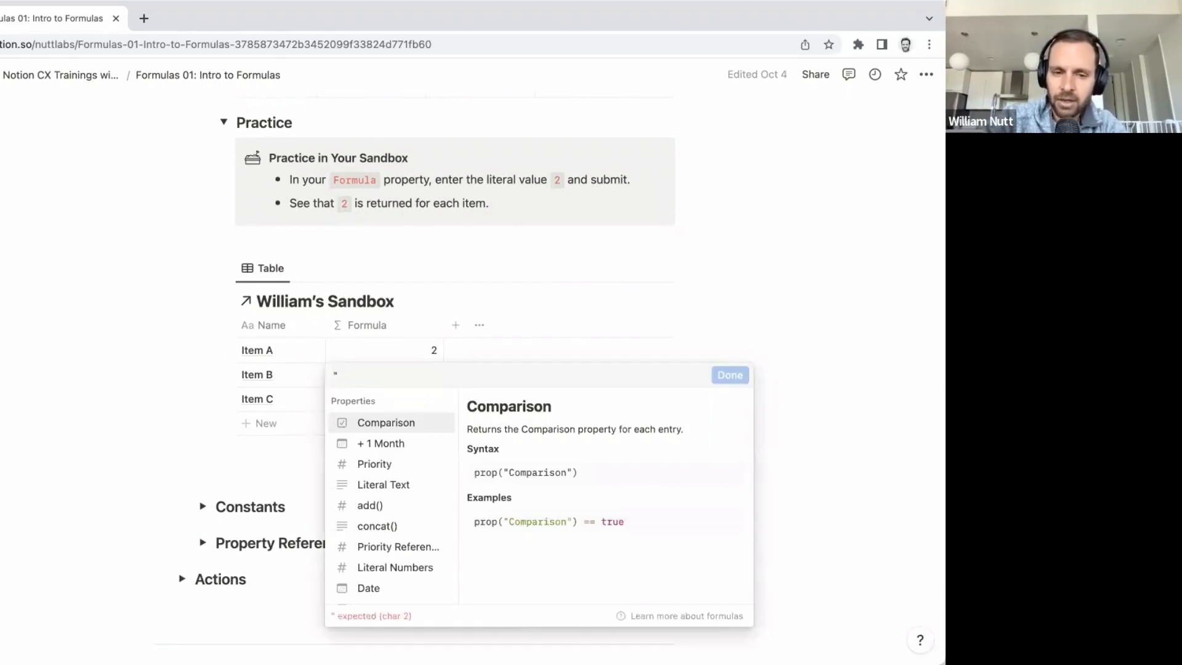
pyautogui.write('William"')
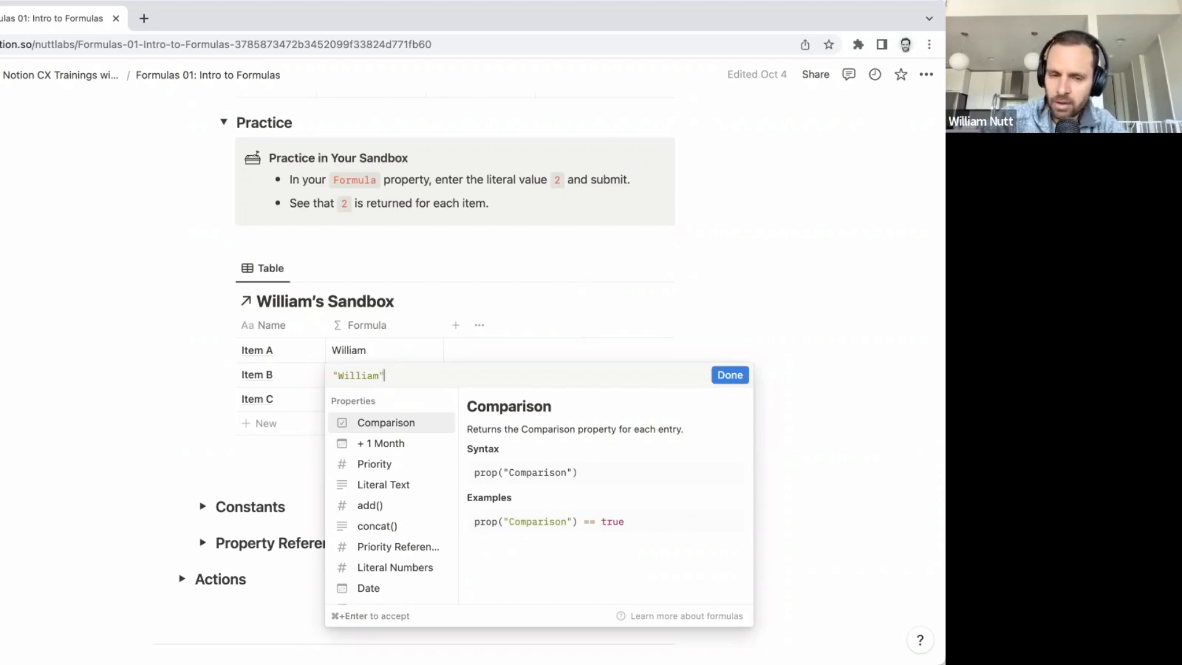
pyautogui.press('super+Return')
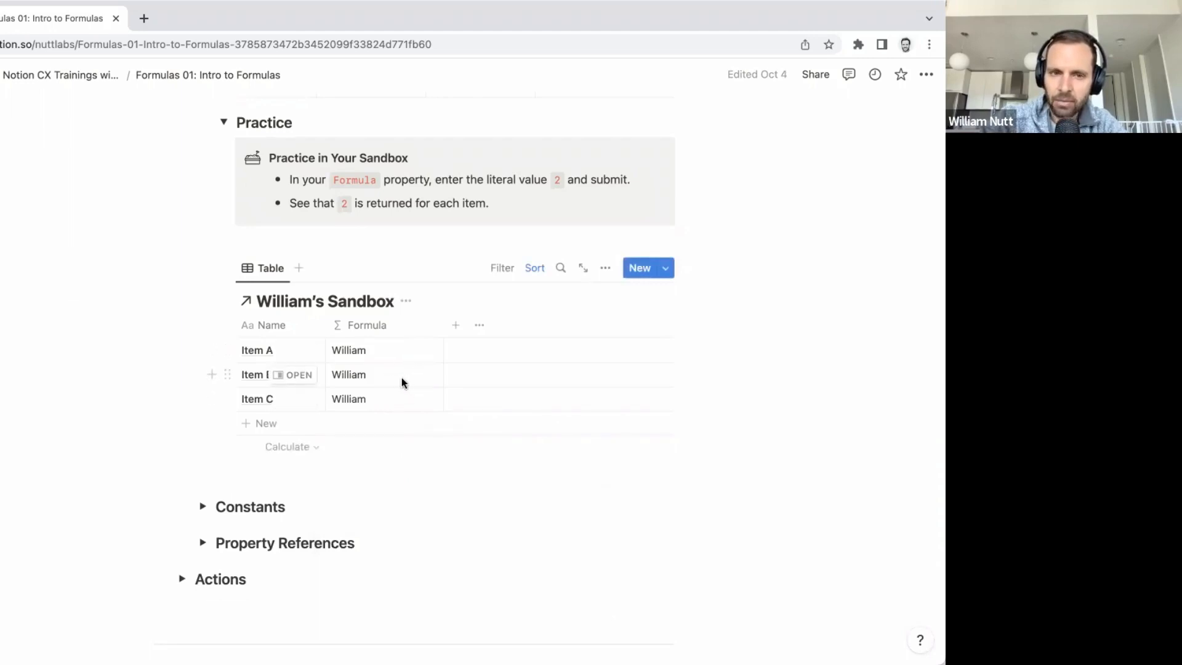
pyautogui.scroll(2, 402, 382)
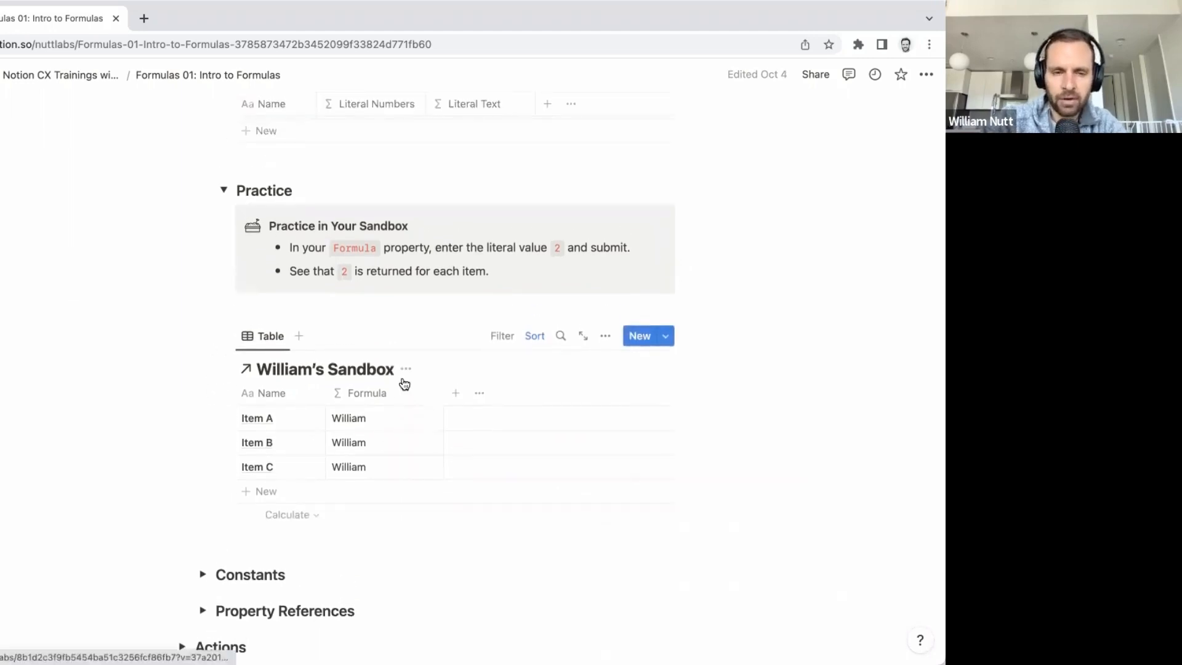
pyautogui.scroll(10, 404, 384)
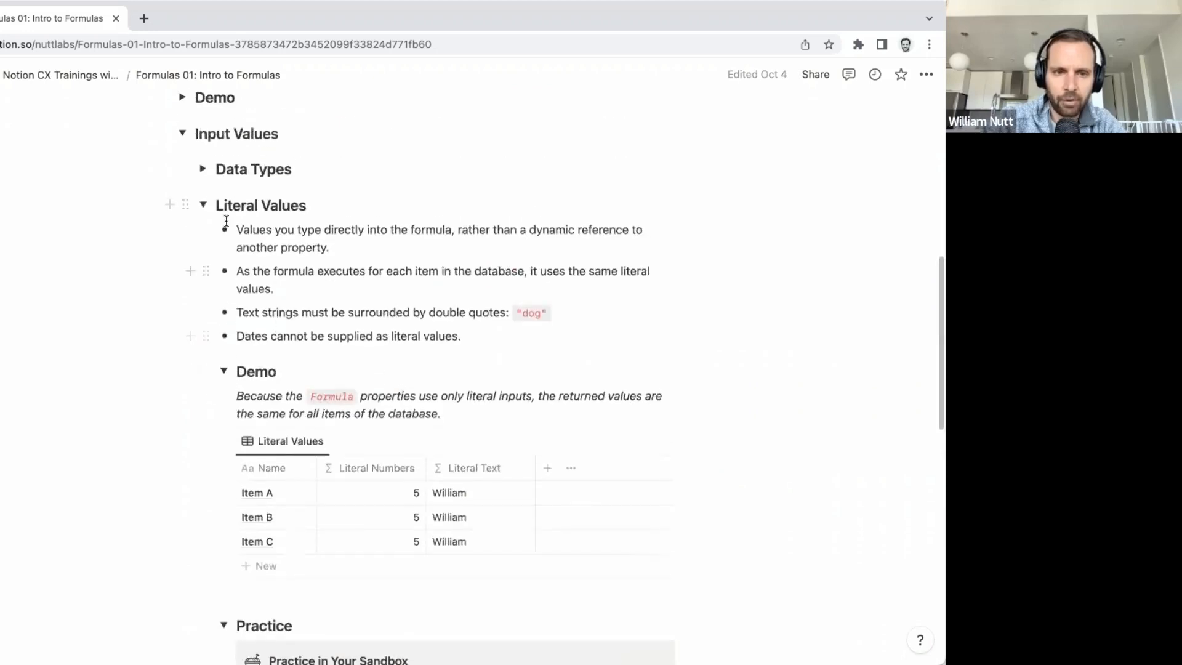
# Step: Collapse Literal Values, expand Constants, and open its Demo table showing pi and e
pyautogui.click(202, 205)
pyautogui.click(203, 250)
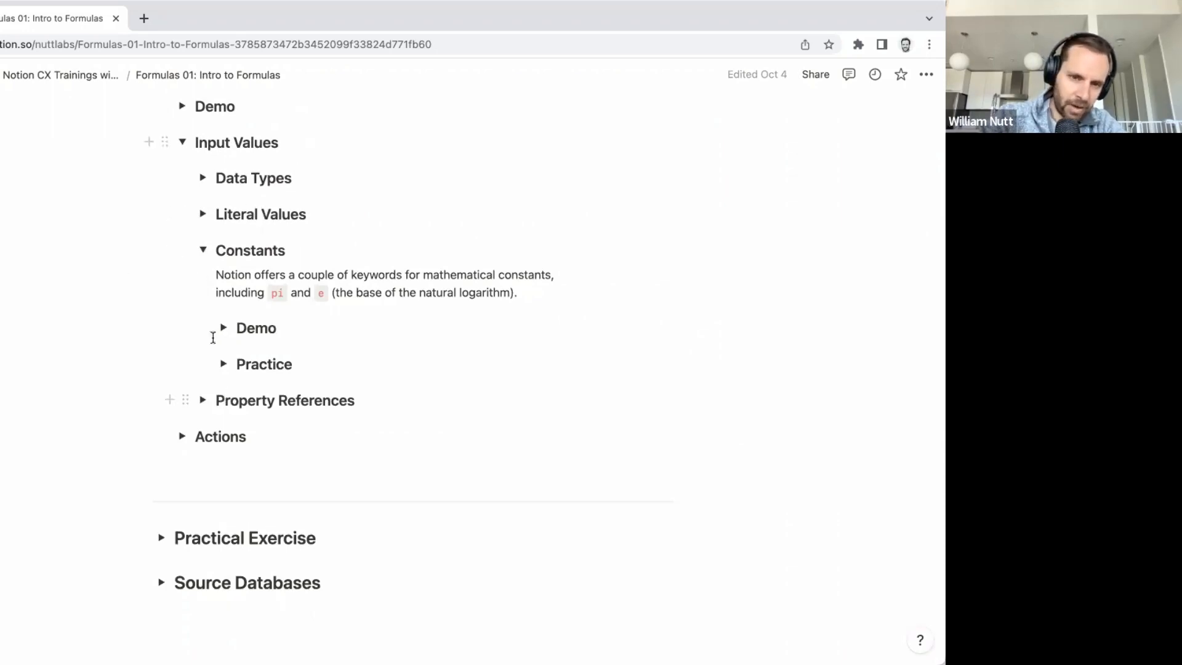
pyautogui.doubleClick(245, 248)
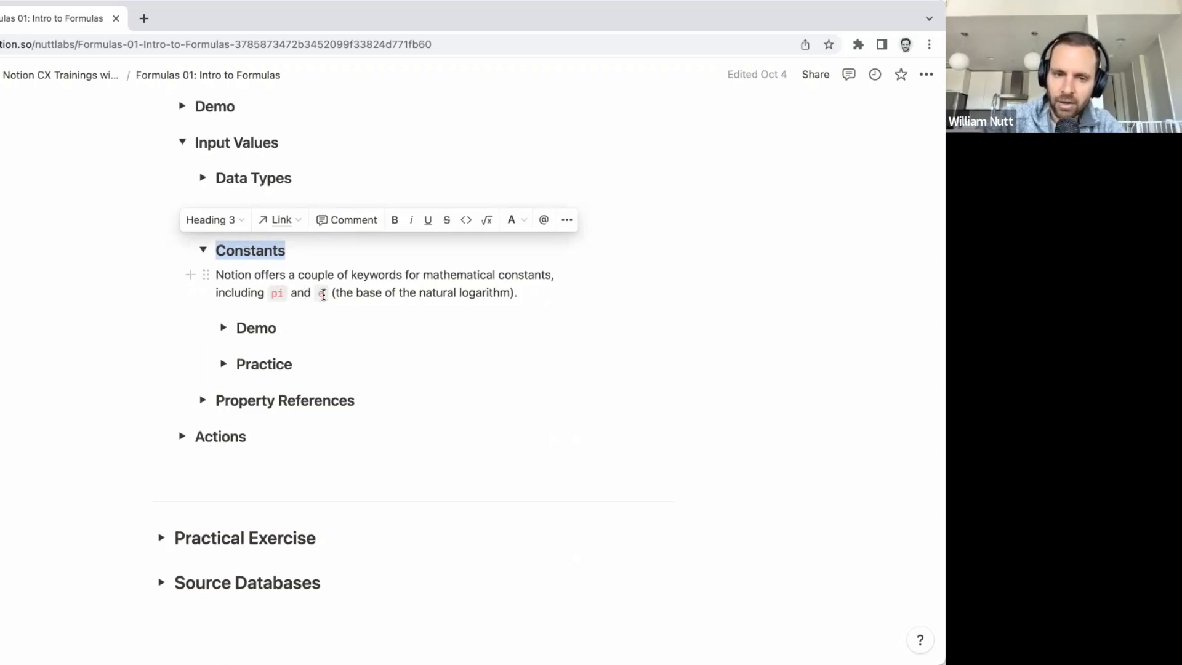
pyautogui.click(252, 290)
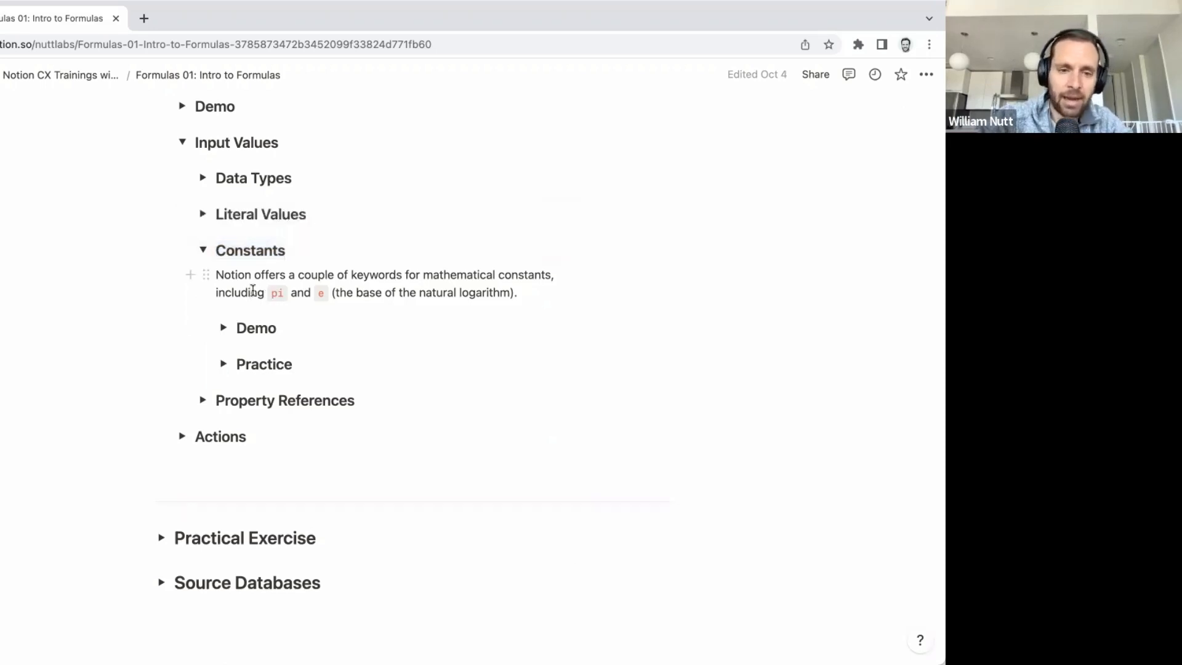
pyautogui.scroll(-1, 253, 289)
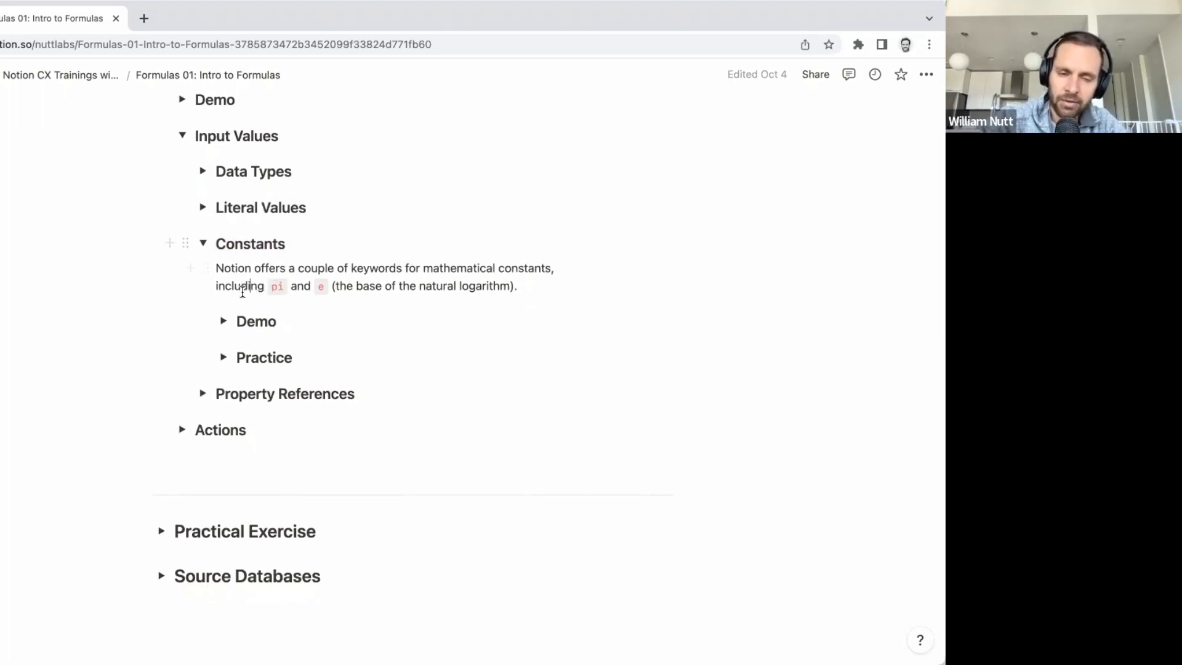
pyautogui.click(224, 323)
pyautogui.scroll(-2, 247, 344)
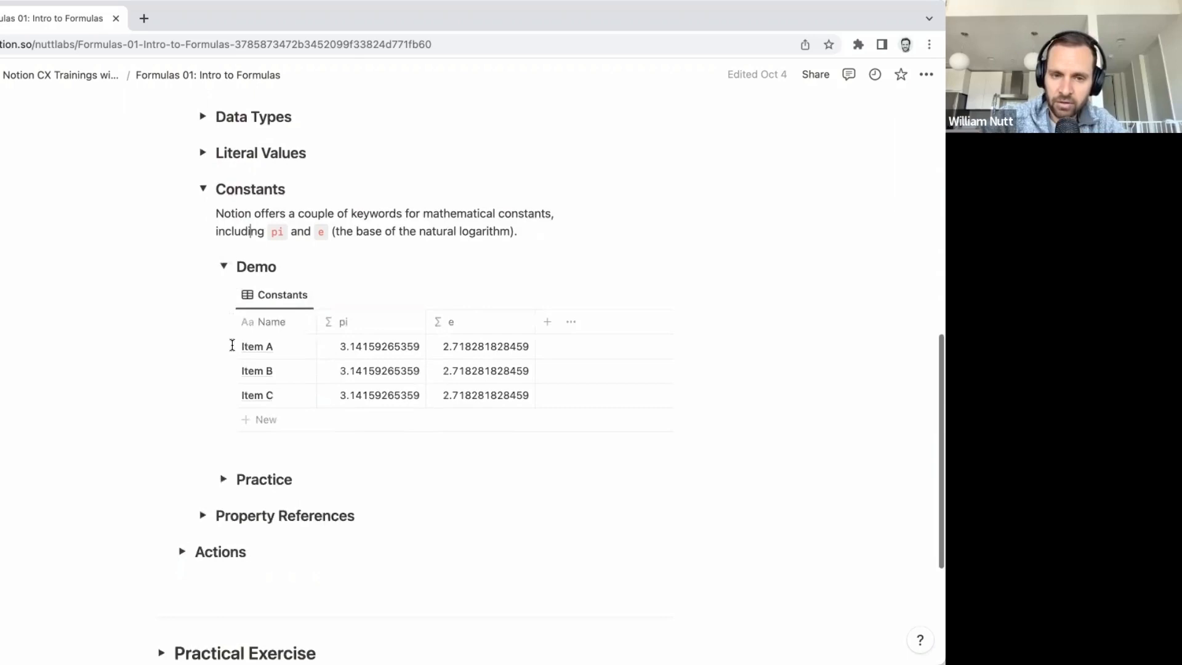
pyautogui.click(364, 349)
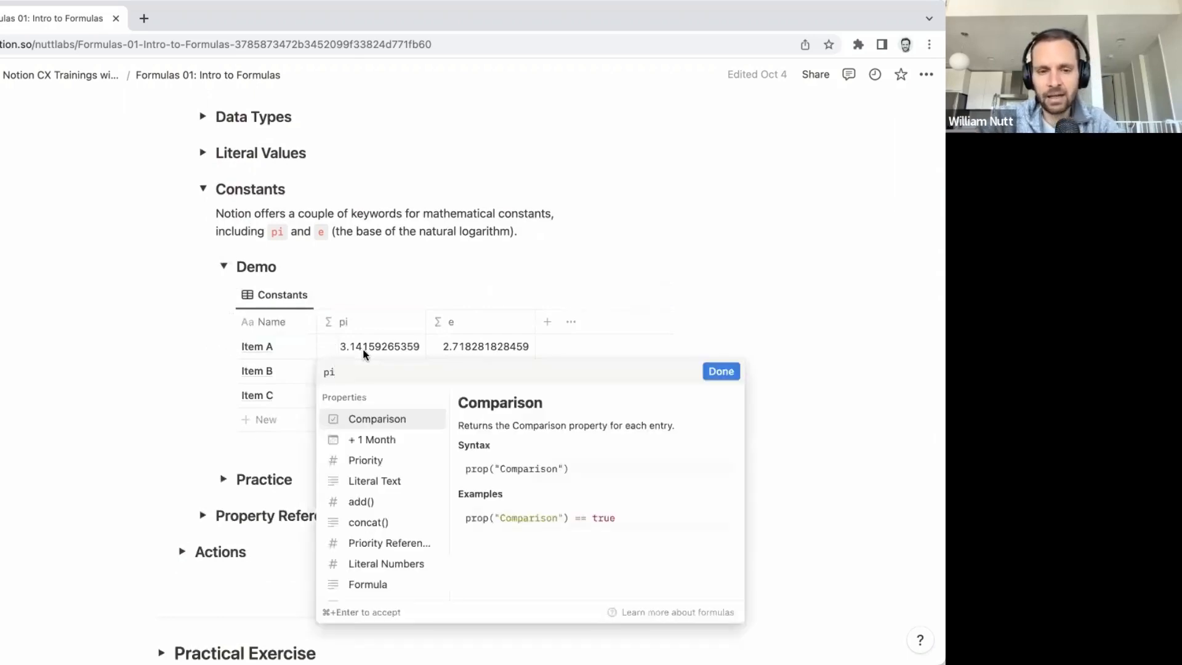
pyautogui.write('e')
pyautogui.press('BackSpace')
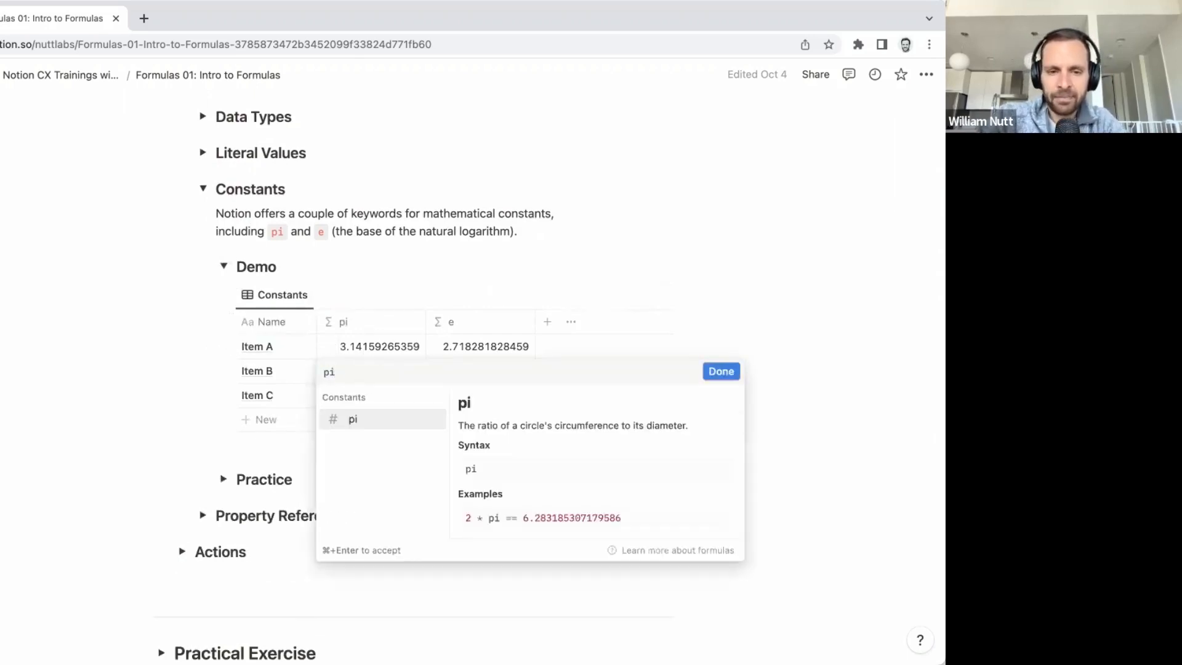
pyautogui.press('super+Return')
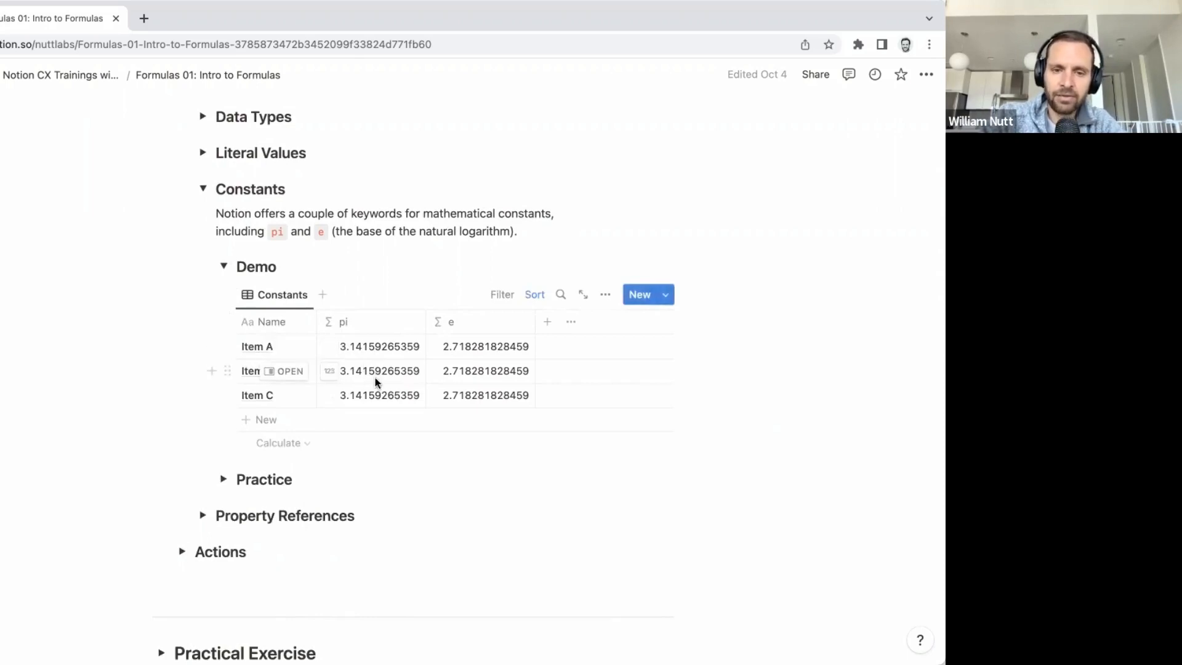
pyautogui.click(470, 344)
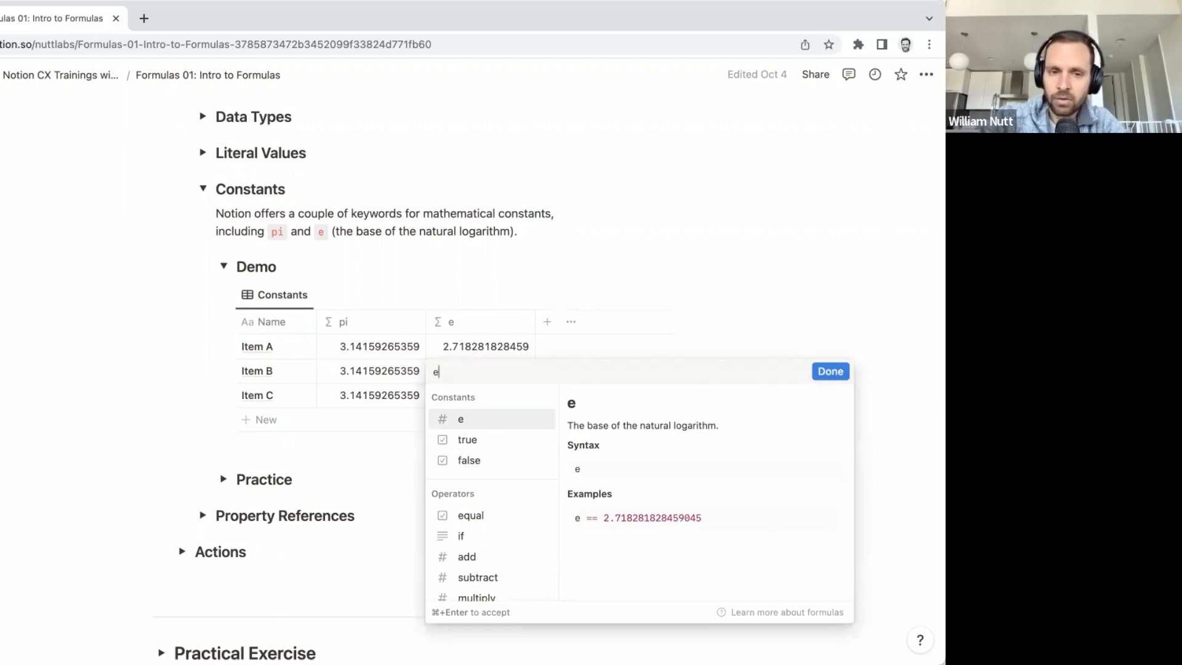
pyautogui.press('super+Return')
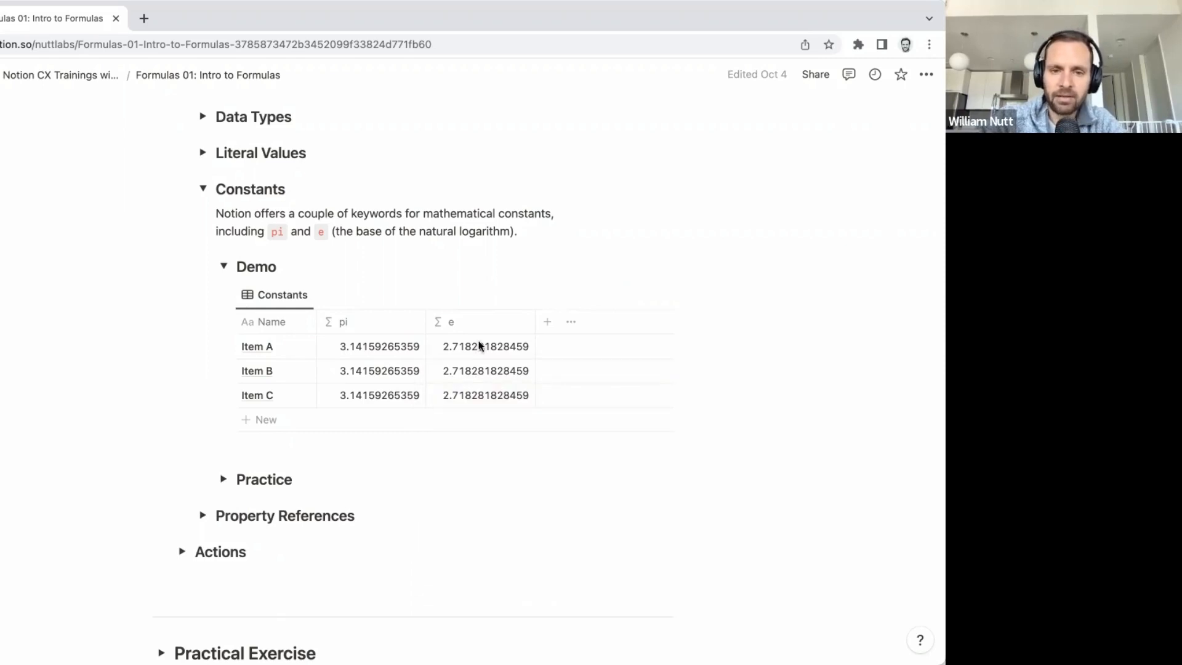
# Step: In the Constants Practice sandbox, set the formula to pi, then to e (2.718281828459)
pyautogui.click(224, 481)
pyautogui.scroll(-3, 223, 486)
pyautogui.scroll(-1, 224, 486)
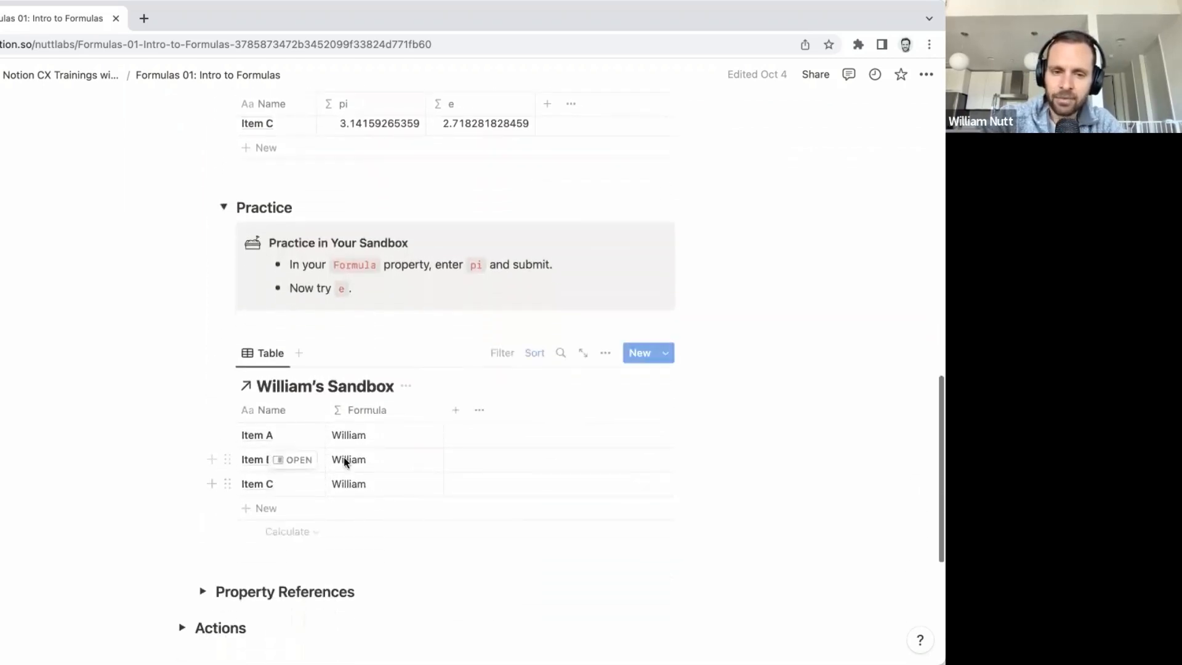
pyautogui.click(368, 438)
pyautogui.write('pi')
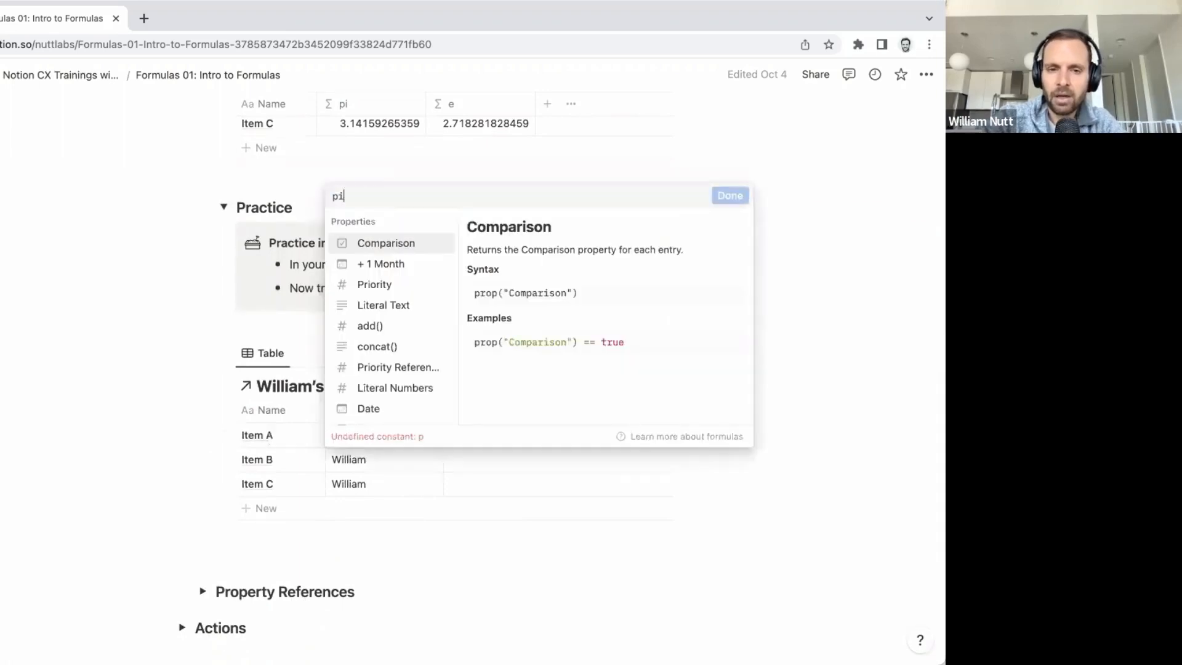
pyautogui.press('super+Return')
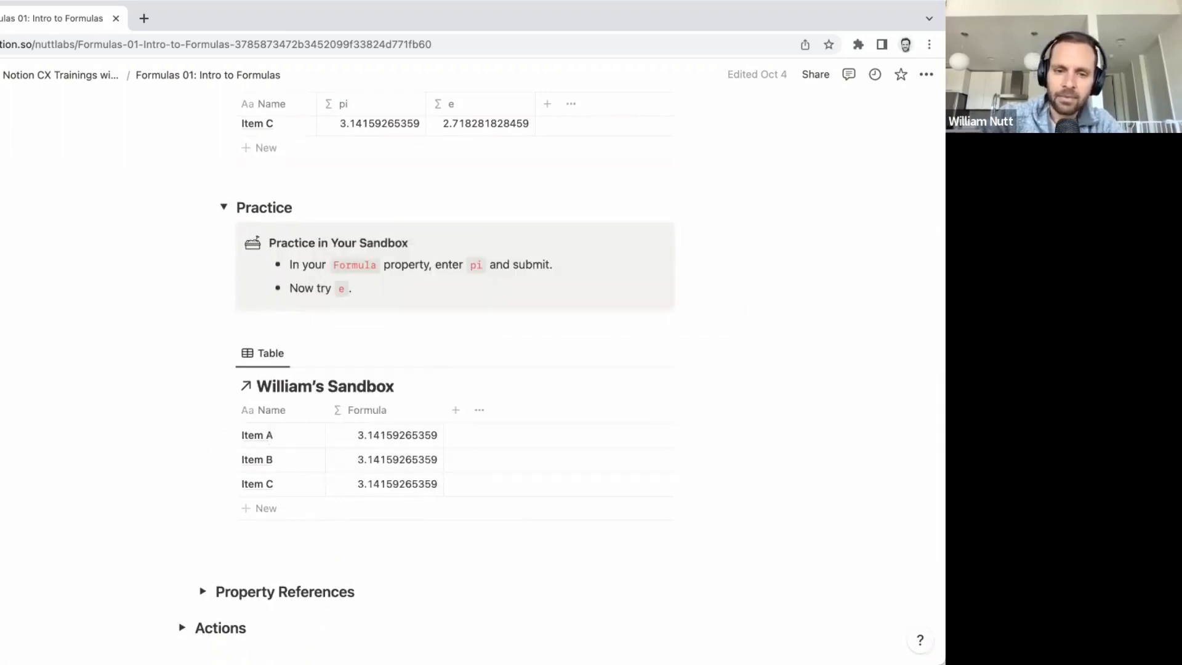
pyautogui.click(374, 435)
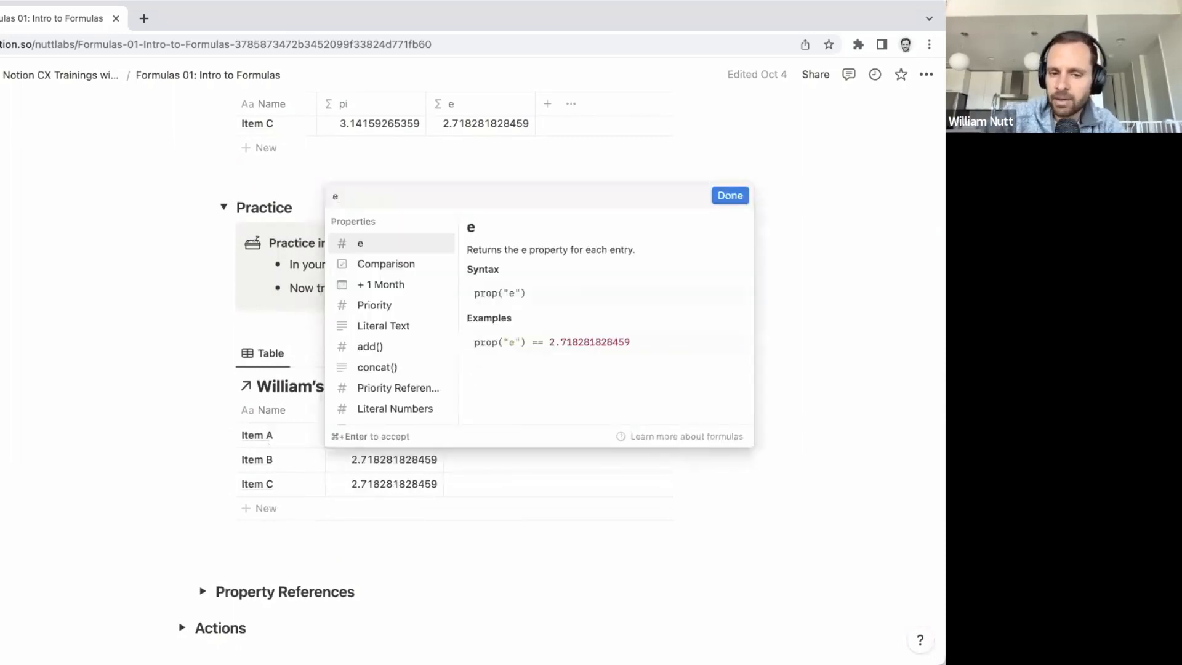
pyautogui.press('super+Return')
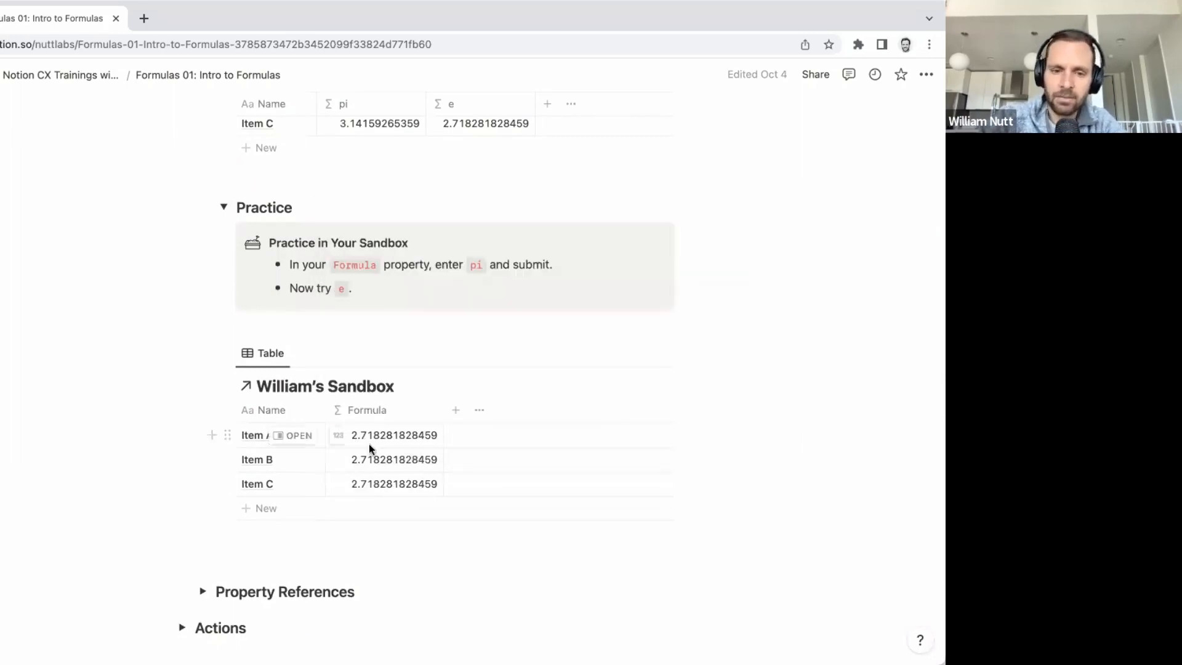
# Step: Collapse the Constants Practice, Demo and Constants toggles
pyautogui.scroll(3, 373, 445)
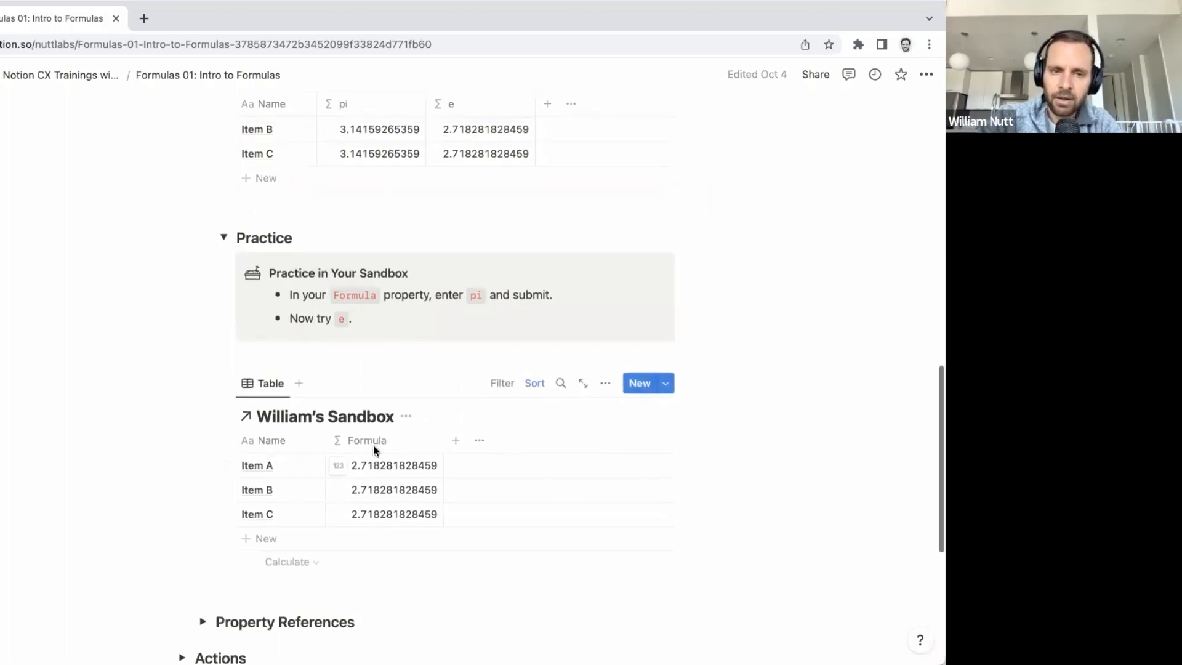
pyautogui.click(223, 317)
pyautogui.scroll(2, 224, 321)
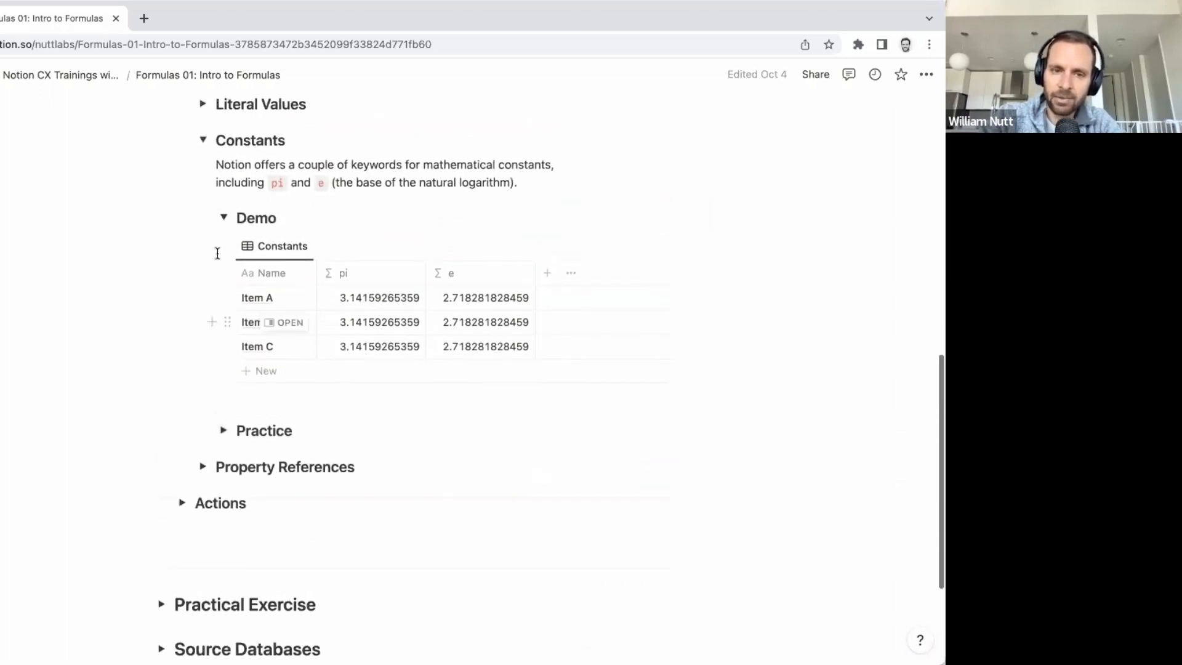
pyautogui.click(223, 218)
pyautogui.click(203, 141)
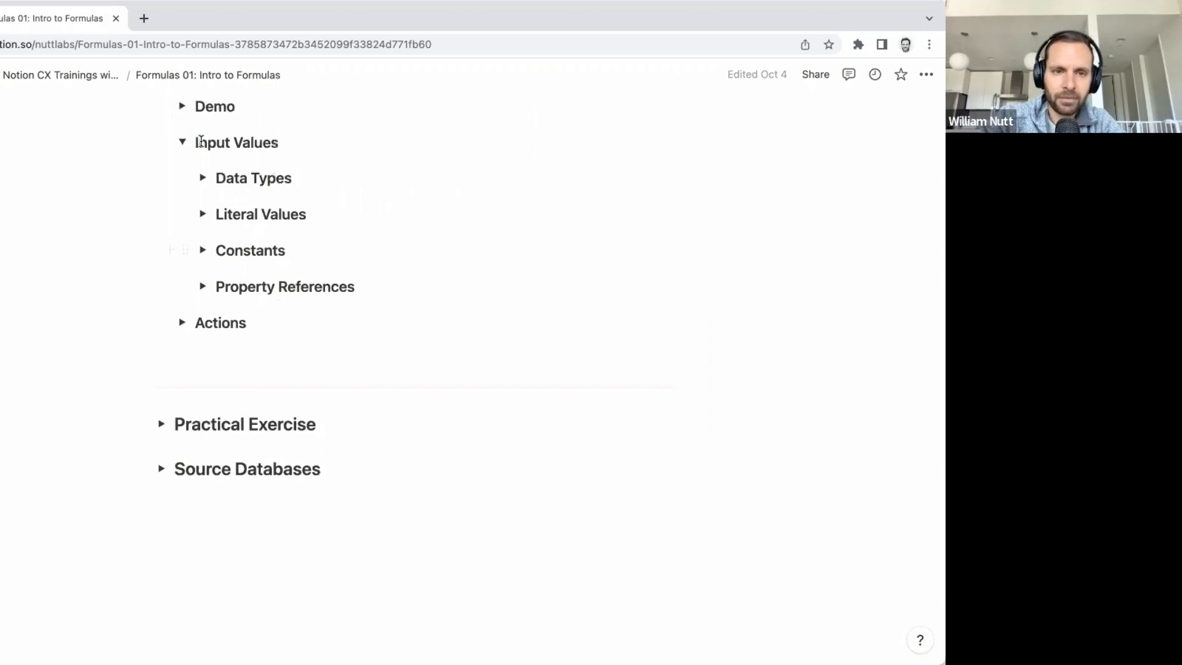
# Step: Expand Property References to show the prop("Property Name") explanation with Demo and Practice toggles
pyautogui.doubleClick(235, 252)
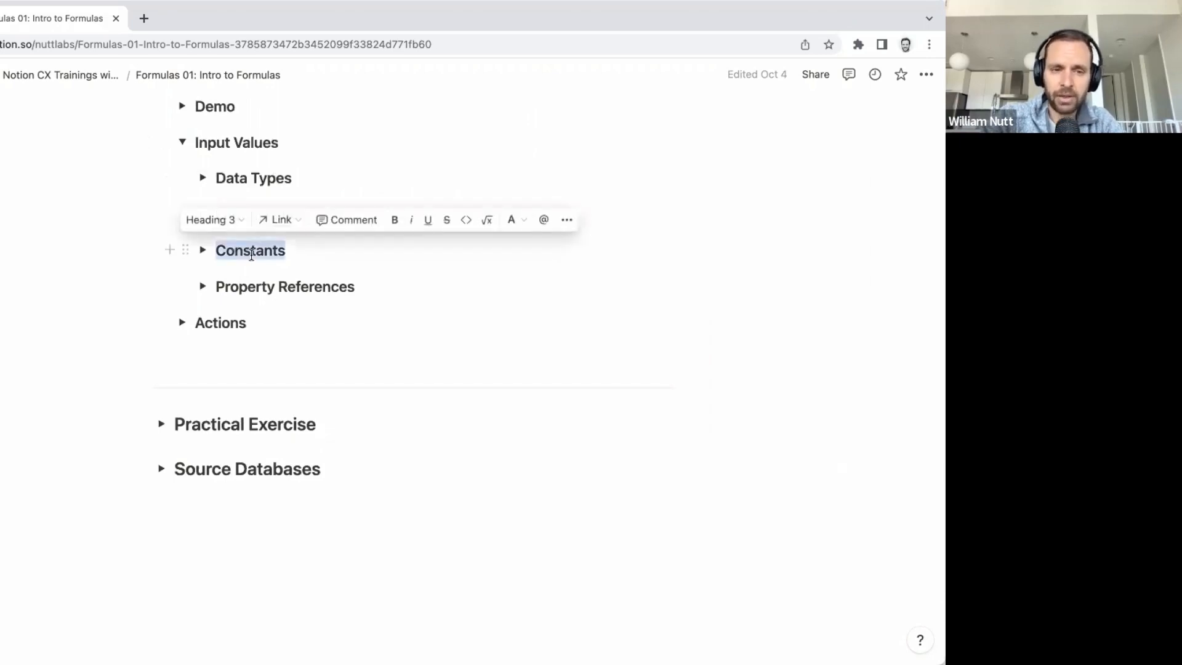
pyautogui.click(203, 287)
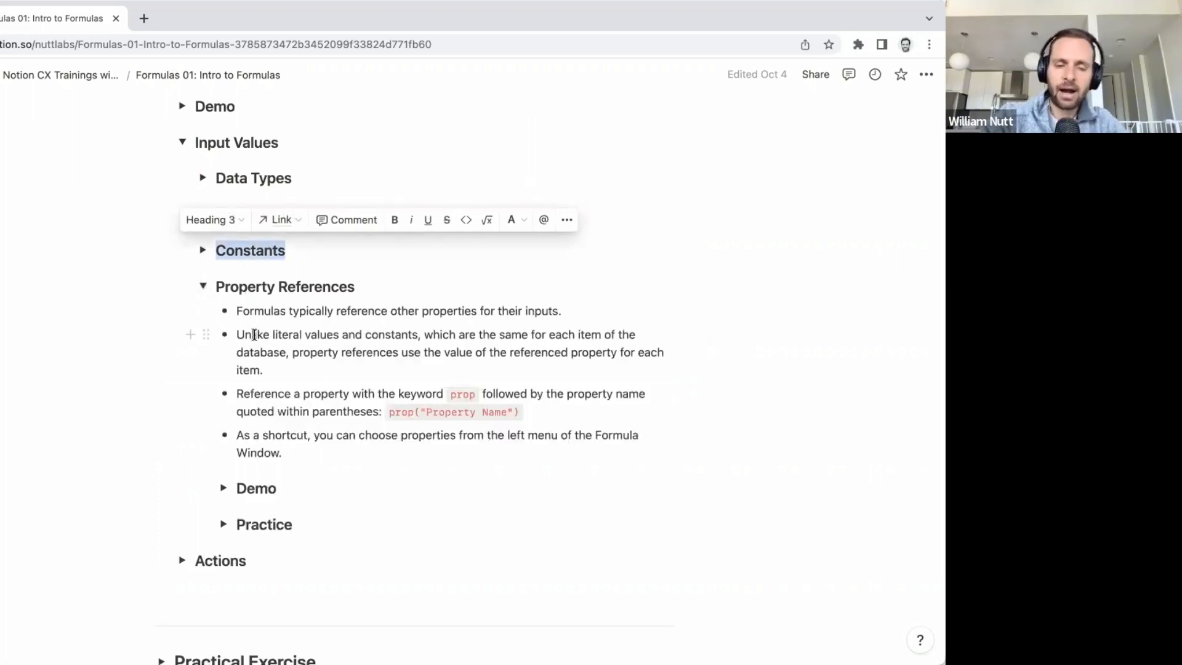
pyautogui.doubleClick(275, 310)
pyautogui.click(292, 311)
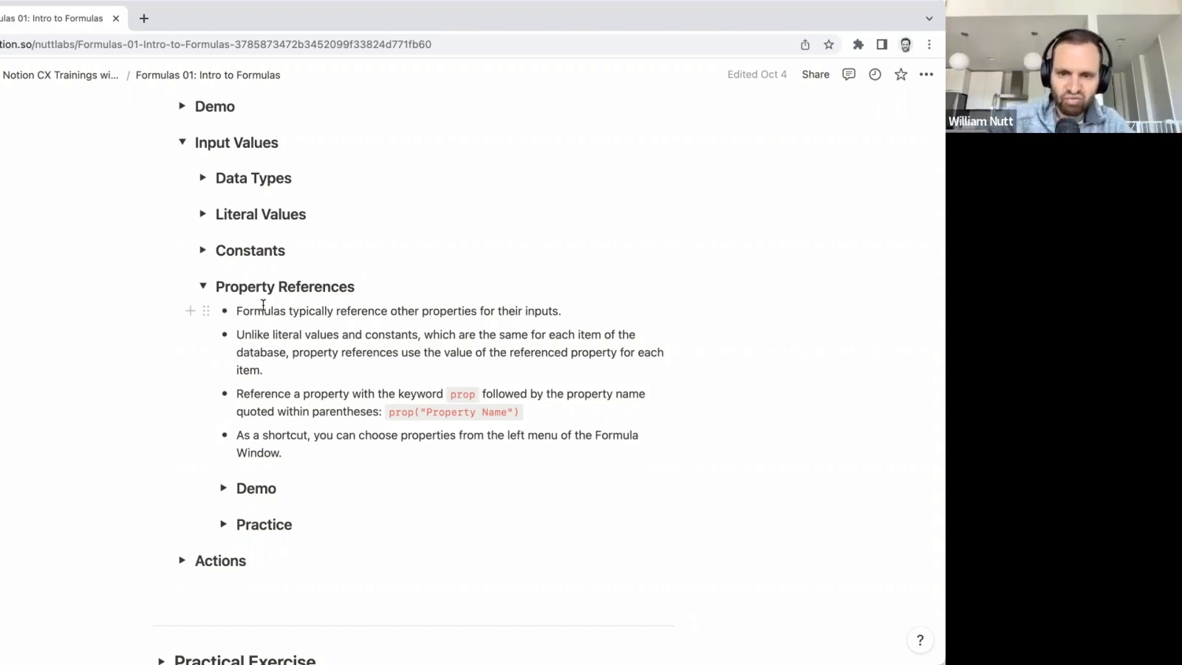
# Step: Highlight the quoted Property Name in the prop() example, then deselect it
pyautogui.scroll(-3, 290, 396)
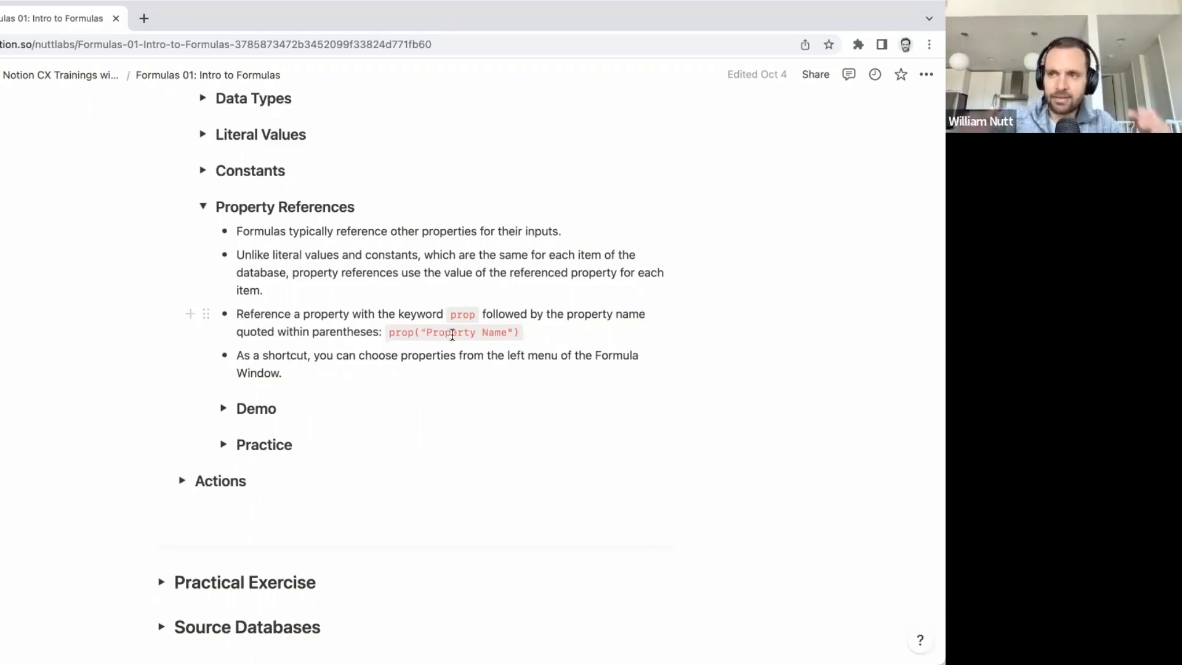
pyautogui.moveTo(420, 332); pyautogui.dragTo(515, 333)
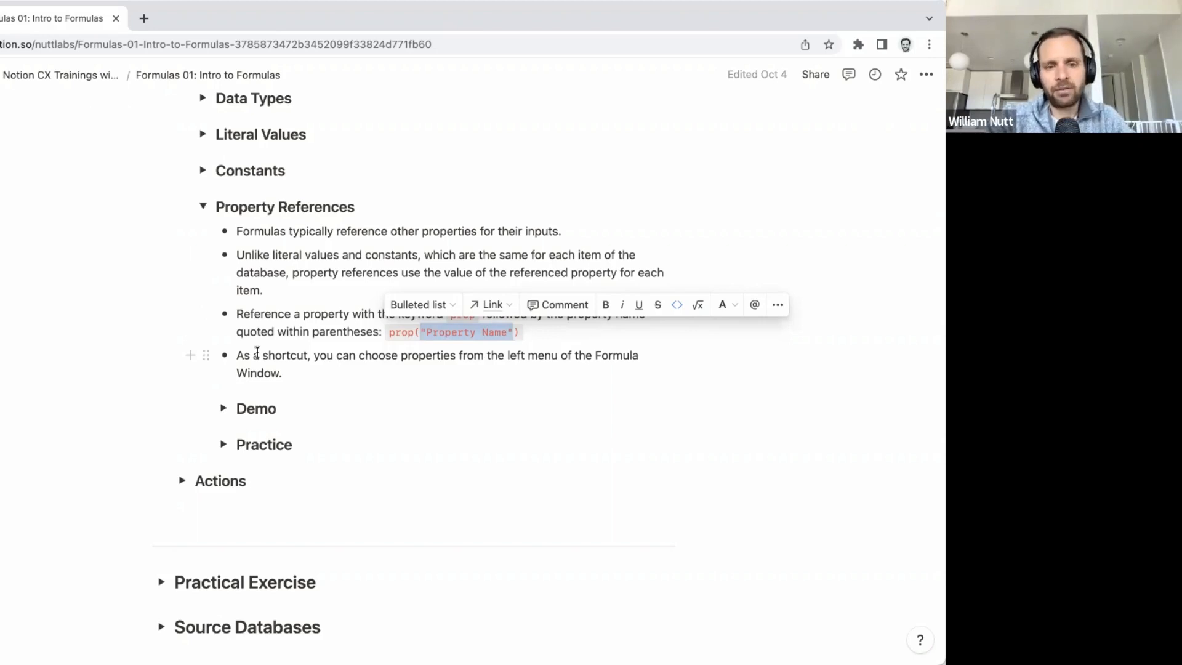
pyautogui.click(255, 358)
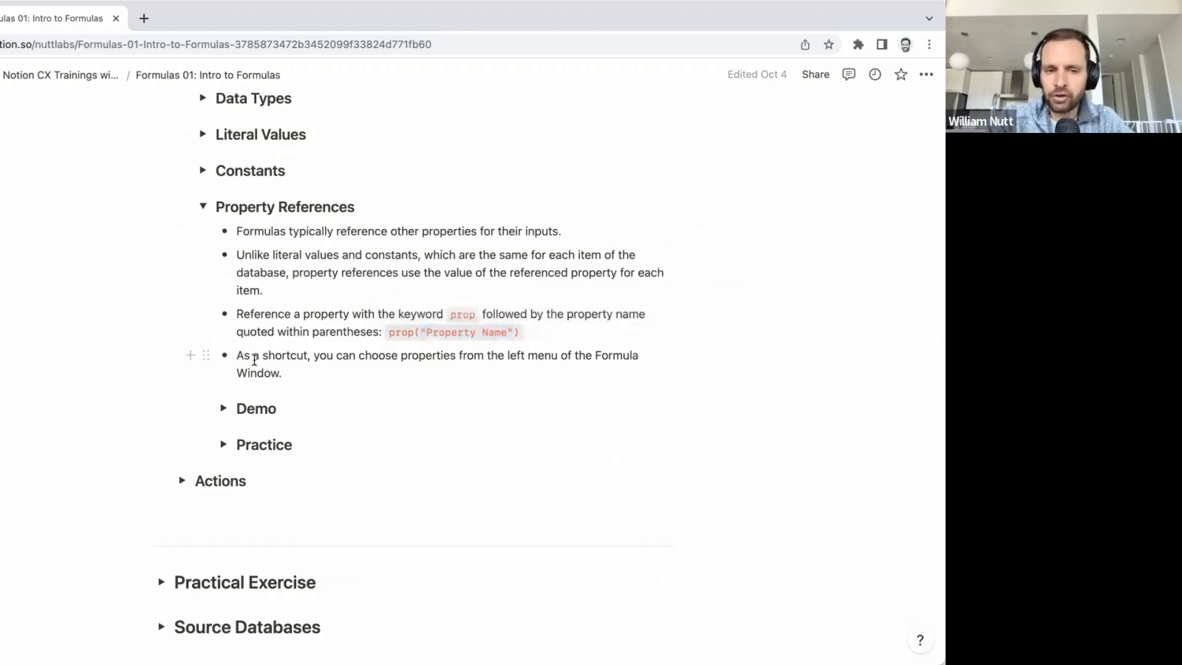
# Step: Expand the Property References Demo to reveal the Reference table with Priority 2, 1, 3
pyautogui.click(225, 409)
pyautogui.scroll(-1, 229, 407)
pyautogui.scroll(-5, 229, 408)
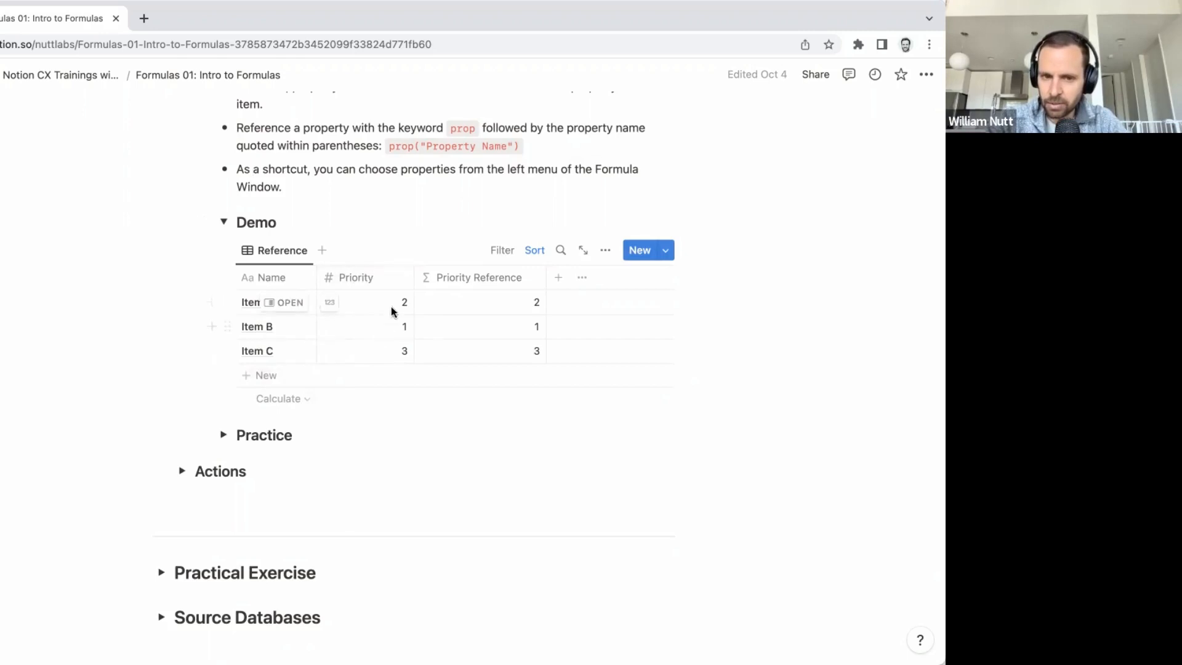
# Step: Replace Item A's Priority Reference formula with the constant 3
pyautogui.click(481, 308)
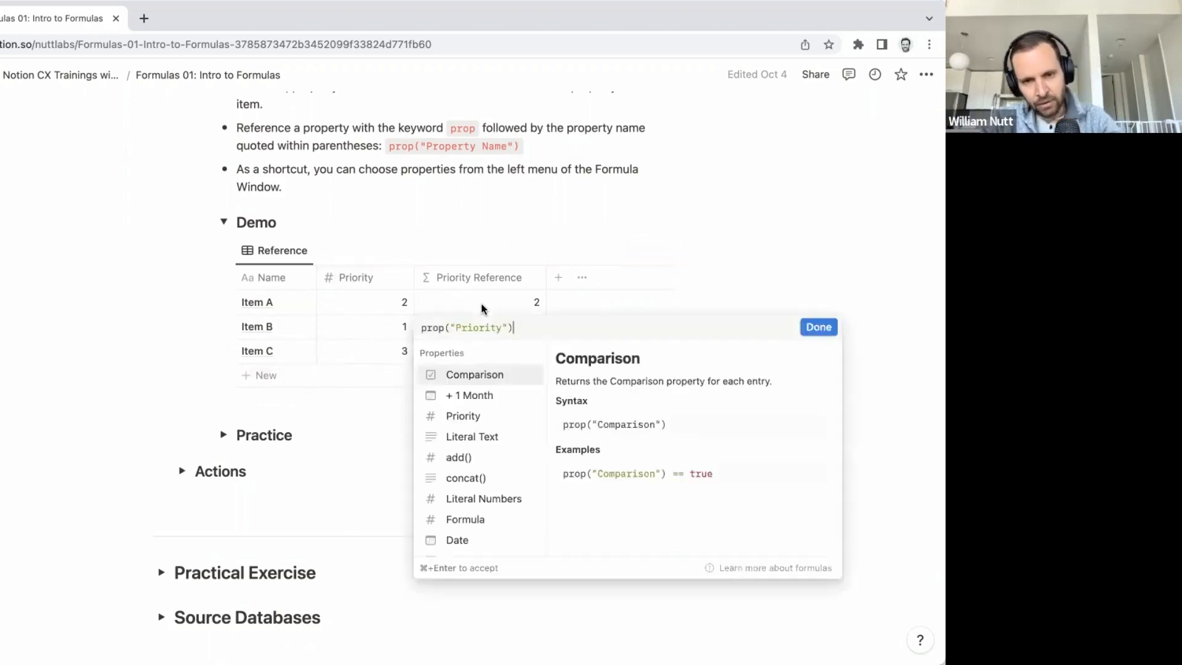
pyautogui.press('super+a')
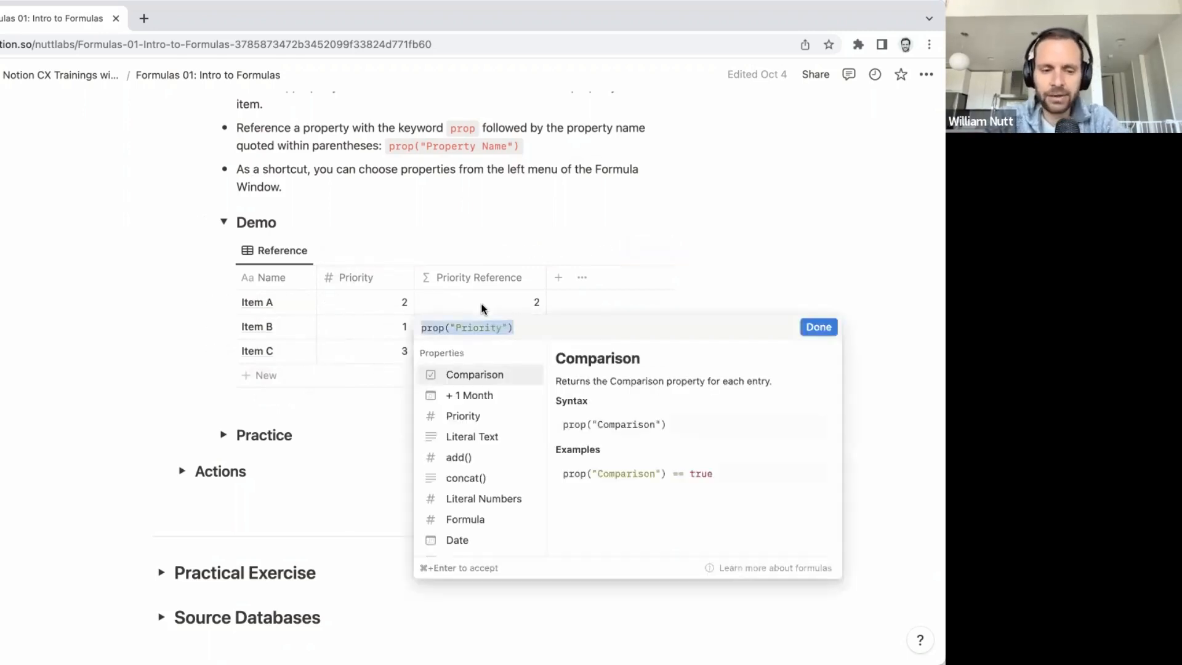
pyautogui.write('3')
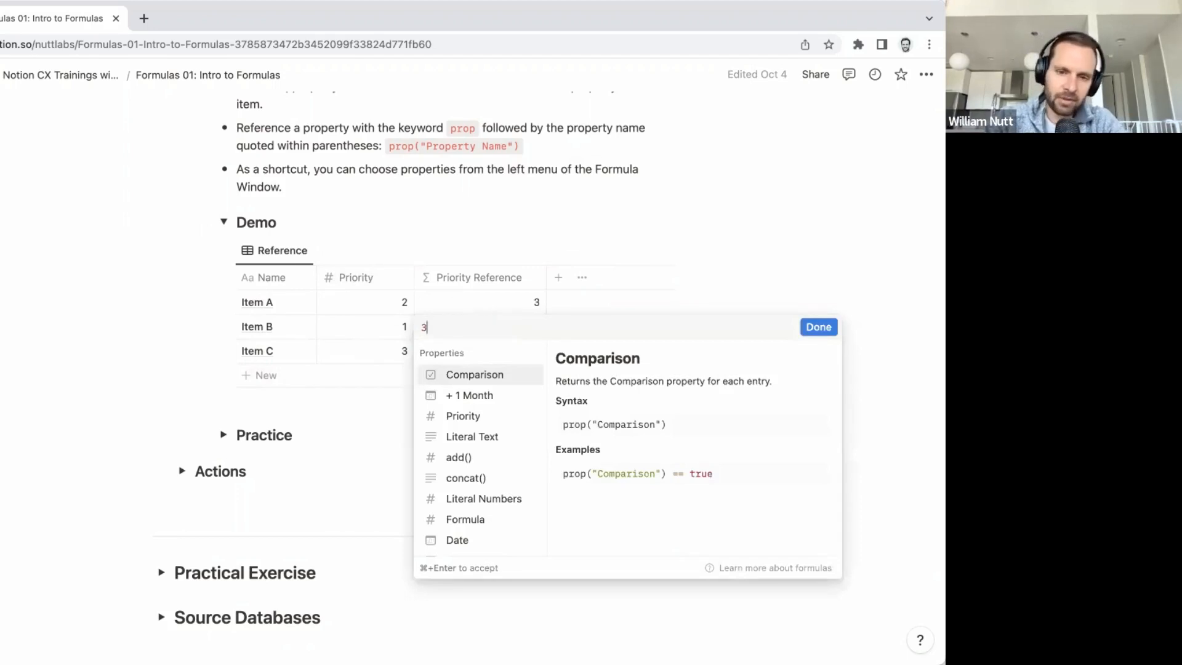
pyautogui.press('super+Return')
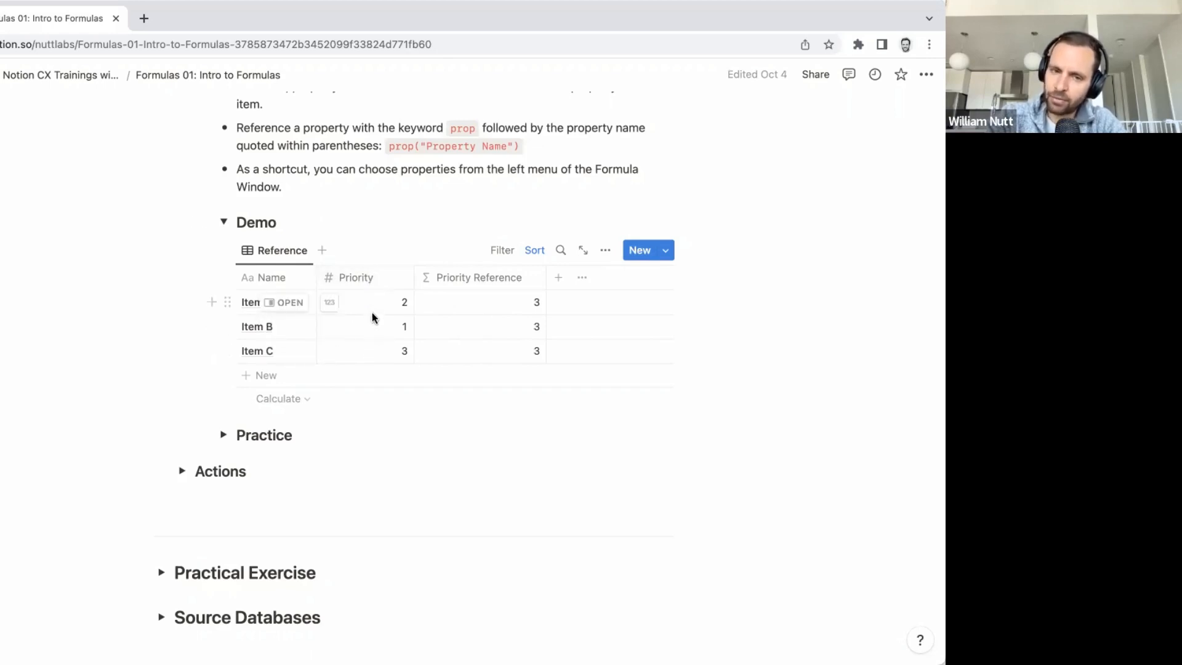
# Step: Change the Priority Reference formula to prop("Priority") so it reads 2, 1, 3
pyautogui.click(527, 304)
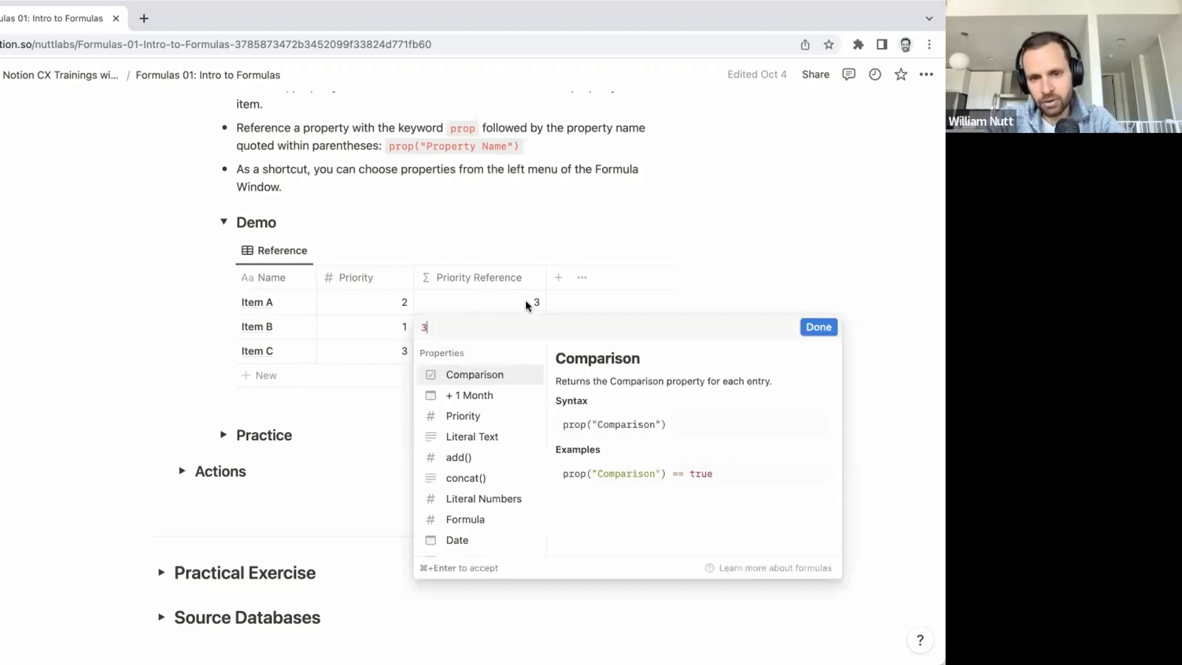
pyautogui.write('prop')
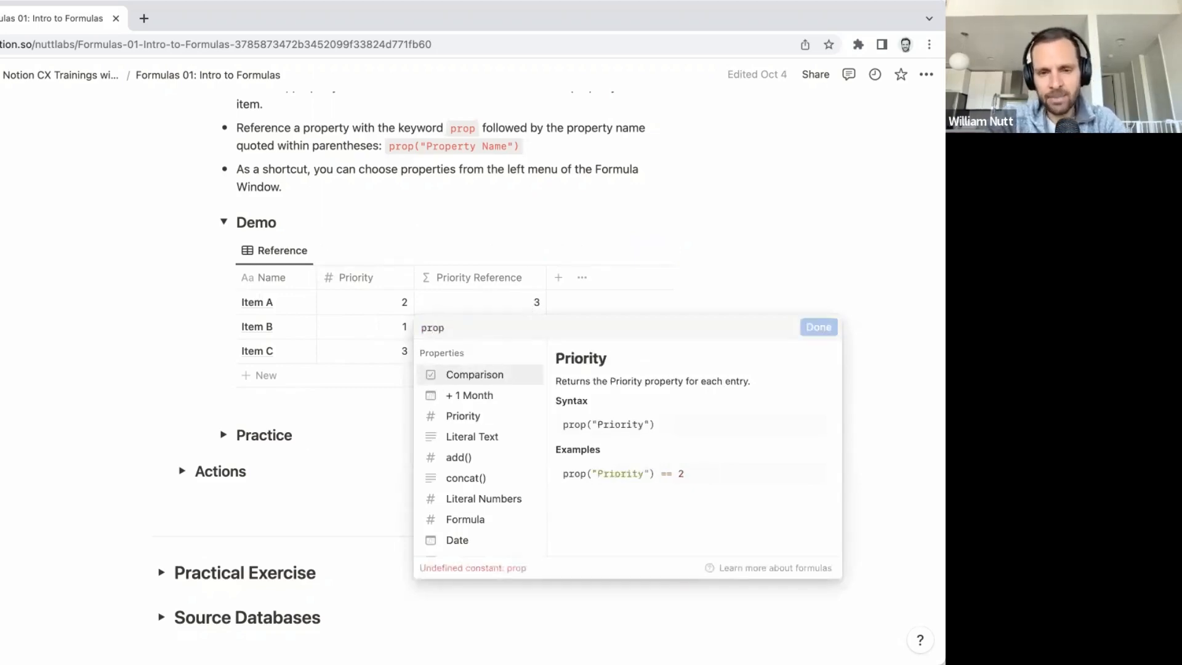
pyautogui.write('(')
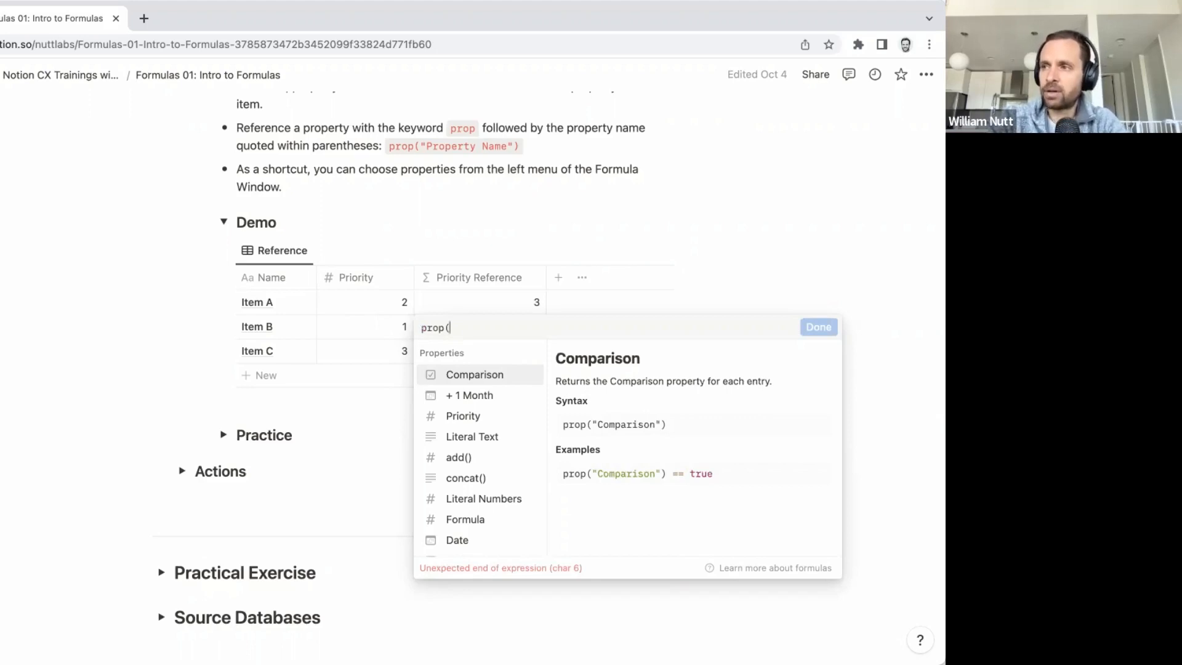
pyautogui.write('"')
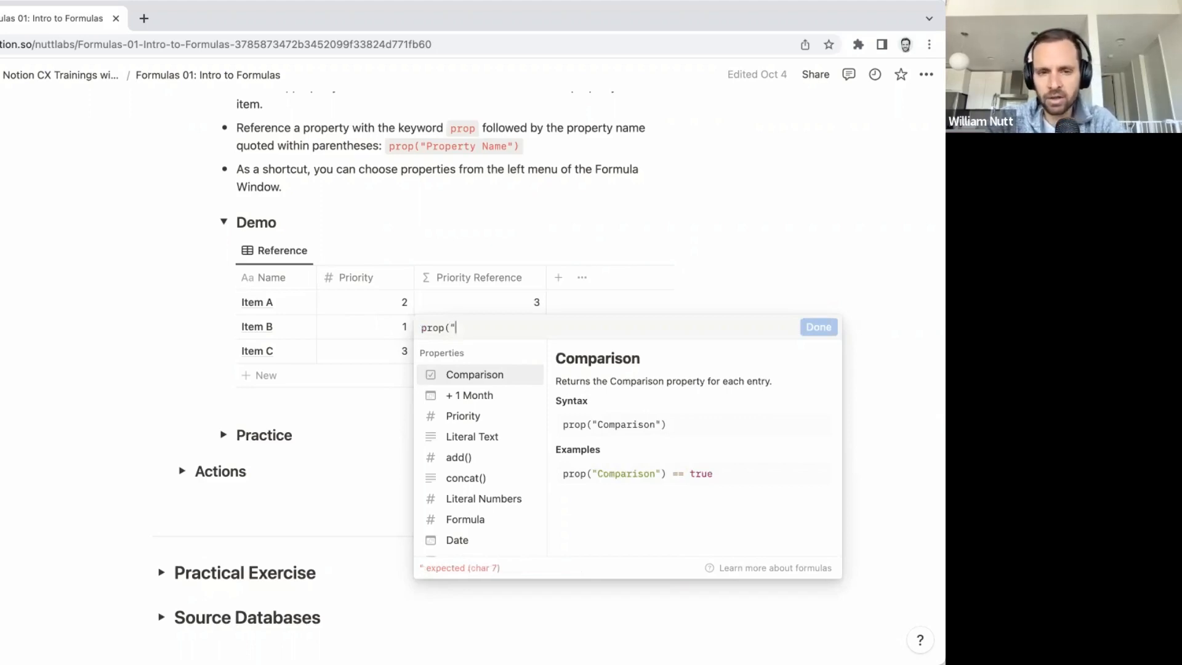
pyautogui.write('Priority')
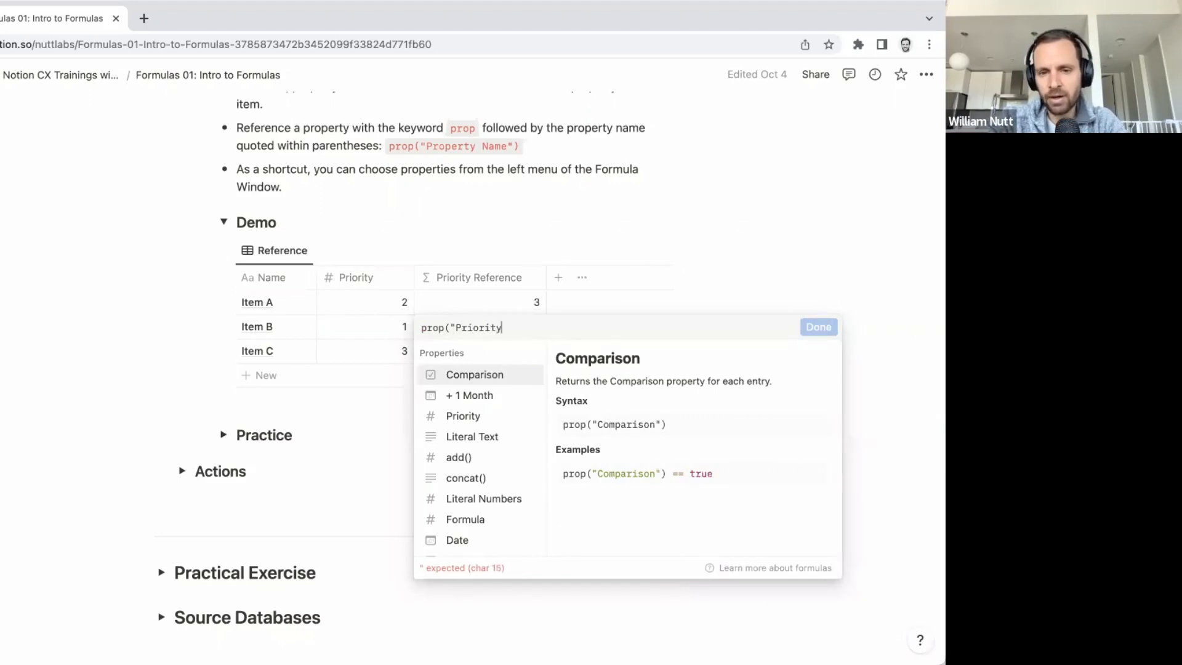
pyautogui.write('")')
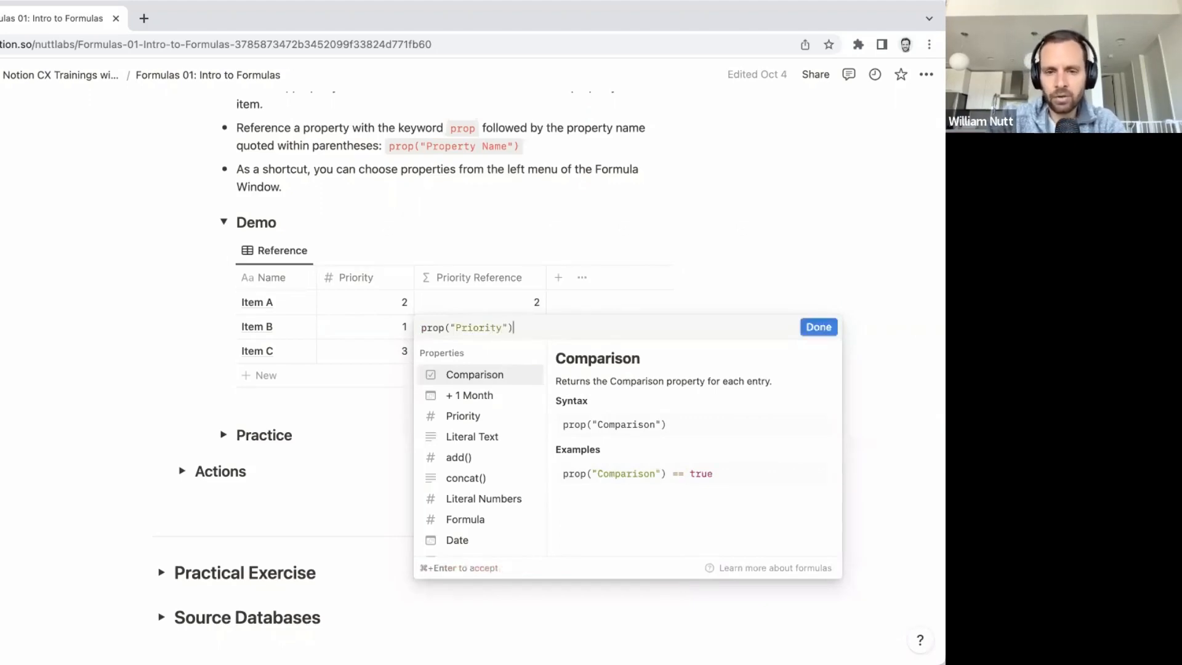
pyautogui.press('super+Return')
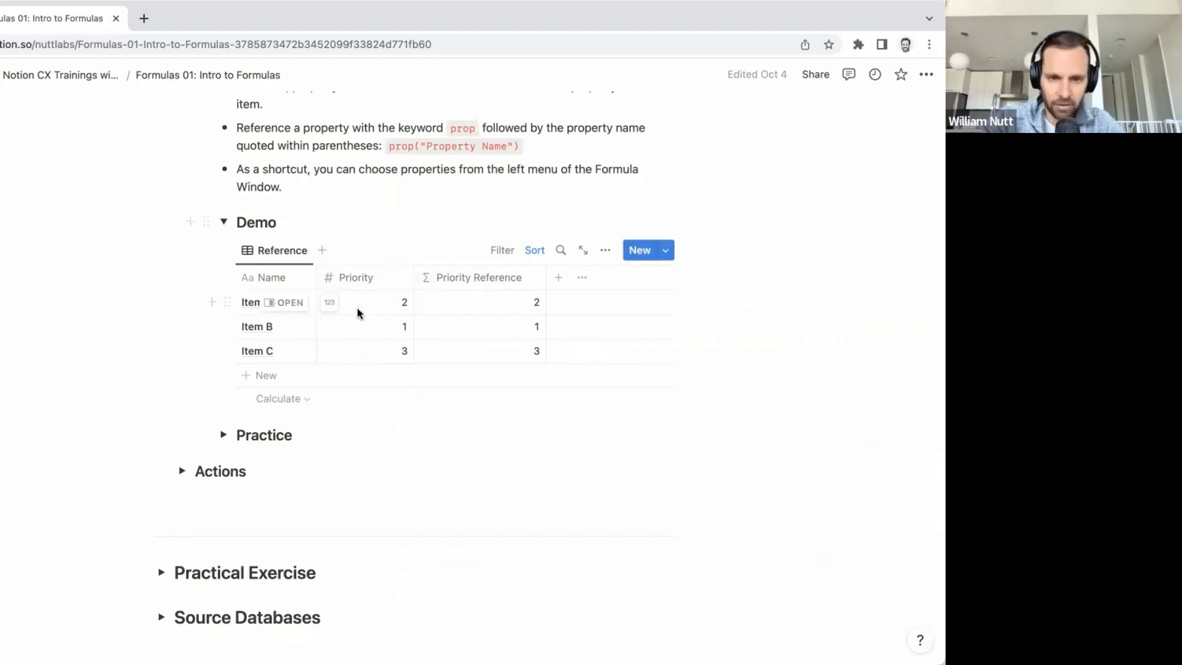
pyautogui.click(485, 305)
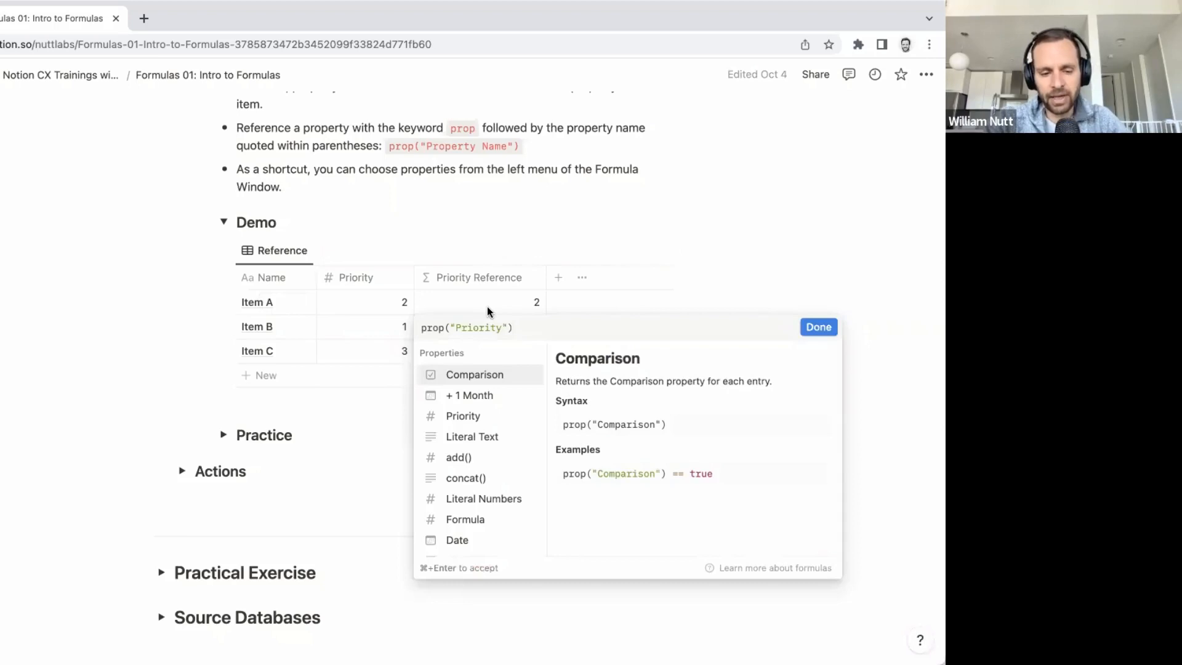
pyautogui.click(488, 307)
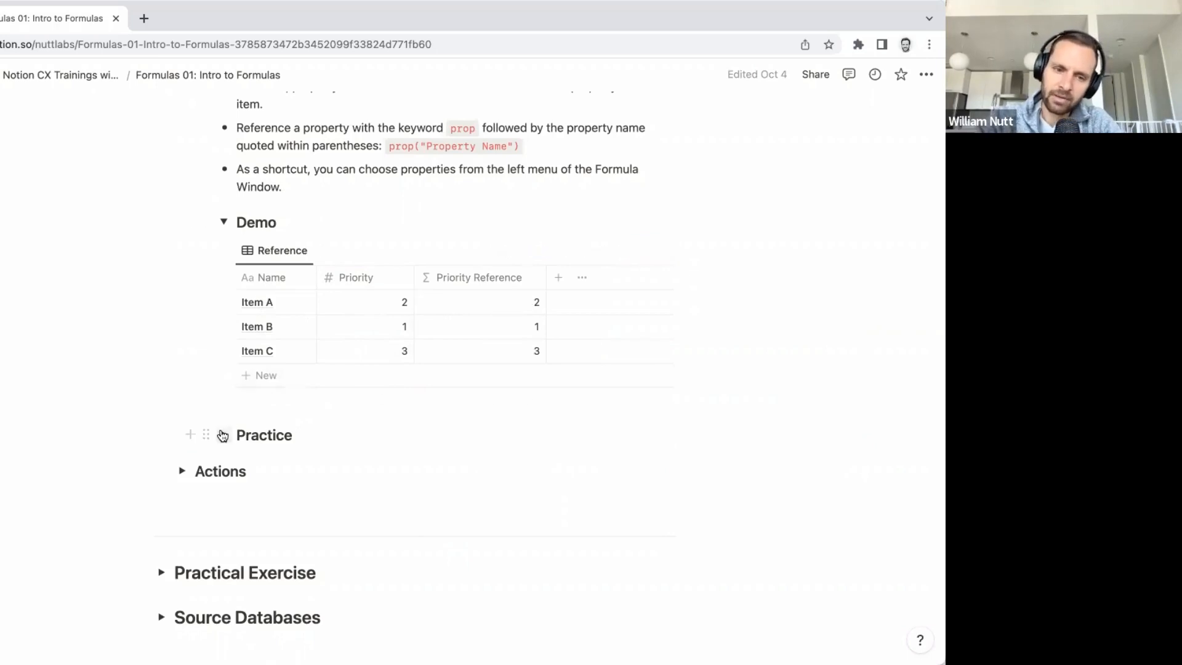
# Step: Expand the Practice section to show the sandbox table
pyautogui.click(223, 435)
pyautogui.scroll(-1, 223, 436)
pyautogui.scroll(-4, 222, 436)
pyautogui.scroll(1, 222, 431)
pyautogui.scroll(-2, 222, 430)
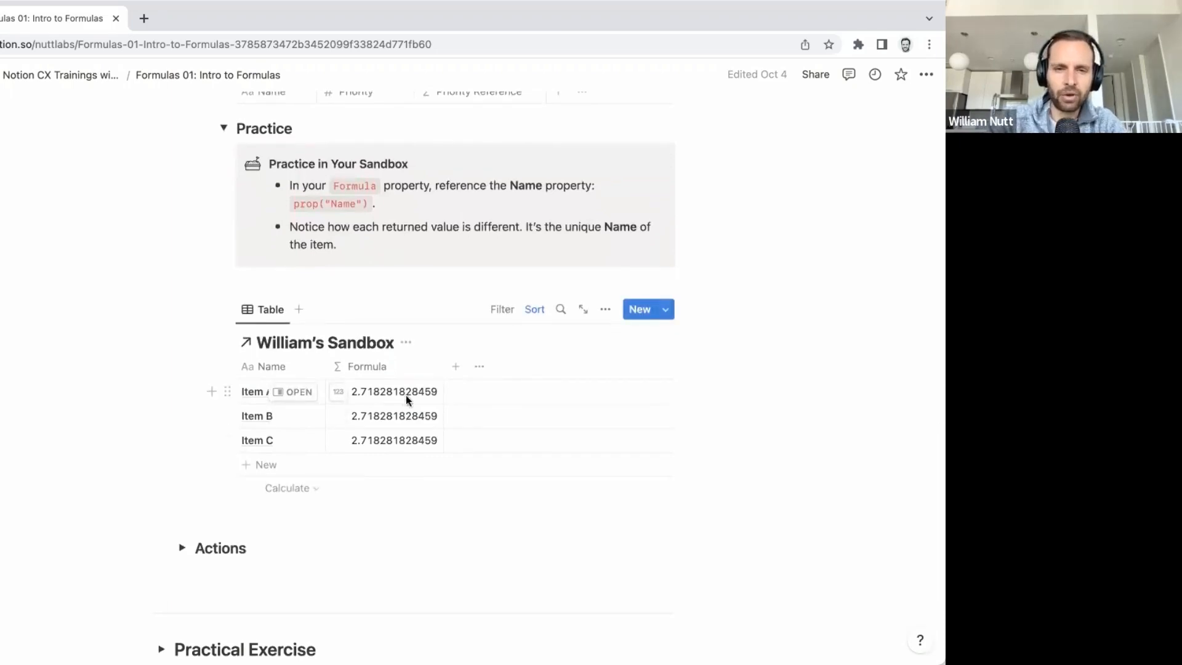
# Step: Replace the sandbox Formula's e with prop("Name") so it returns Item A, B, C
pyautogui.click(411, 393)
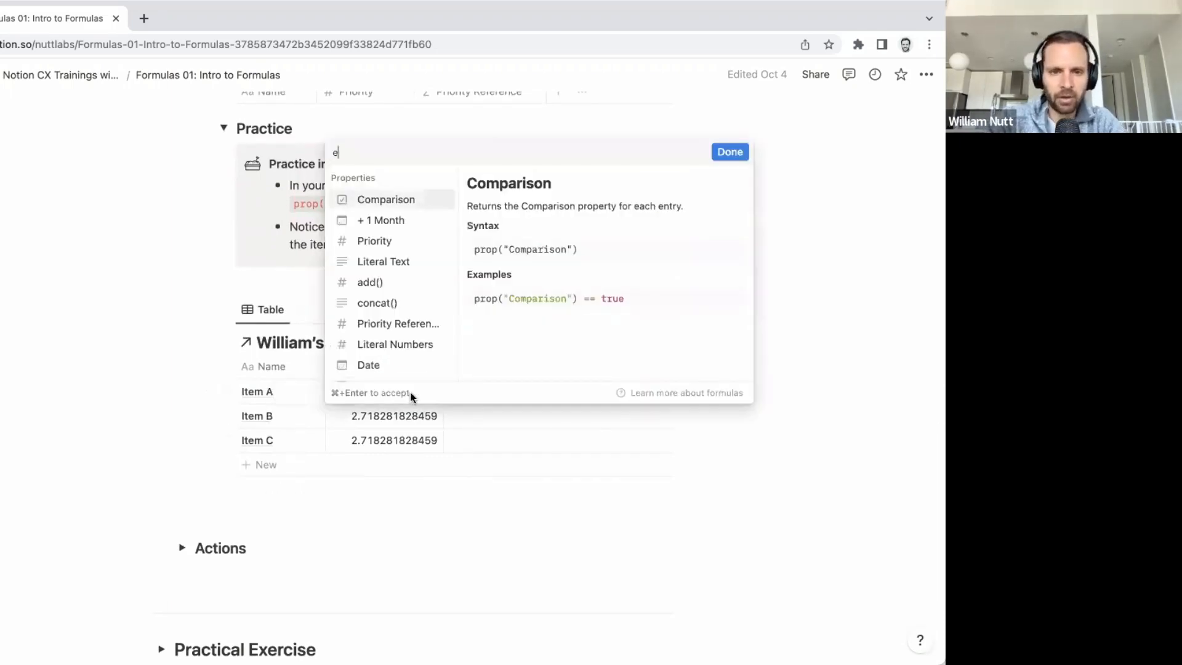
pyautogui.press('BackSpace')
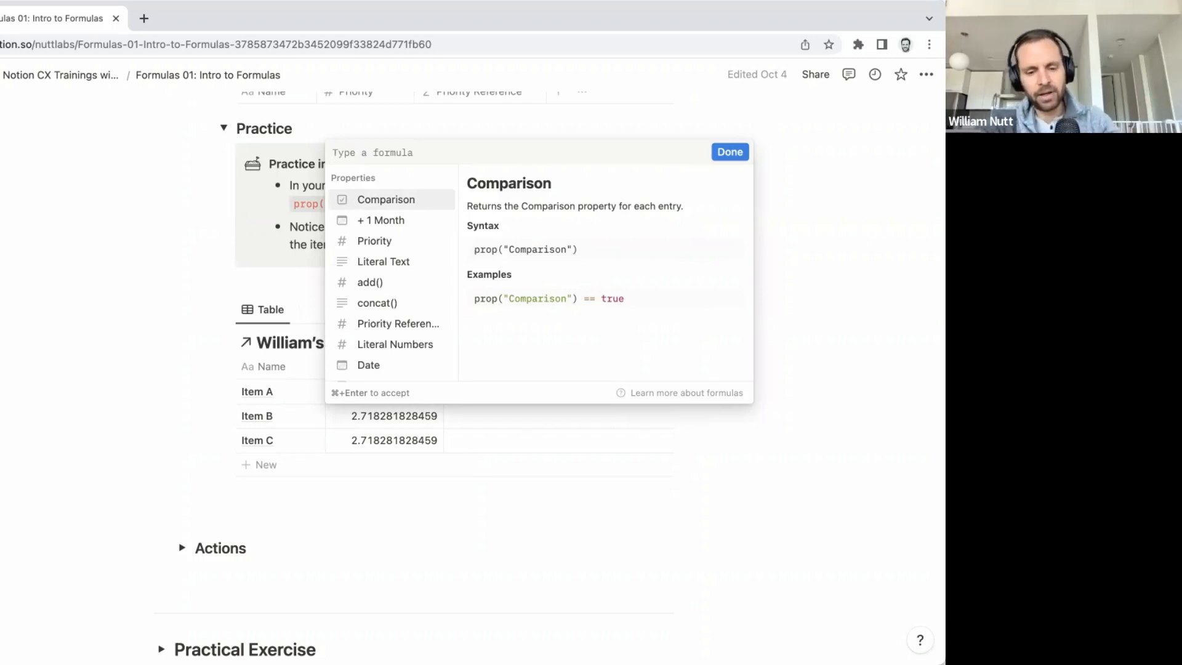
pyautogui.write('p')
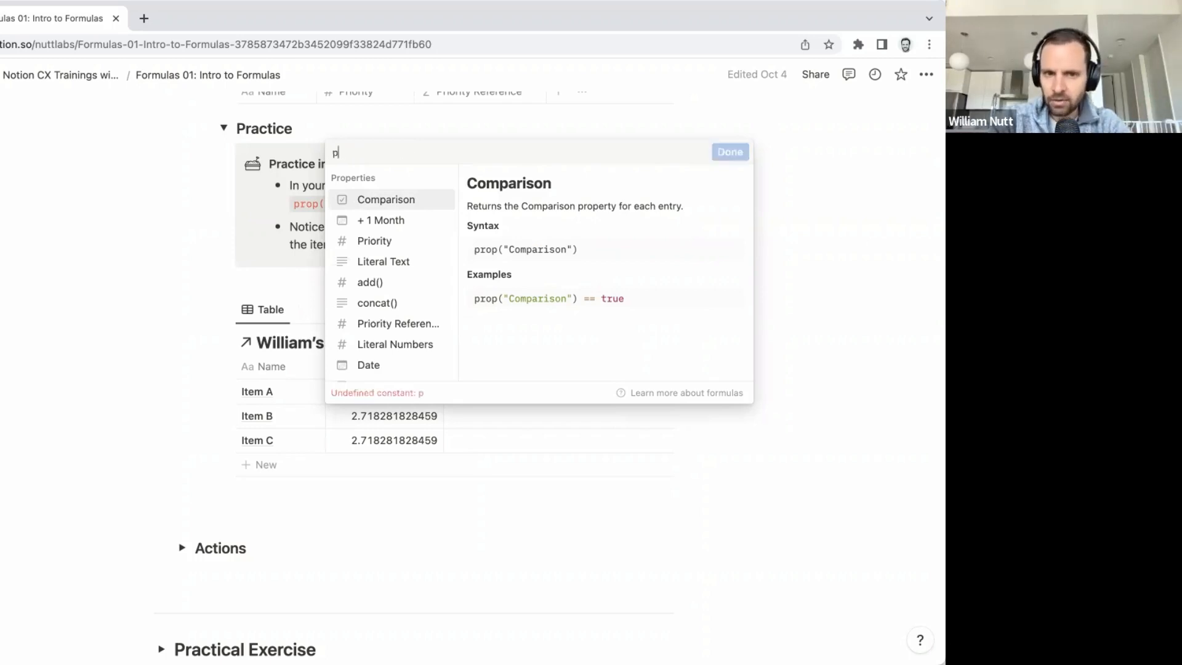
pyautogui.write('rop(')
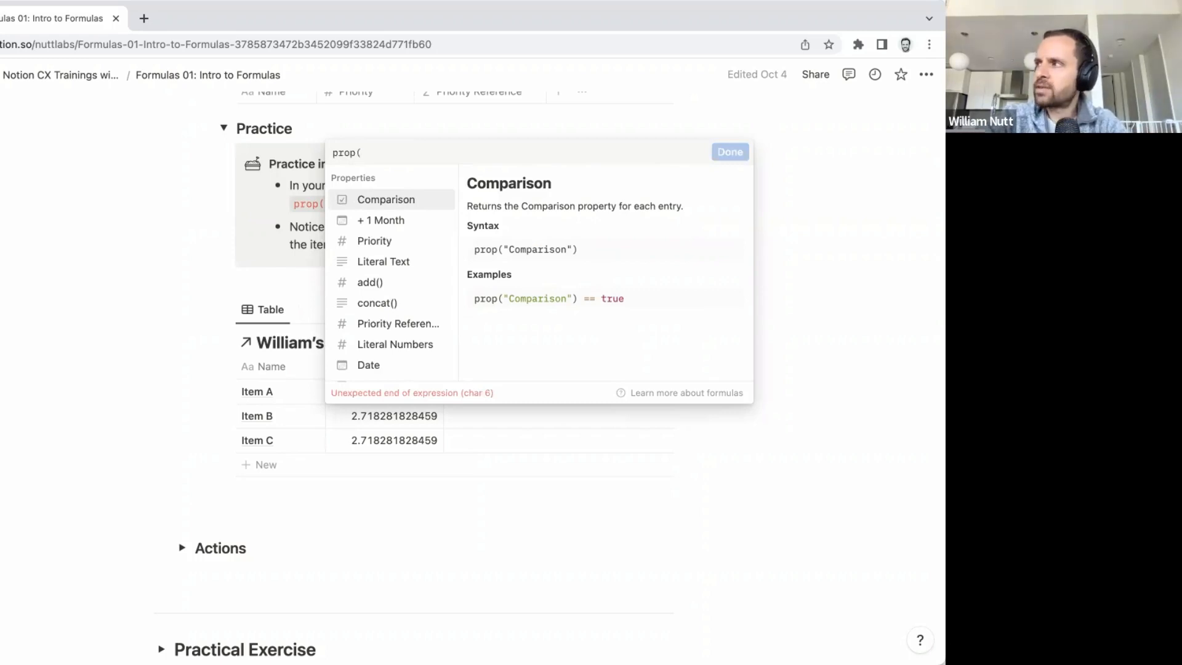
pyautogui.write('"')
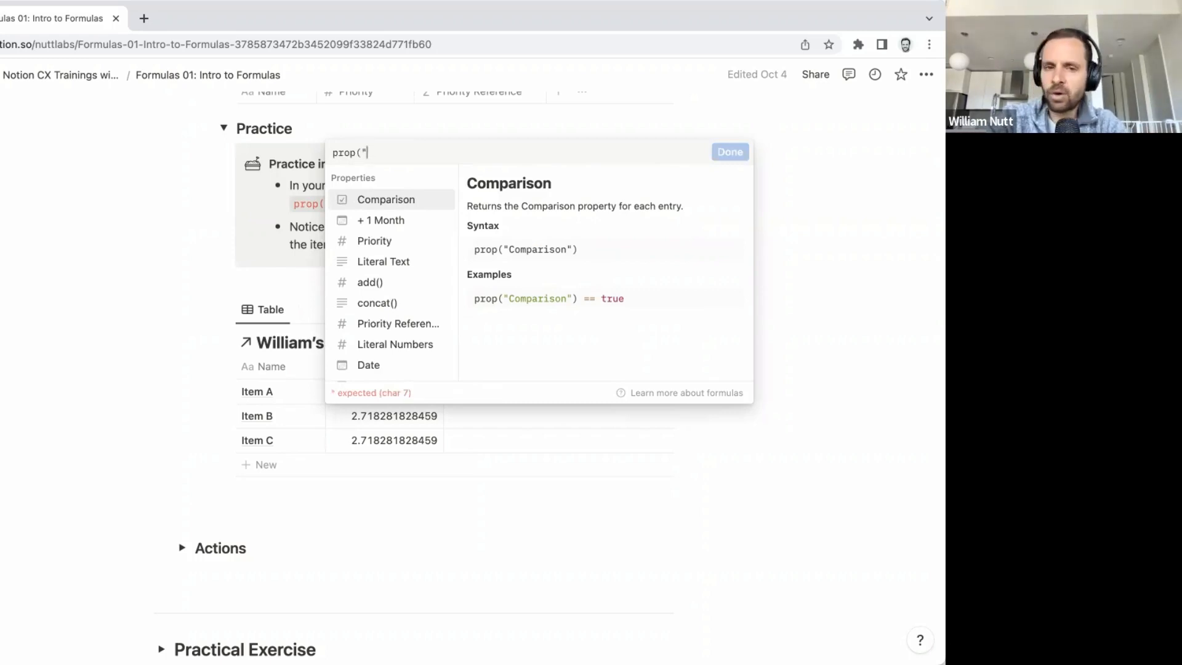
pyautogui.write('Name"')
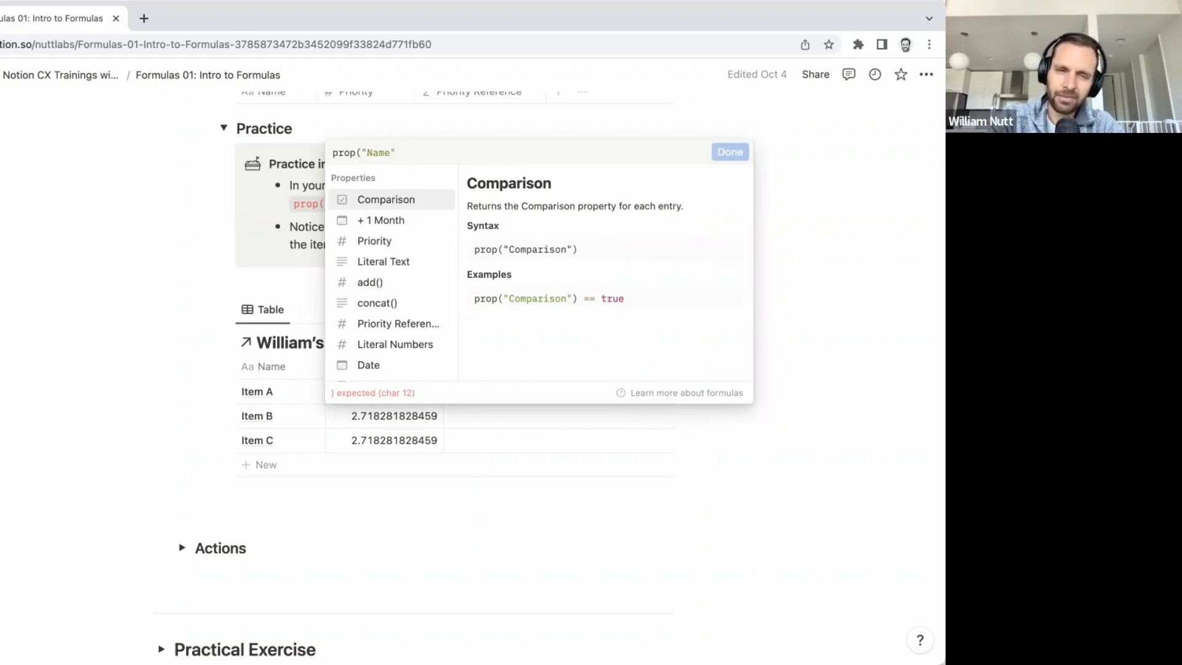
pyautogui.write(')')
pyautogui.press('Return')
pyautogui.press('Escape')
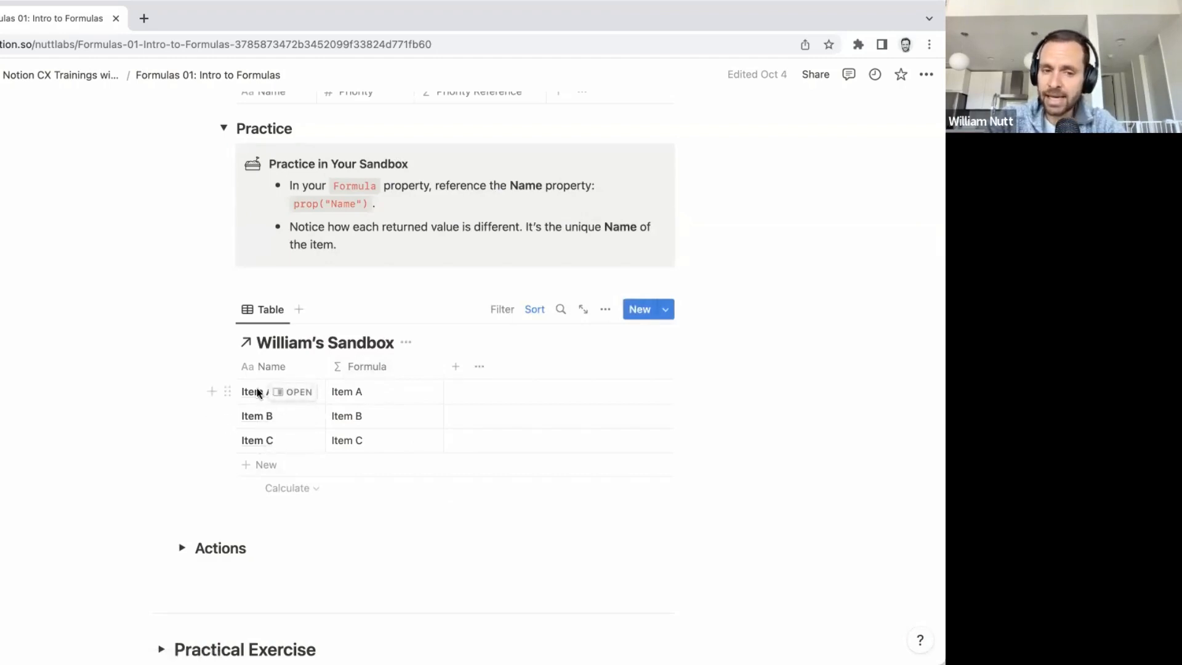
pyautogui.scroll(-1, 331, 406)
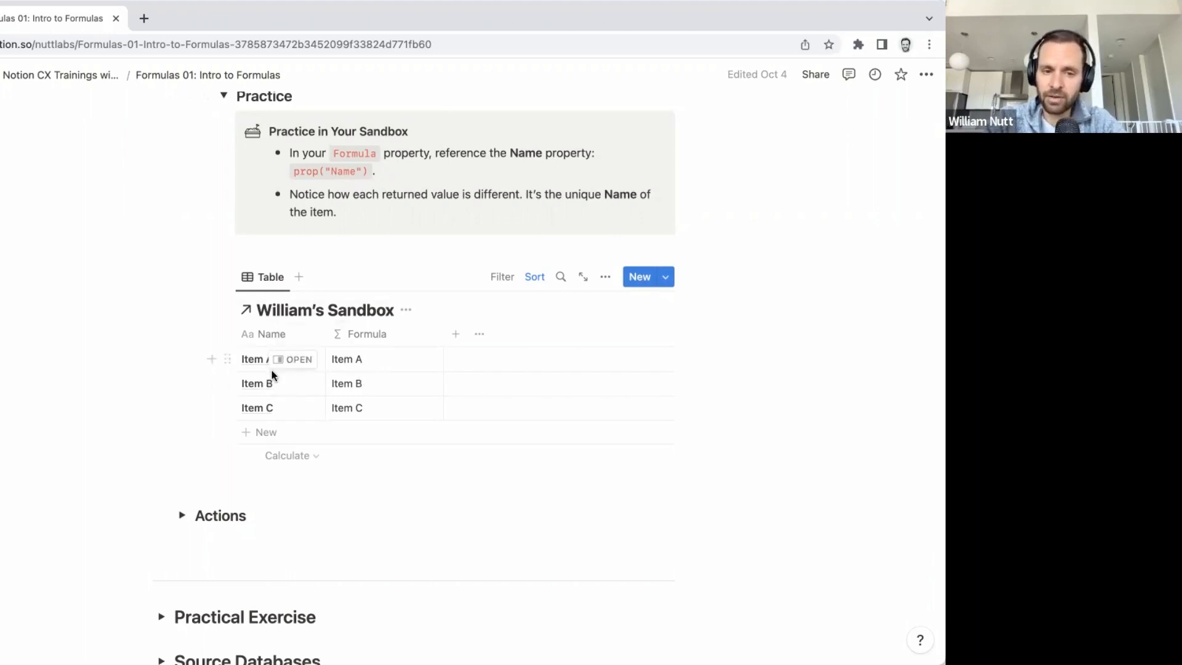
pyautogui.scroll(2, 357, 348)
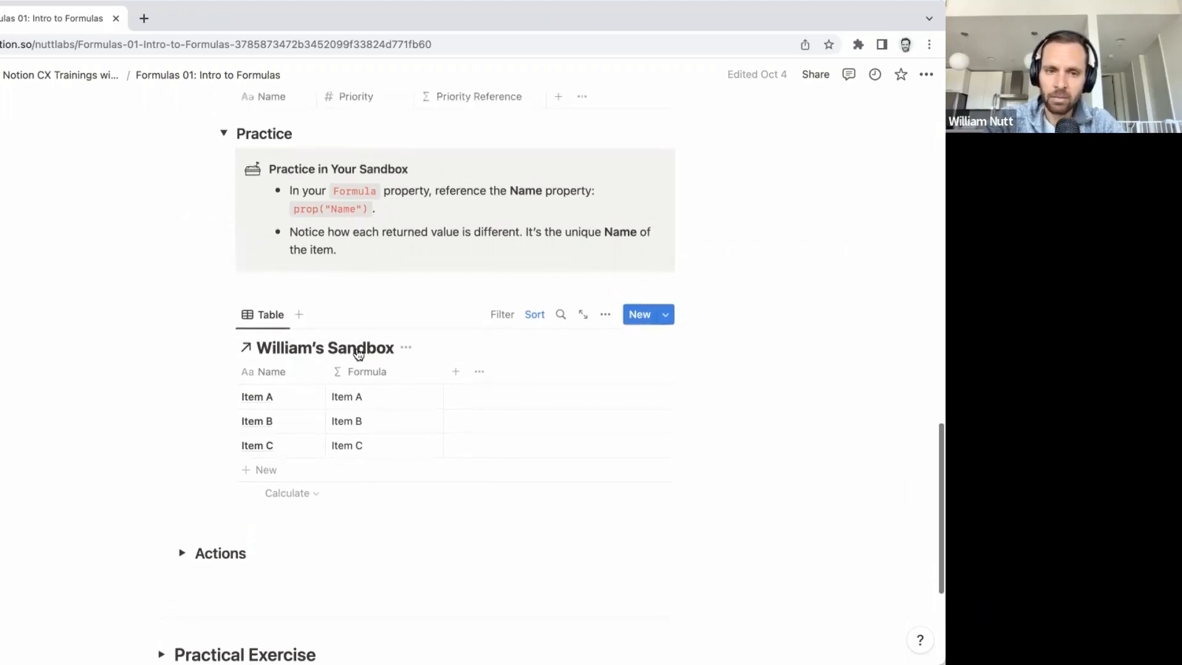
pyautogui.scroll(10, 357, 349)
pyautogui.scroll(7, 257, 318)
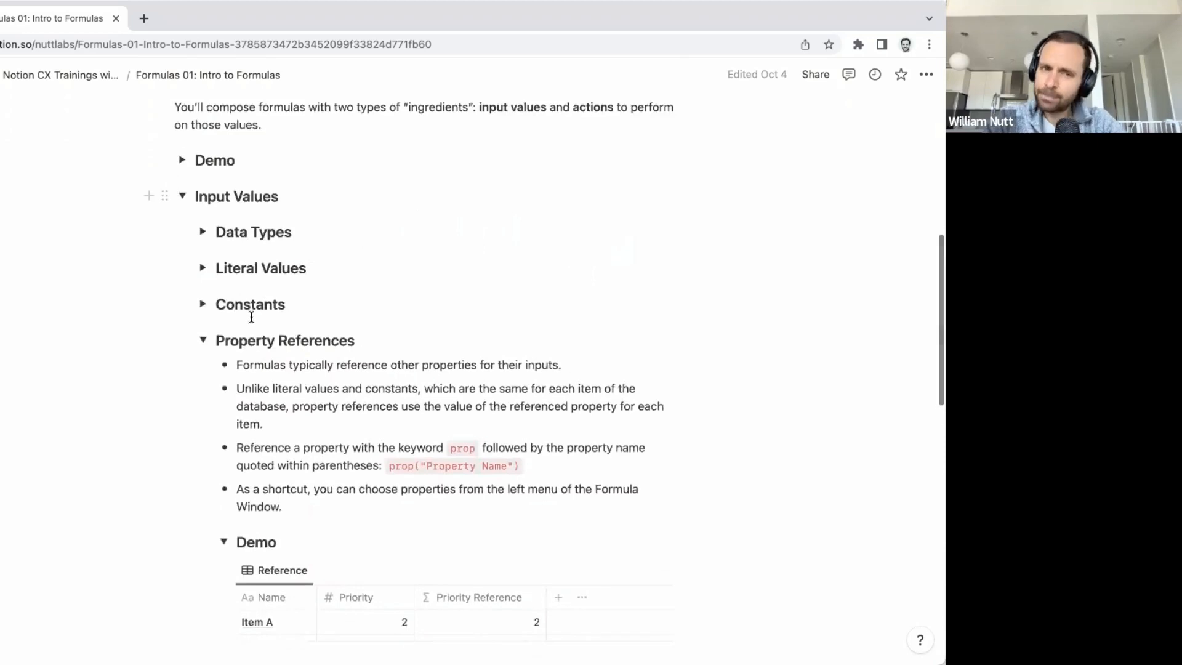
# Step: Collapse Property References, leaving Input Values with its four closed sub-headings
pyautogui.click(203, 342)
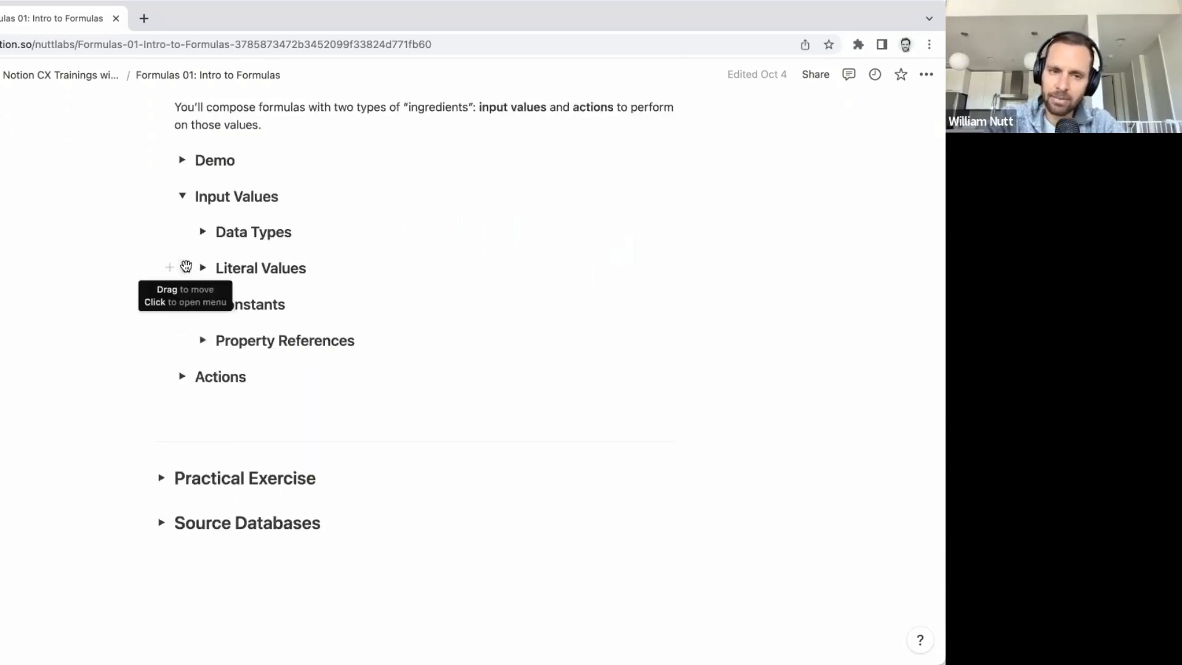
pyautogui.click(185, 268)
pyautogui.press('Escape')
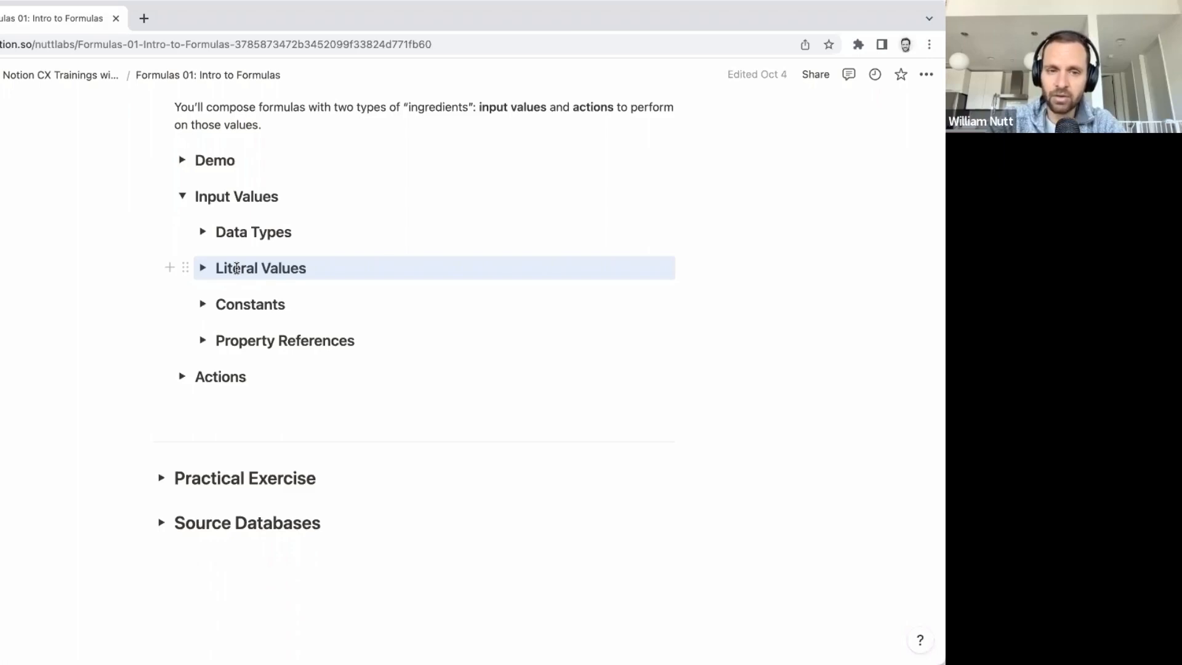
pyautogui.click(236, 308)
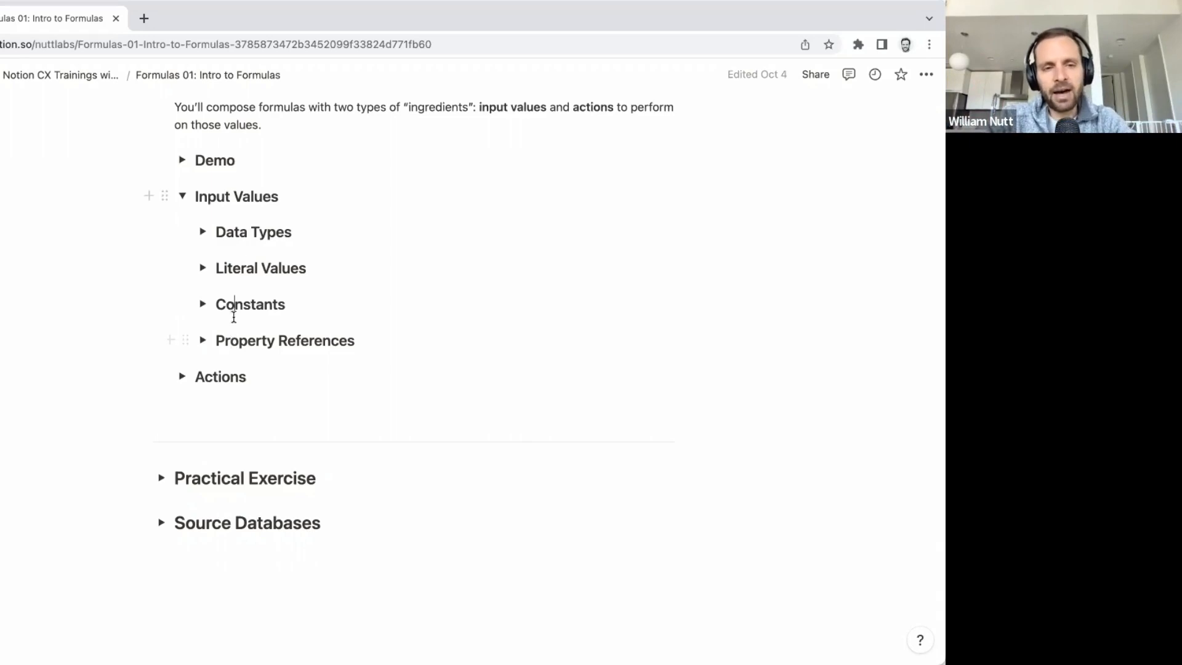
pyautogui.scroll(1, 234, 309)
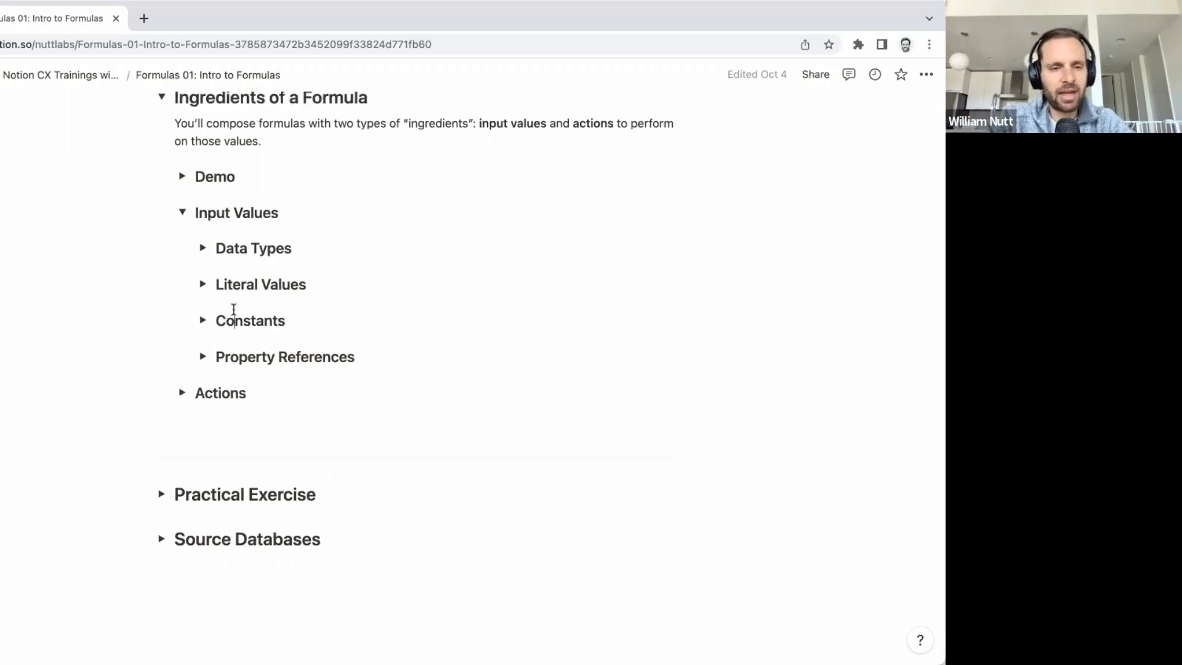
# Step: Collapse Input Values and expand Actions and Operators to list the operator categories
pyautogui.click(182, 212)
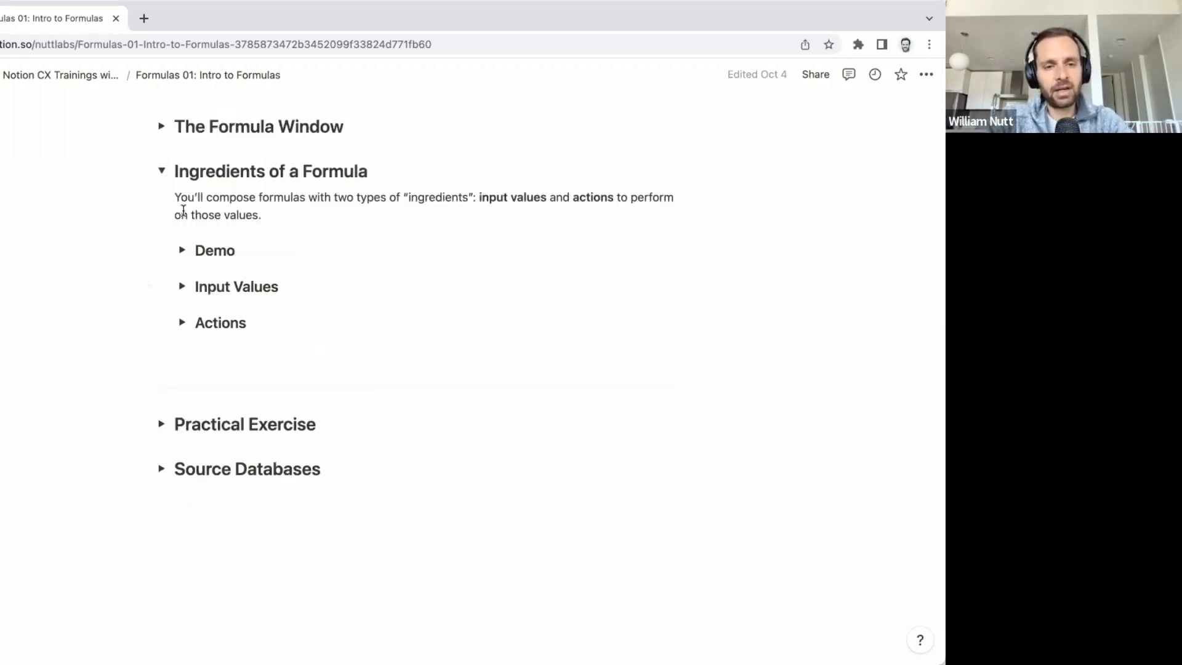
pyautogui.click(182, 322)
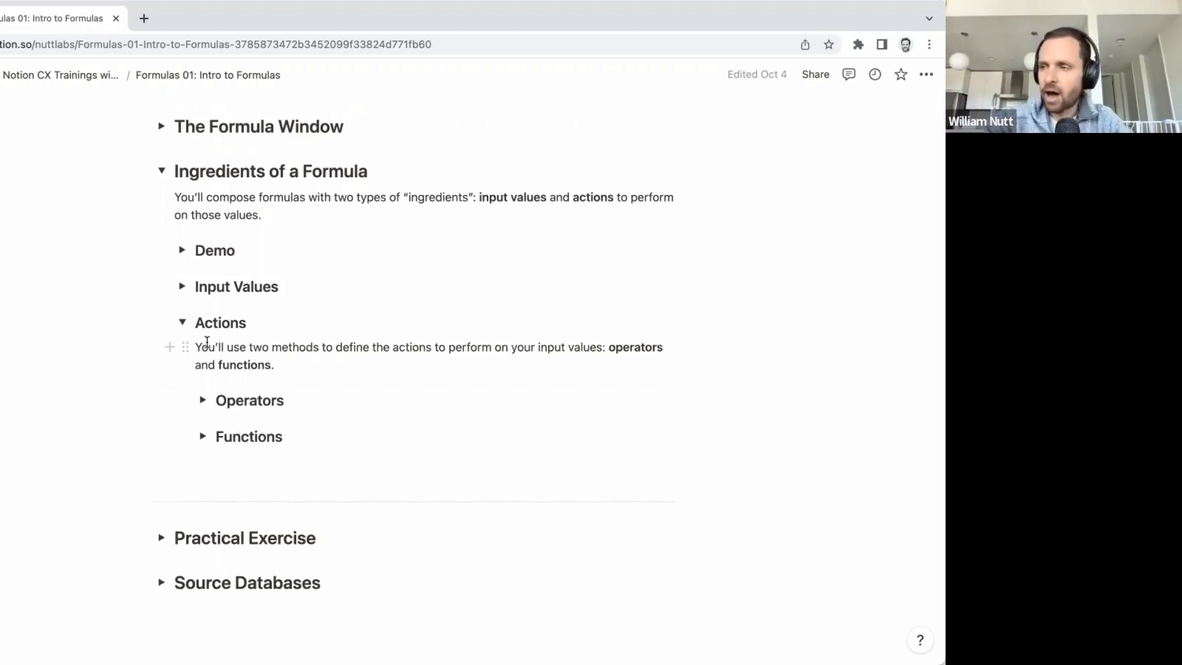
pyautogui.click(203, 401)
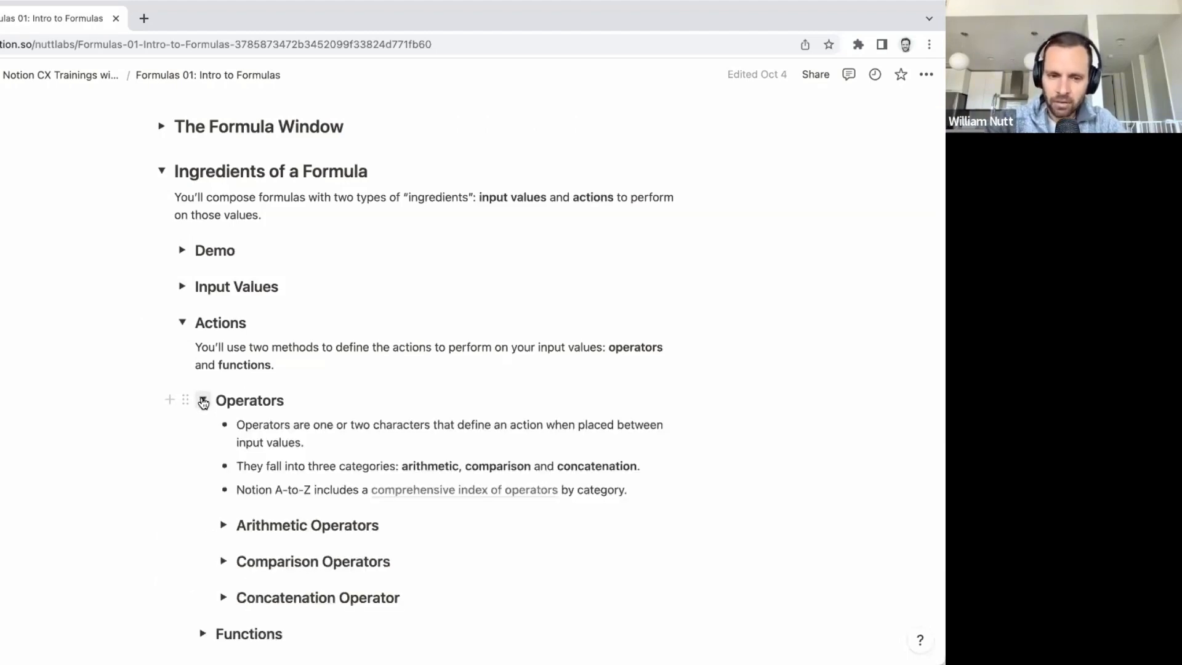
pyautogui.scroll(-4, 203, 401)
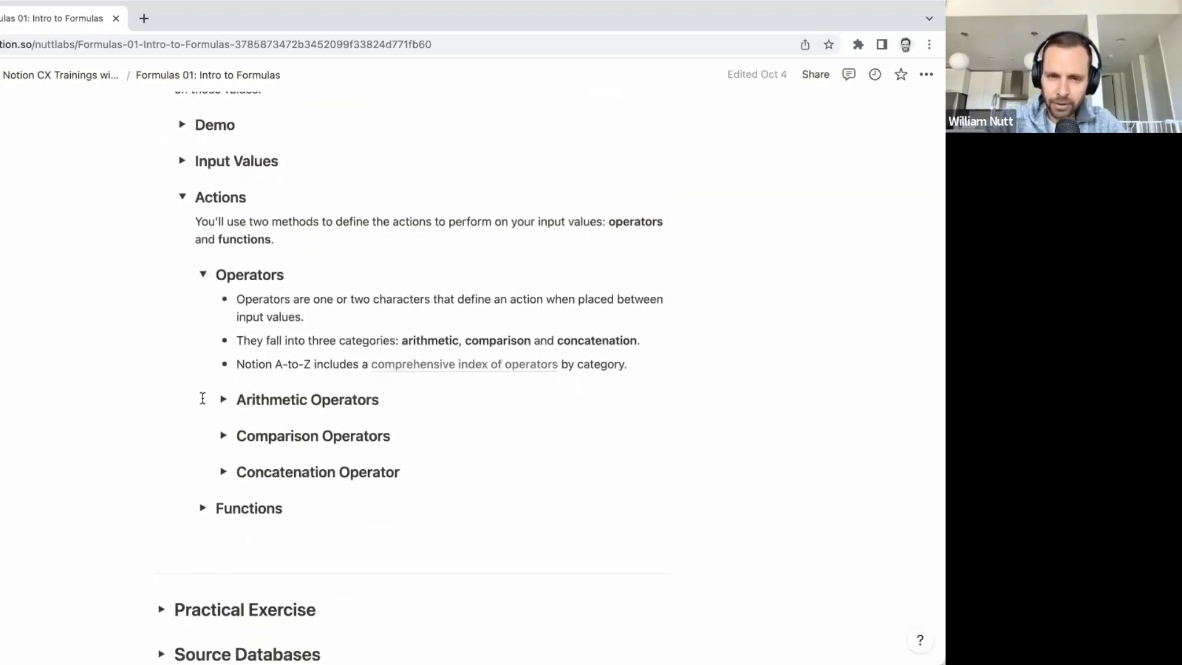
pyautogui.scroll(-1, 202, 399)
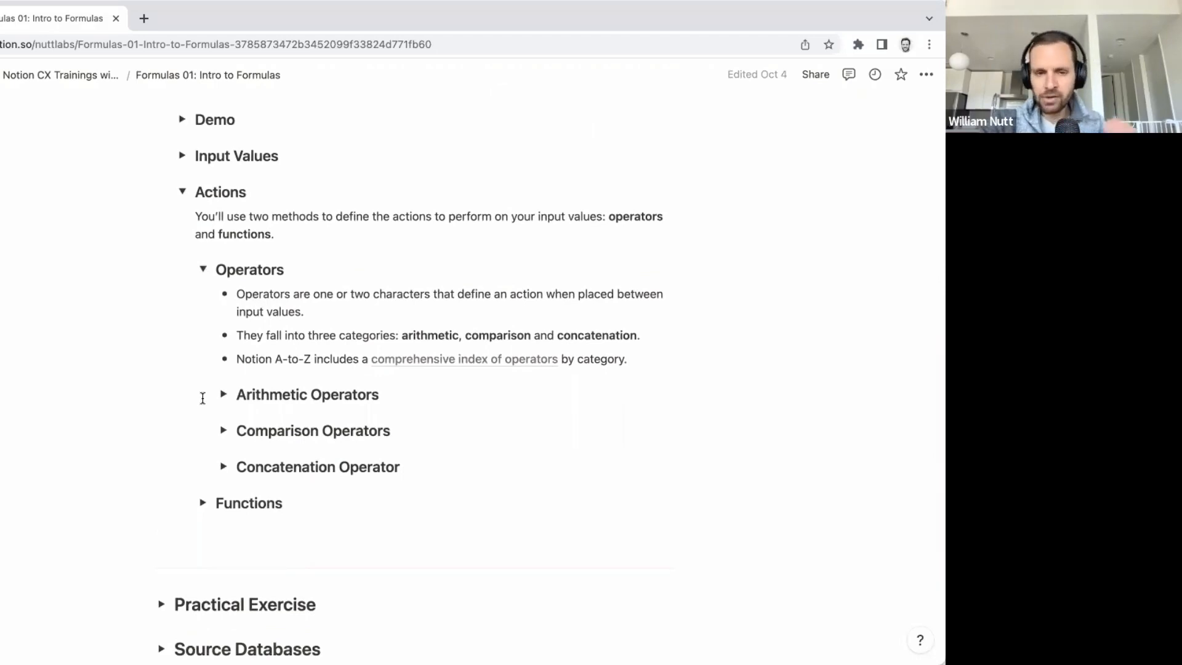
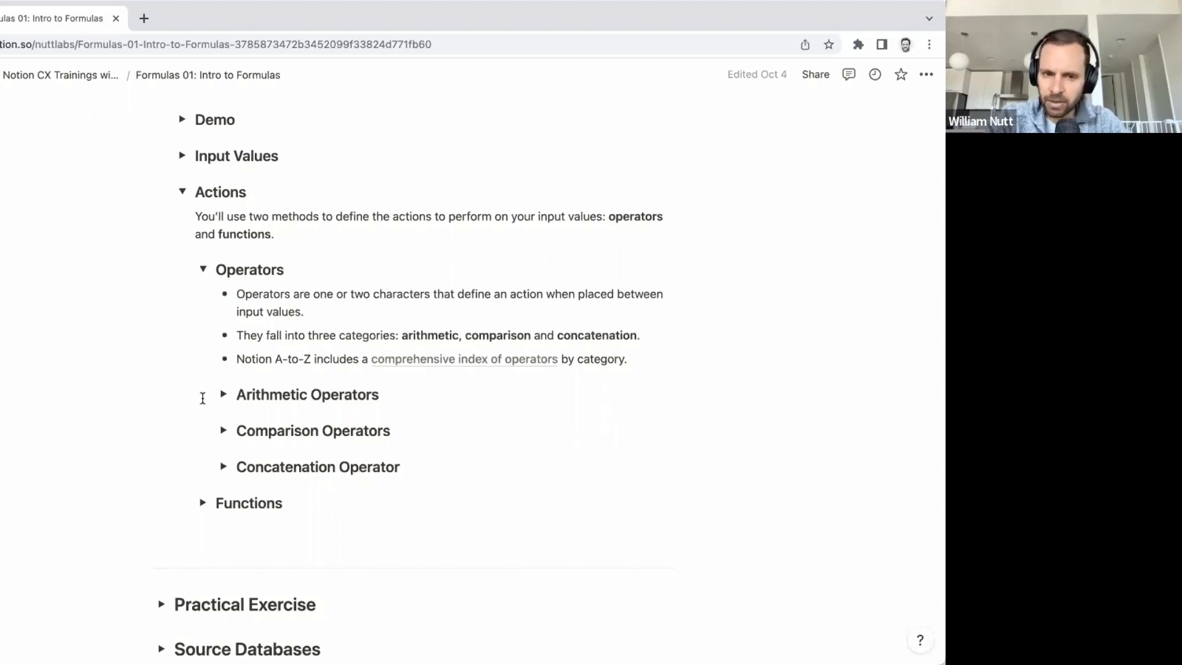
# Step: Open the Formula Operators index database, then return to the Formulas 01 page
pyautogui.keyDown('super'); pyautogui.click(431, 359); pyautogui.keyUp('super')
pyautogui.click(233, 24)
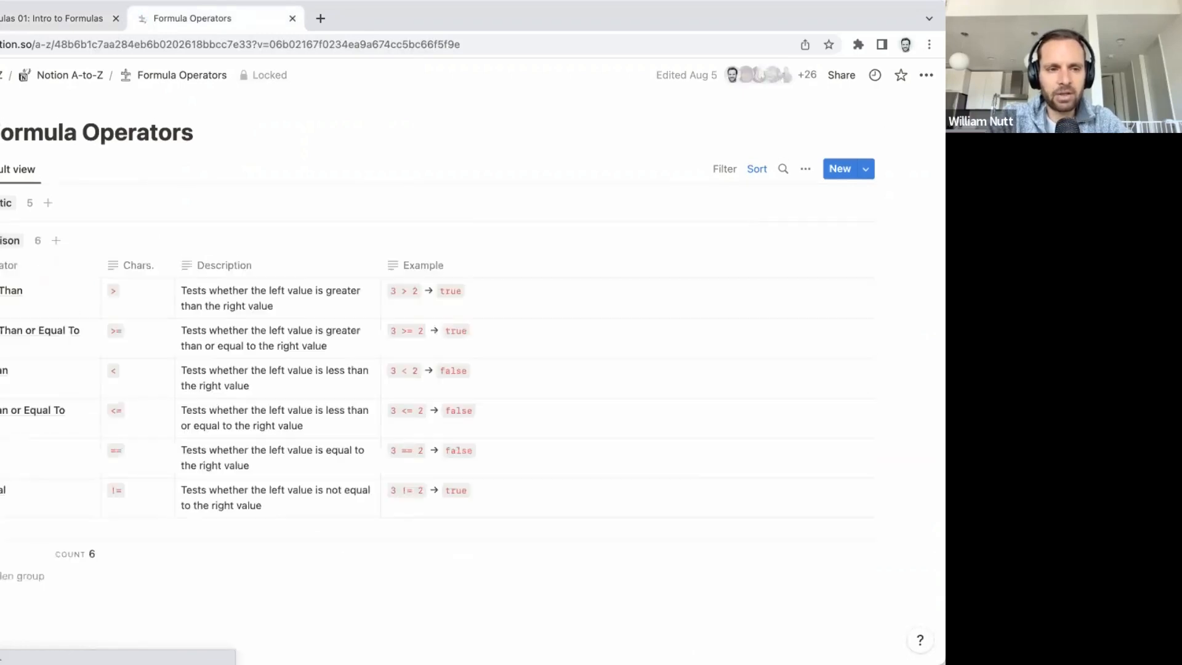
pyautogui.press('super+alt+Left')
# Step: Expand Arithmetic Operators and its Demo to show the Orders table with Subtotal, Tax and Total
pyautogui.click(227, 393)
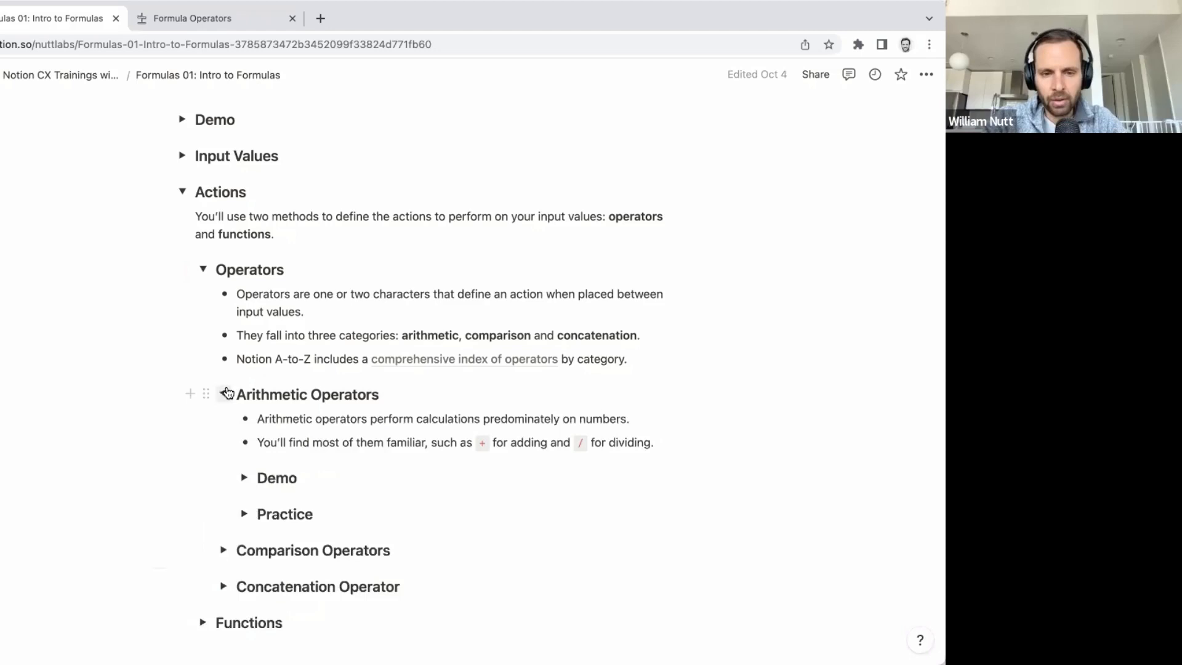
pyautogui.scroll(-5, 227, 393)
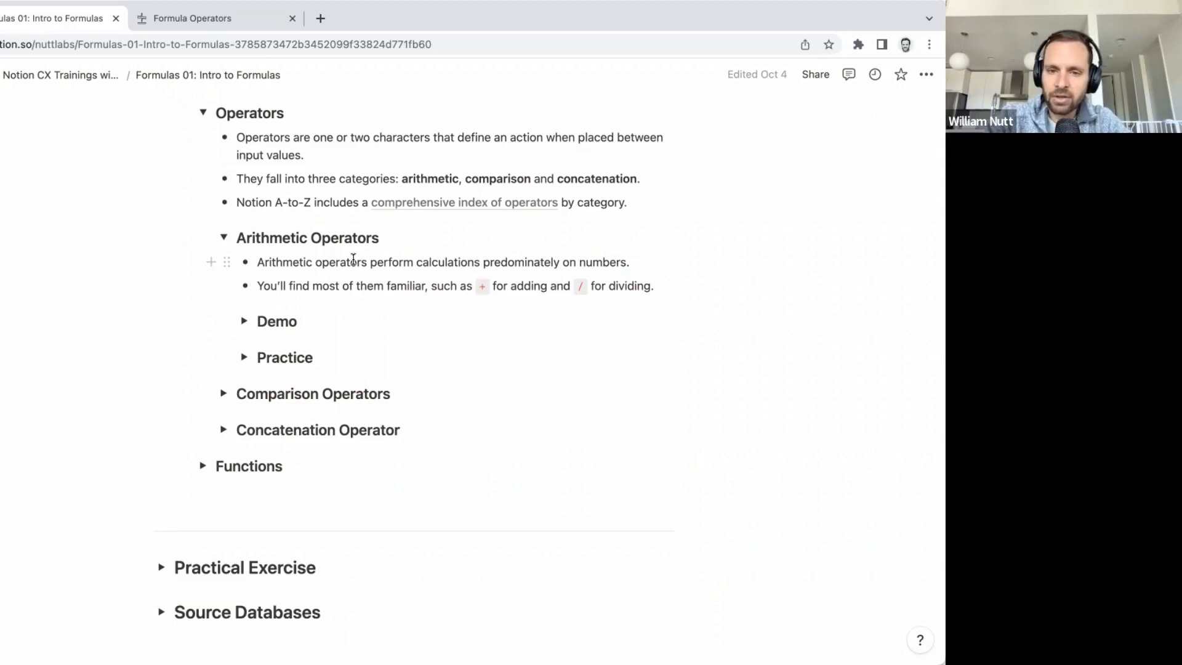
pyautogui.click(244, 322)
pyautogui.scroll(-1, 259, 327)
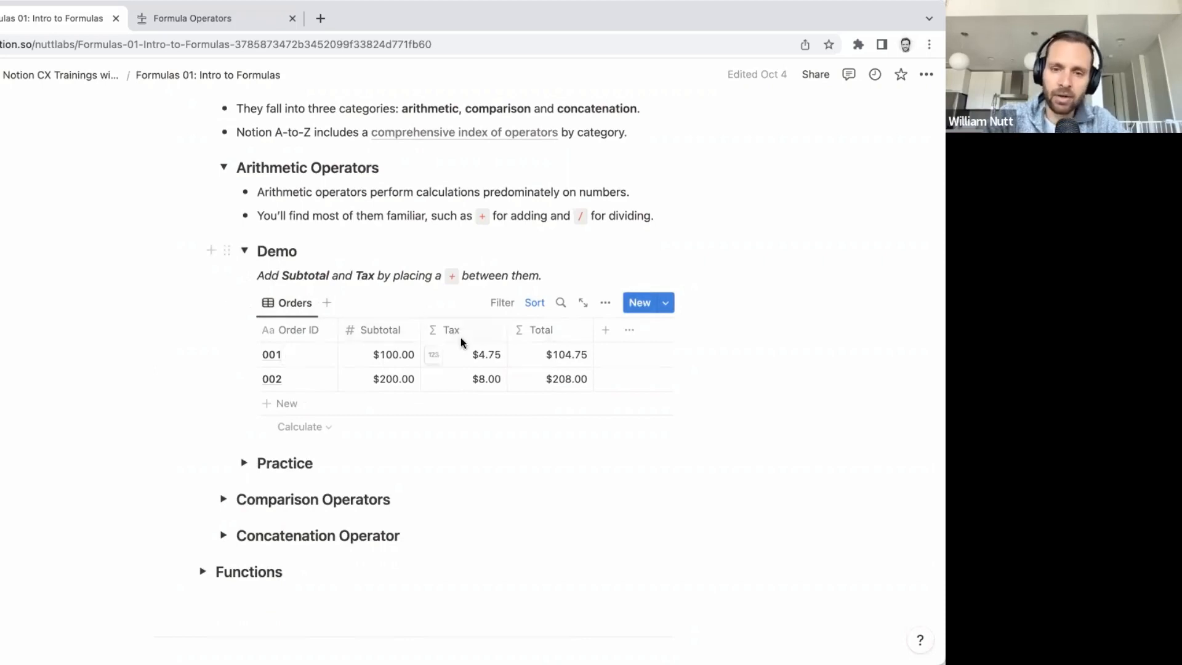
# Step: Inspect the Total formula prop("Subtotal") + prop("Tax") without changing it, then collapse Demo
pyautogui.click(549, 354)
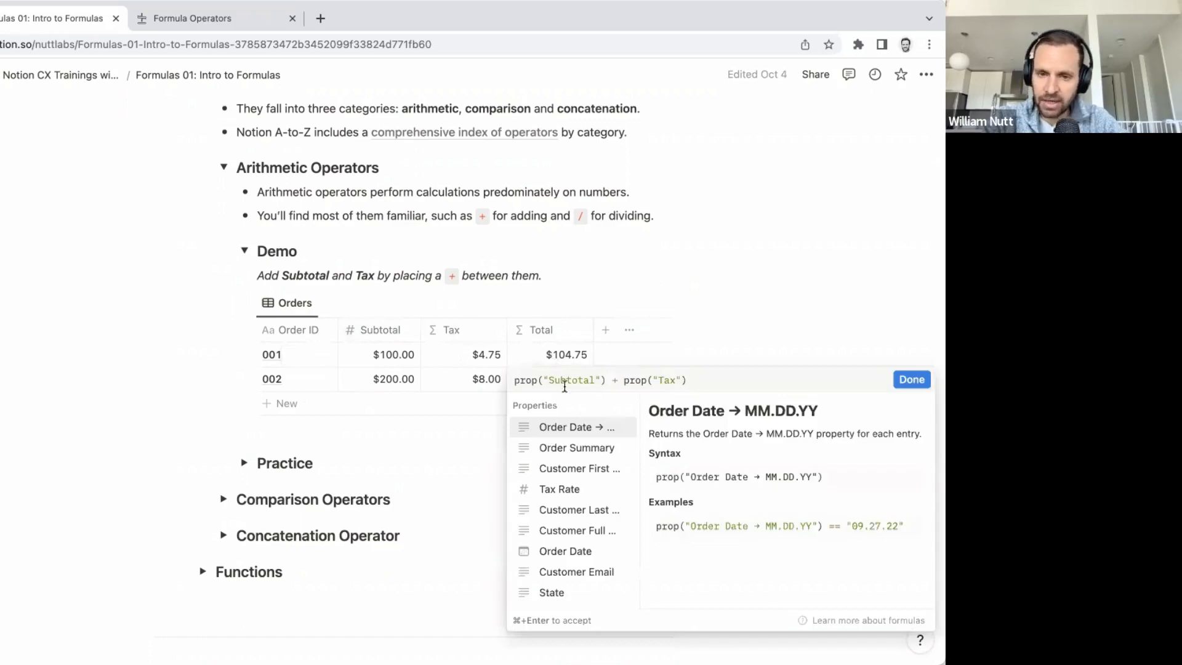
pyautogui.moveTo(604, 379); pyautogui.dragTo(514, 380)
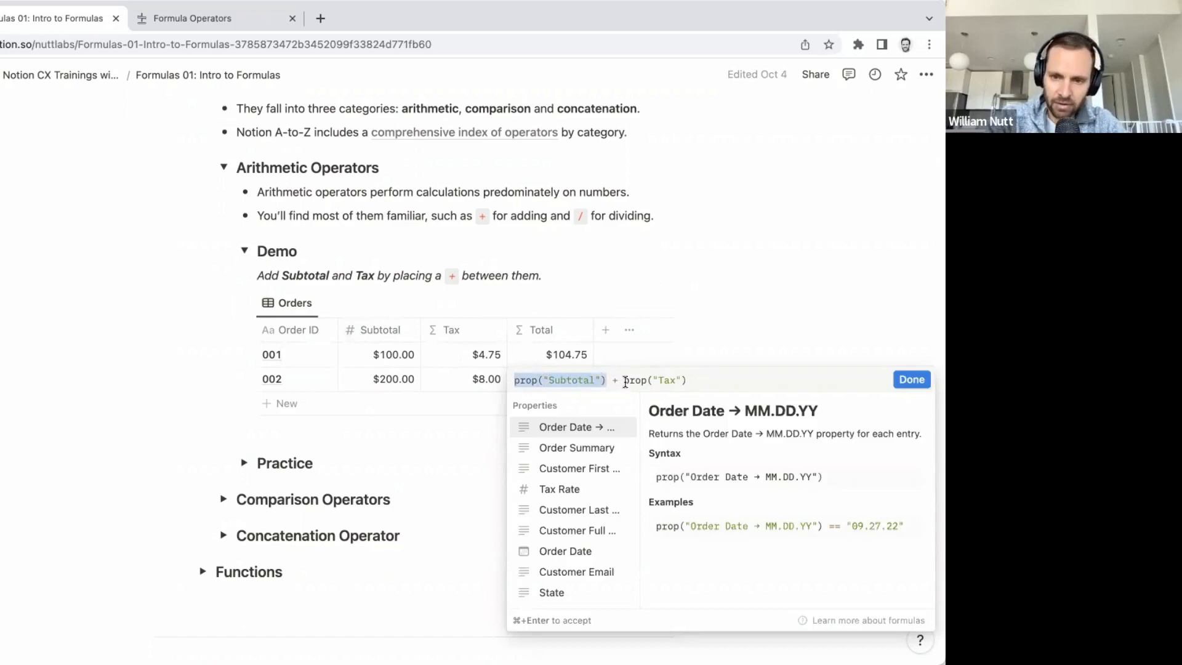
pyautogui.moveTo(626, 382); pyautogui.dragTo(684, 381)
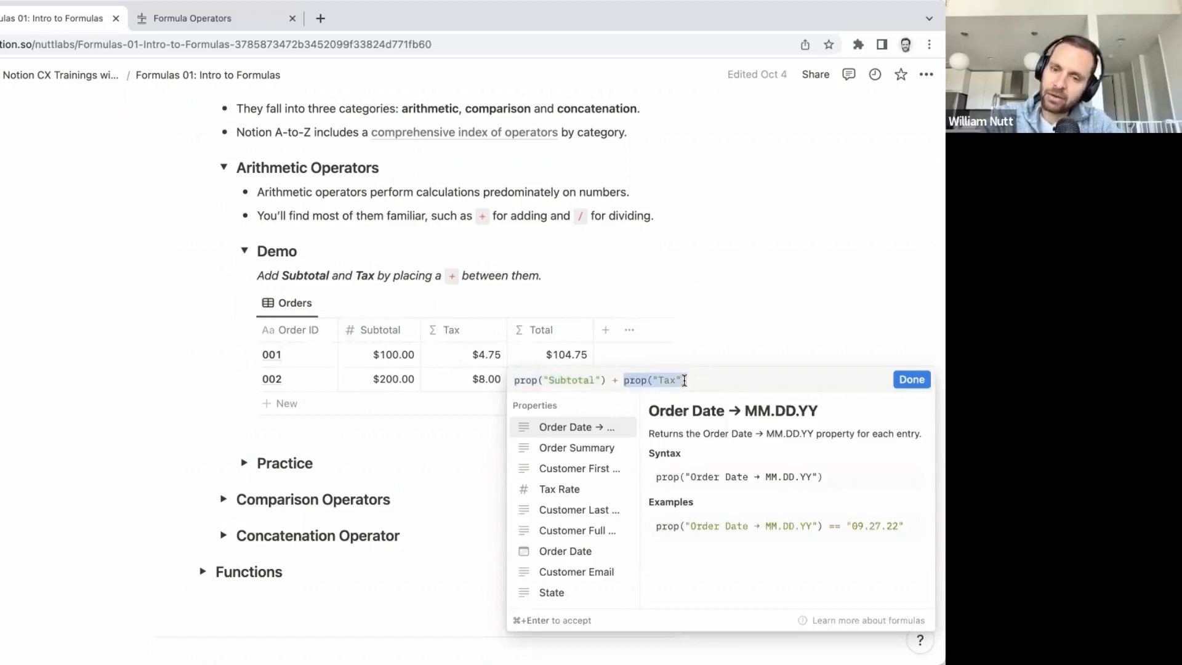
pyautogui.moveTo(684, 381); pyautogui.dragTo(688, 380)
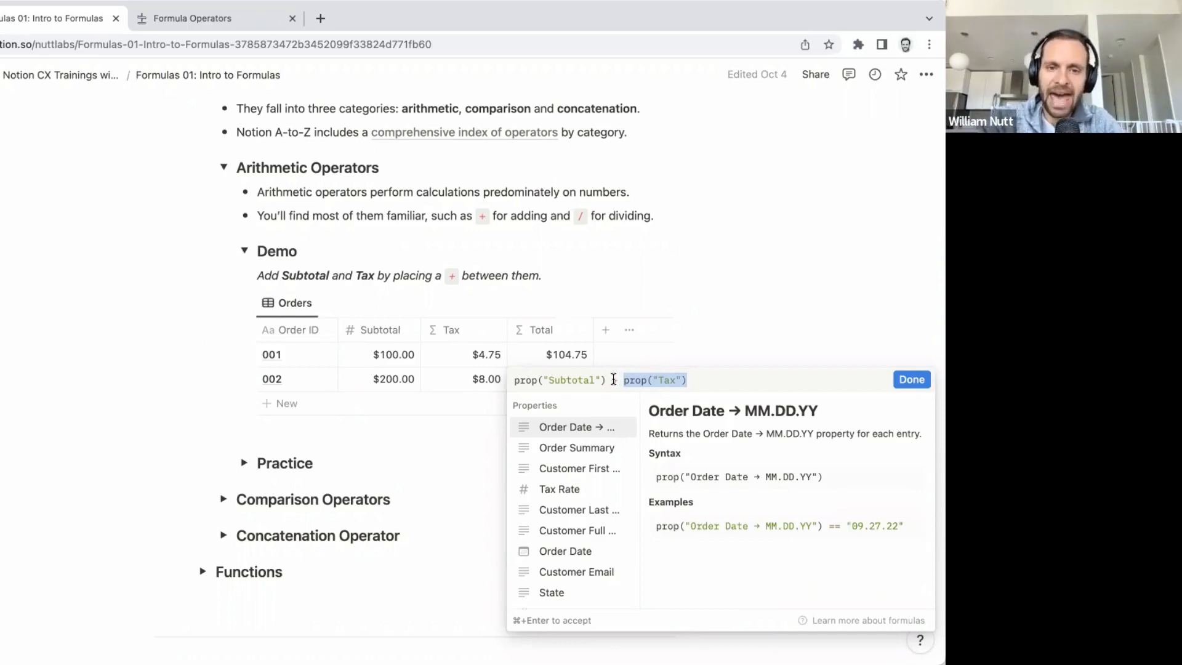
pyautogui.press('Escape')
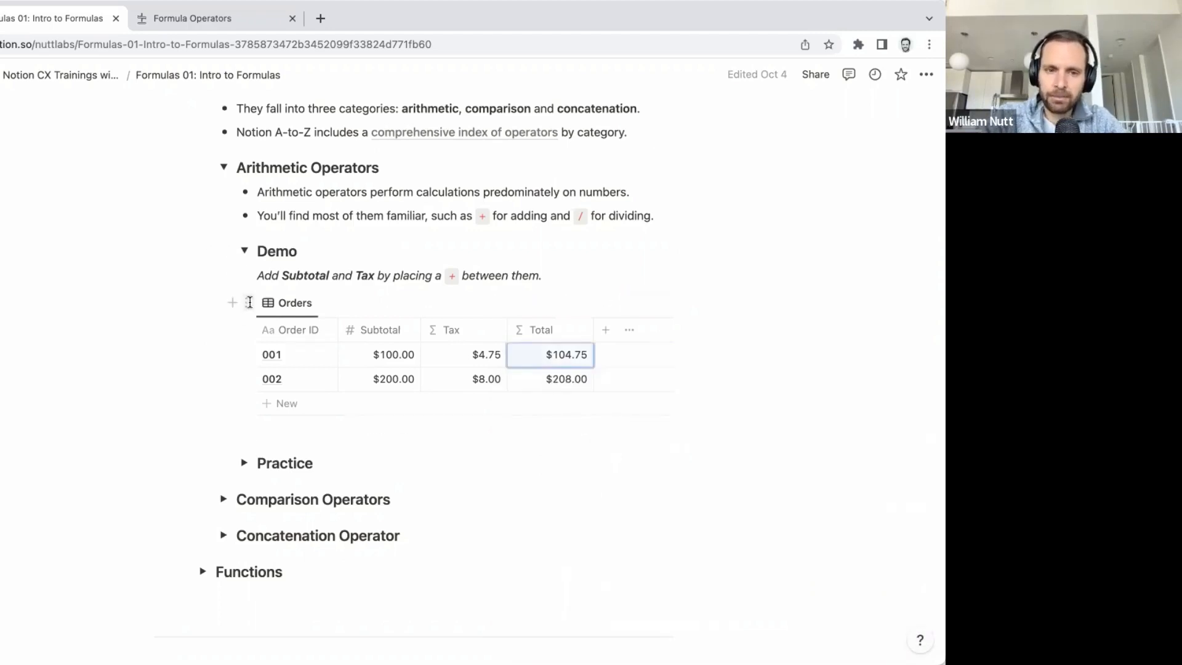
pyautogui.click(244, 251)
# Step: Expand Practice and replace the sandbox Formula prop("Name") with 4 / 2, giving 2 for each item
pyautogui.click(246, 290)
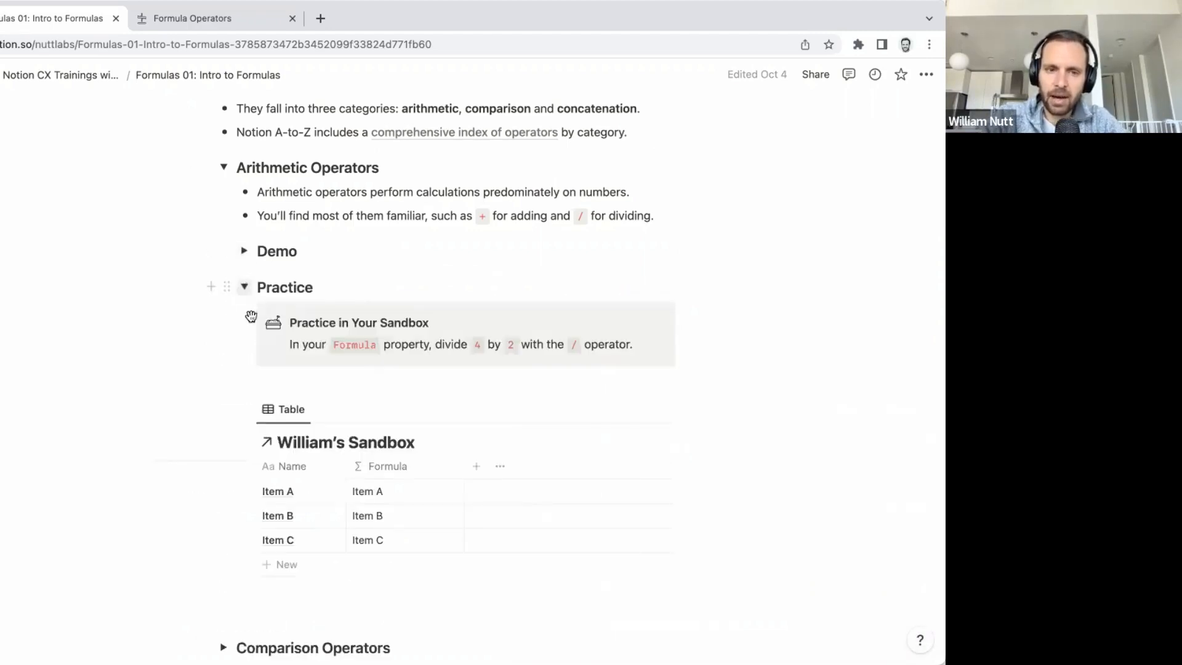
pyautogui.scroll(-2, 256, 338)
pyautogui.scroll(-3, 256, 338)
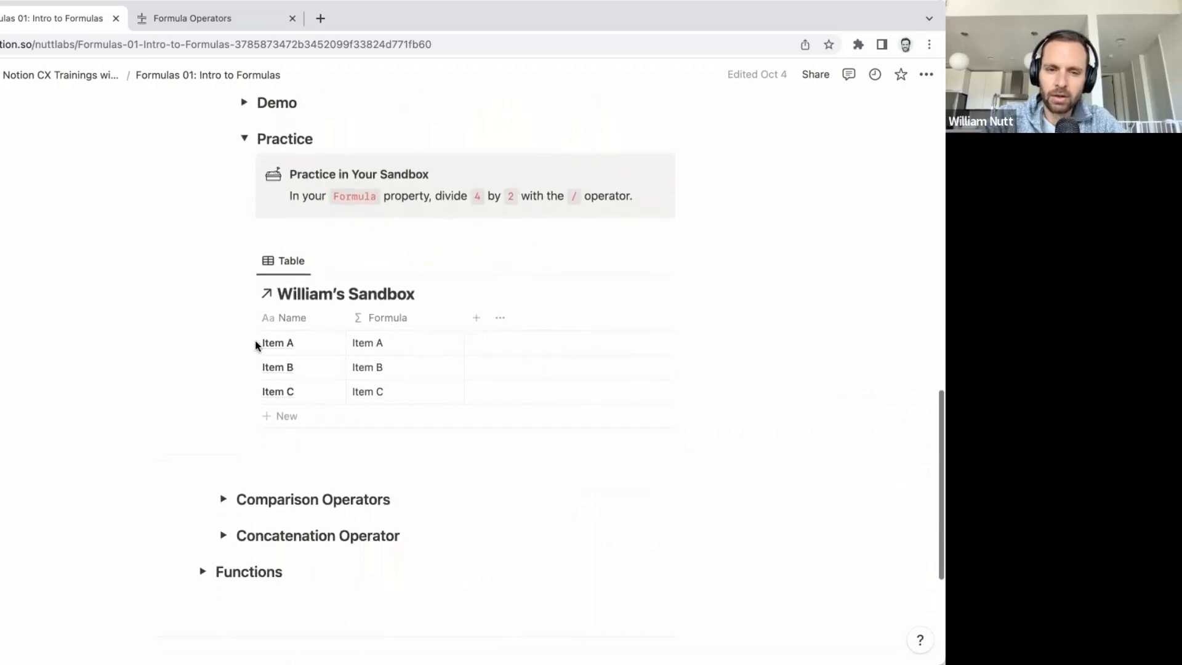
pyautogui.moveTo(323, 339)
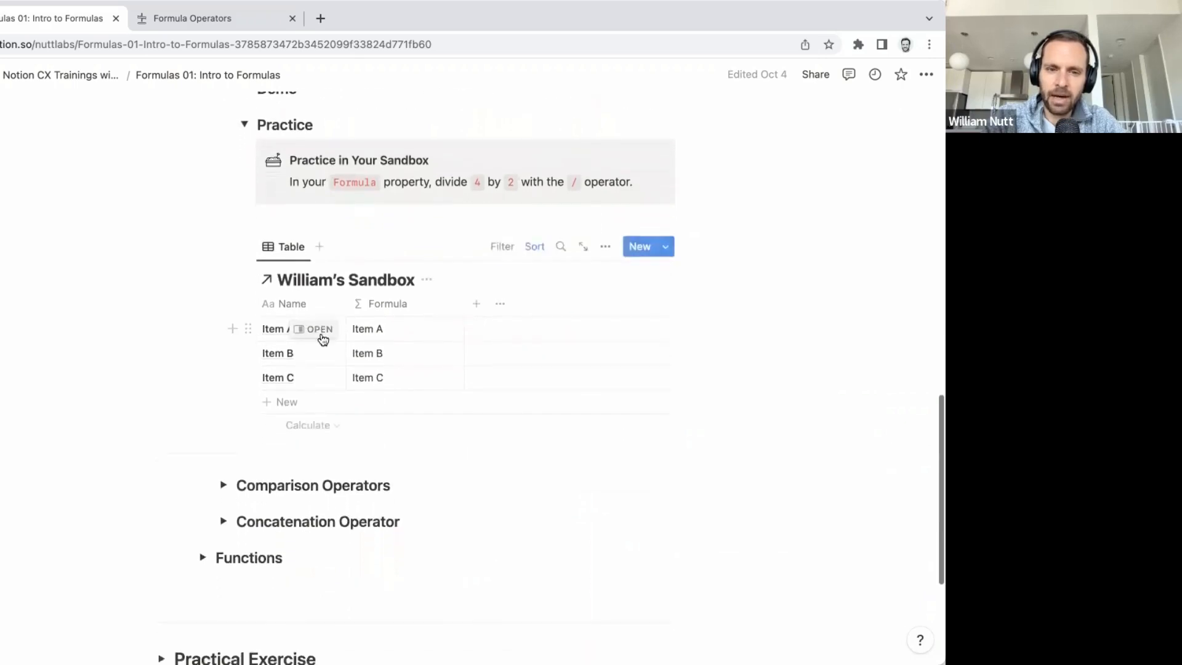
pyautogui.click(398, 330)
pyautogui.press('super+a')
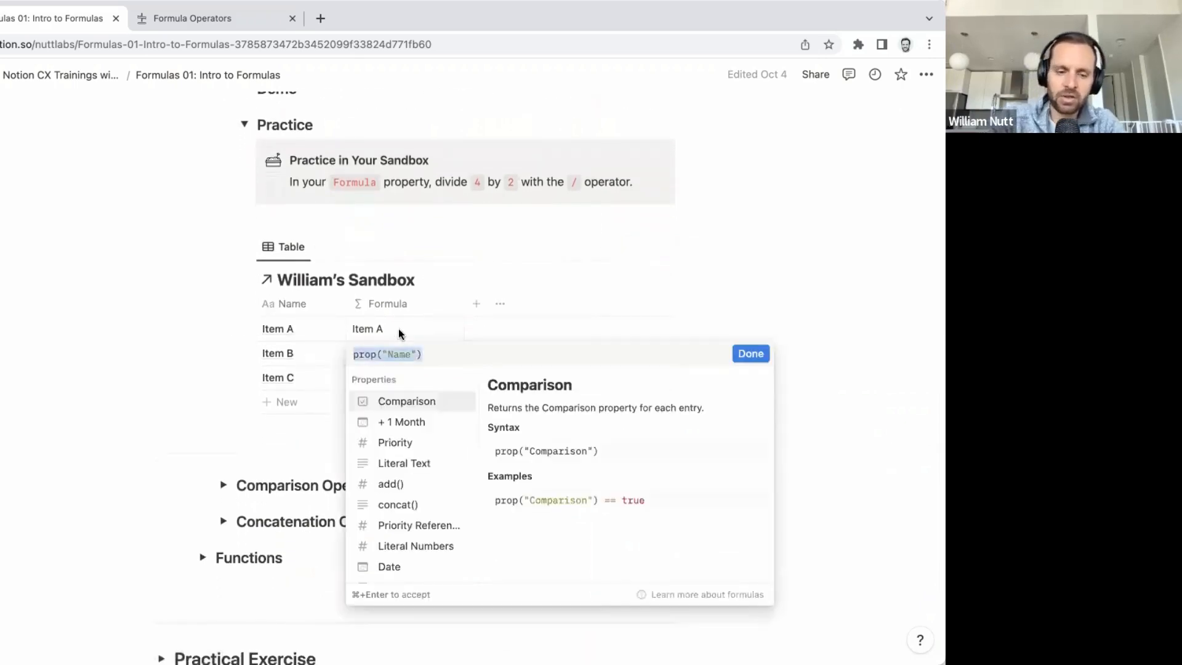
pyautogui.press('BackSpace')
pyautogui.write('4 /')
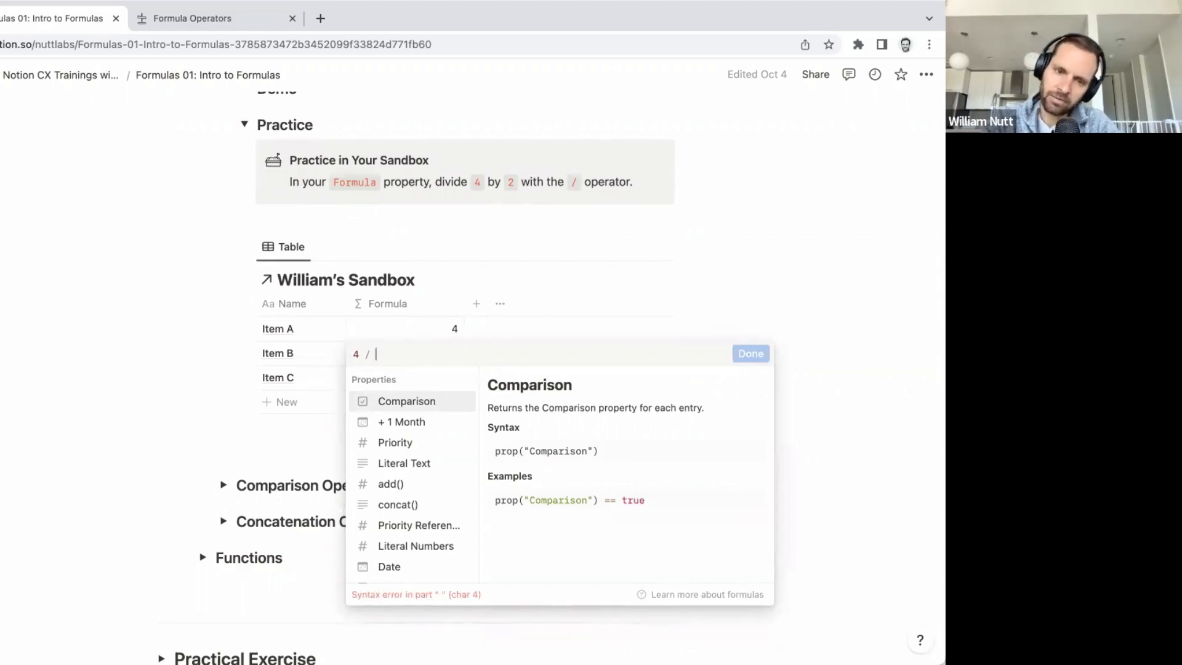
pyautogui.write(' 2')
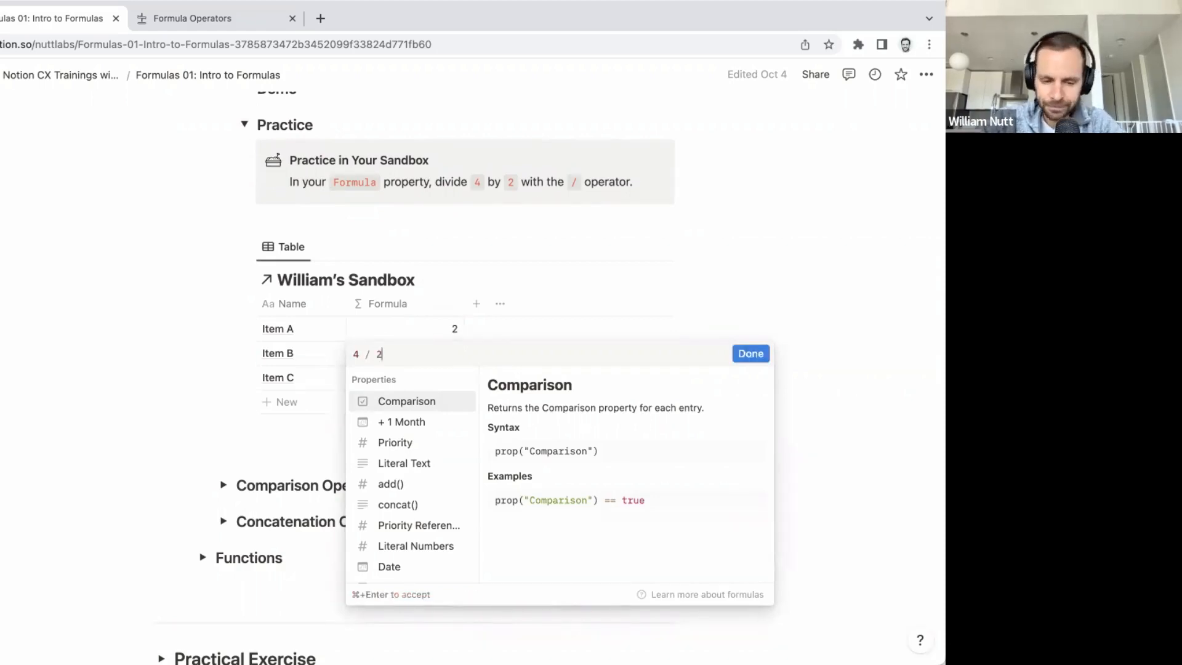
pyautogui.press('super+Return')
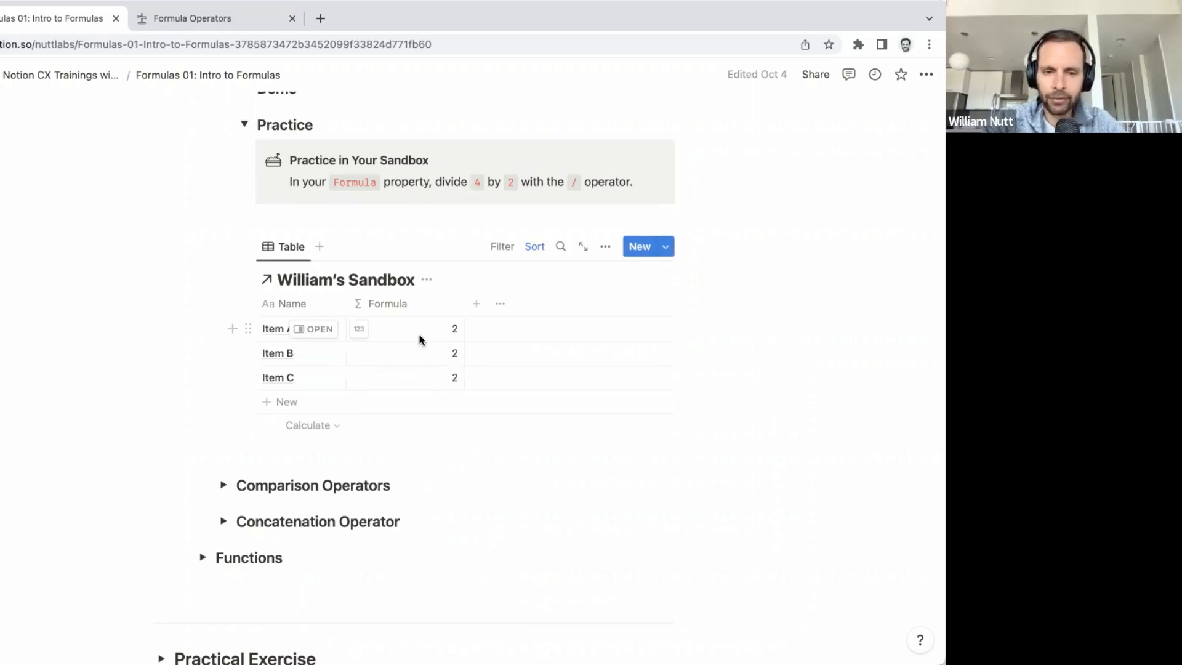
# Step: Try a text divisor in the 4 / 2 formula, discard the change, and collapse Practice
pyautogui.scroll(1, 420, 336)
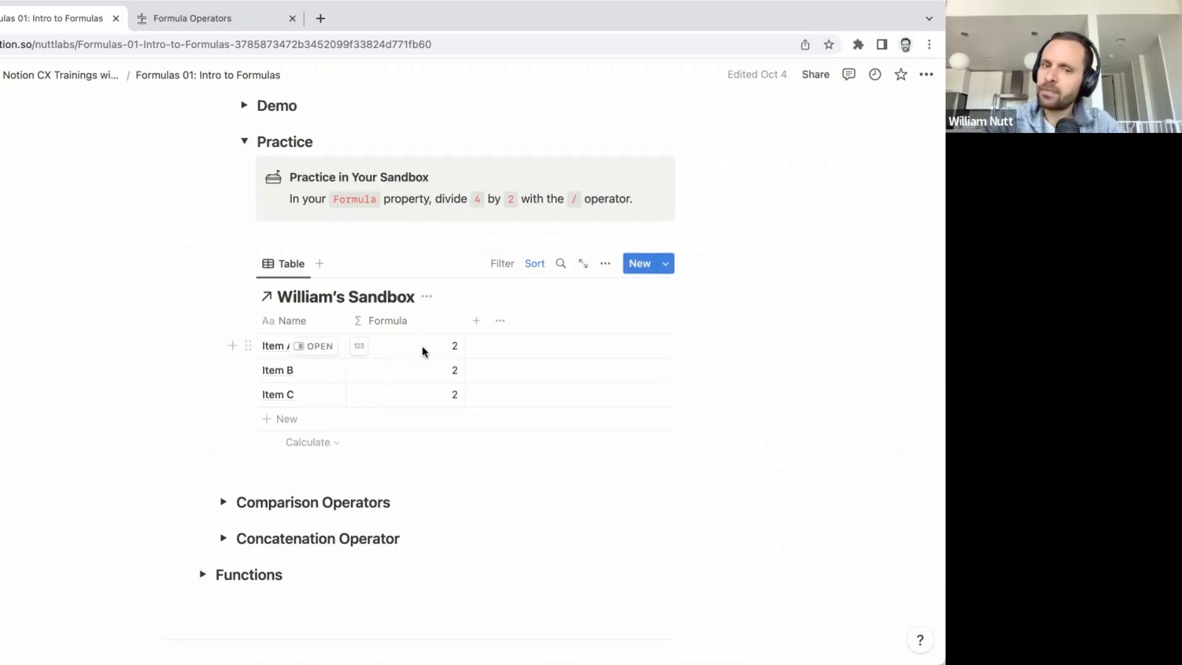
pyautogui.scroll(1, 422, 354)
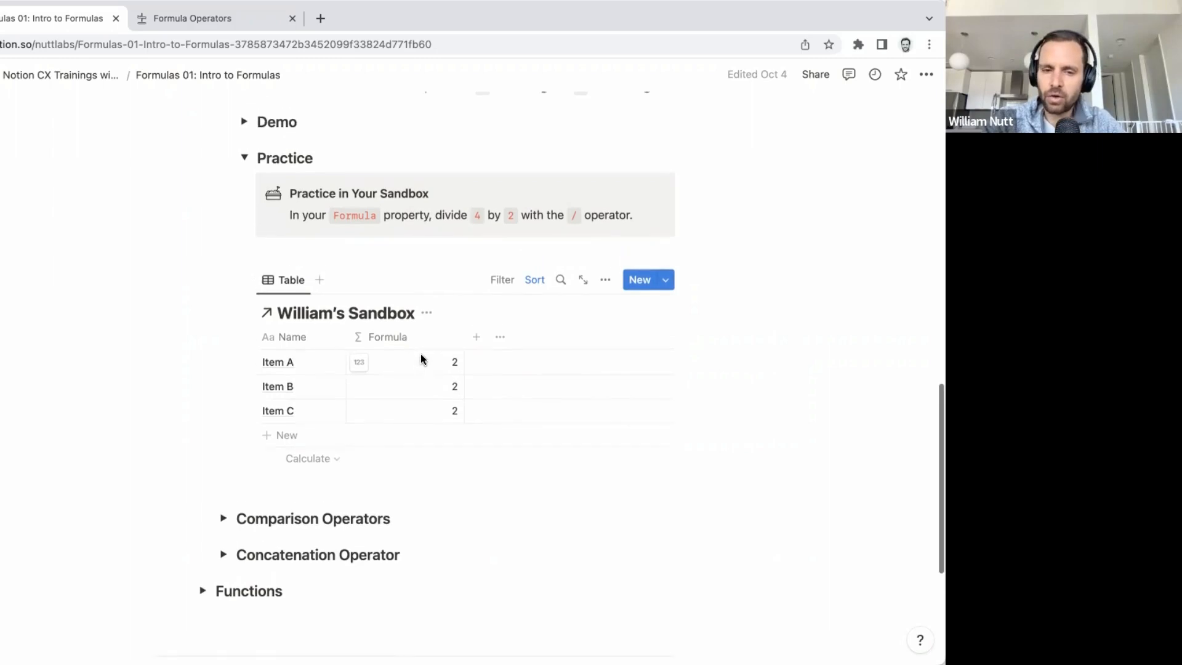
pyautogui.scroll(1, 421, 355)
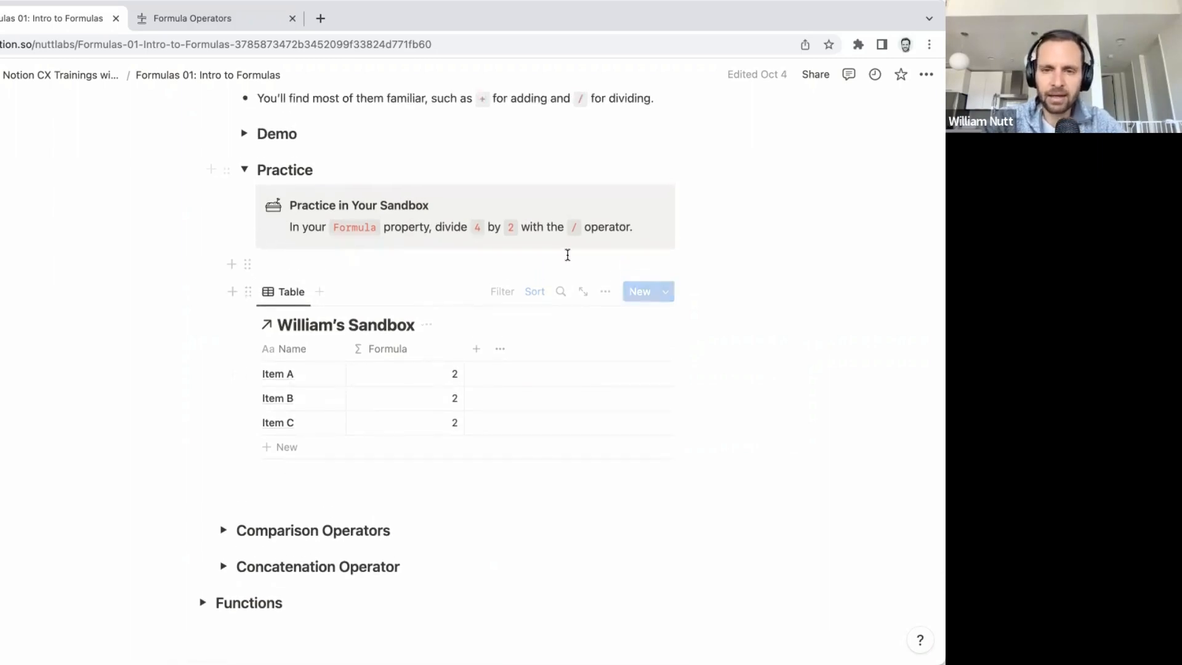
pyautogui.scroll(1, 440, 368)
pyautogui.scroll(3, 440, 368)
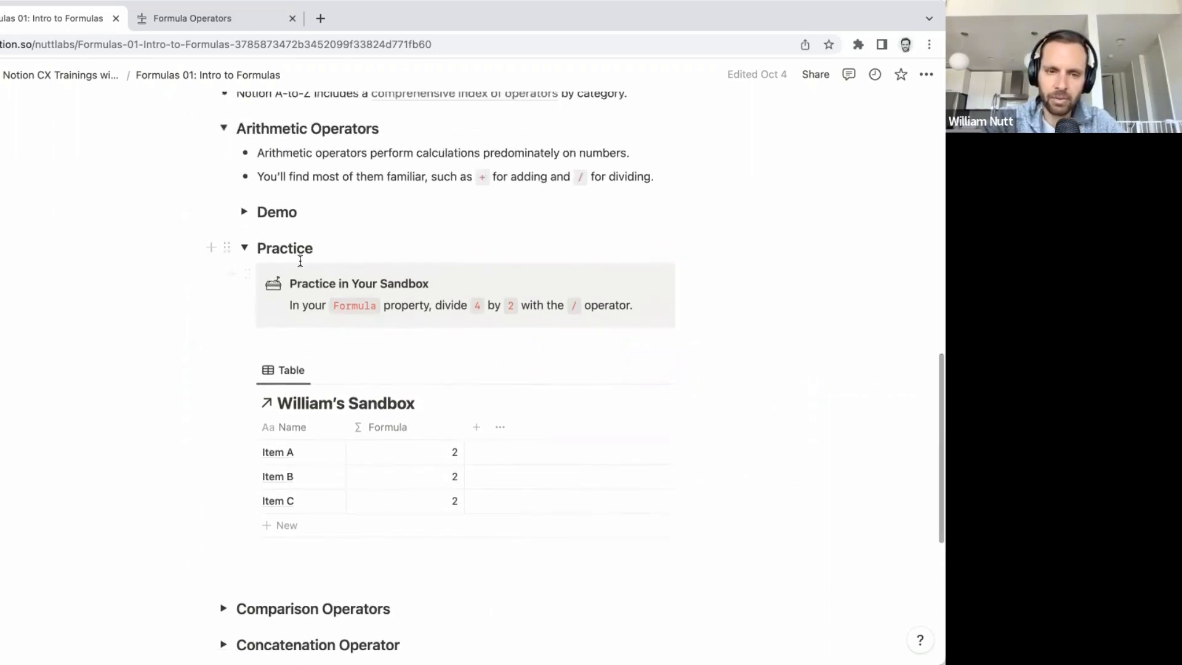
pyautogui.click(422, 473)
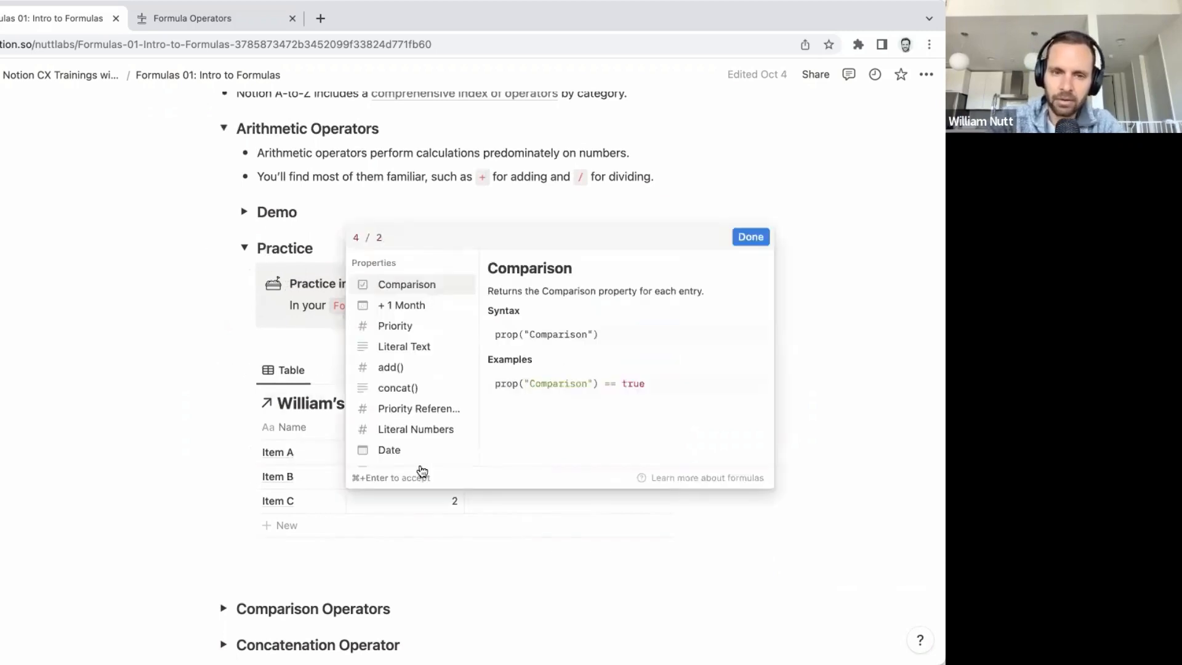
pyautogui.press('BackSpace')
pyautogui.write('"Two"')
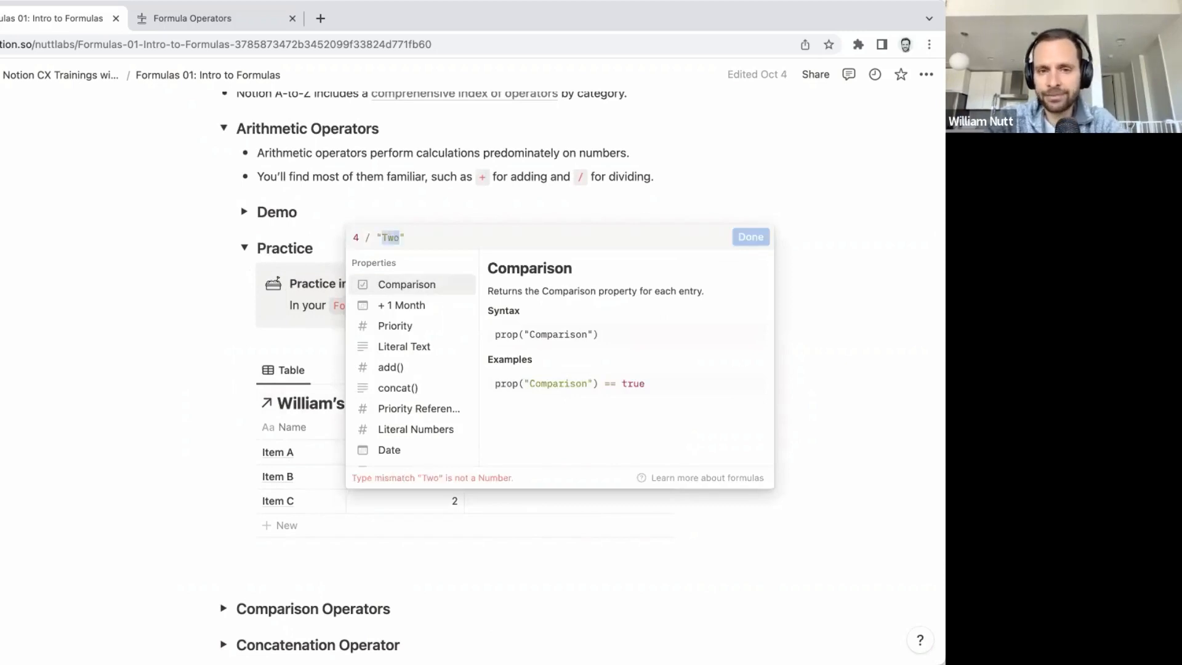
pyautogui.write('William')
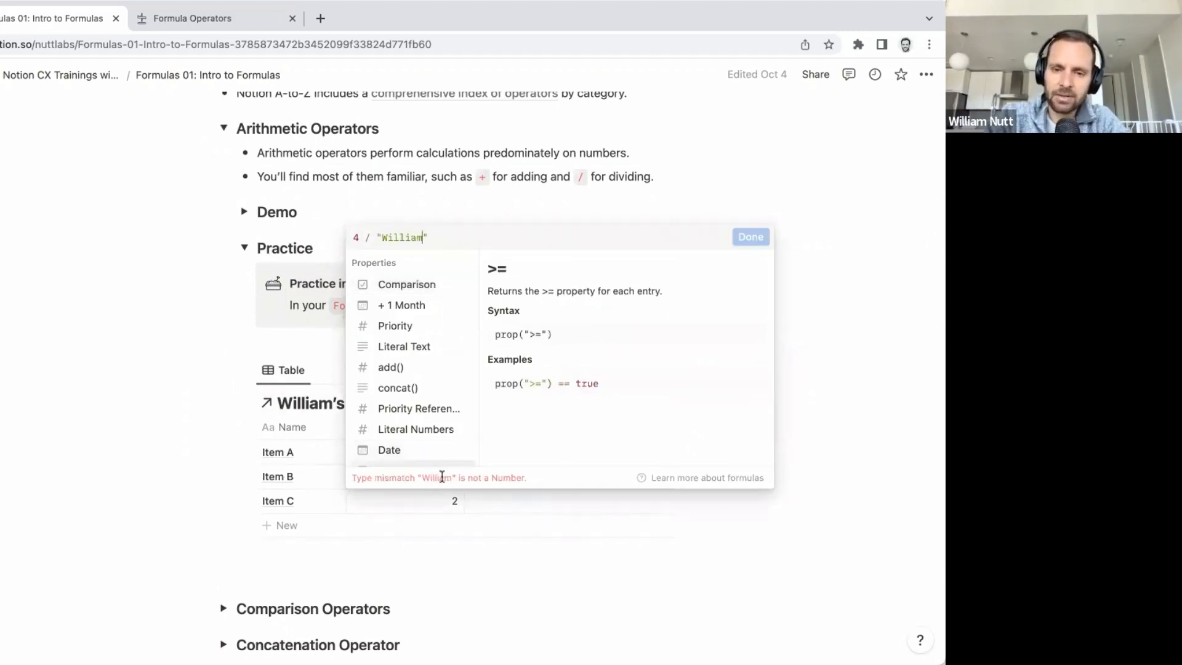
pyautogui.press('Escape')
pyautogui.click(241, 299)
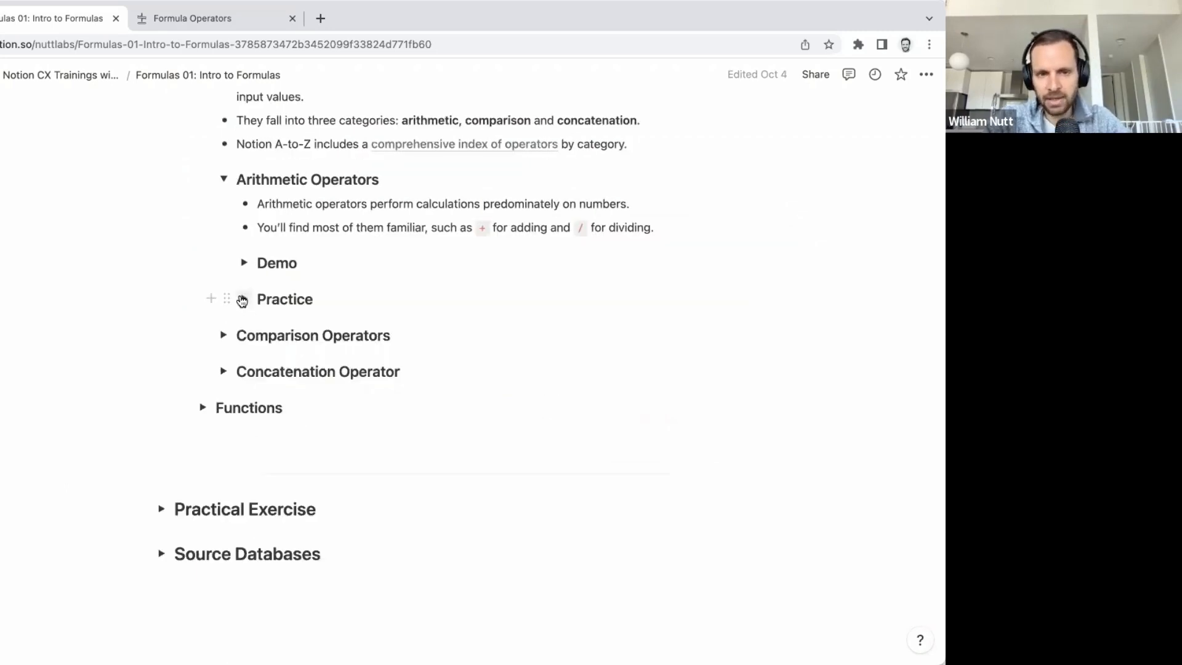
# Step: Collapse Arithmetic Operators and expand the Comparison Operators section
pyautogui.click(223, 178)
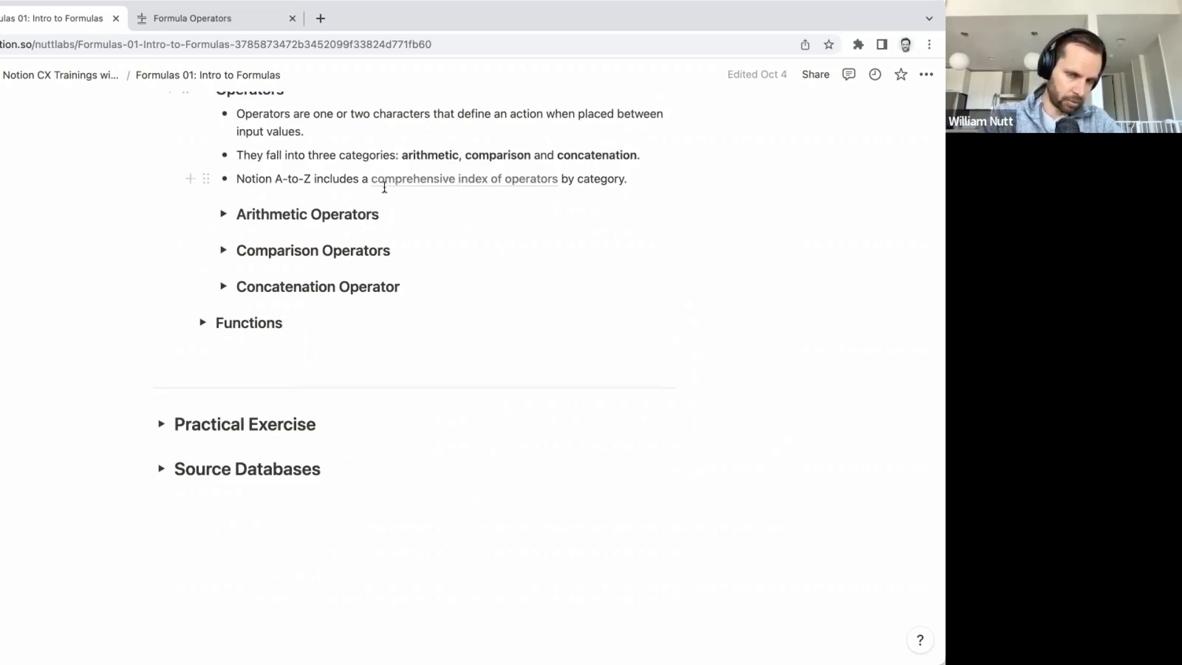
pyautogui.scroll(5, 298, 201)
pyautogui.scroll(-2, 298, 206)
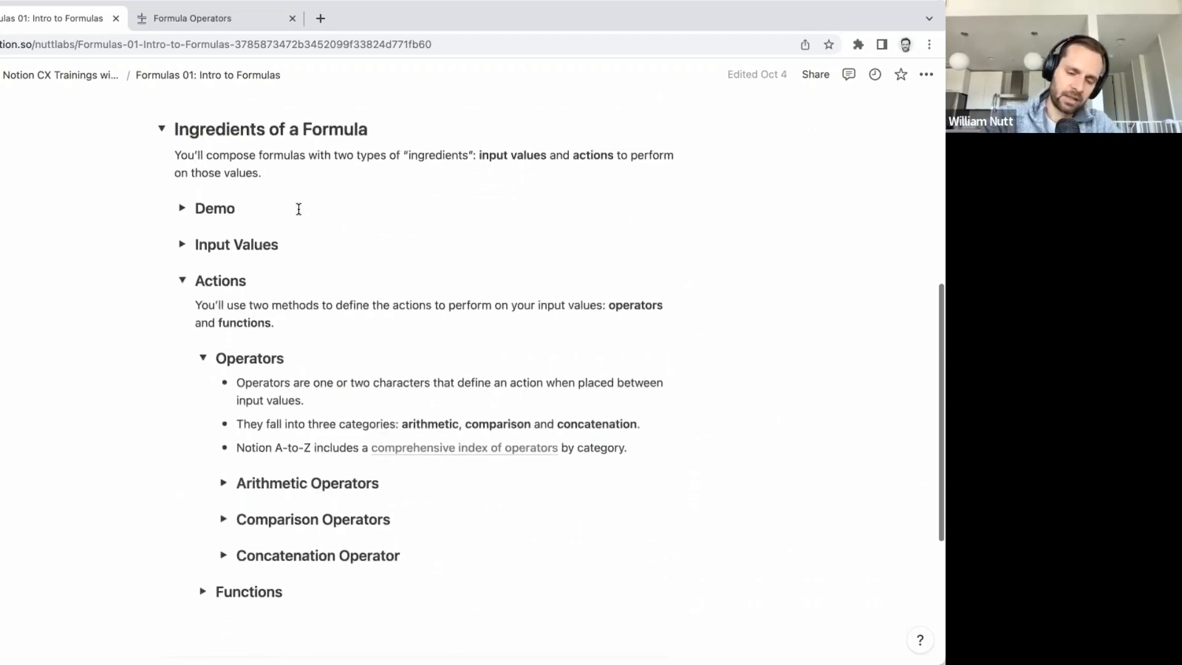
pyautogui.scroll(-1, 298, 207)
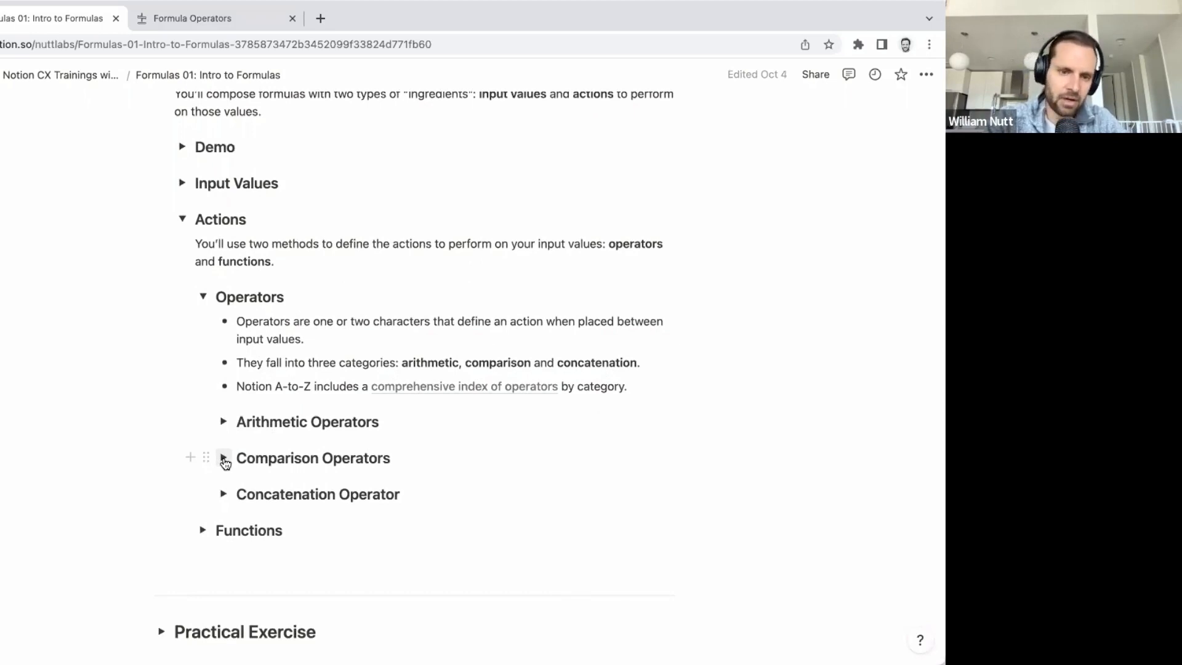
pyautogui.click(224, 459)
pyautogui.scroll(-4, 198, 430)
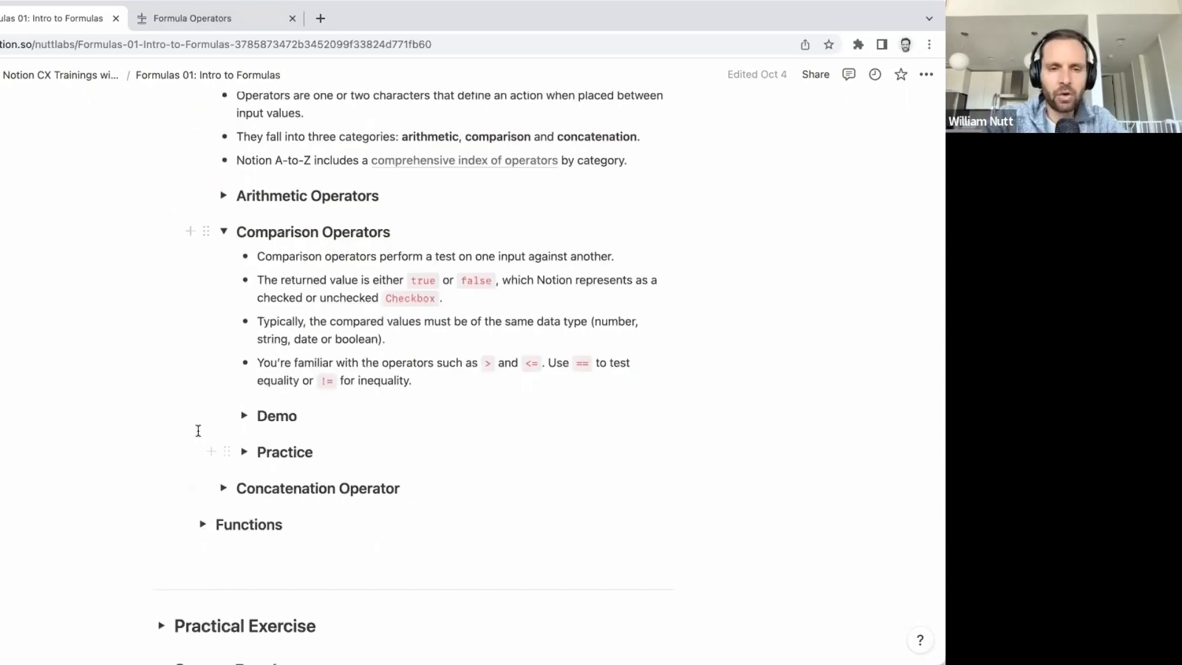
# Step: Read through the comparison explanation, highlighting the == and != operators in turn
pyautogui.click(358, 275)
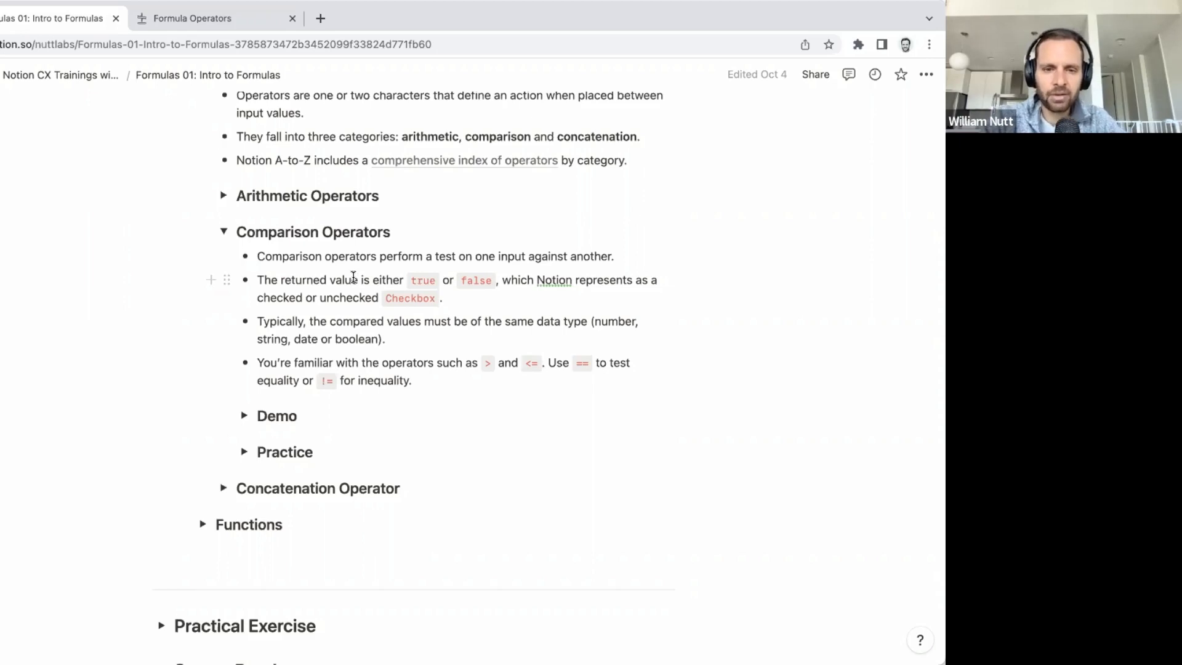
pyautogui.scroll(-1, 353, 278)
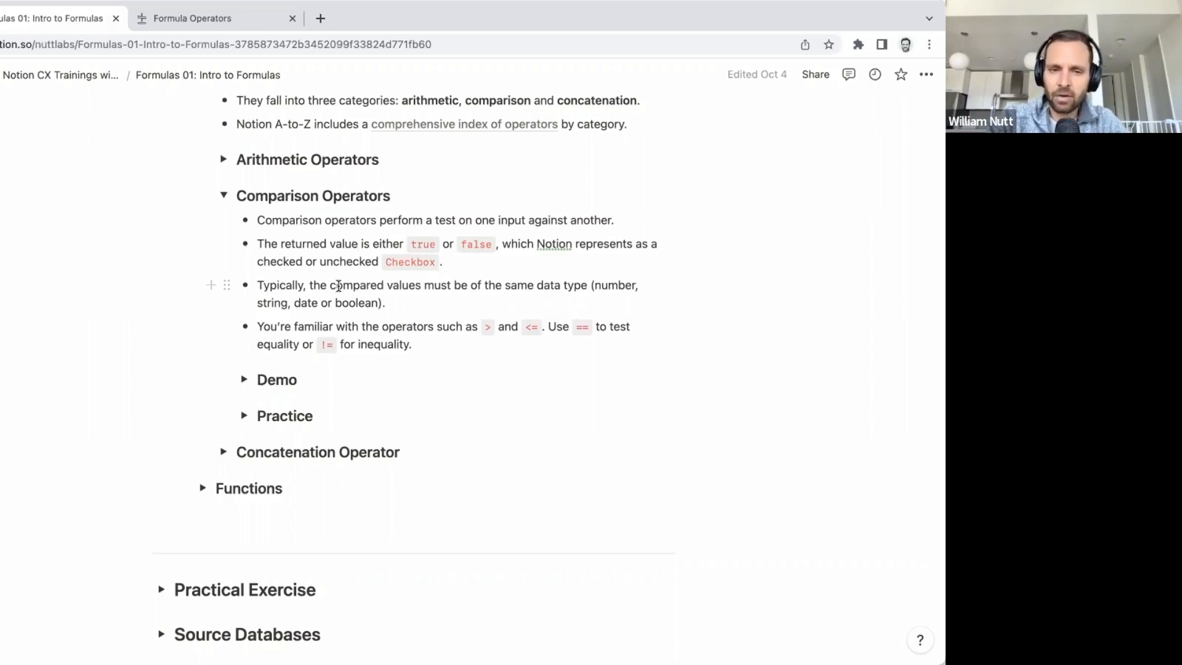
pyautogui.scroll(-1, 339, 286)
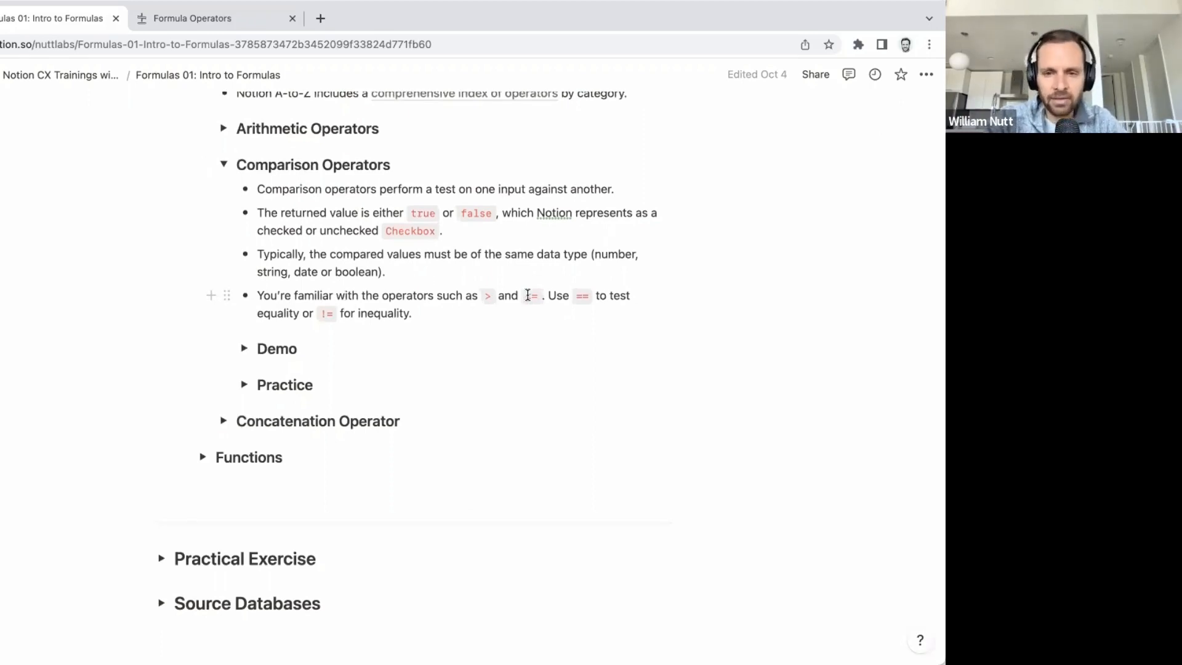
pyautogui.scroll(-1, 403, 281)
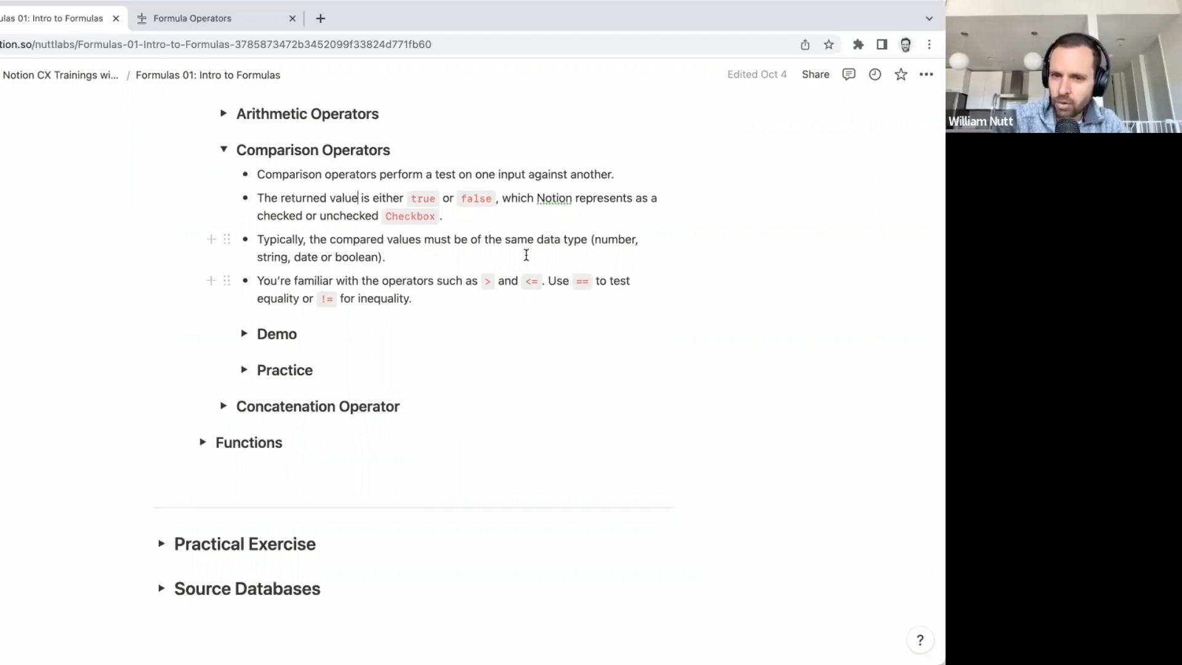
pyautogui.doubleClick(586, 281)
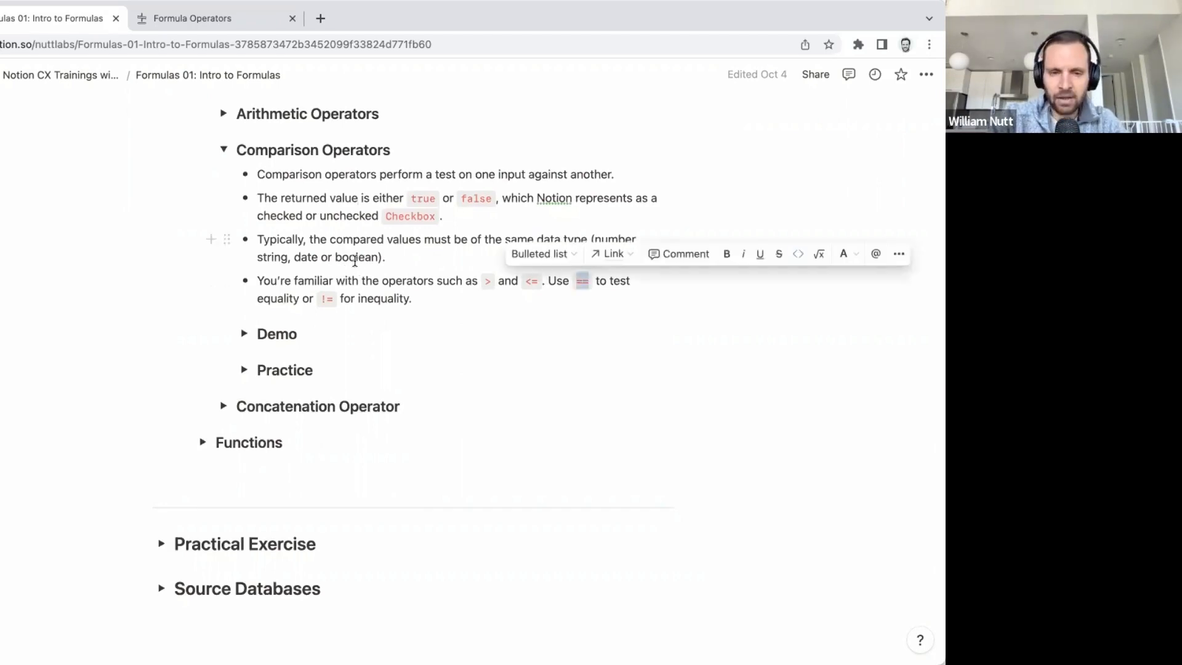
pyautogui.doubleClick(325, 300)
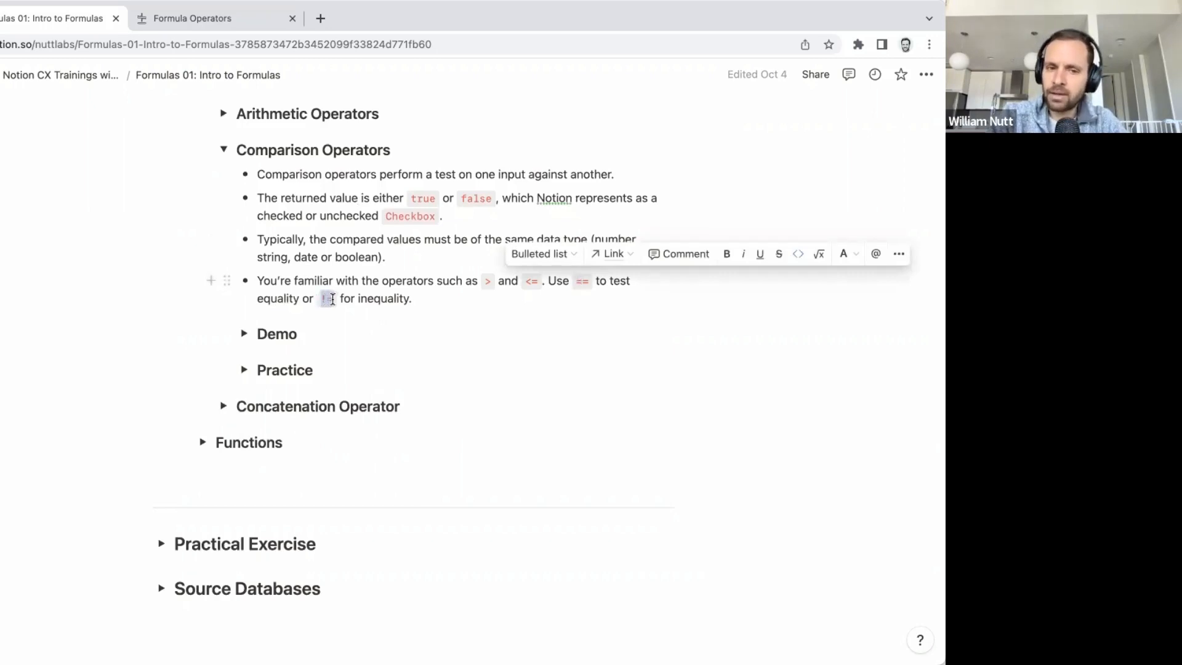
pyautogui.click(273, 281)
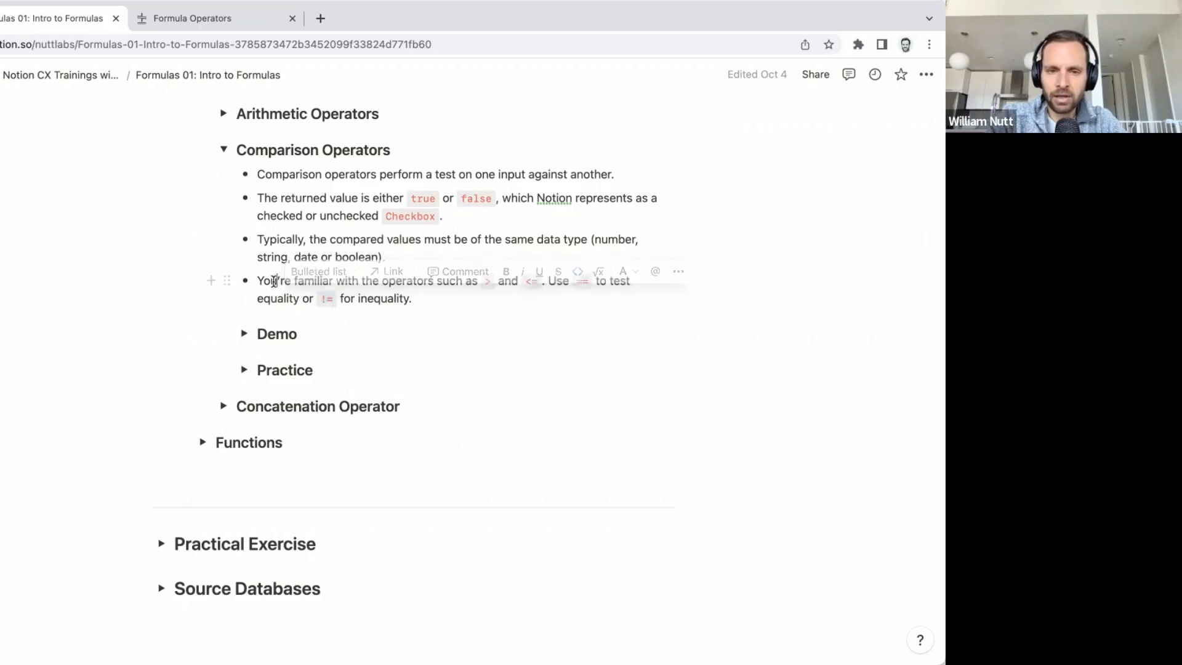
pyautogui.scroll(1, 319, 246)
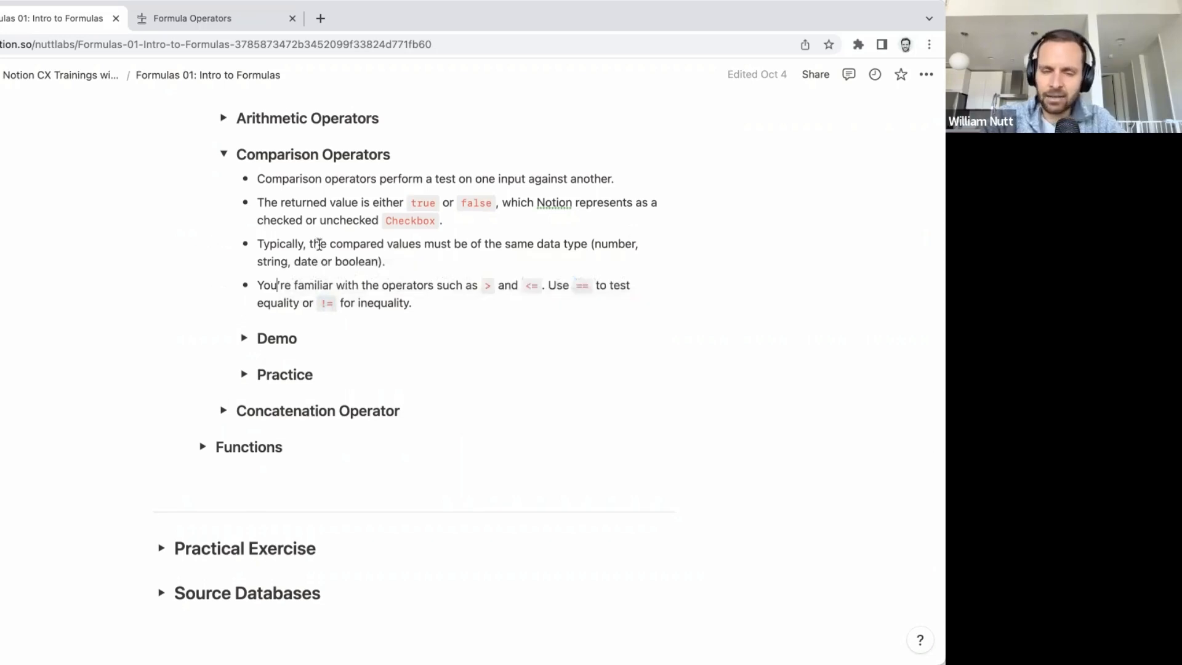
# Step: Expand the comparison Demo and change Item A's Comparison formula from 2 <= 3 to 2 == 3
pyautogui.click(245, 340)
pyautogui.scroll(-4, 248, 345)
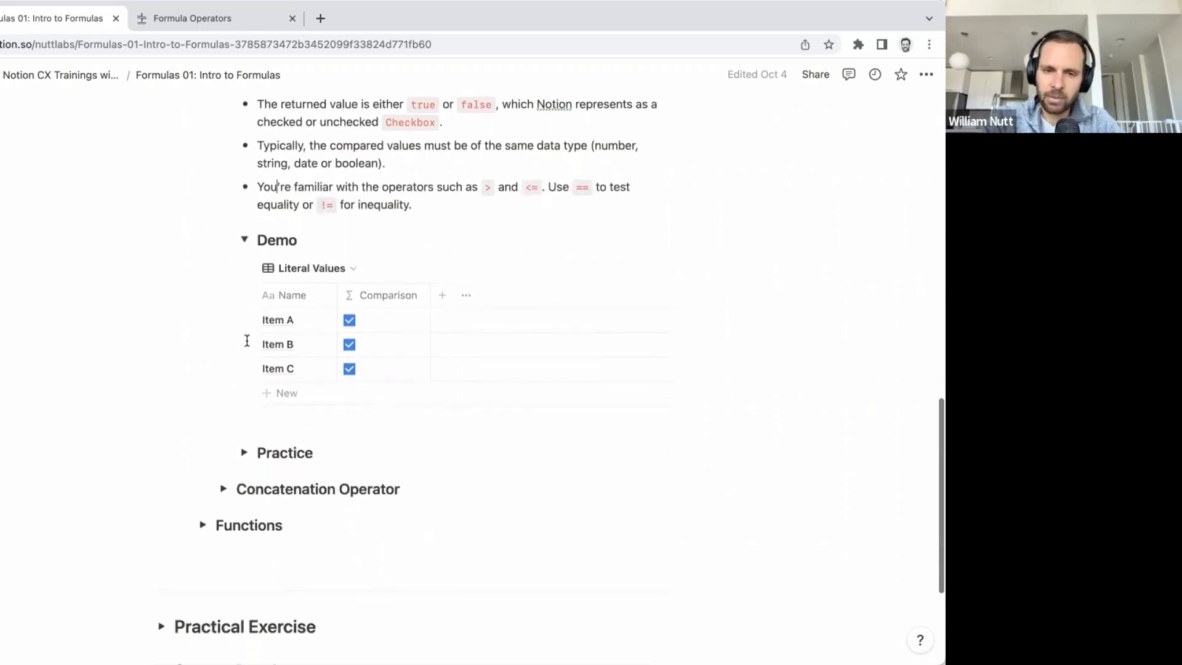
pyautogui.click(380, 307)
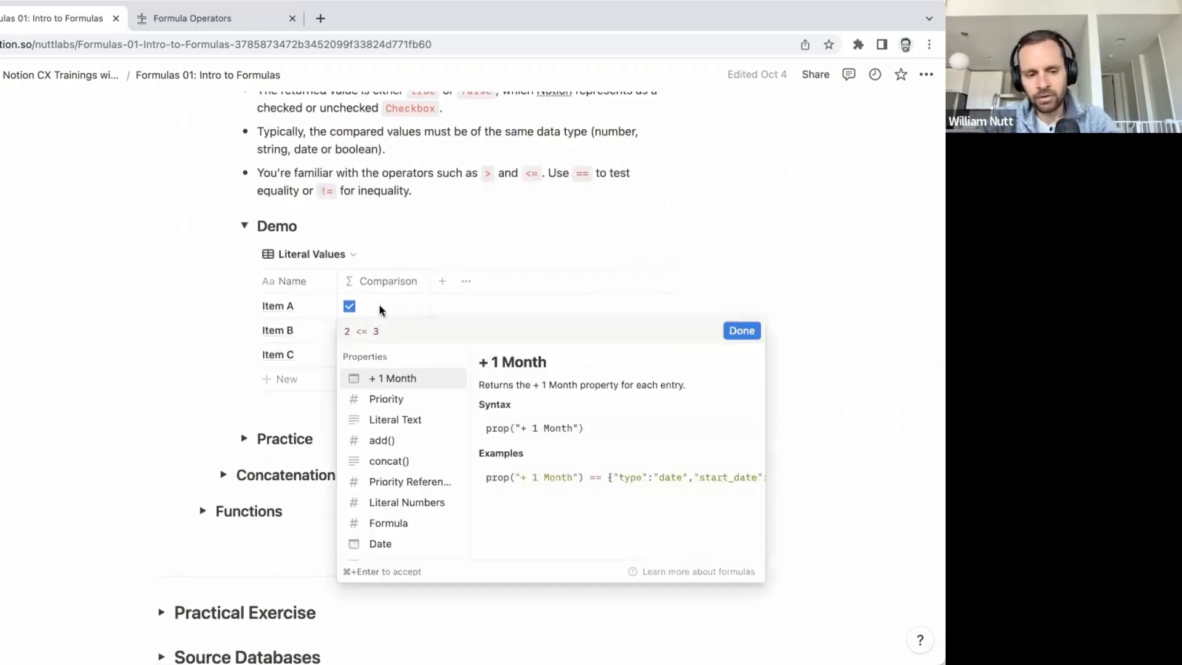
pyautogui.press('BackSpace')
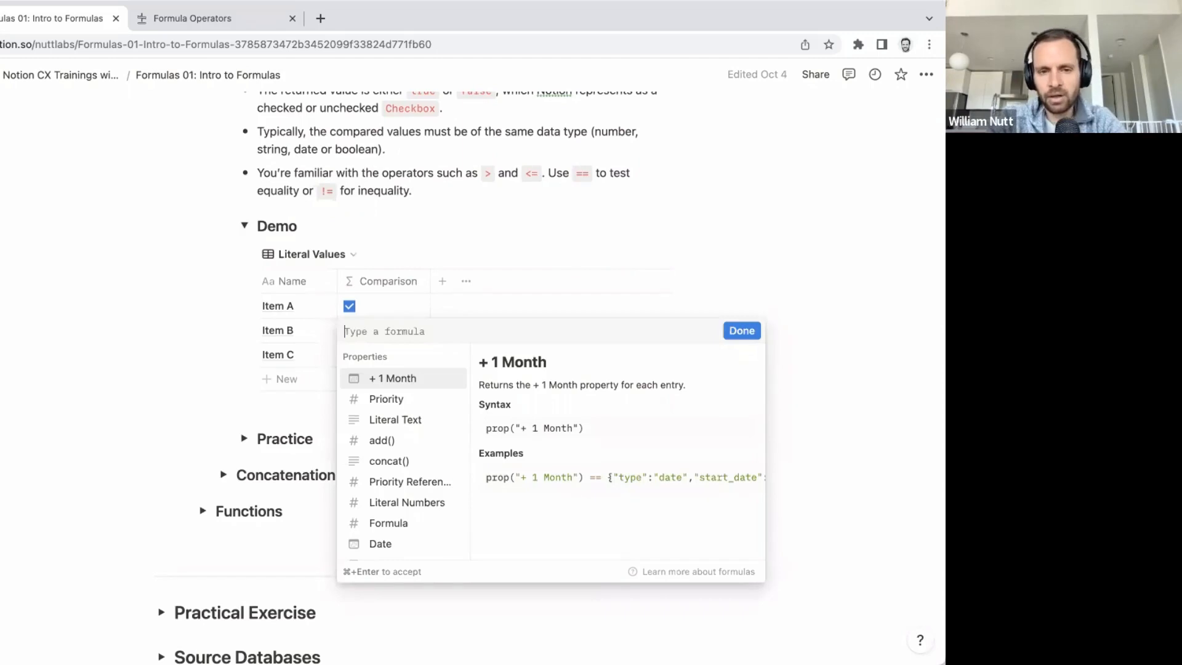
pyautogui.write('2')
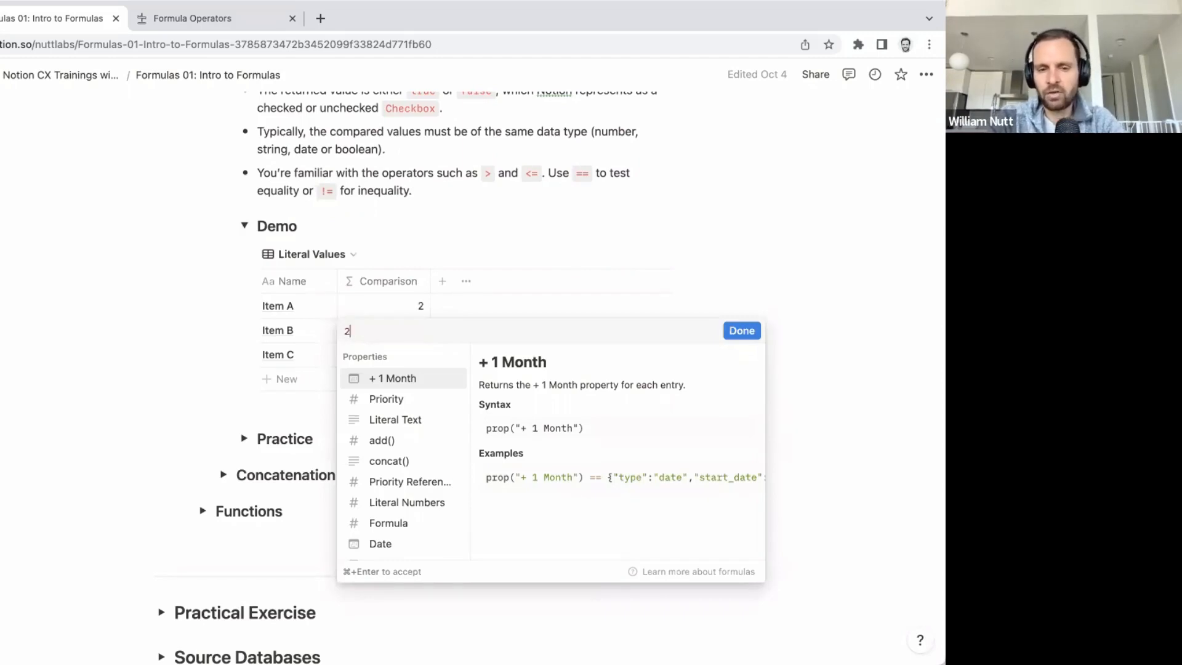
pyautogui.write(' ==')
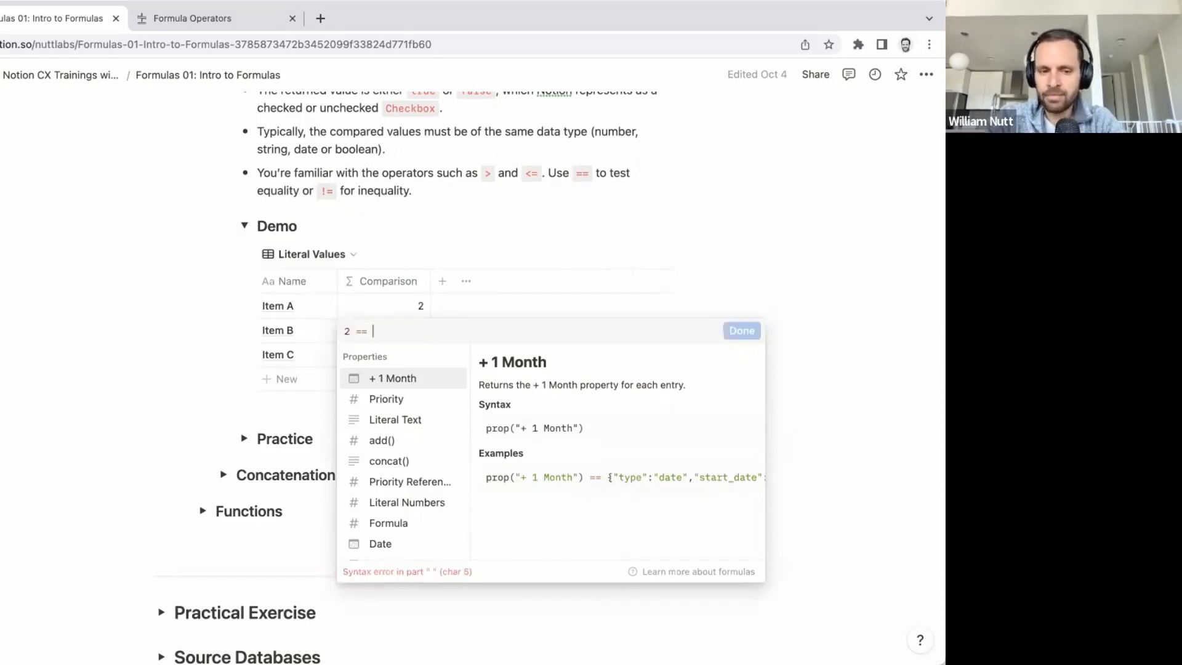
pyautogui.write(' 3')
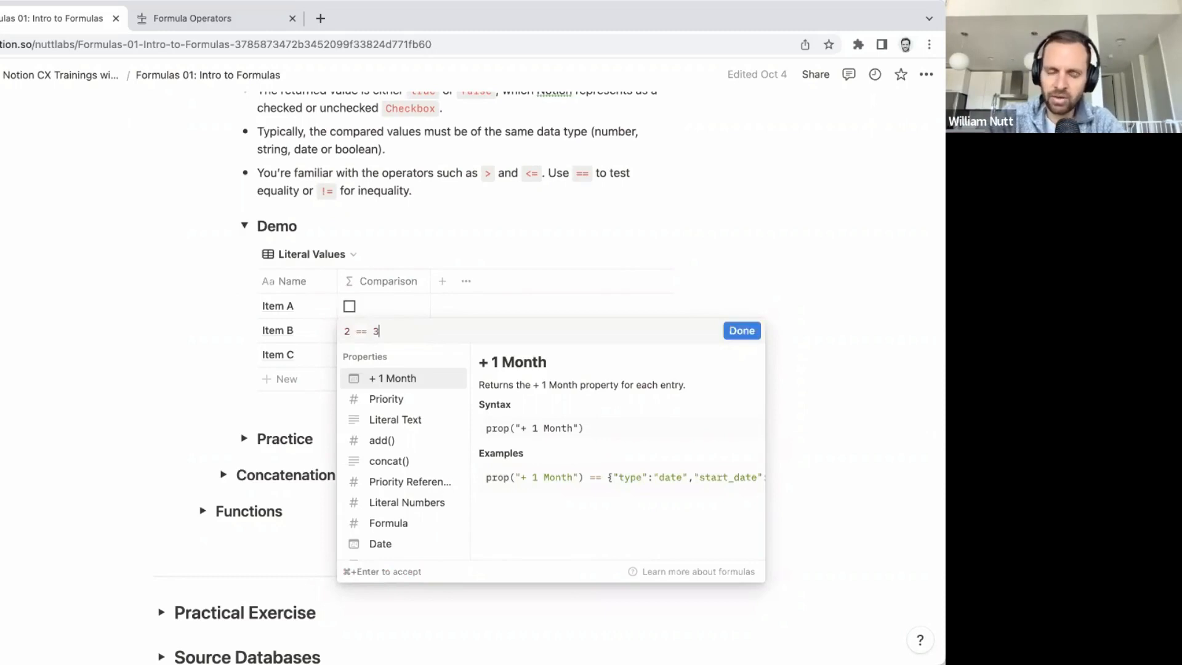
pyautogui.press('super+Return')
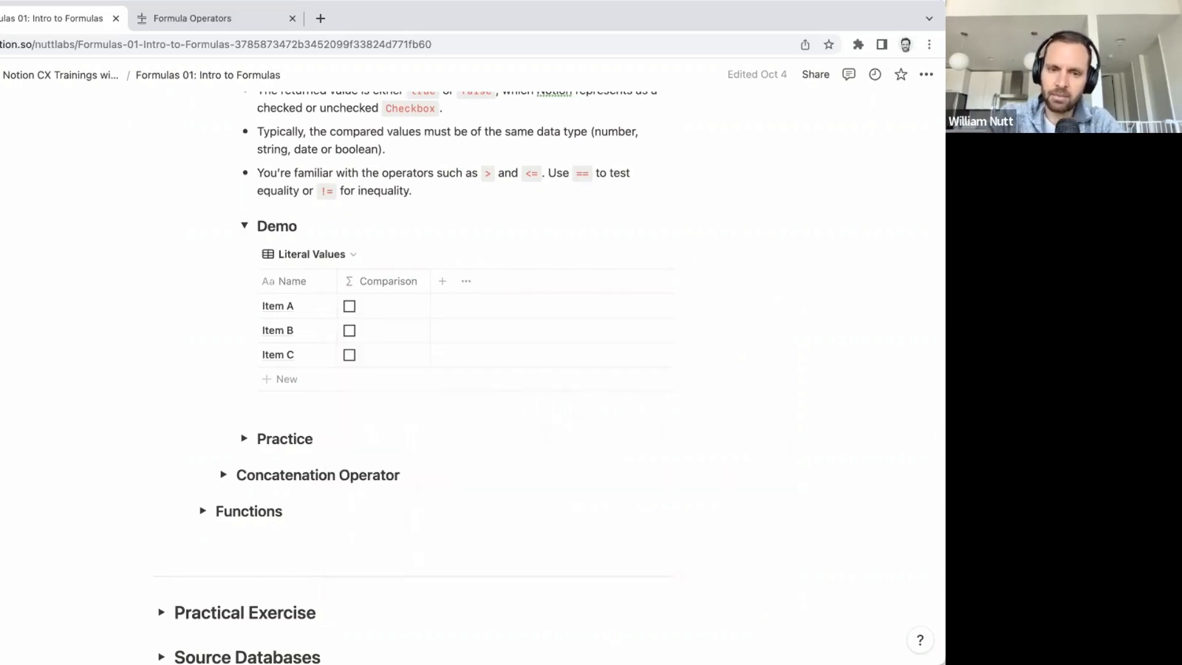
# Step: Change the Comparison formula to 2 < 3 so every item is checked, then expand Practice
pyautogui.click(382, 304)
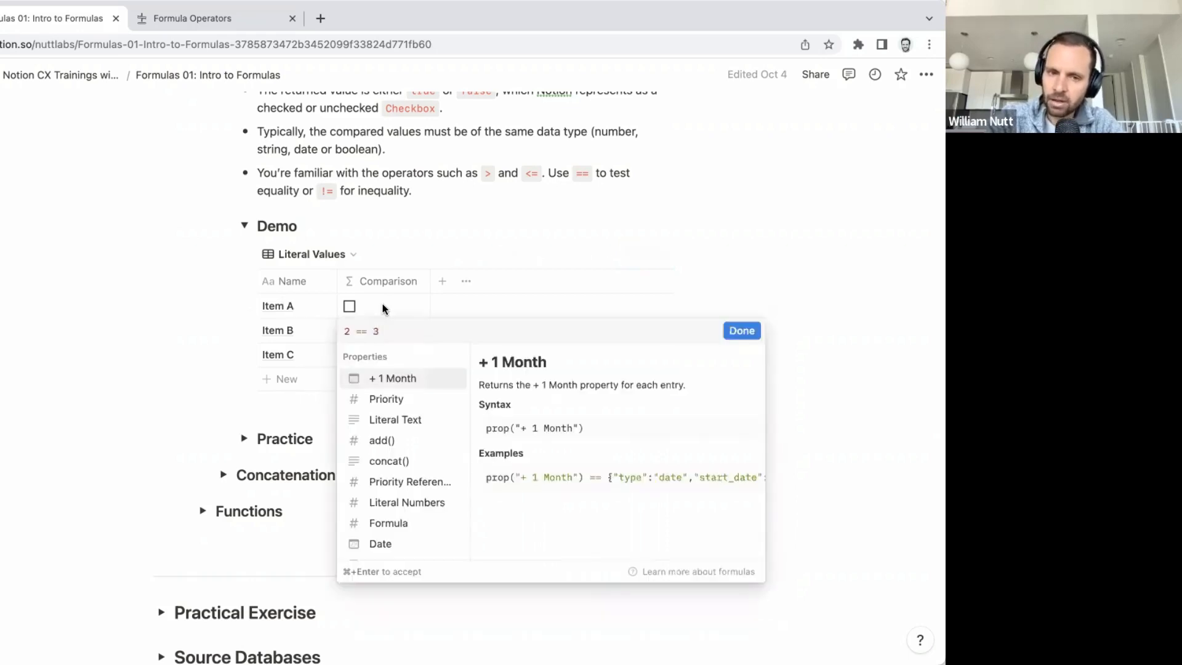
pyautogui.hotkey('shift', 'Left')
pyautogui.hotkey('shift', 'Left')
pyautogui.write('<')
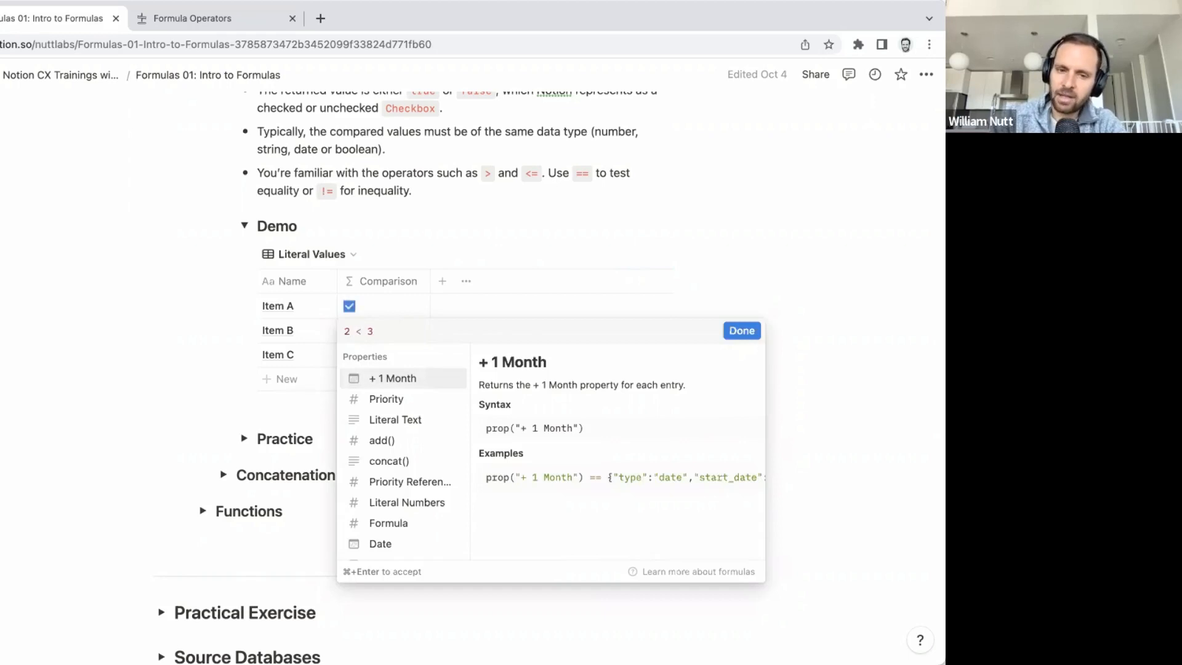
pyautogui.press('super+Return')
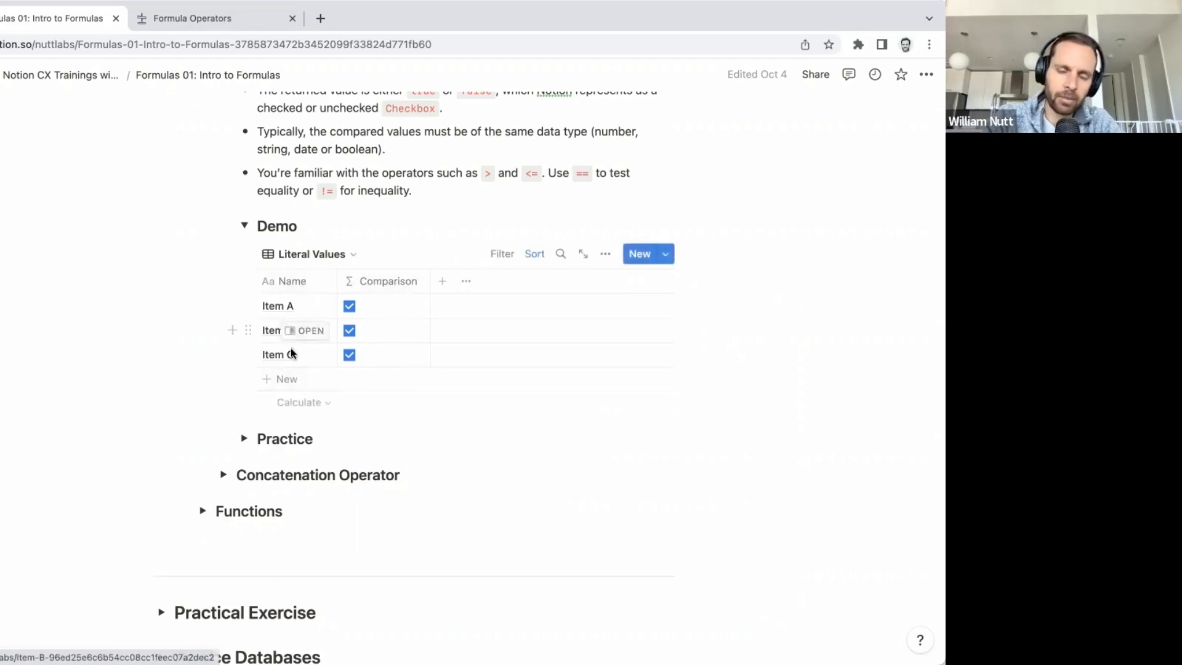
pyautogui.click(244, 439)
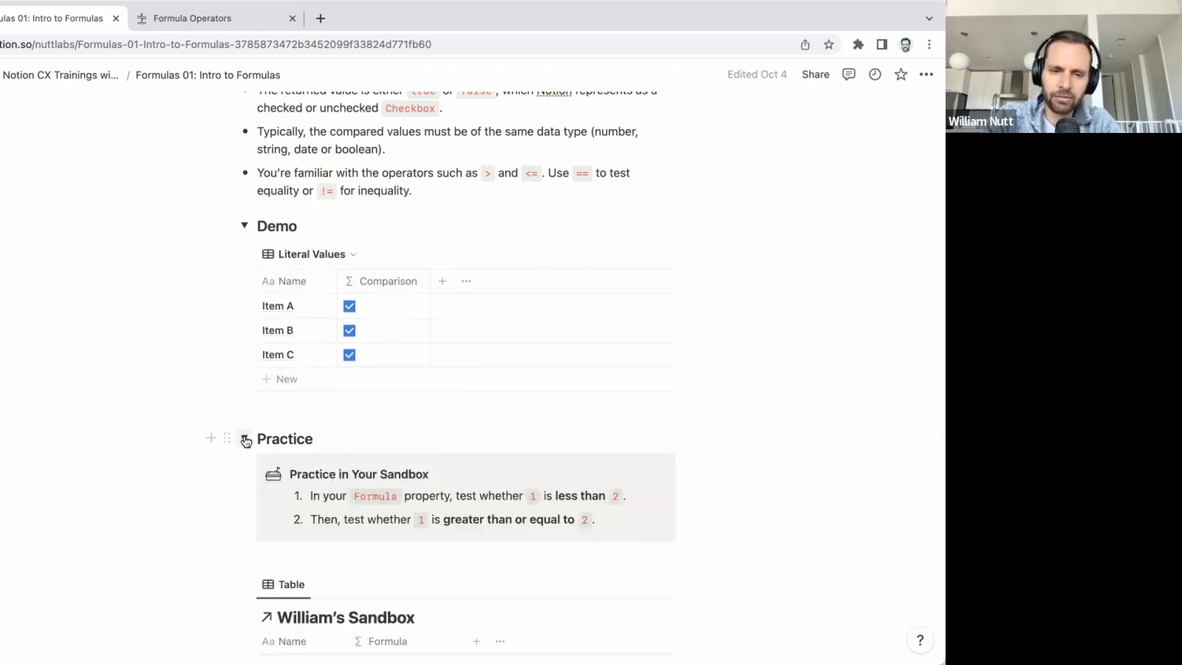
# Step: Replace the sandbox Formula 4 / 2 with 1 < 2
pyautogui.scroll(-2, 246, 441)
pyautogui.scroll(-5, 246, 441)
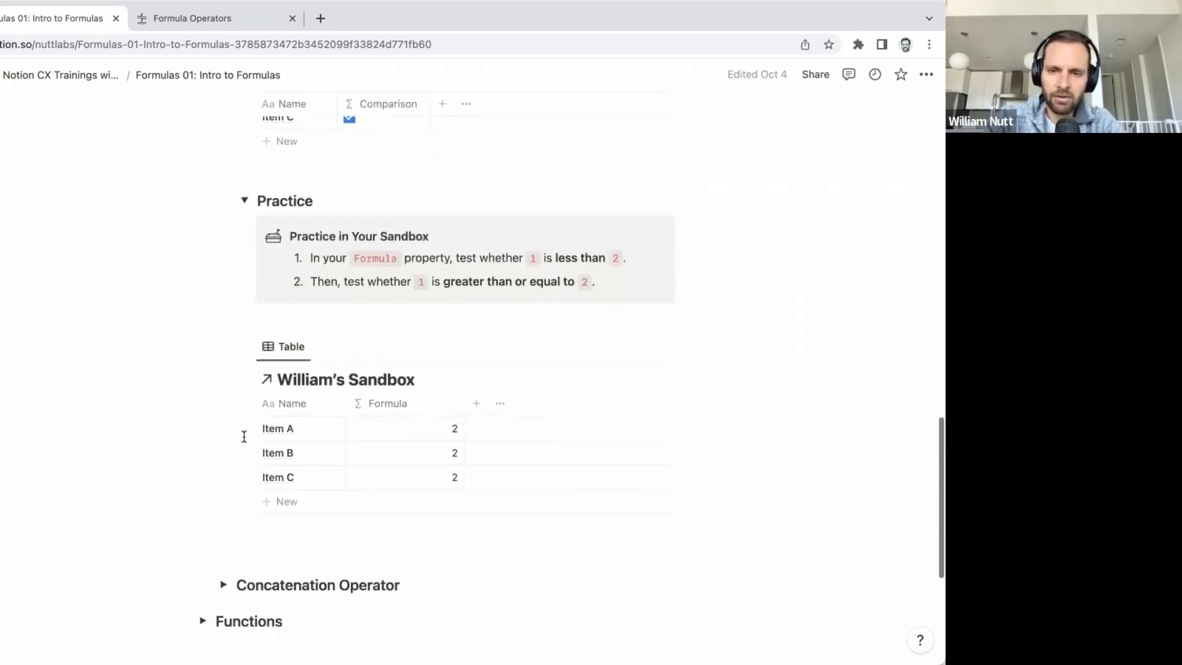
pyautogui.scroll(-1, 244, 436)
pyautogui.scroll(-1, 244, 436)
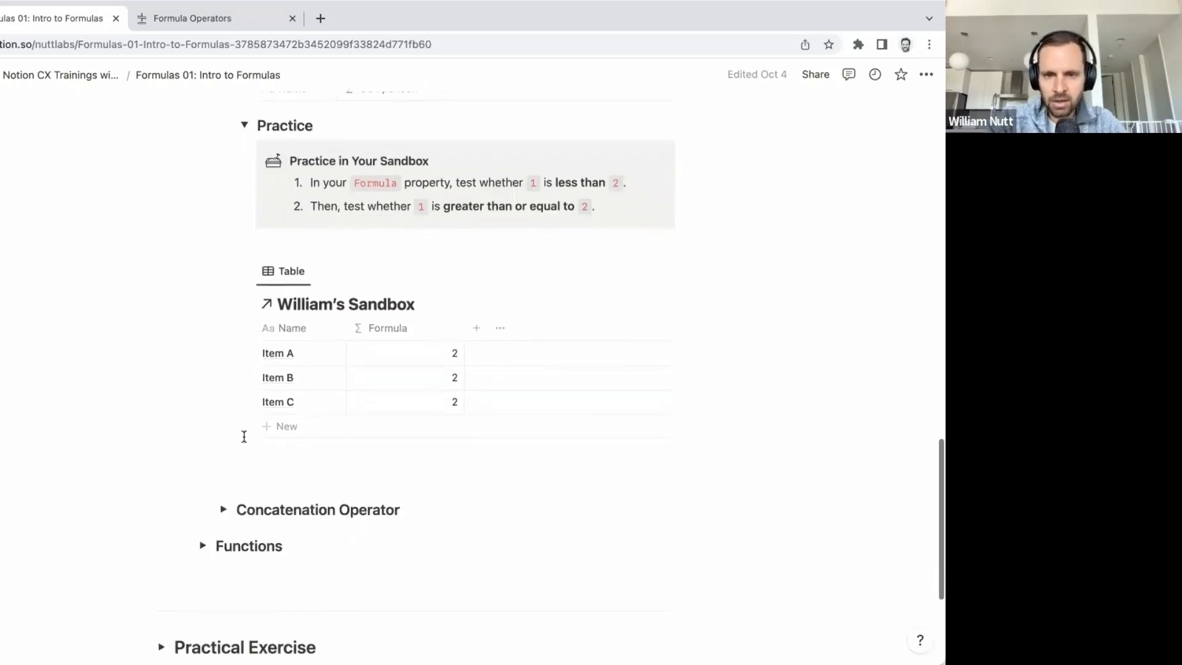
pyautogui.click(412, 355)
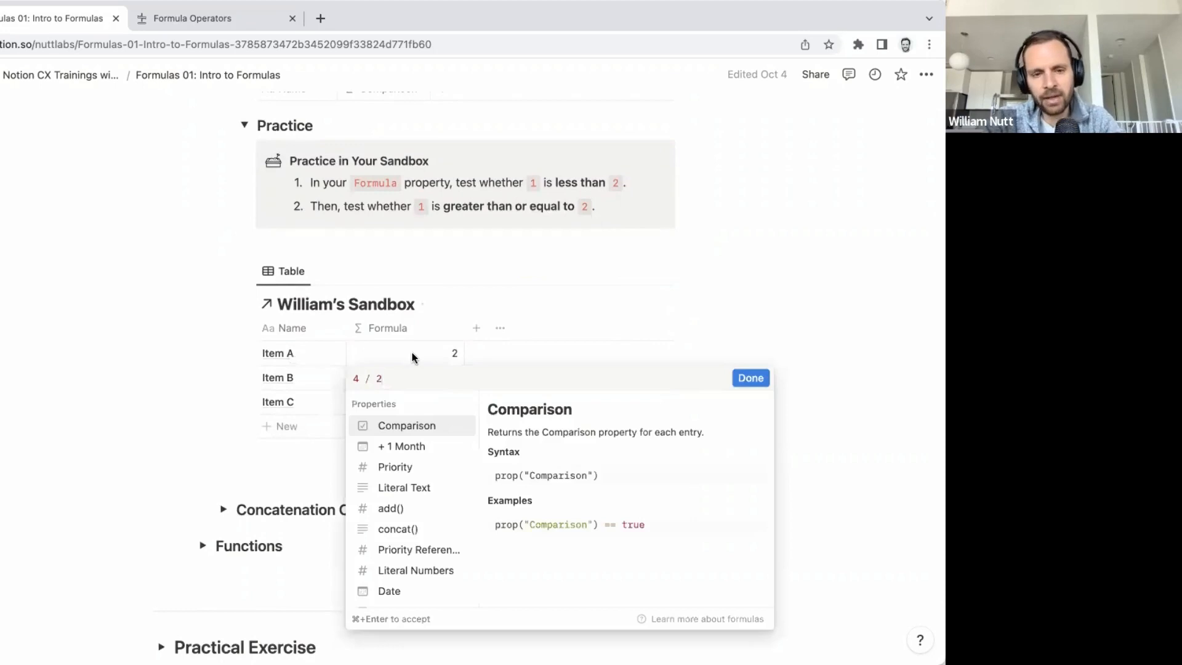
pyautogui.press('super+a')
pyautogui.write('1')
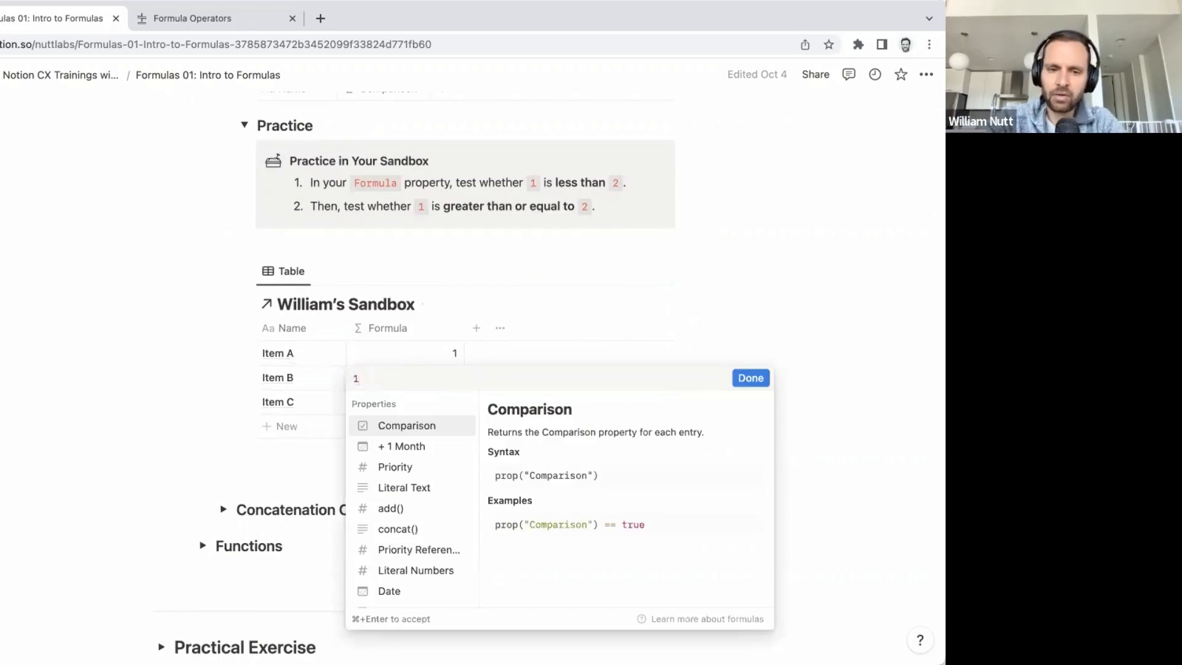
pyautogui.write(' < 2')
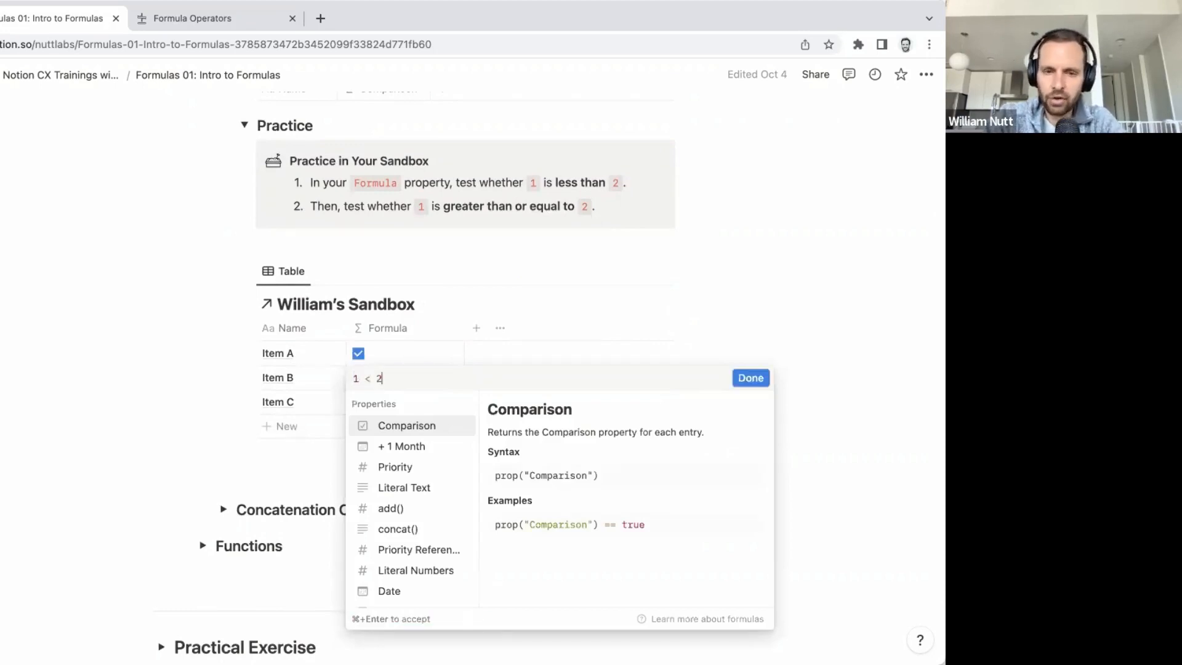
pyautogui.press('super+Return')
# Step: Change the sandbox formula's < to == so it reads 1 == 2, unchecking all items
pyautogui.click(420, 350)
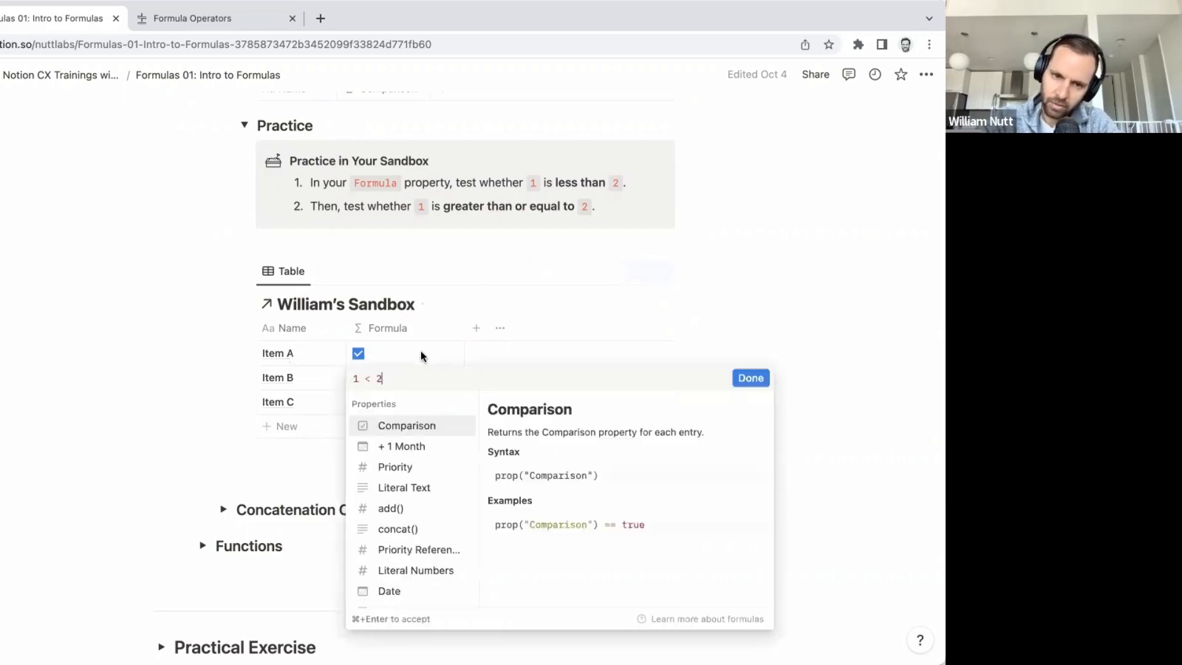
pyautogui.press('Left')
pyautogui.press('Left')
pyautogui.hotkey('shift', 'Left')
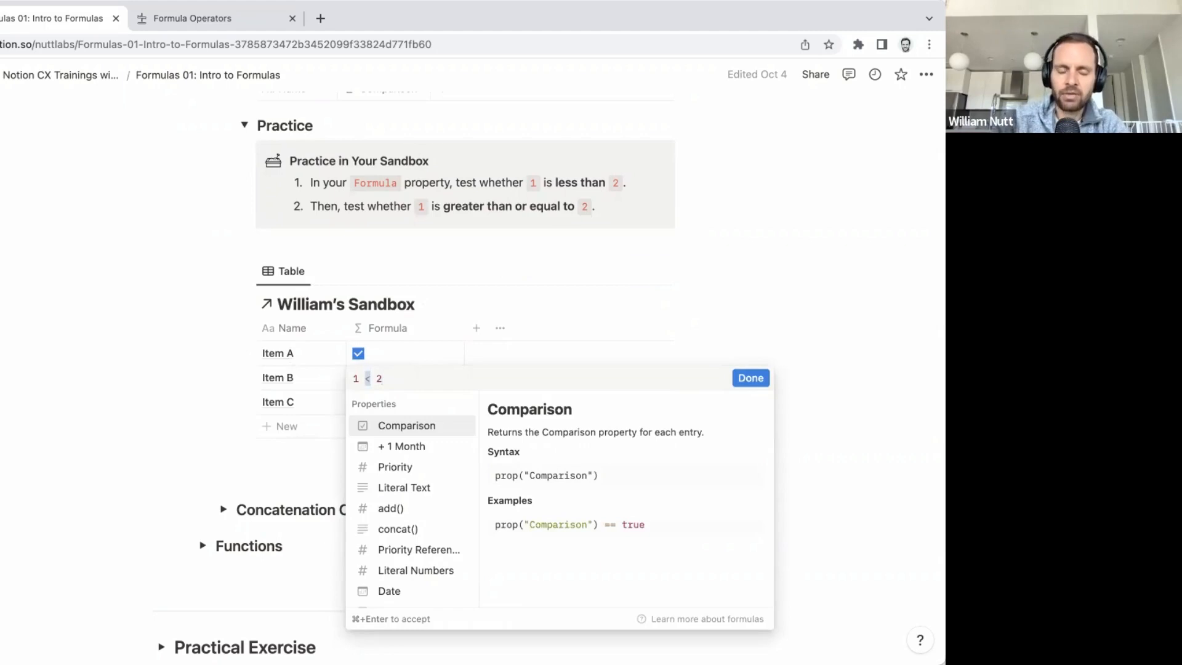
pyautogui.write('==')
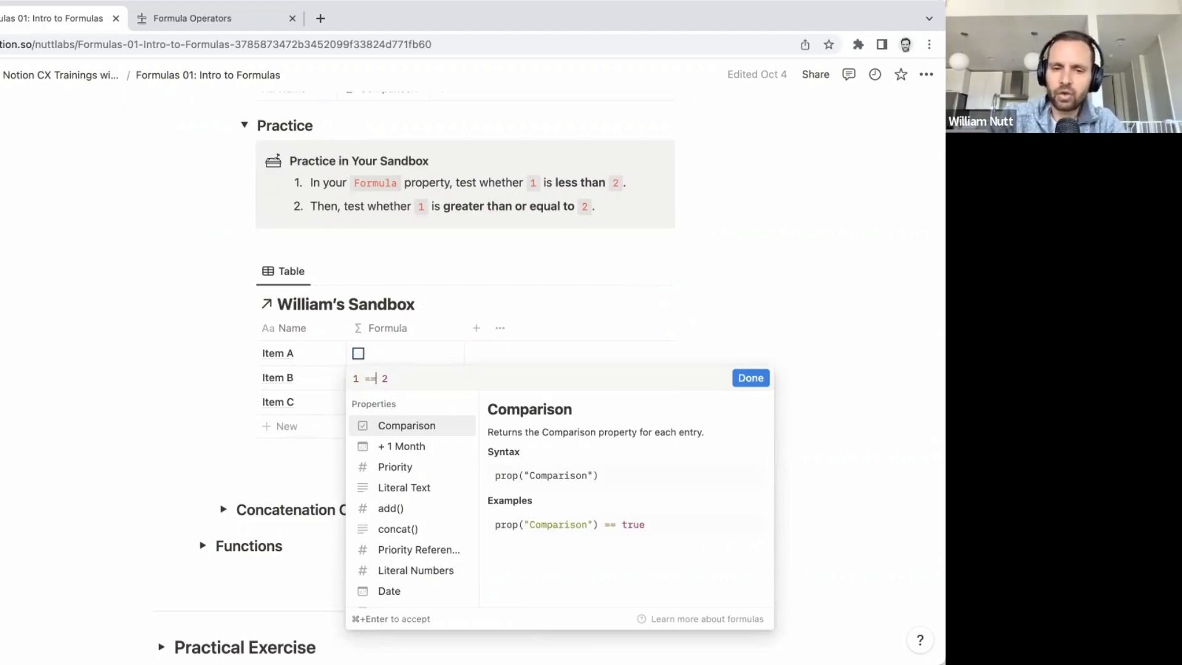
pyautogui.press('super+Return')
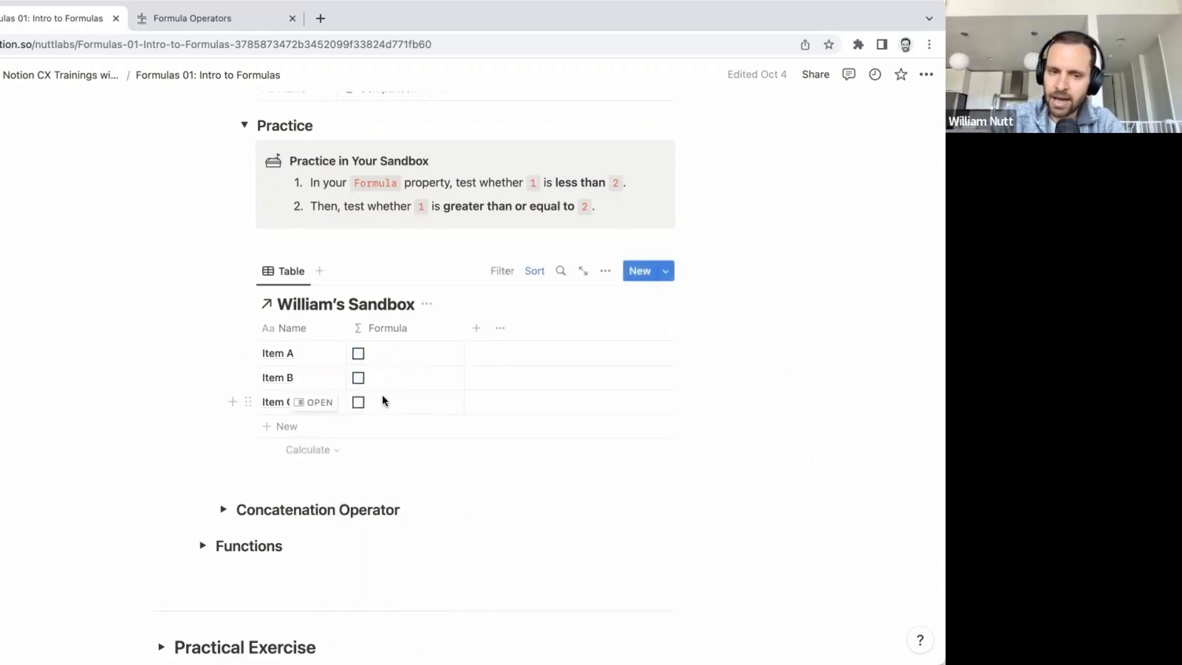
pyautogui.scroll(3, 374, 332)
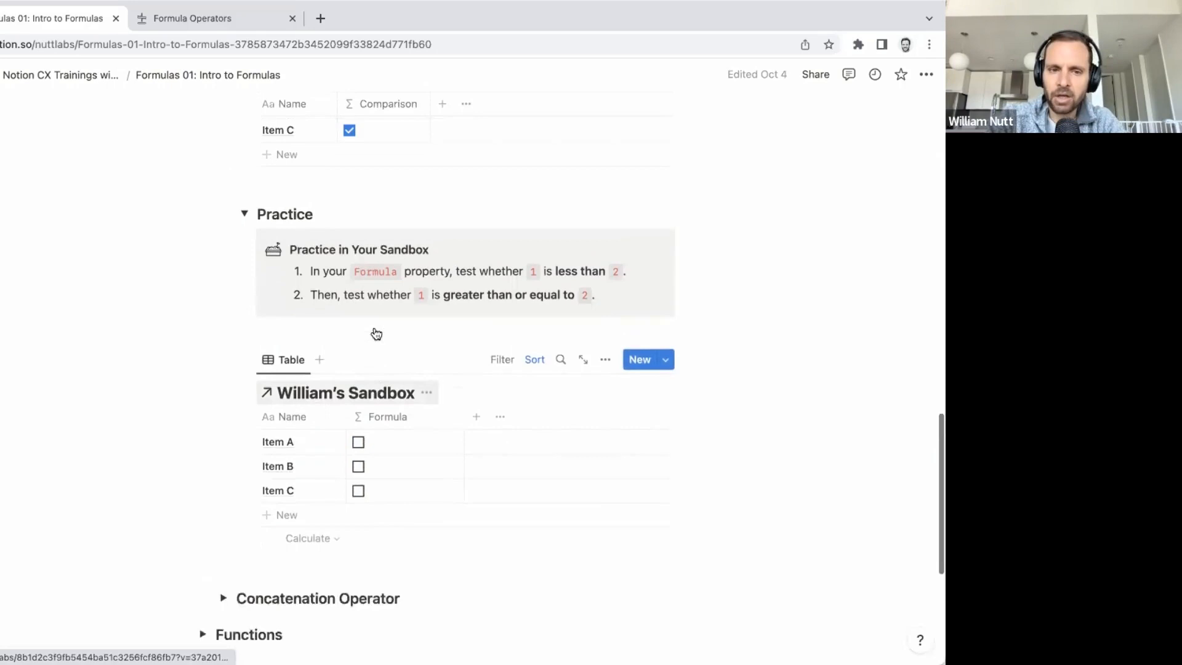
pyautogui.scroll(8, 374, 327)
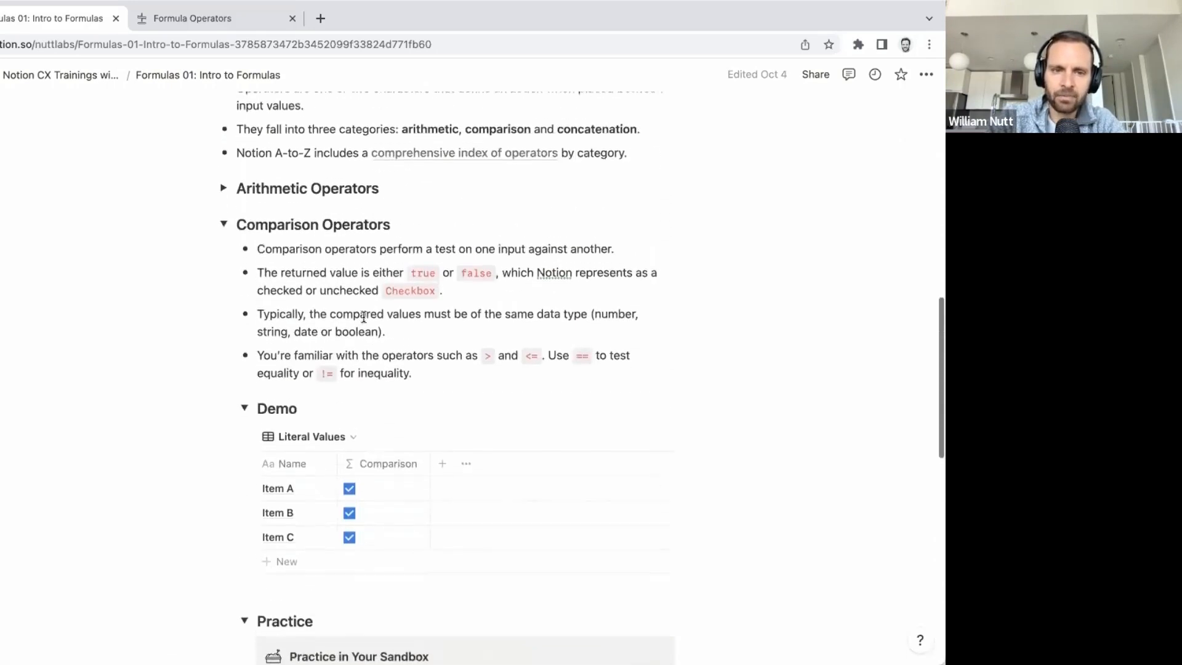
# Step: Collapse Comparison Operators and expand the Concatenation Operator section
pyautogui.click(223, 225)
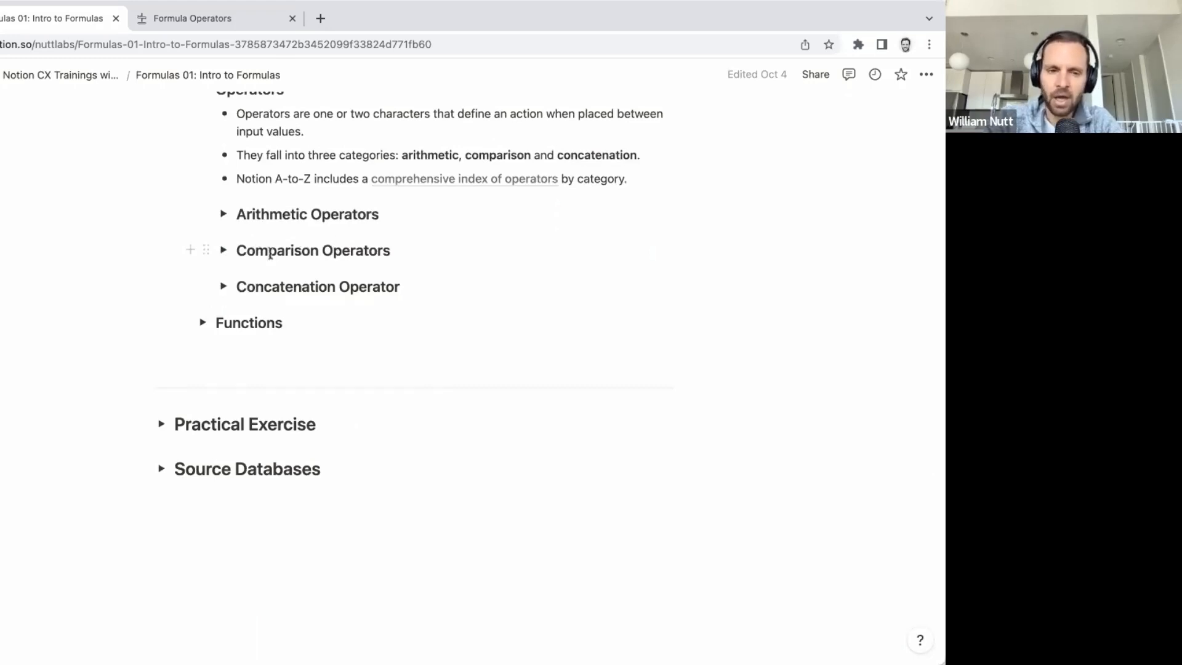
pyautogui.click(226, 287)
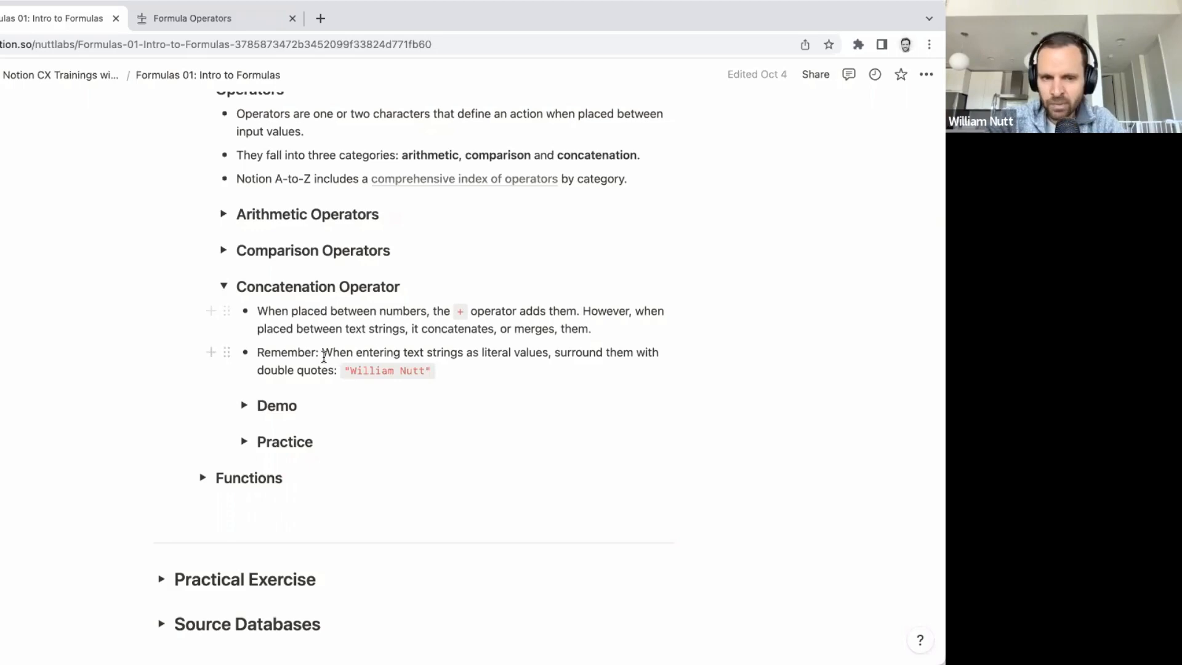
pyautogui.click(244, 405)
pyautogui.scroll(-2, 388, 423)
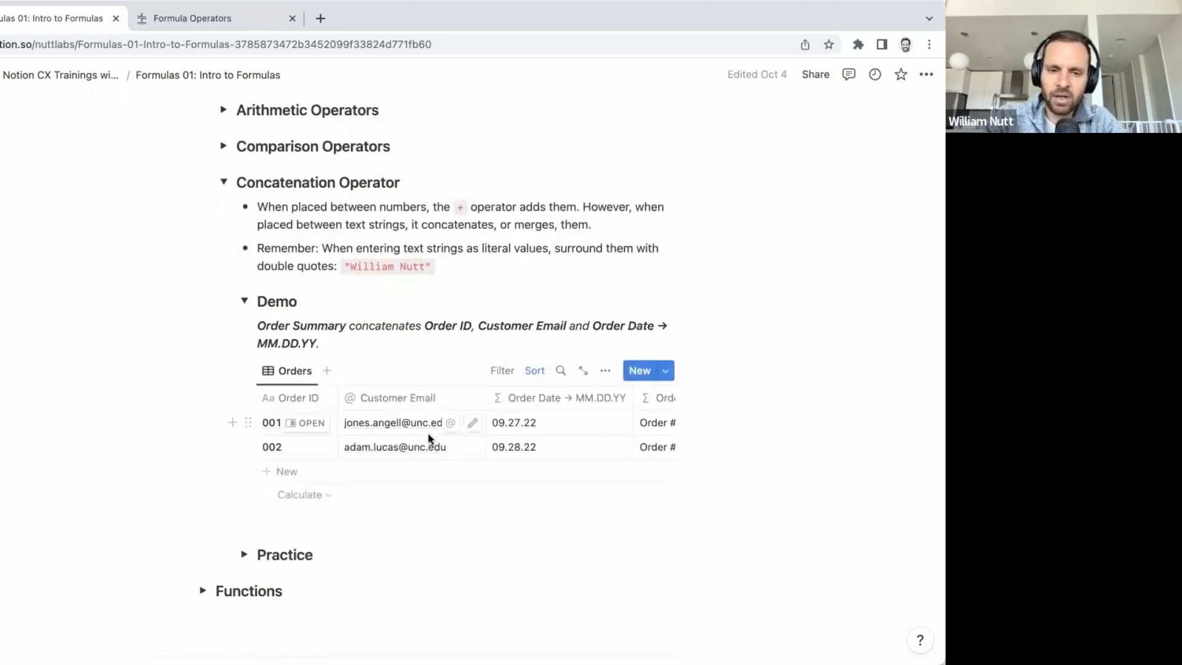
pyautogui.hscroll(6, 427, 434)
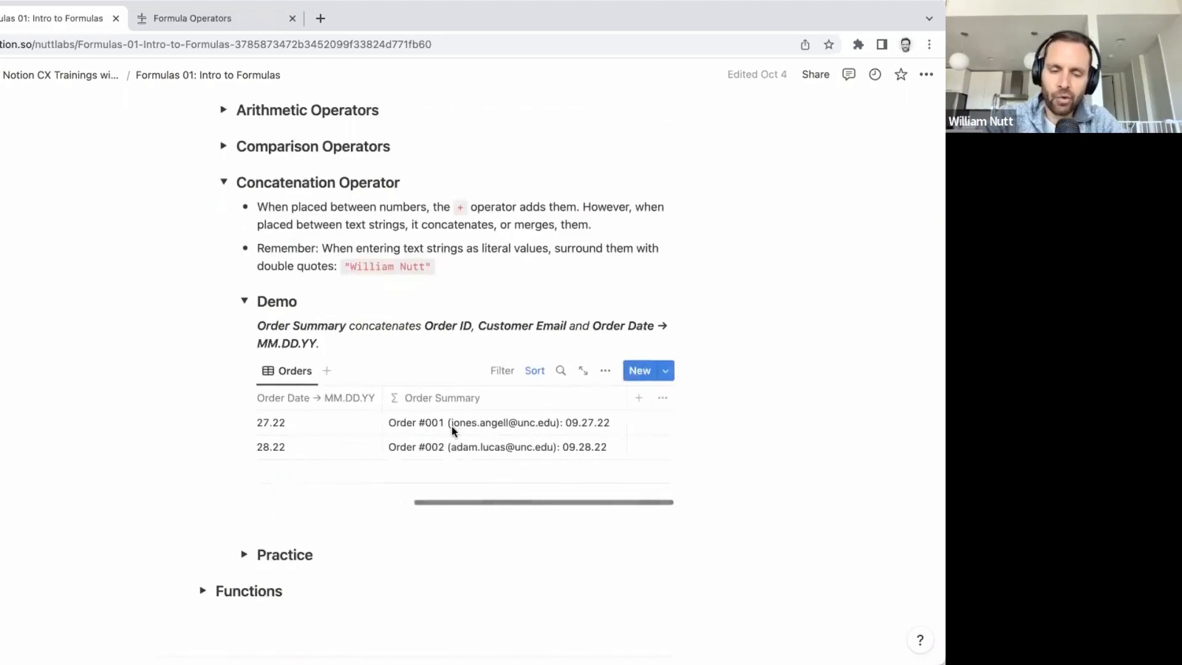
pyautogui.click(447, 421)
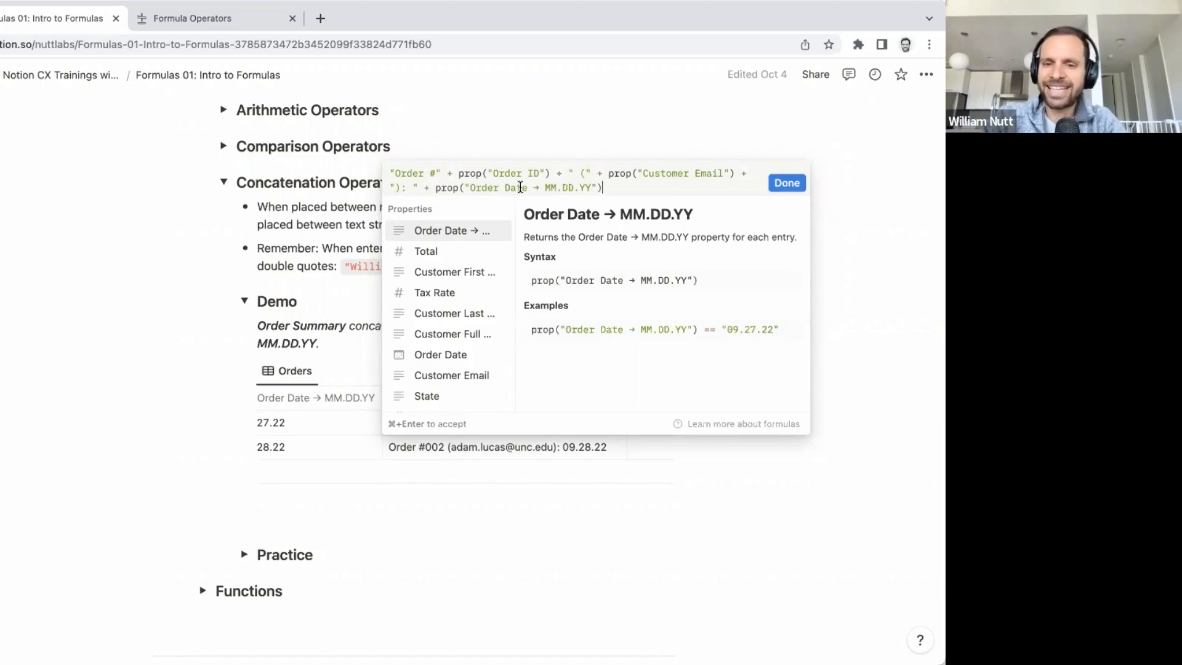
pyautogui.press('Escape')
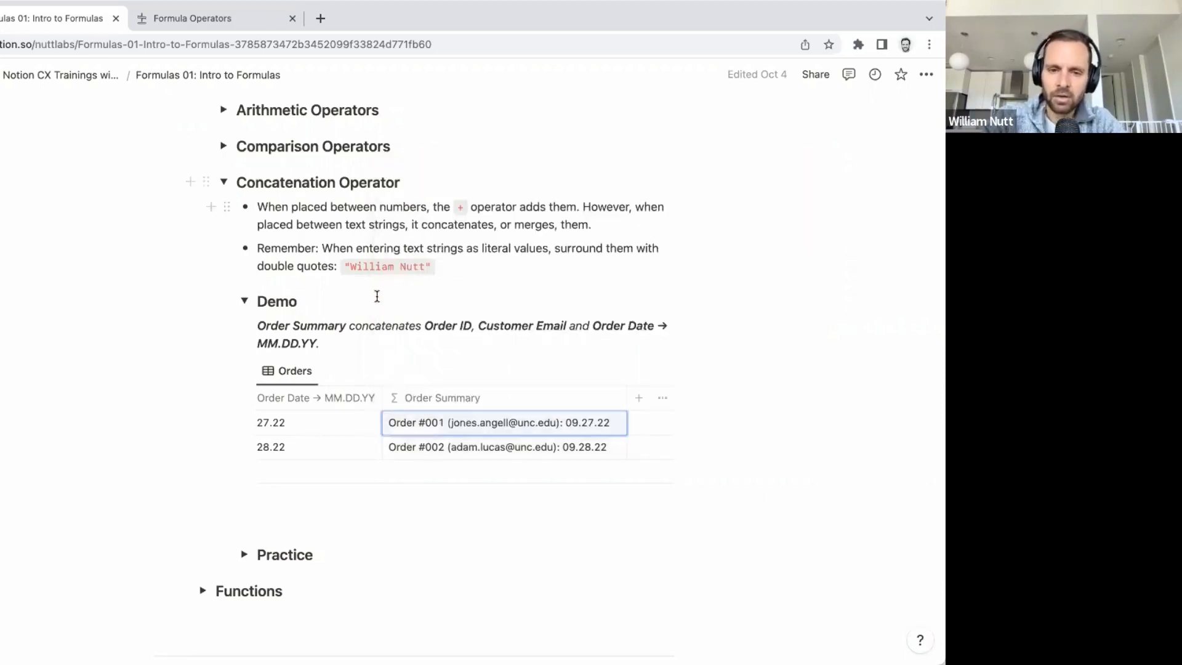
pyautogui.scroll(-5, 376, 294)
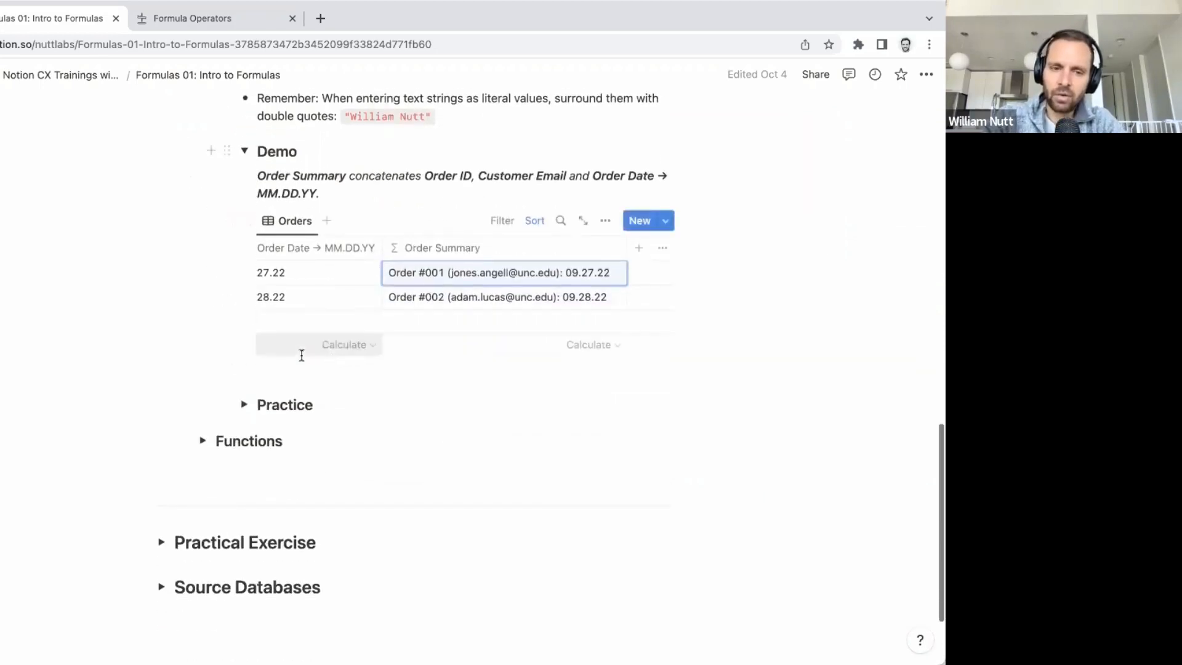
# Step: Expand Practice and set the sandbox Formula to a quoted first name + " " + last name
pyautogui.click(244, 404)
pyautogui.scroll(-4, 242, 407)
pyautogui.scroll(-4, 243, 407)
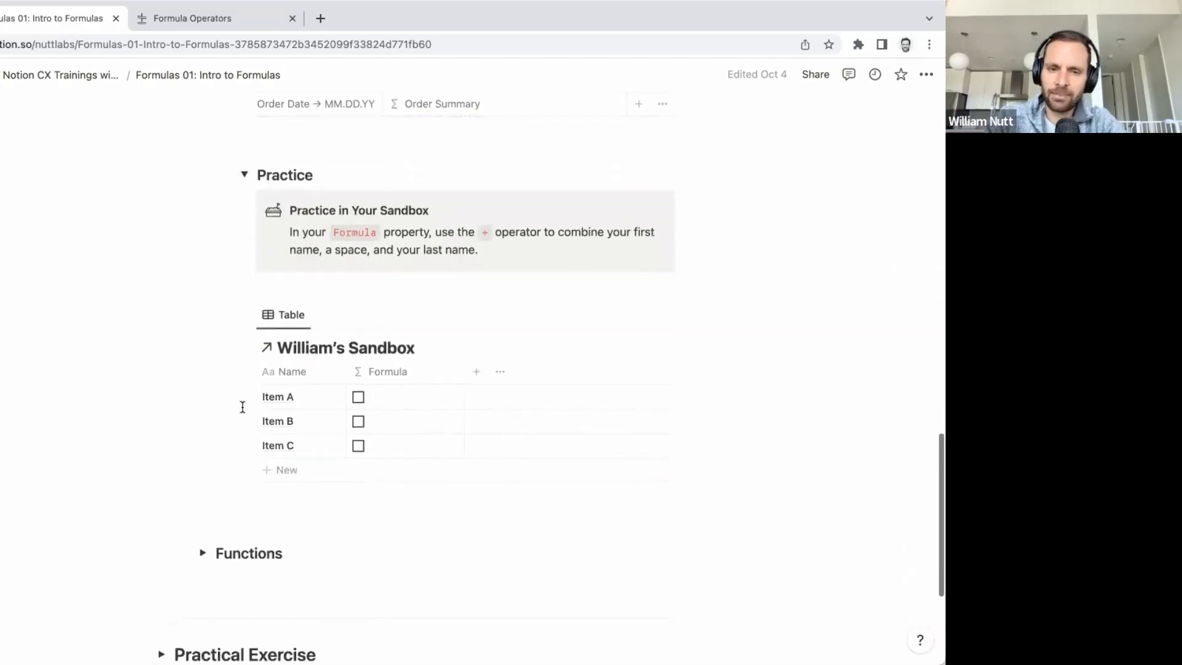
pyautogui.click(394, 389)
pyautogui.press('super+a')
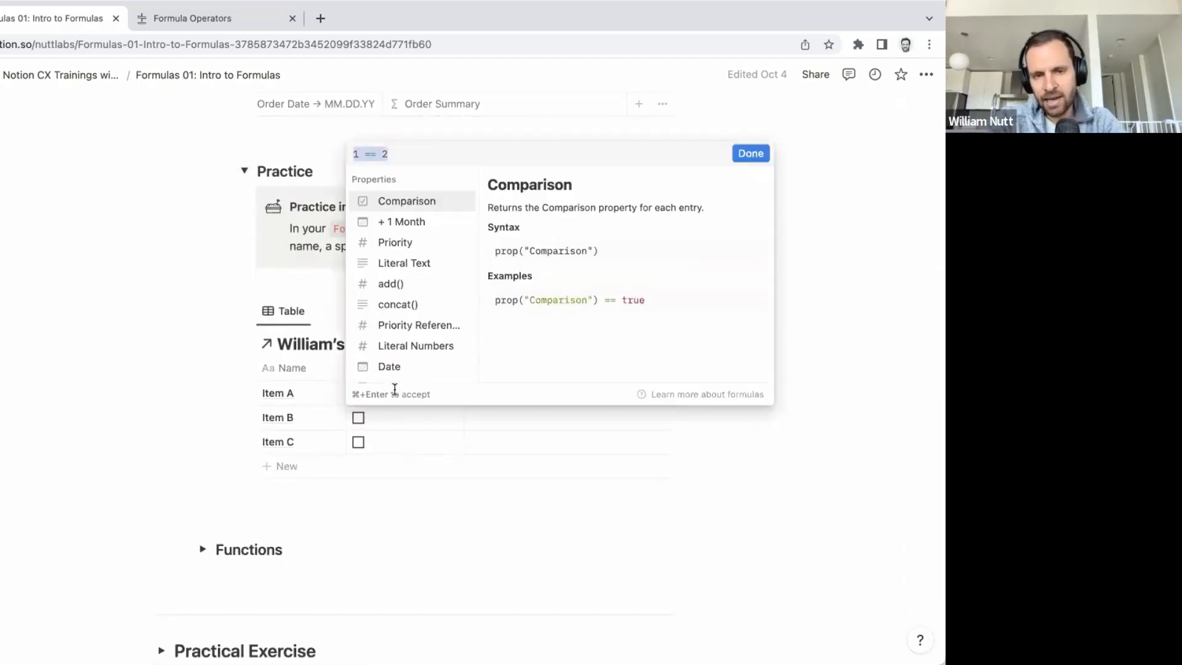
pyautogui.write('"William"')
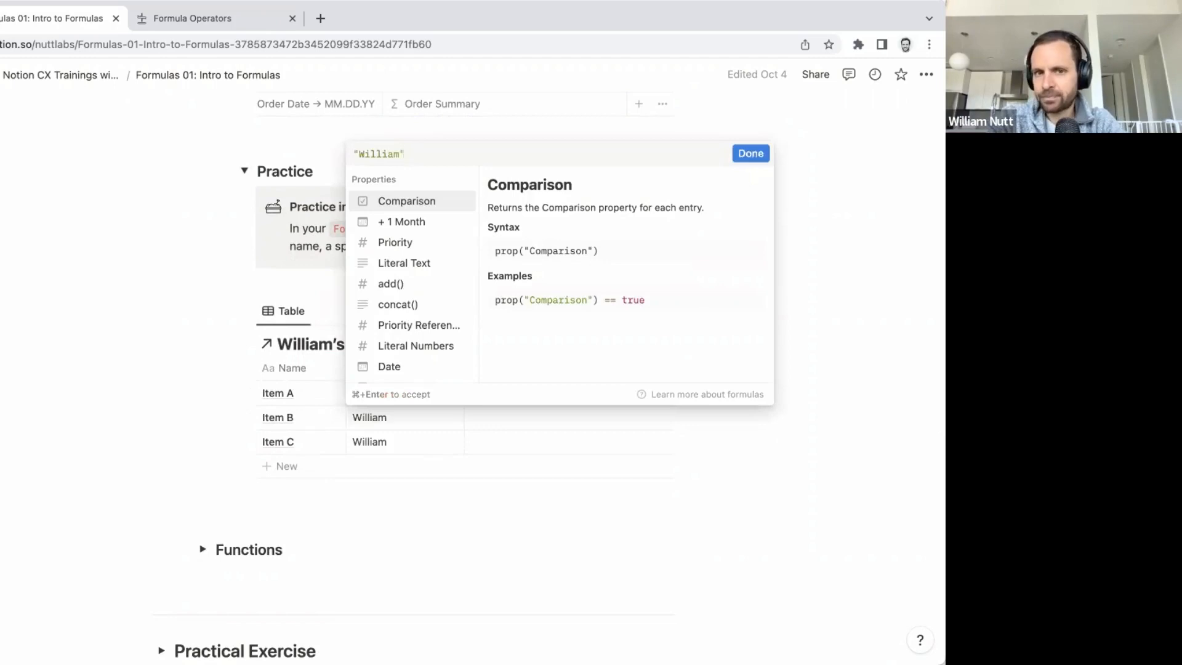
pyautogui.write(' + " ')
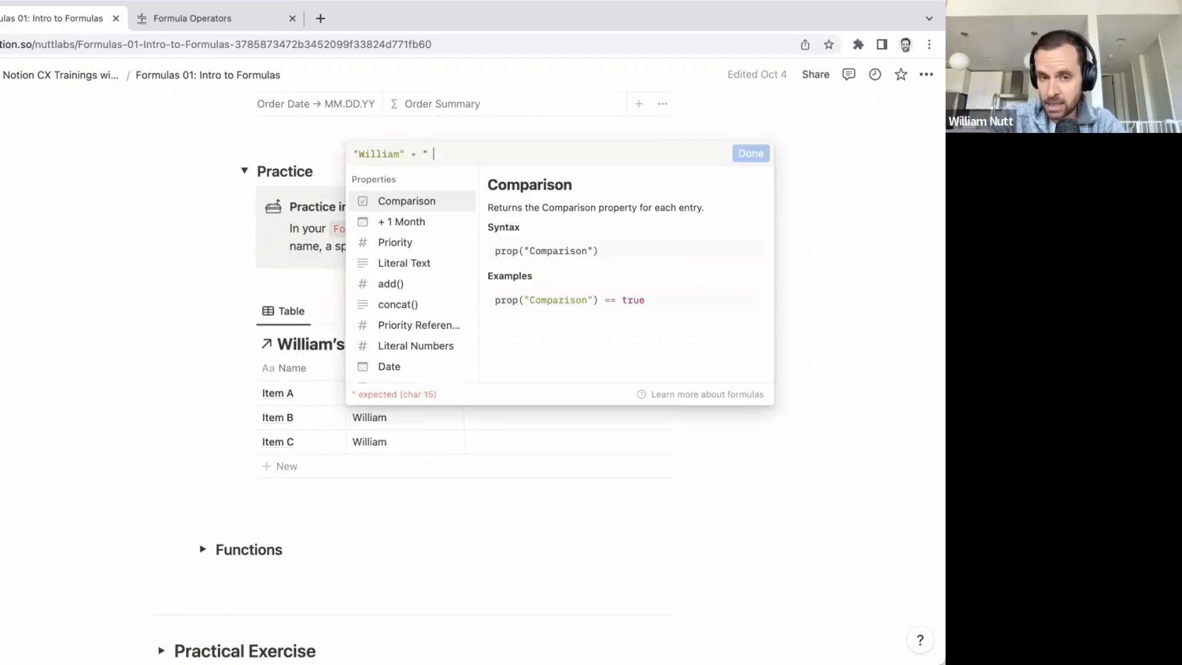
pyautogui.write('"')
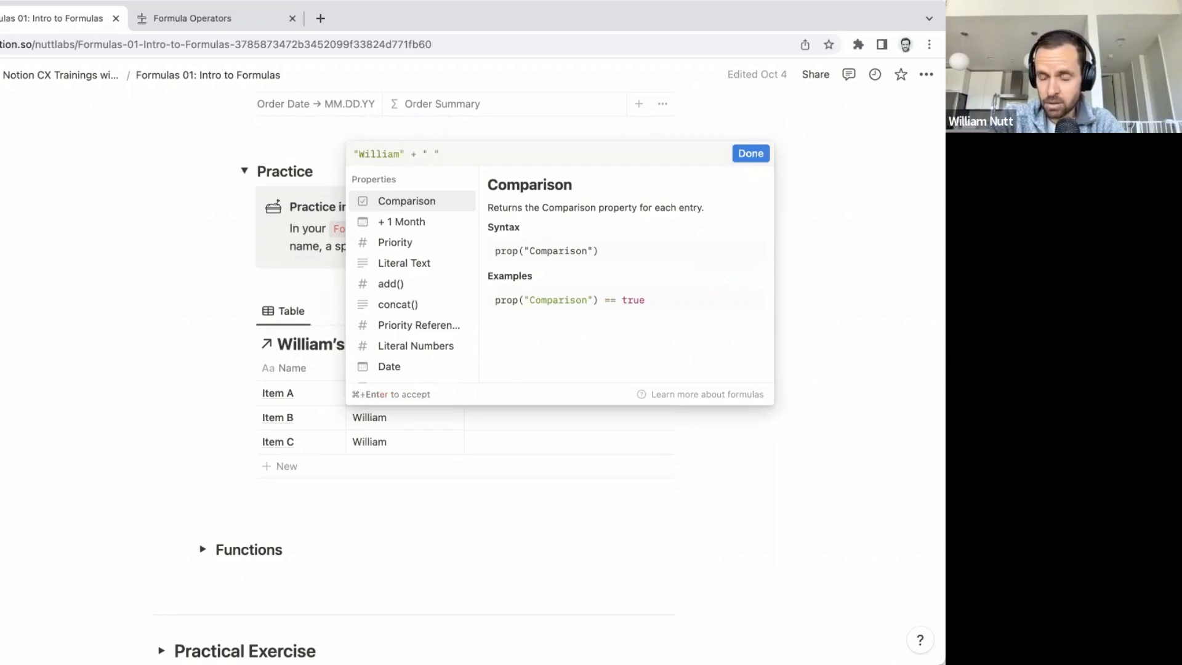
pyautogui.write(' + "Nutt"')
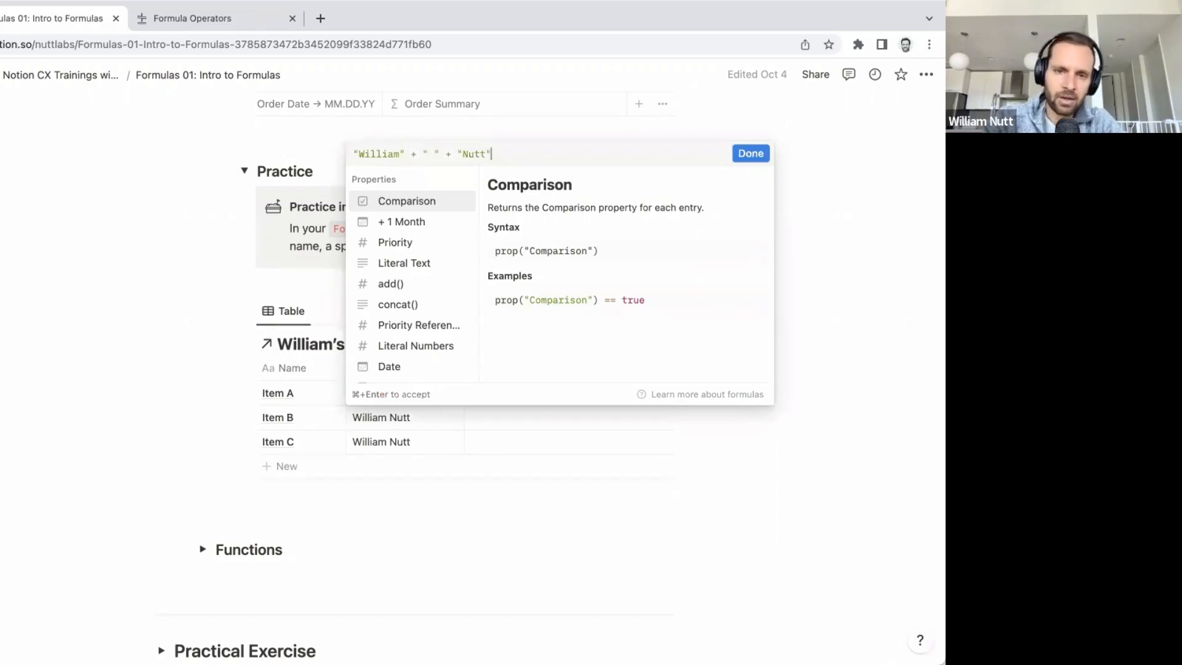
pyautogui.press('super+Return')
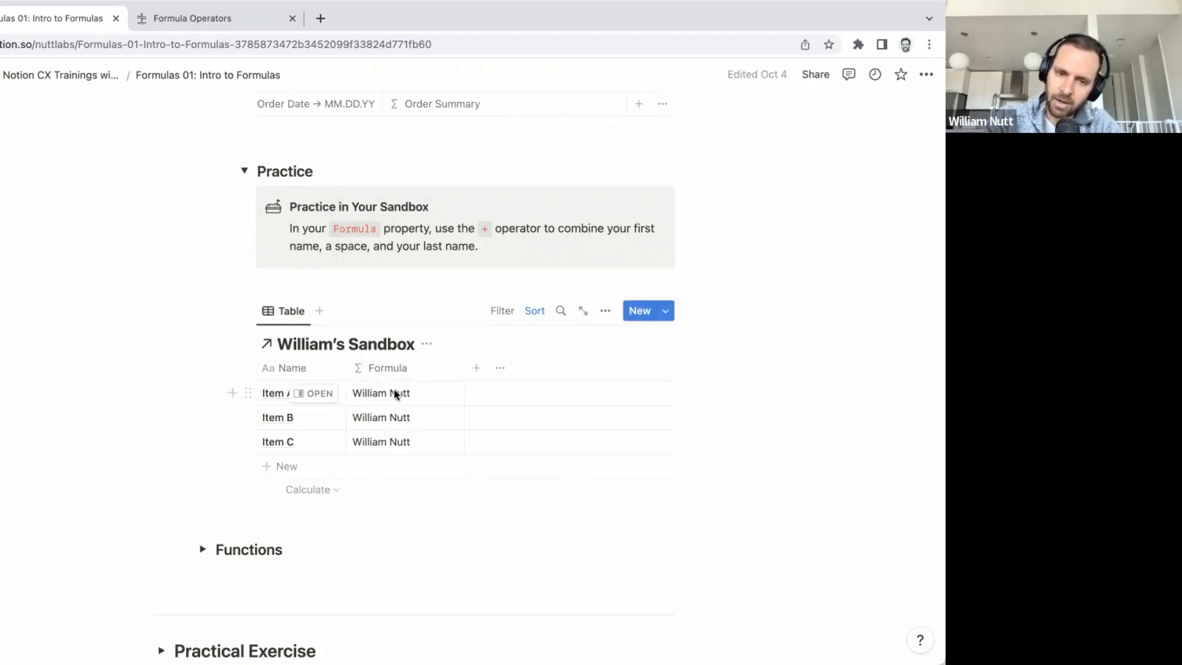
pyautogui.scroll(3, 408, 385)
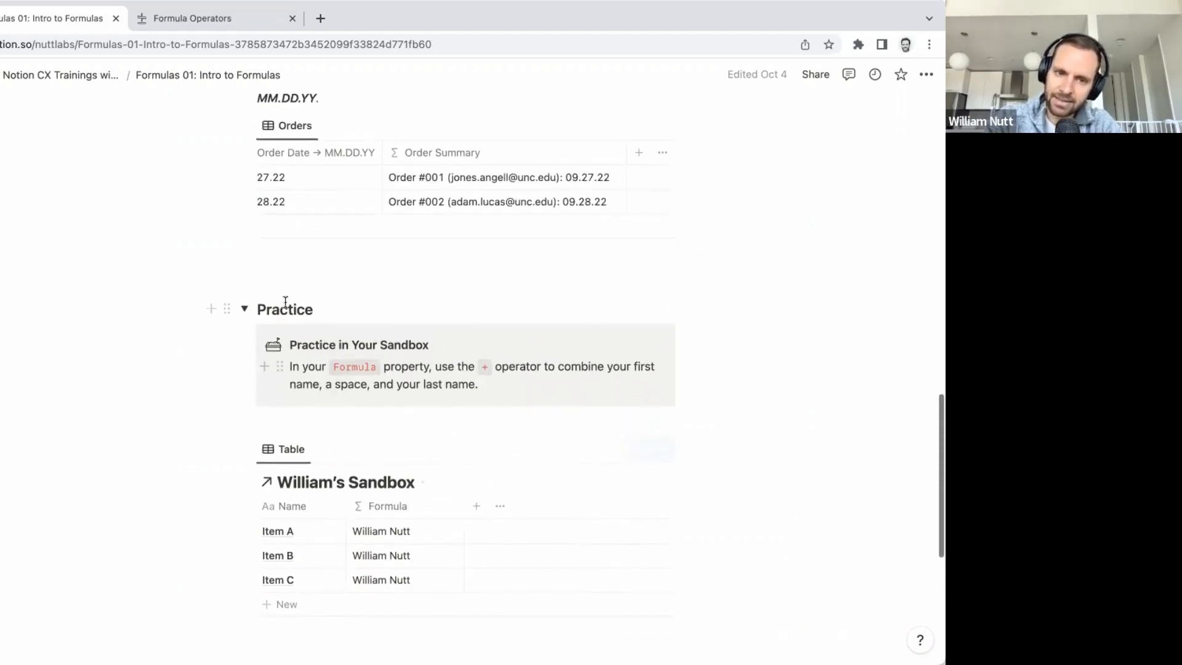
# Step: Collapse the Practice section and then the Concatenation Operator section
pyautogui.click(245, 309)
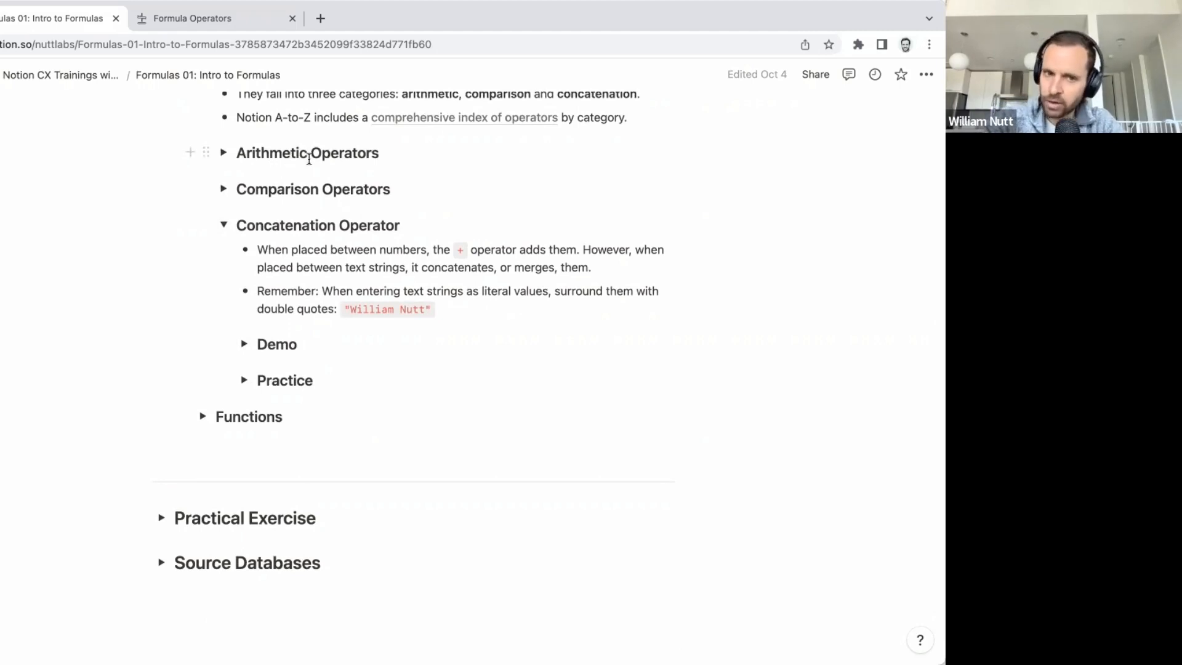
pyautogui.click(224, 228)
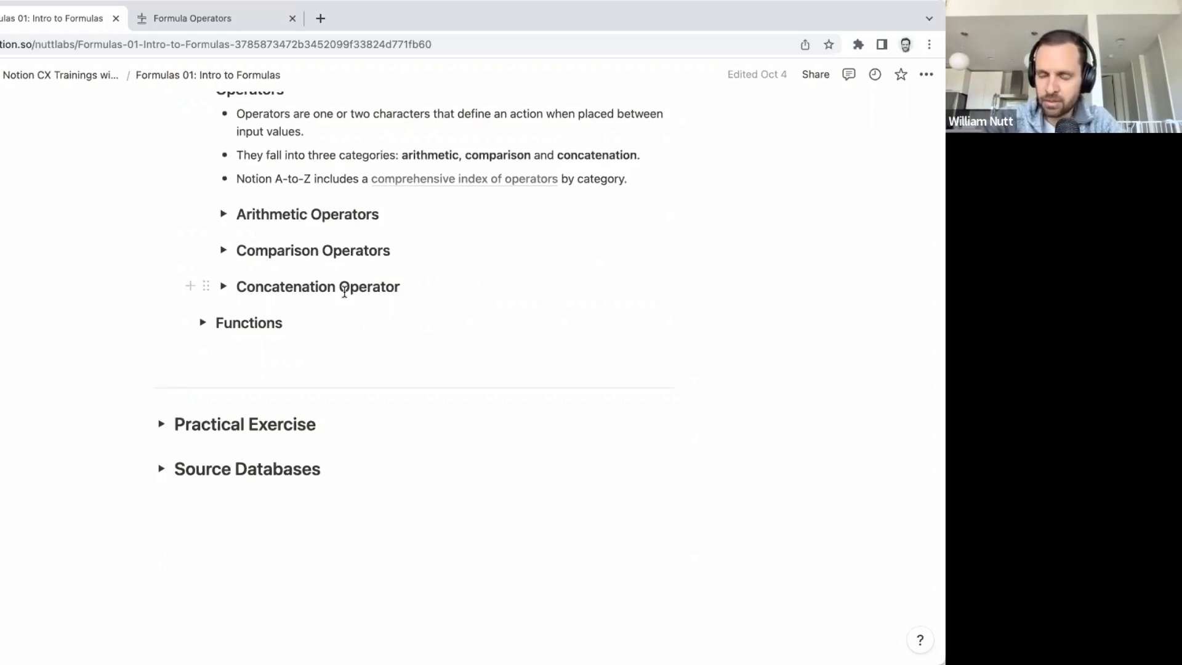
pyautogui.scroll(3, 344, 291)
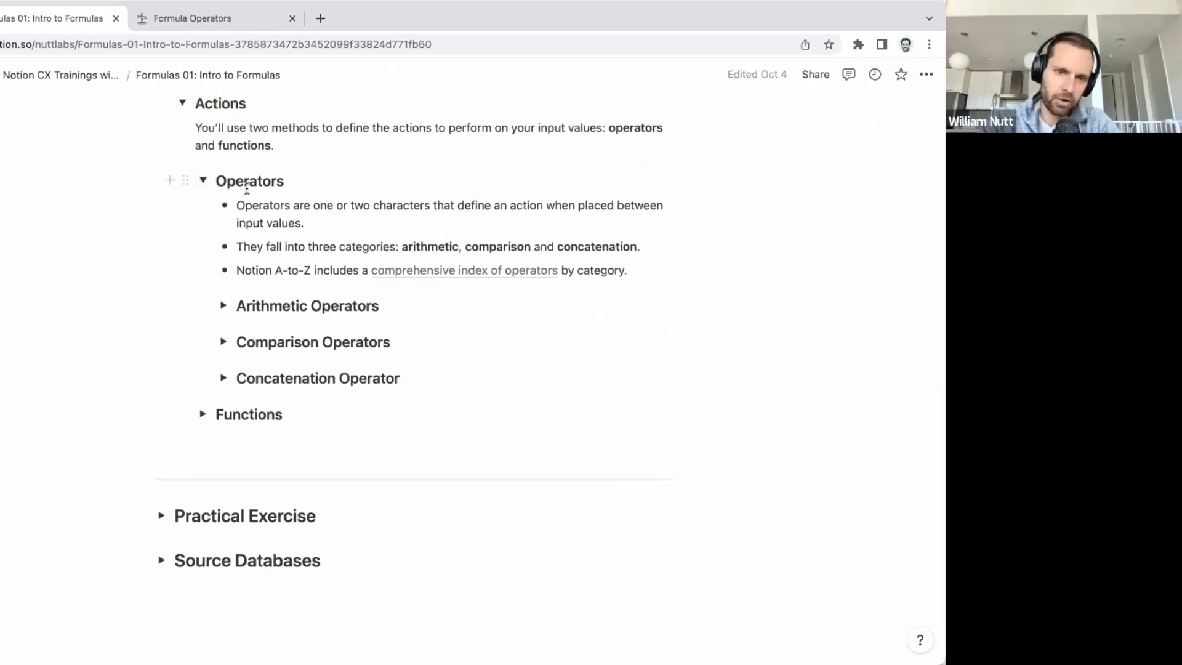
# Step: Collapse Operators, expand Functions, and read its bullets down to the Demo, Anatomy and Types toggles
pyautogui.click(203, 180)
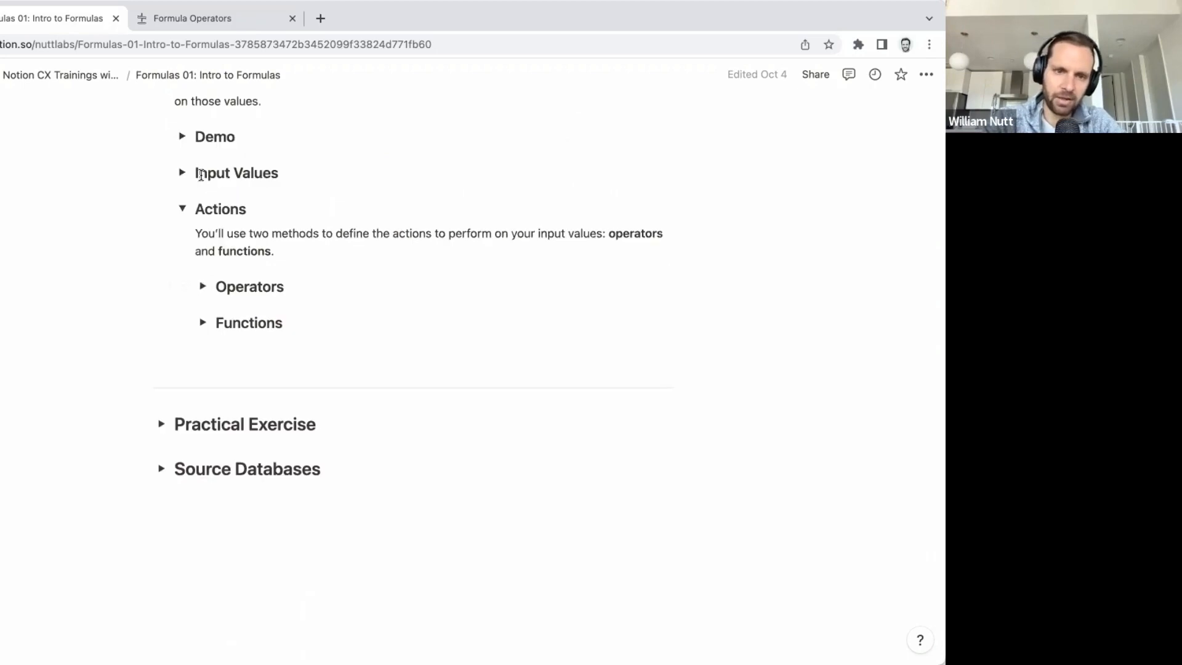
pyautogui.click(205, 324)
pyautogui.scroll(-2, 225, 401)
pyautogui.scroll(-3, 226, 406)
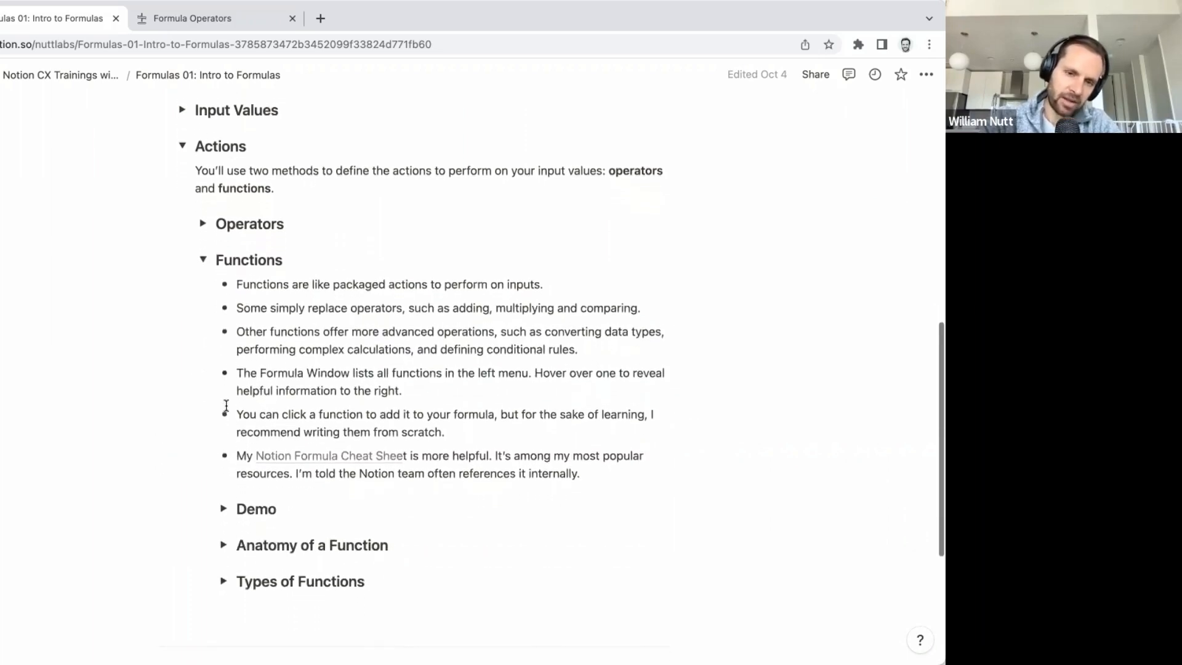
pyautogui.scroll(-3, 226, 408)
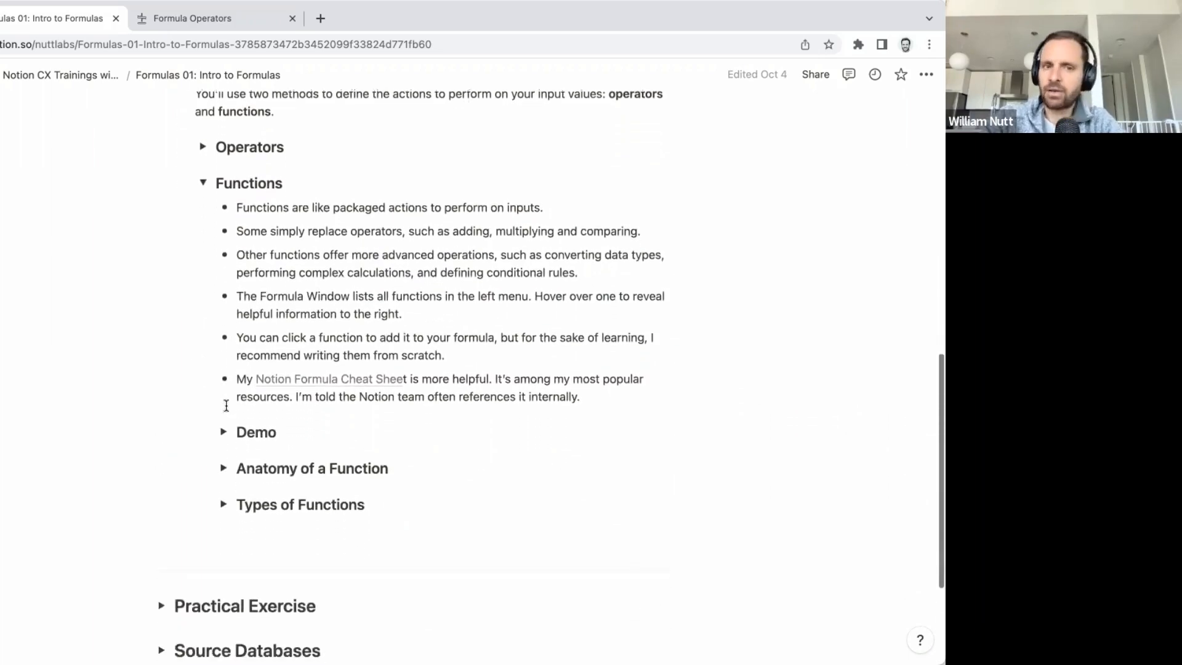
pyautogui.scroll(-1, 227, 410)
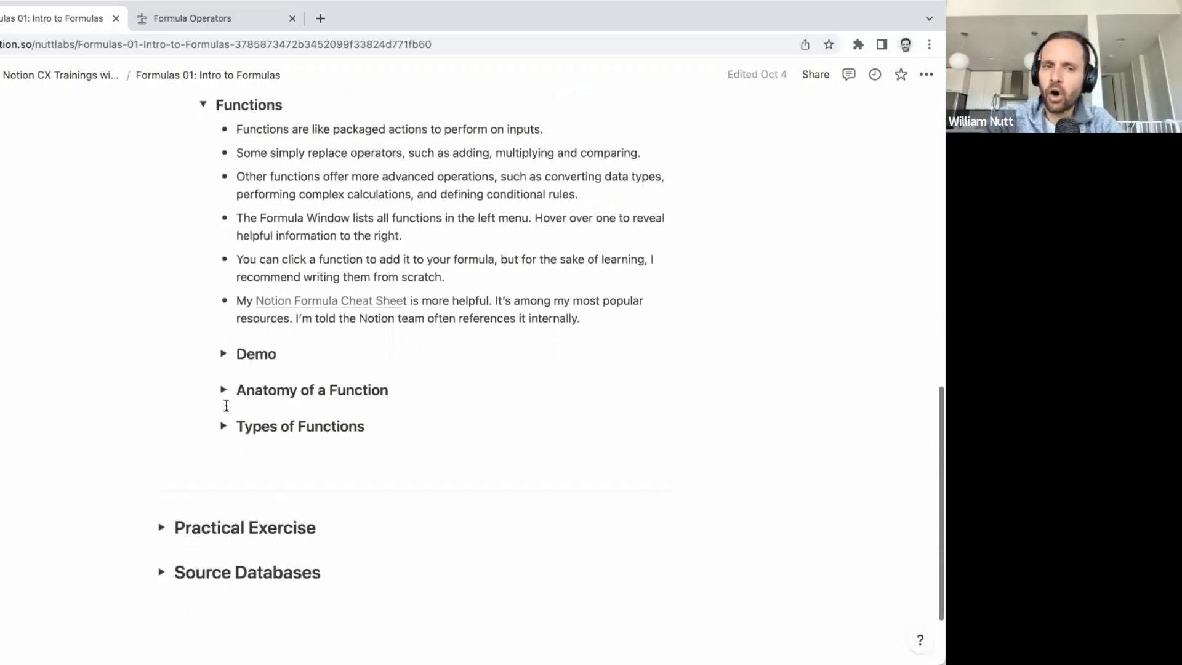
pyautogui.scroll(1, 315, 257)
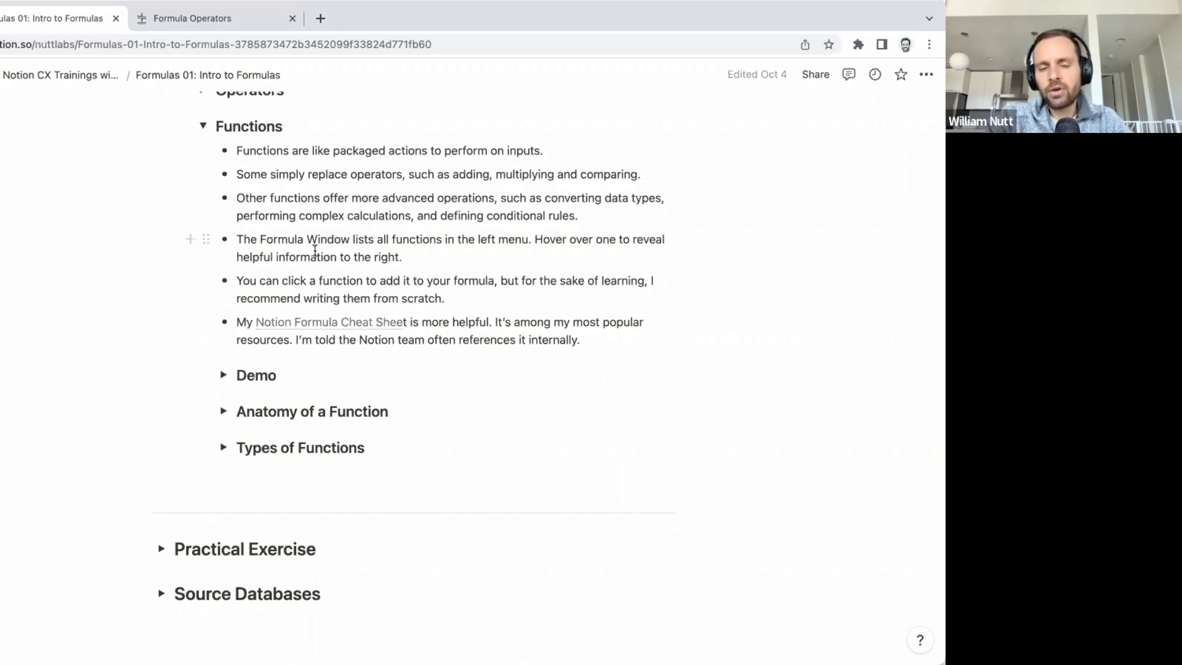
pyautogui.scroll(-1, 314, 244)
pyautogui.scroll(-2, 315, 245)
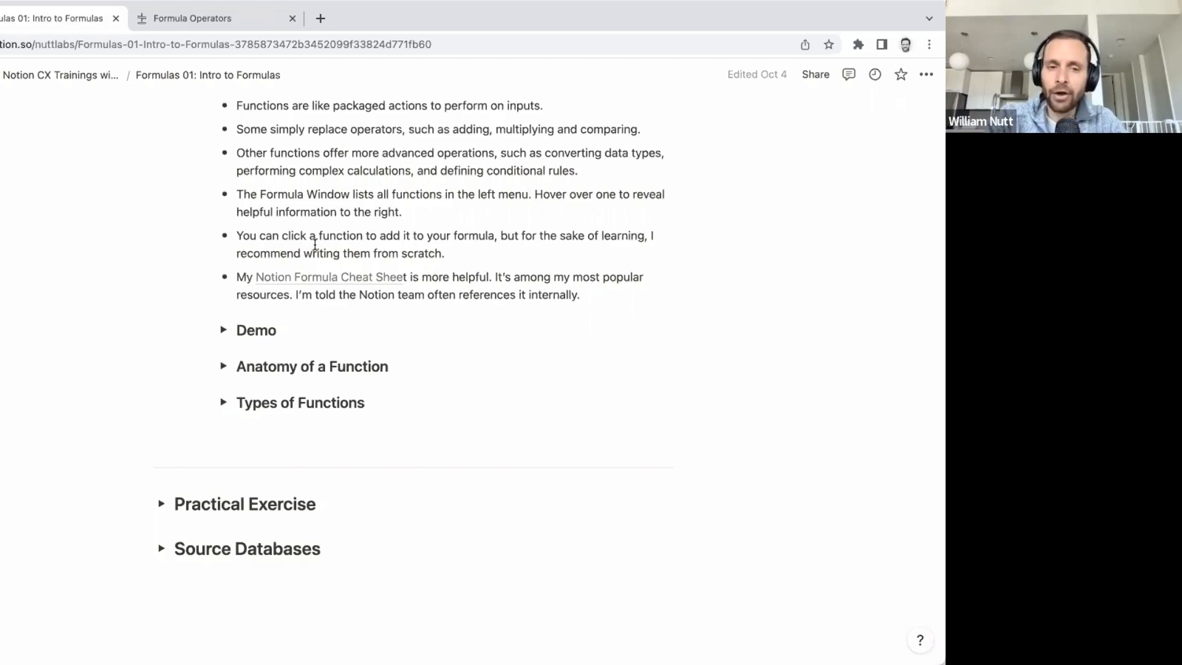
pyautogui.scroll(-1, 315, 244)
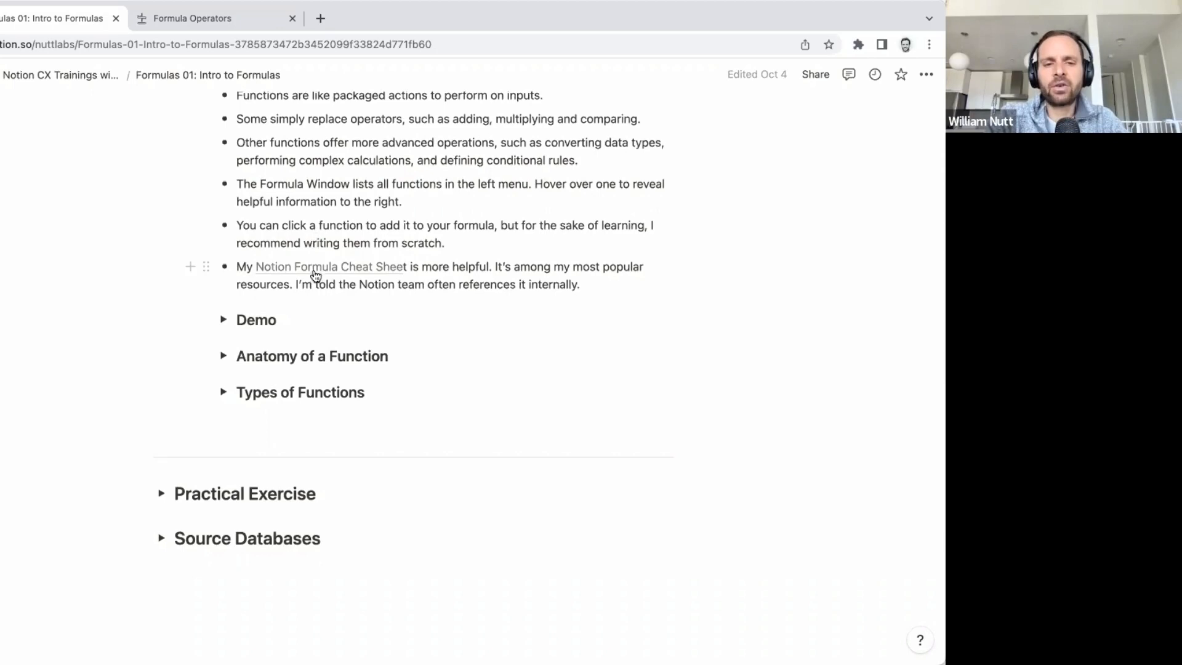
# Step: Open the Notion Formula Cheat Sheet site, browse down to Functions, and return to the Formulas 01 tab
pyautogui.click(314, 269)
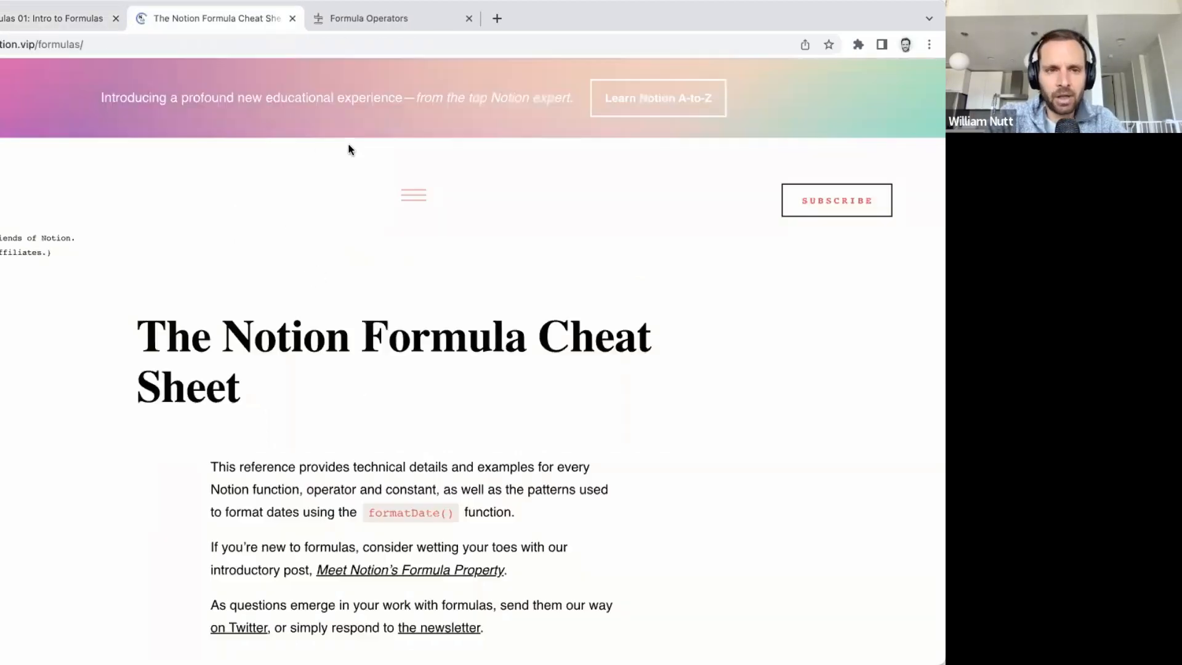
pyautogui.scroll(-3, 314, 280)
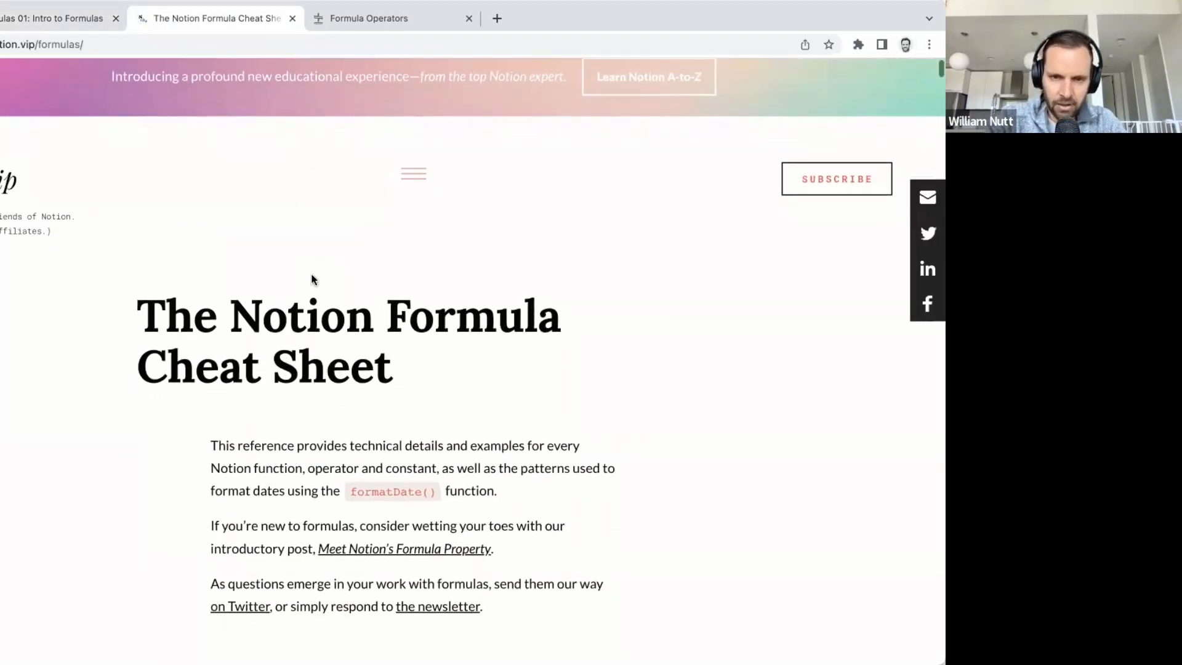
pyautogui.scroll(-3, 313, 280)
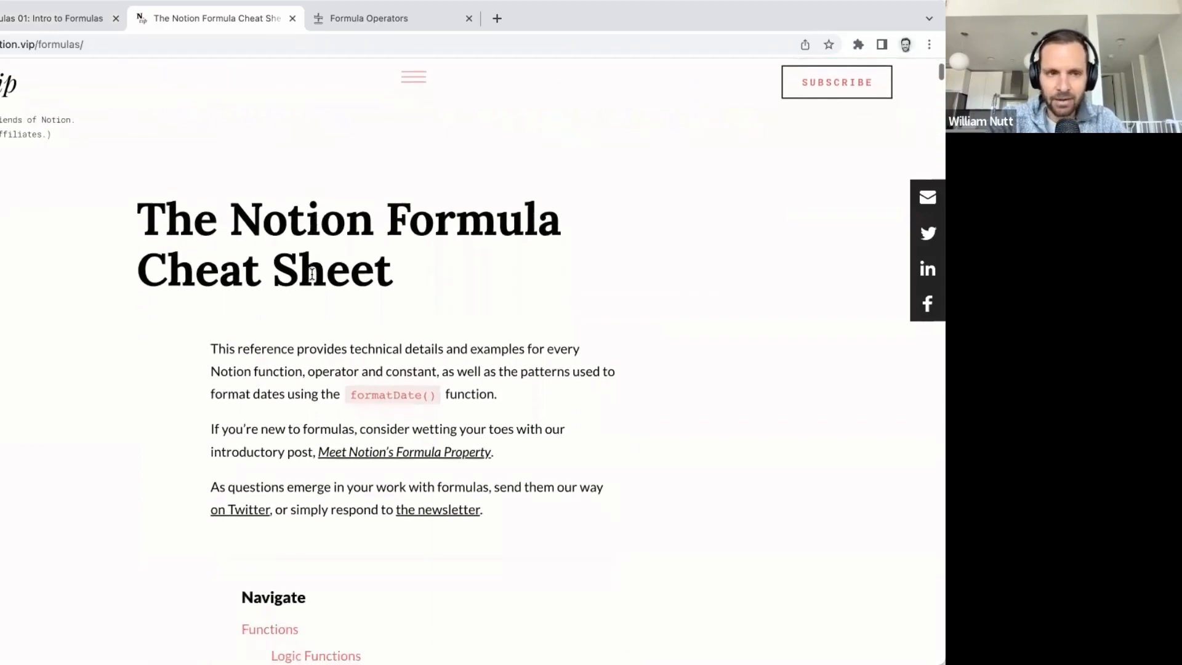
pyautogui.scroll(-5, 312, 274)
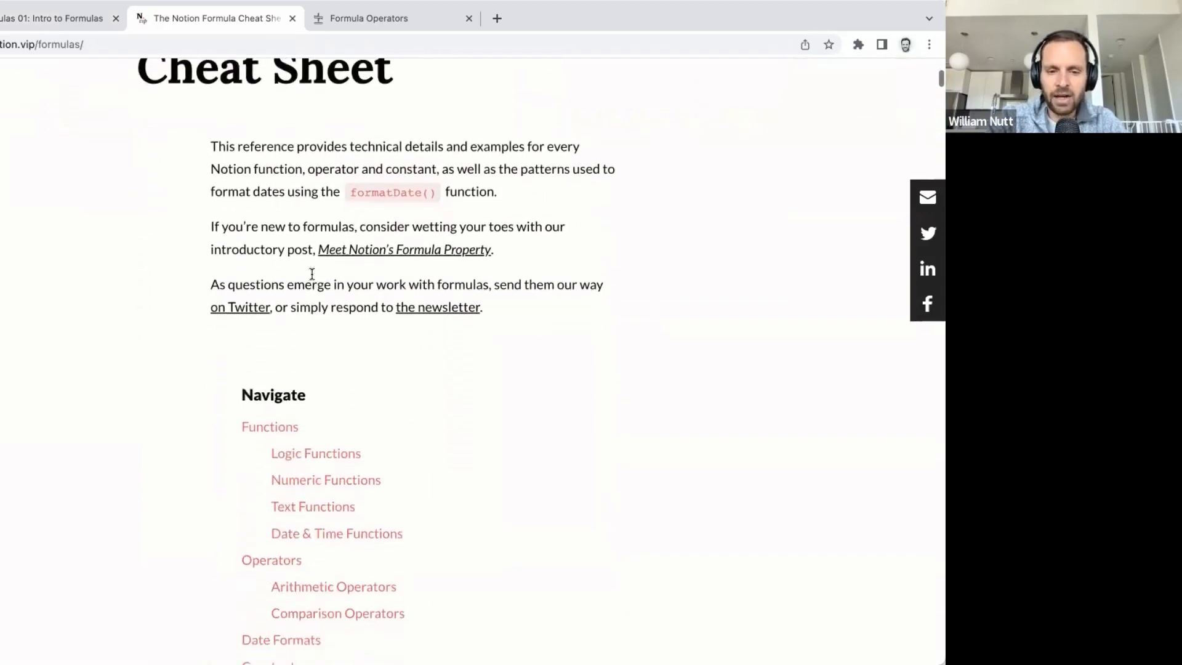
pyautogui.scroll(1, 312, 273)
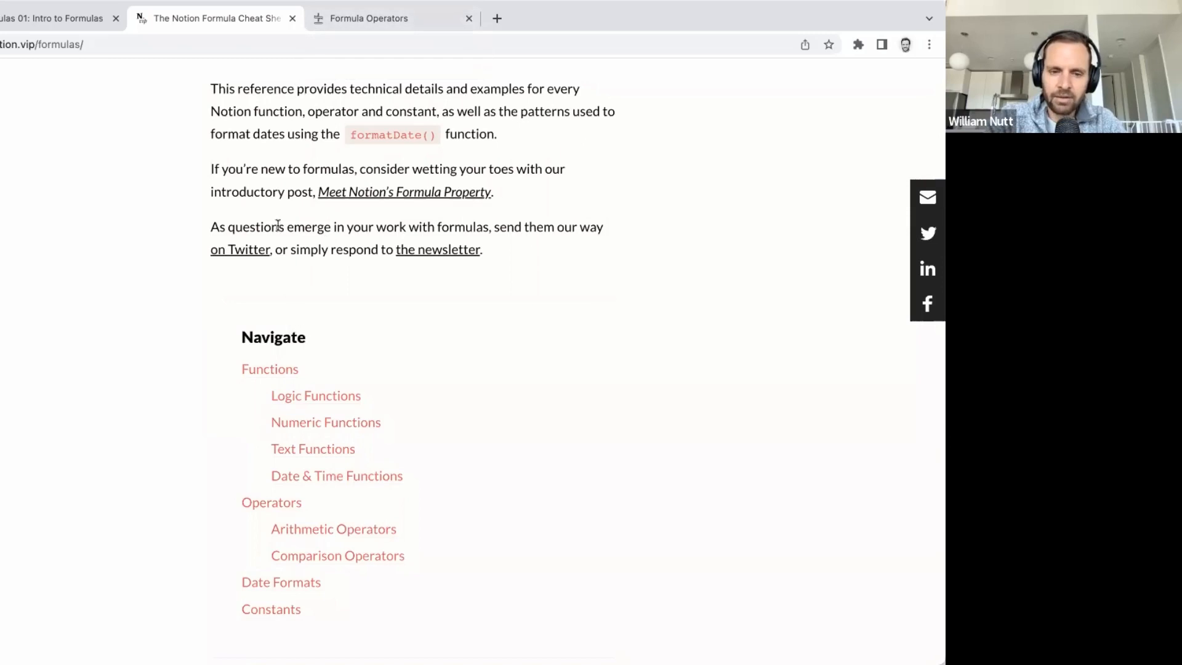
pyautogui.scroll(-6, 277, 224)
pyautogui.scroll(3, 246, 185)
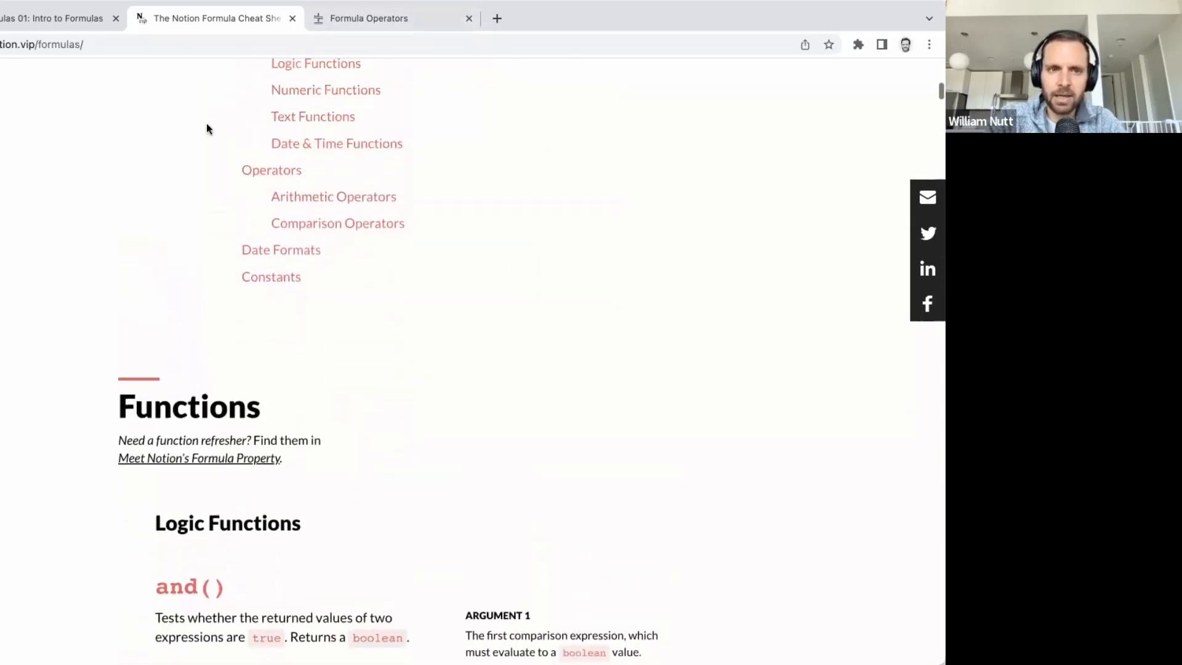
pyautogui.click(61, 23)
pyautogui.scroll(2, 177, 151)
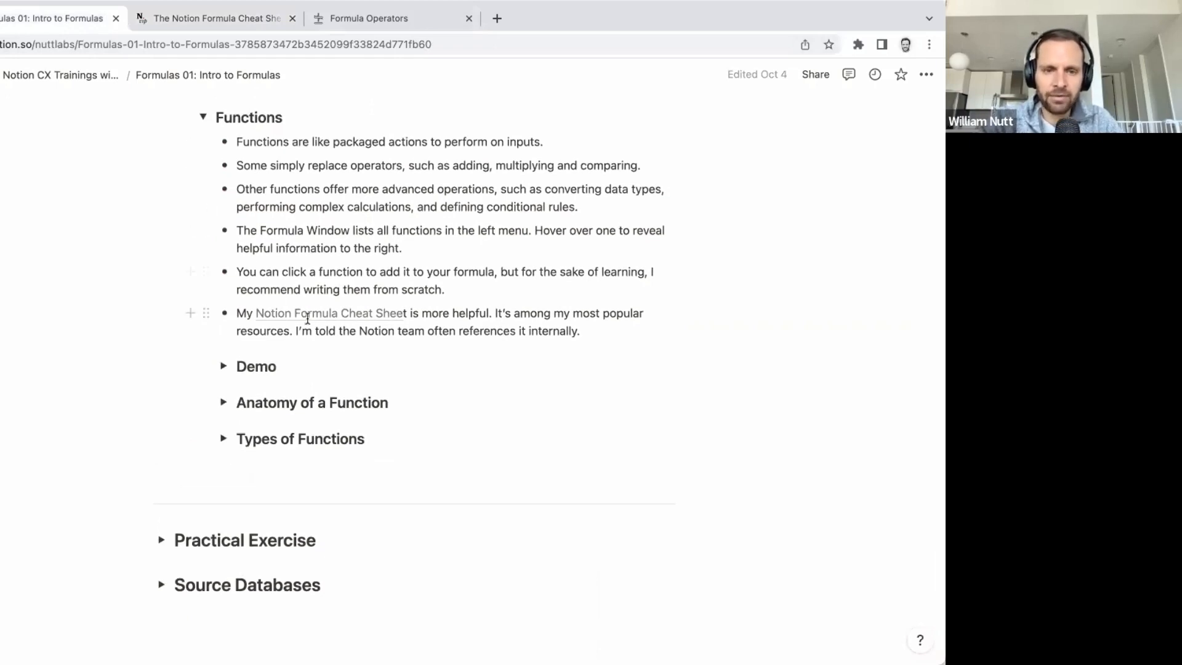
# Step: Fix the stray letters at the end of the cheat sheet link text
pyautogui.moveTo(319, 308)
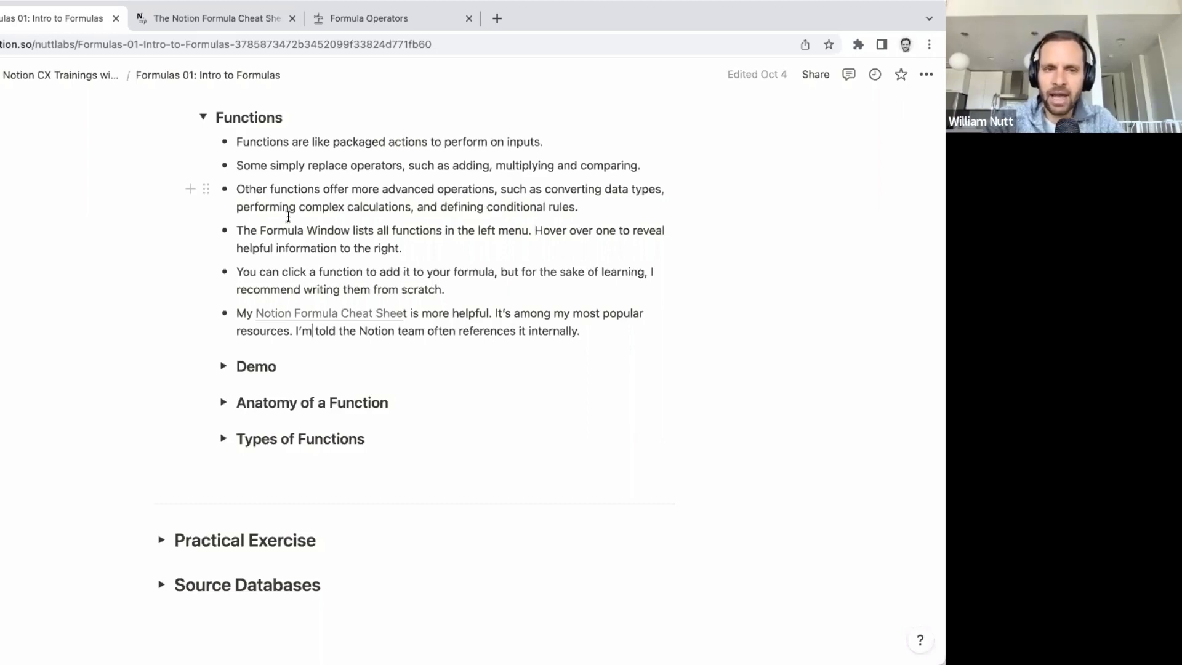
pyautogui.click(407, 314)
pyautogui.press('Left')
pyautogui.press('Left')
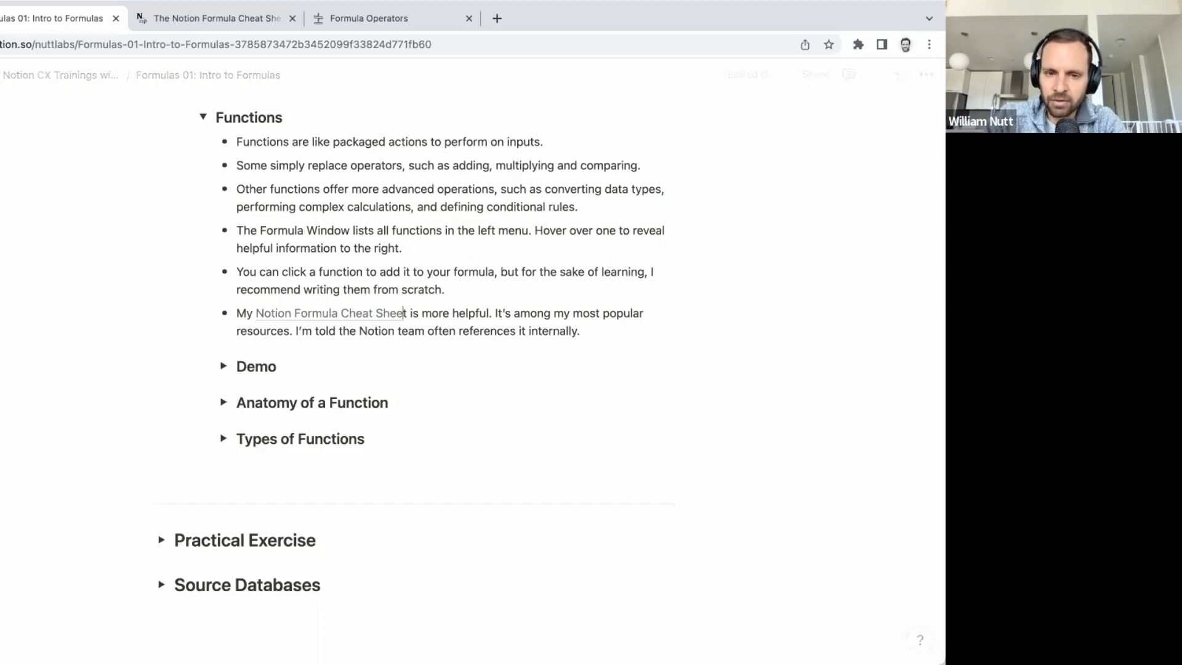
pyautogui.write('et')
pyautogui.hotkey('shift', 'Right')
pyautogui.hotkey('shift', 'Right')
pyautogui.press('BackSpace')
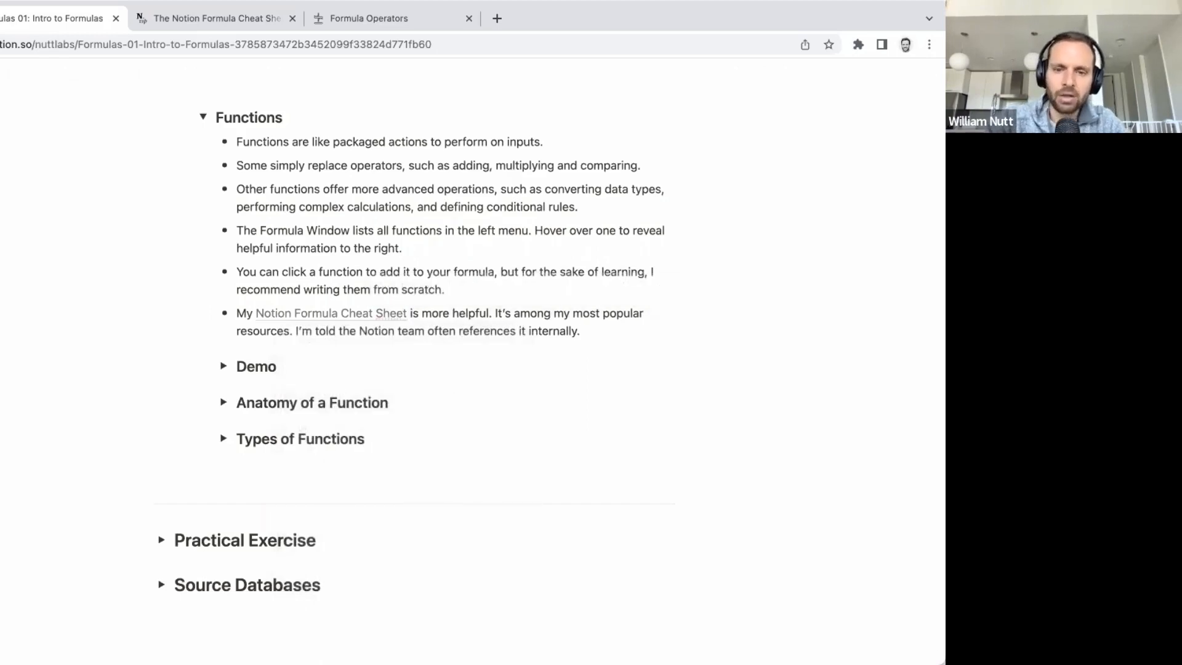
# Step: Expand the Functions Demo to view its add() table with Items A, B and C at 5
pyautogui.click(224, 367)
pyautogui.scroll(-5, 224, 362)
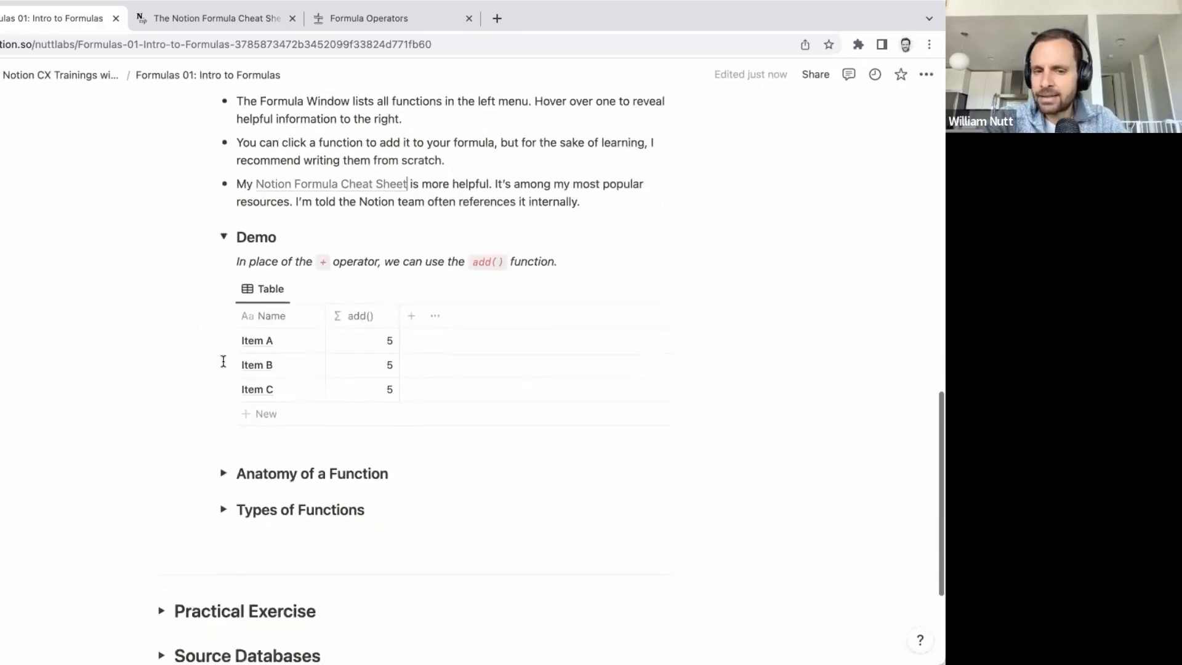
pyautogui.scroll(-1, 224, 362)
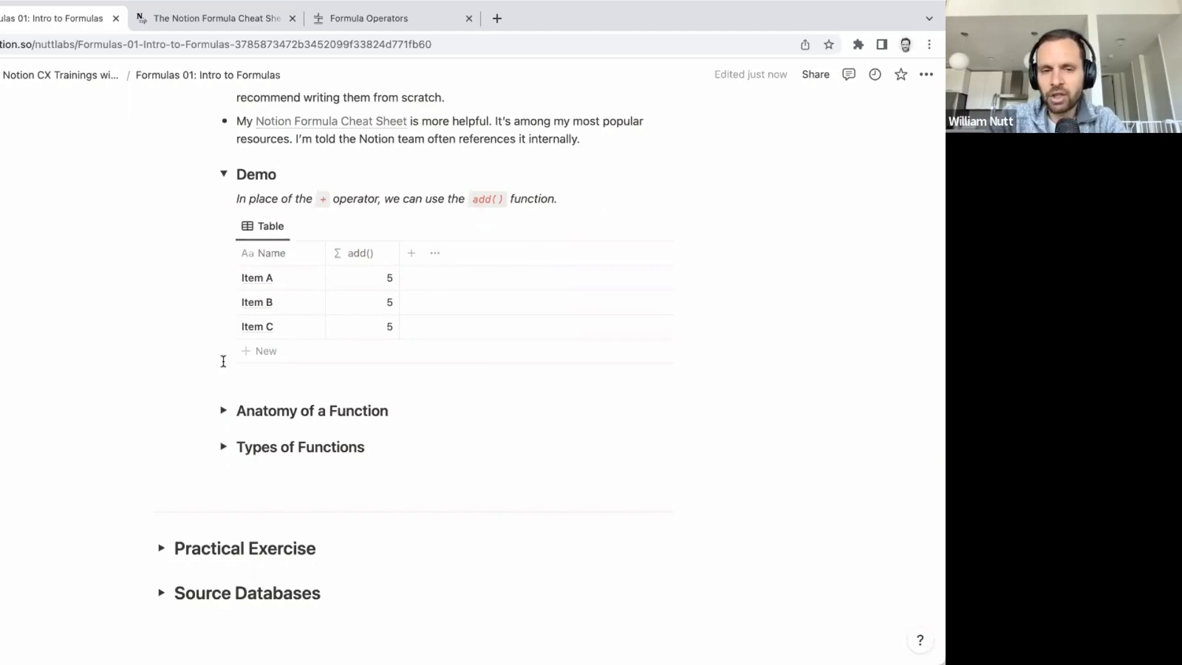
pyautogui.click(373, 278)
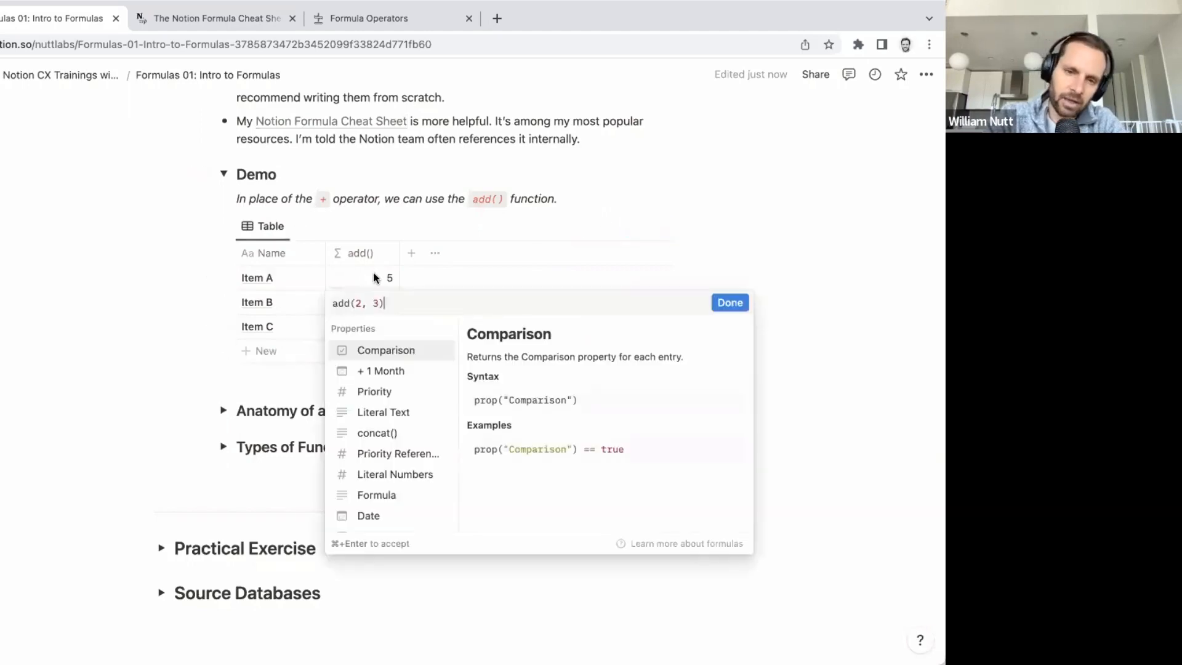
pyautogui.press('super+a')
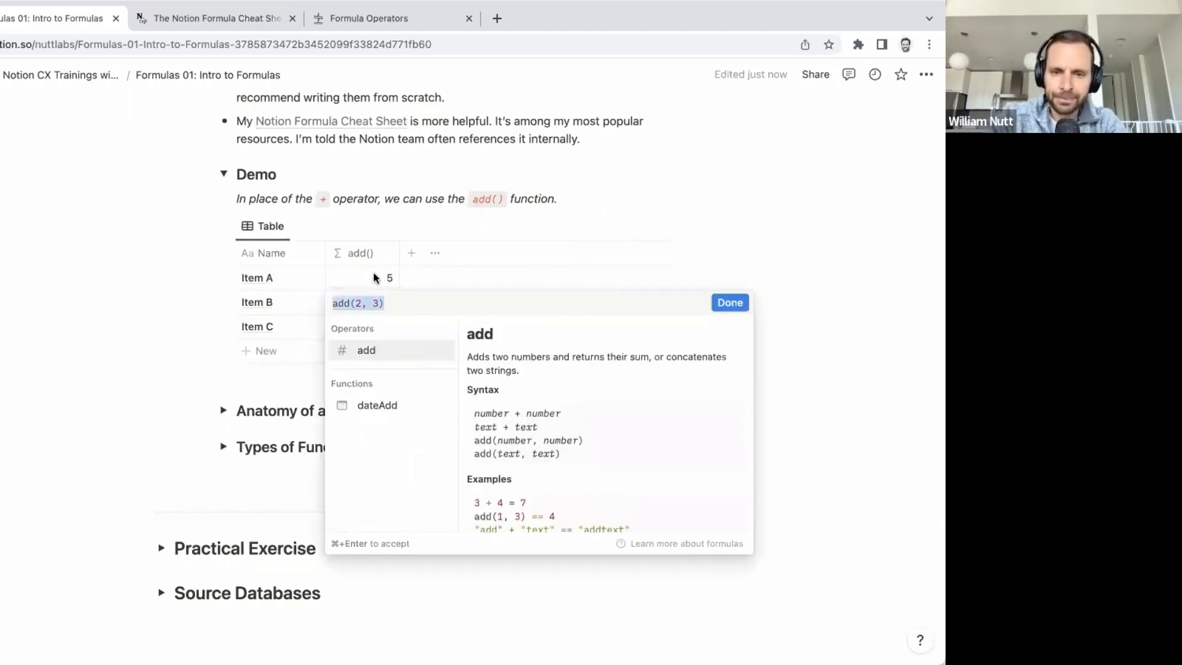
pyautogui.press('BackSpace')
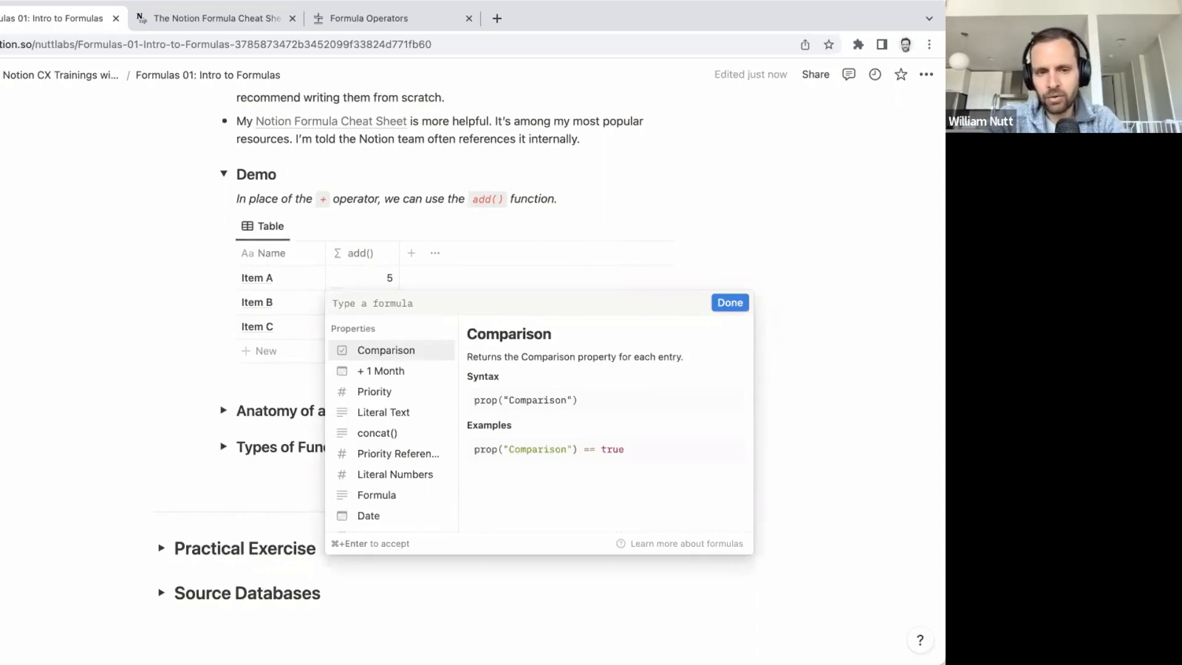
pyautogui.write('2 ')
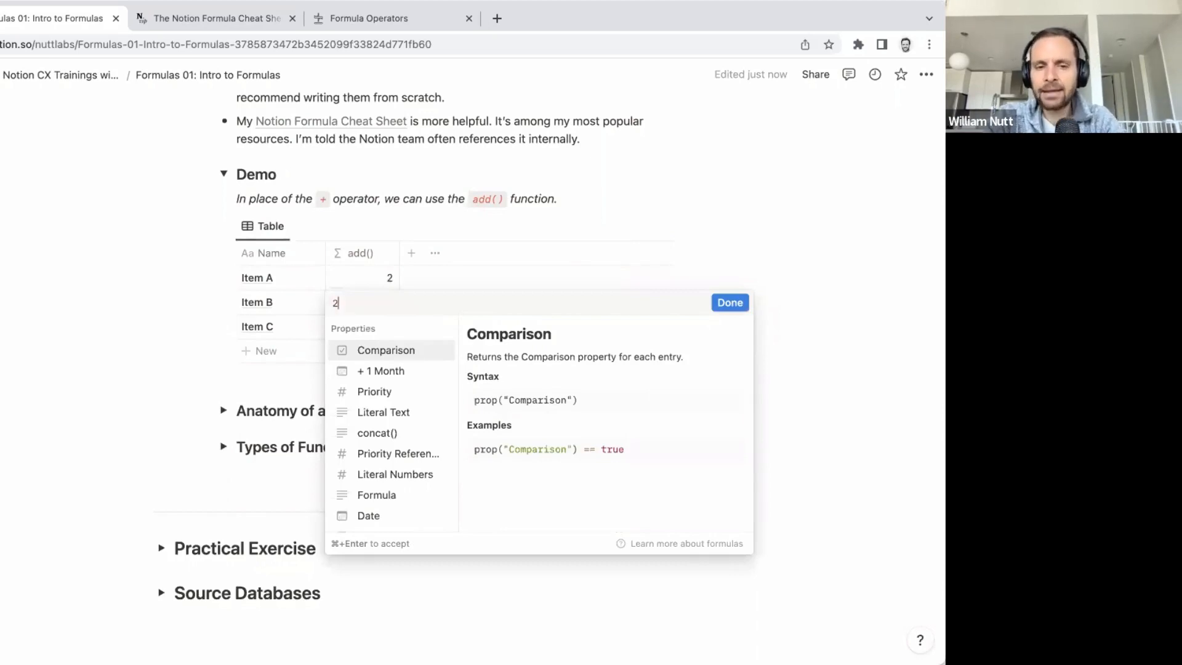
pyautogui.write('+ 3')
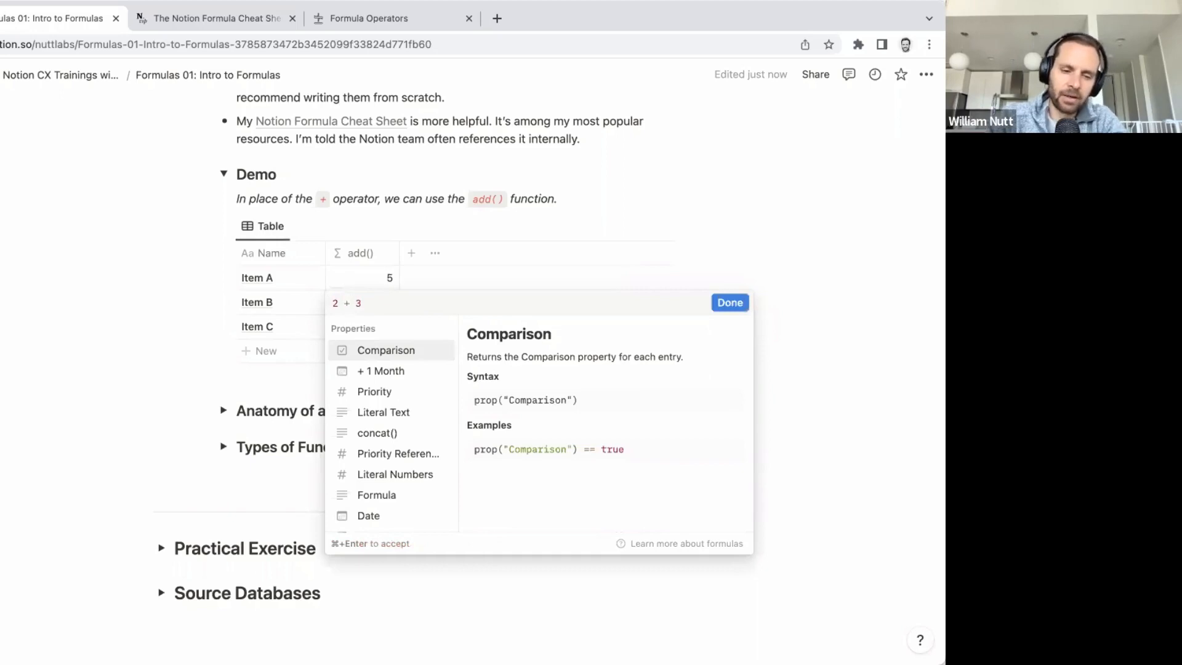
pyautogui.press('super+a')
pyautogui.write('ad')
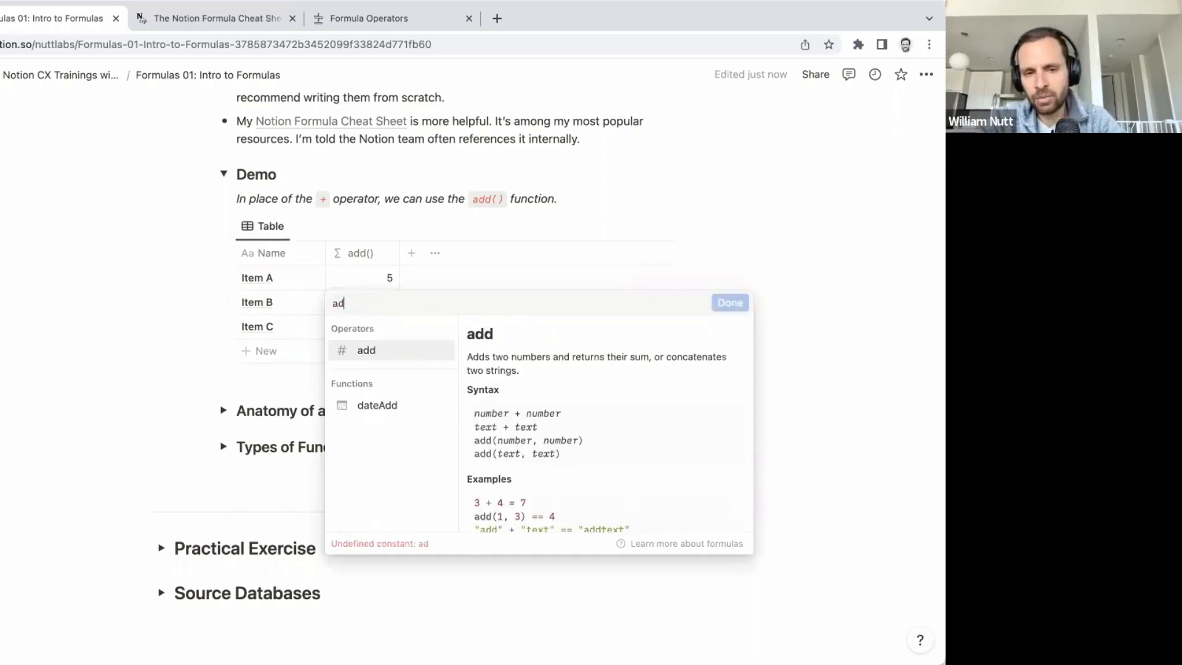
pyautogui.write('d(2, ')
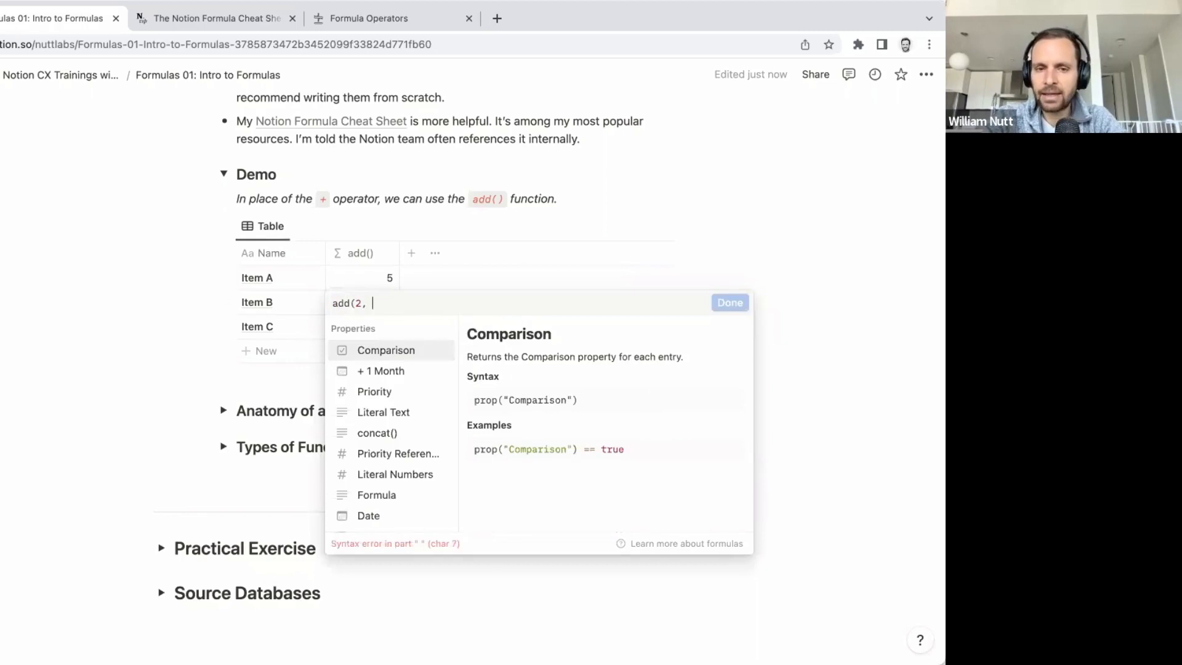
pyautogui.write('3)')
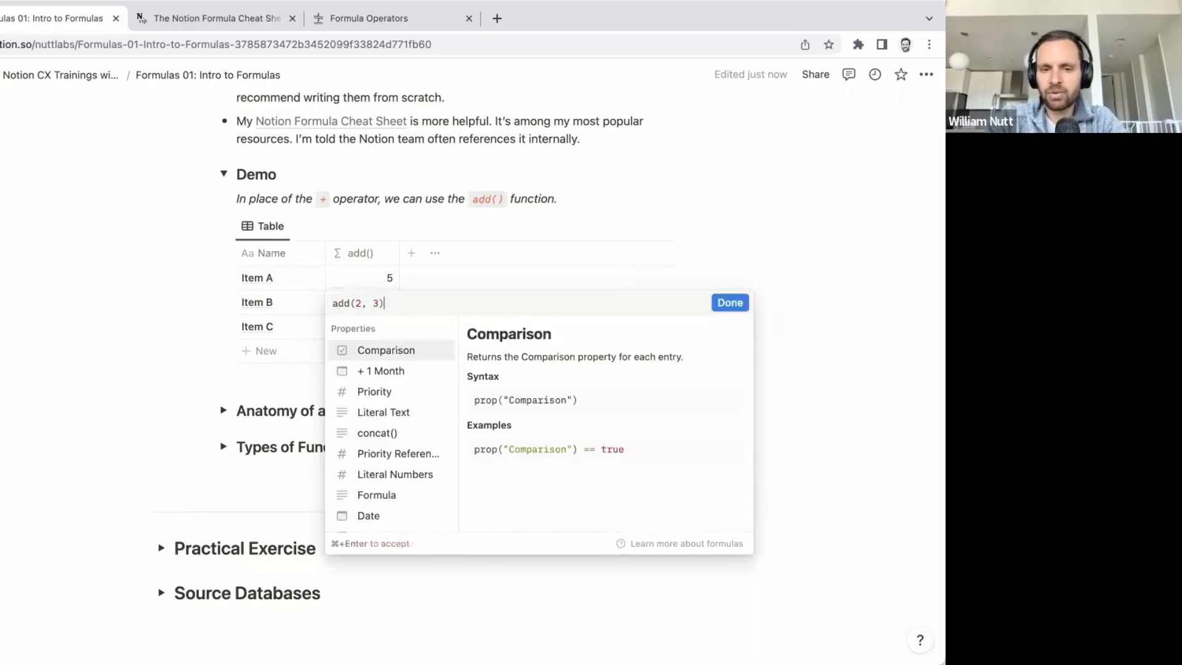
pyautogui.press('super+Return')
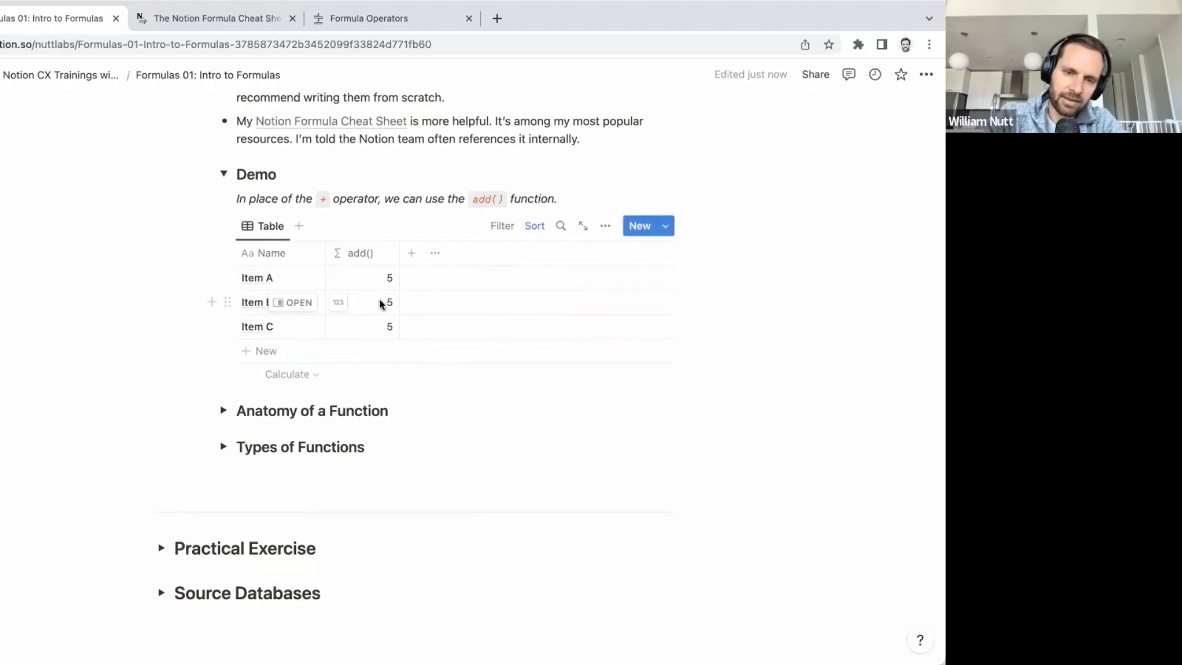
pyautogui.scroll(3, 372, 245)
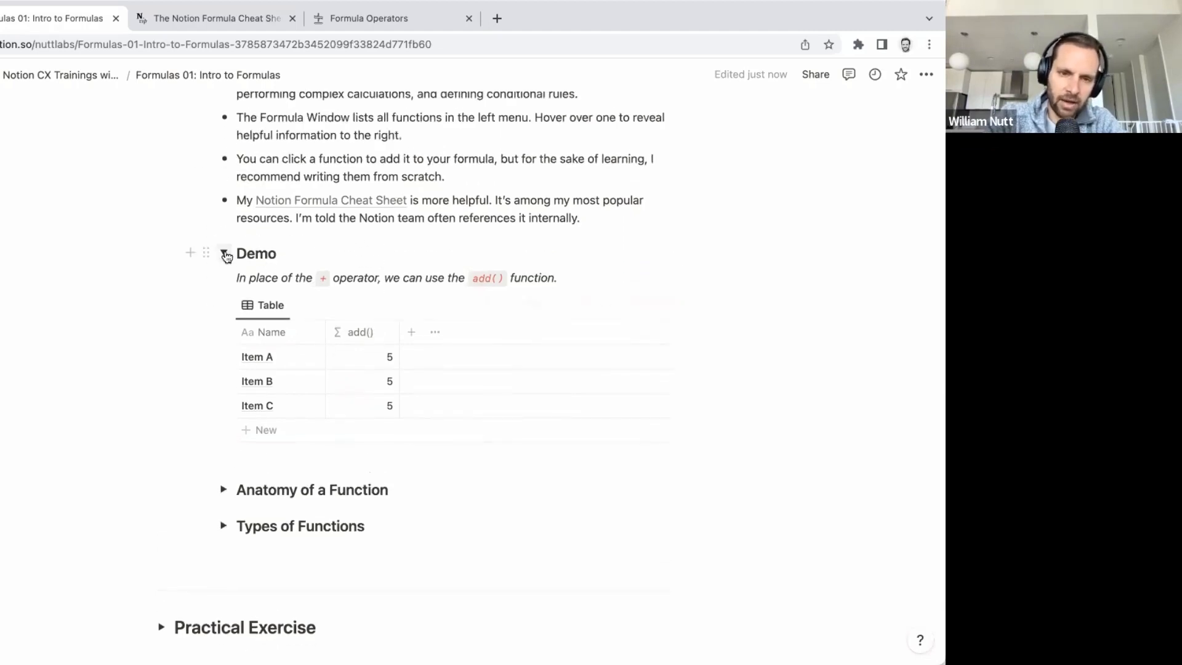
# Step: Collapse the Functions Demo and expand Anatomy of a Function to read its bullets
pyautogui.click(225, 254)
pyautogui.scroll(3, 227, 256)
pyautogui.click(224, 446)
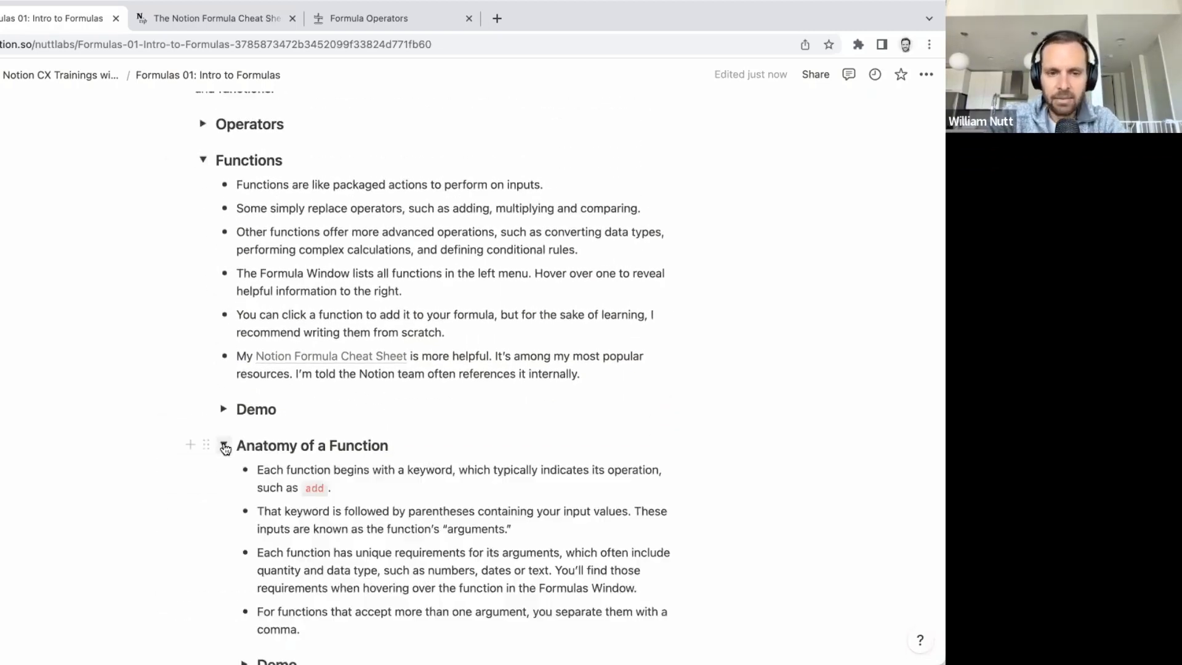
pyautogui.scroll(-8, 224, 446)
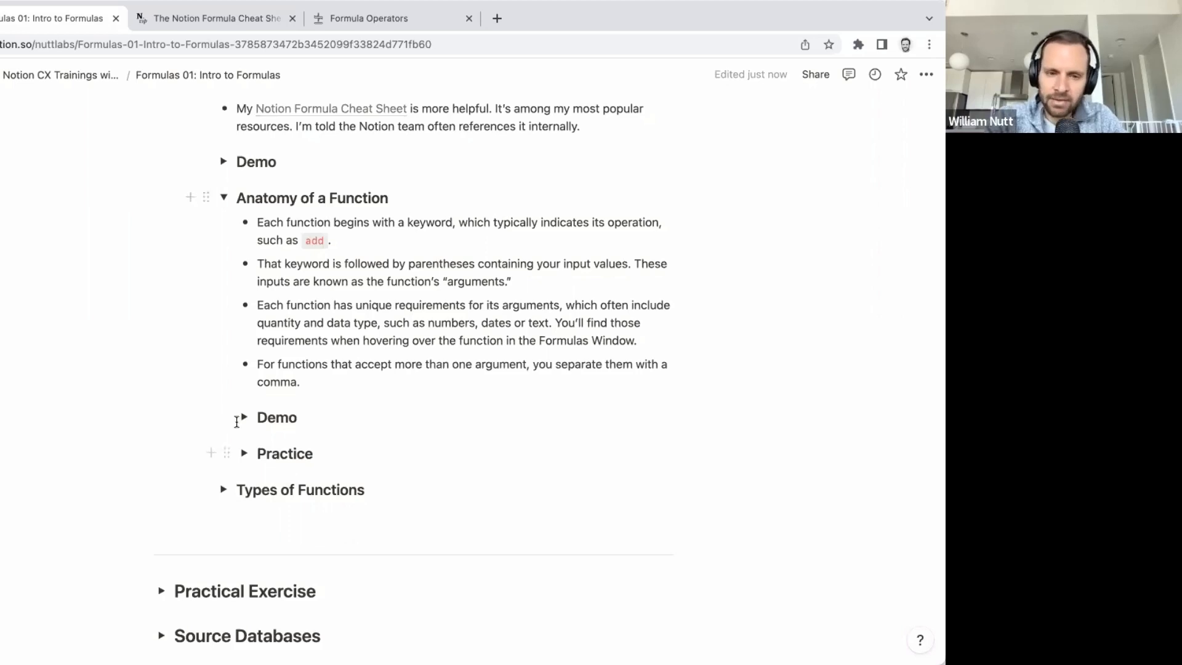
# Step: Expand the Anatomy Demo and replace Item A's add(2, 3) formula with just add
pyautogui.click(242, 421)
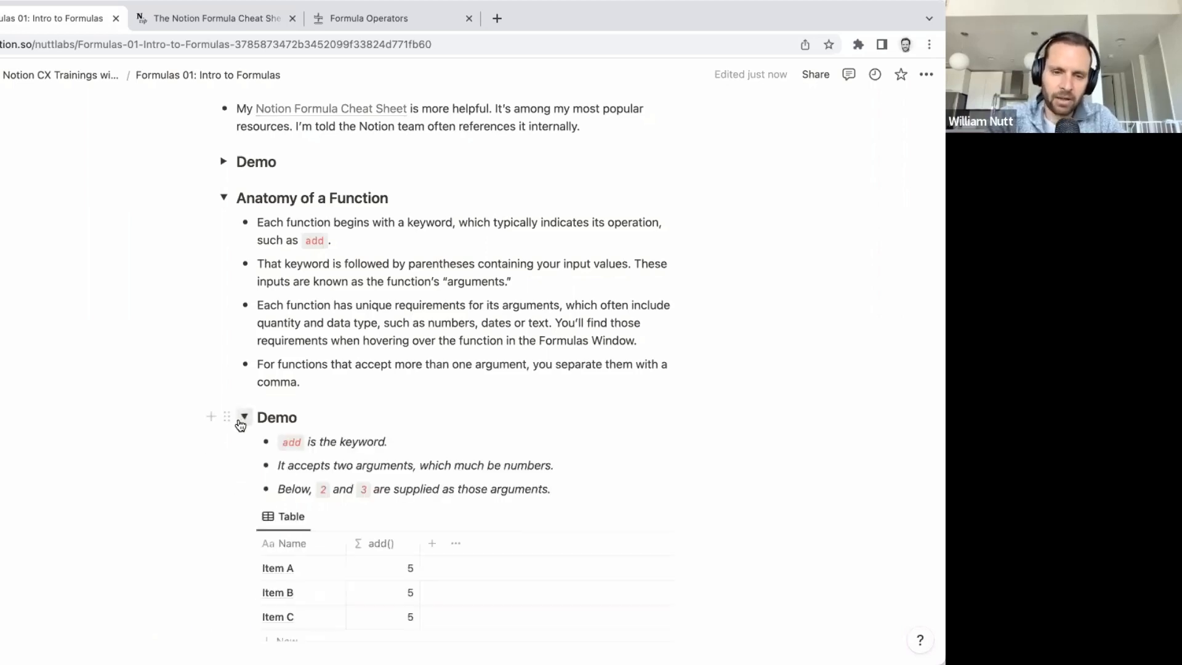
pyautogui.scroll(-2, 239, 421)
pyautogui.scroll(-3, 239, 420)
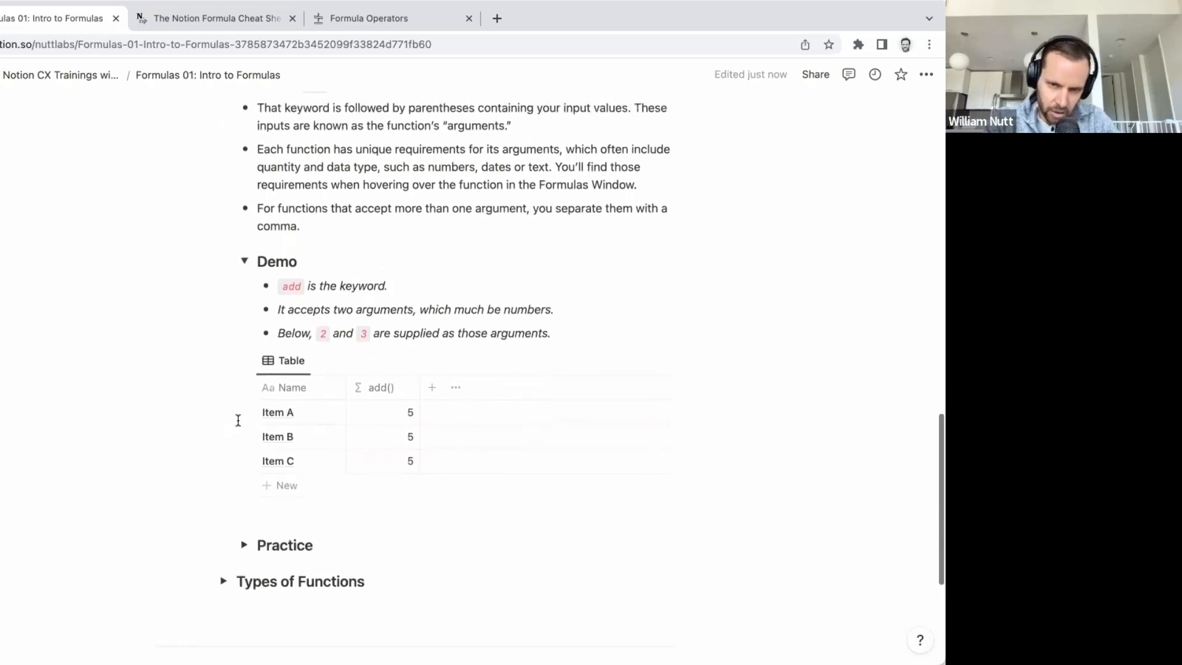
pyautogui.click(397, 421)
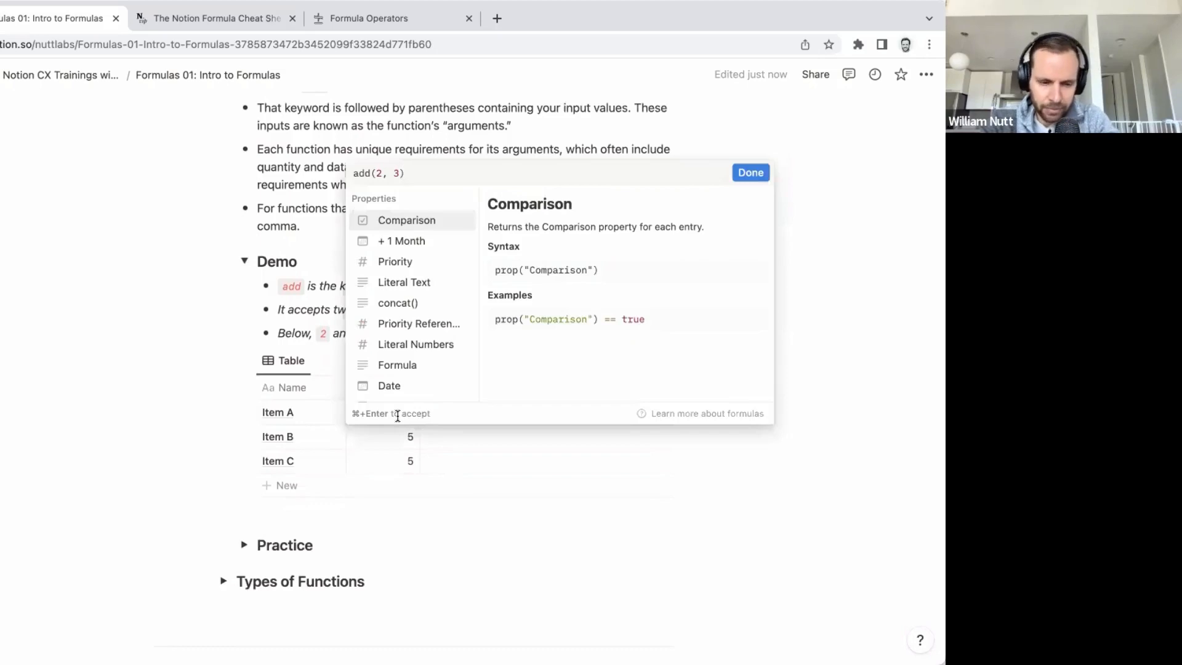
pyautogui.press('super+a')
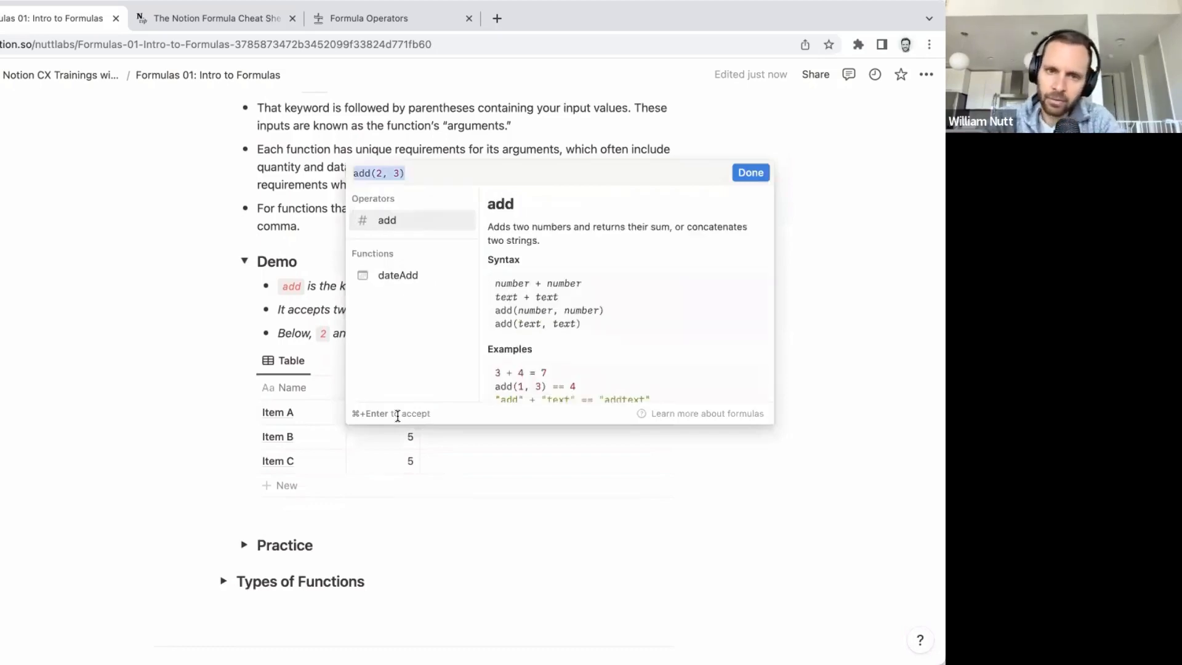
pyautogui.write('add')
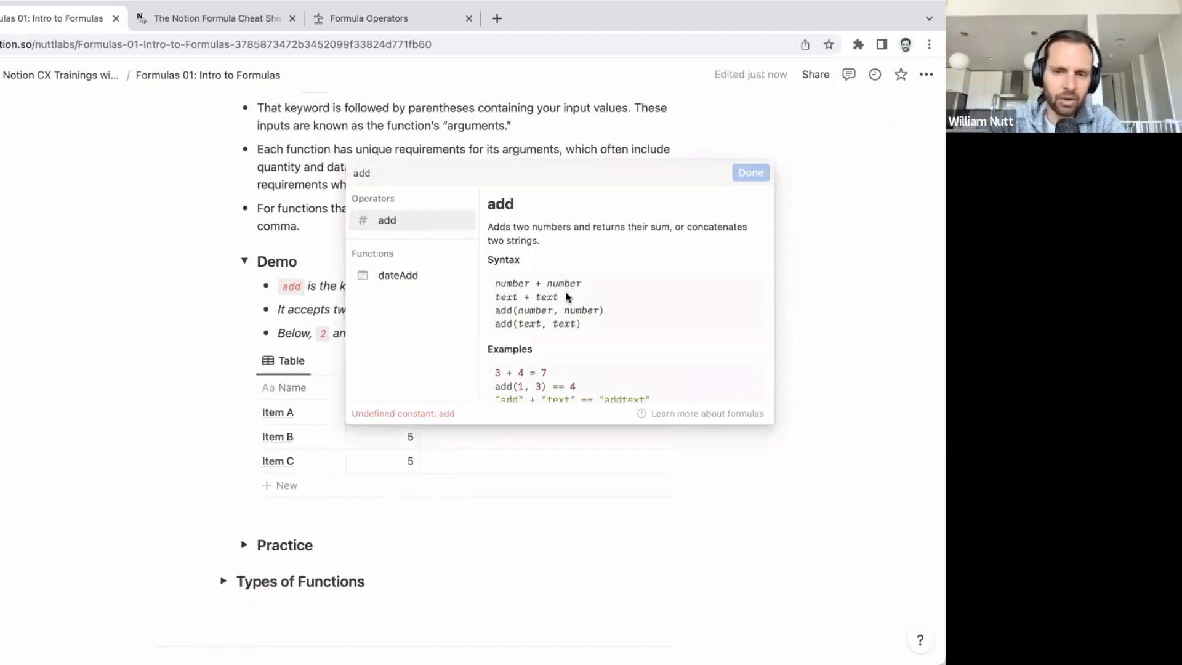
# Step: Highlight the number + number and add(number, number) syntax lines in the add reference
pyautogui.scroll(-1, 567, 297)
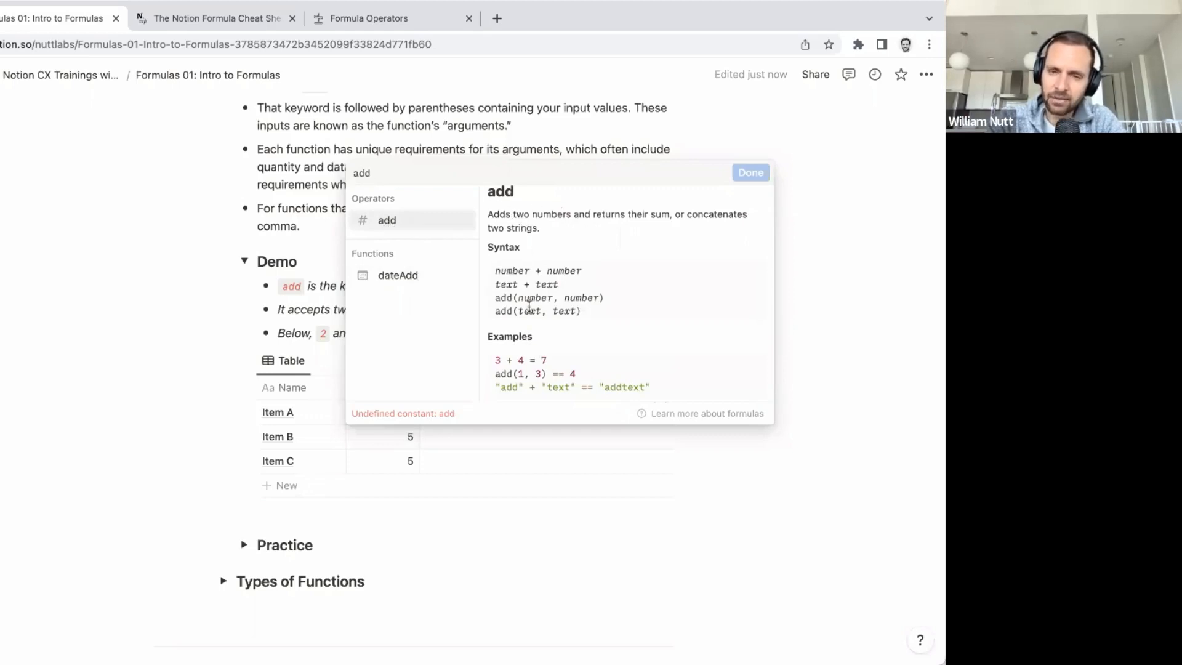
pyautogui.scroll(-1, 529, 307)
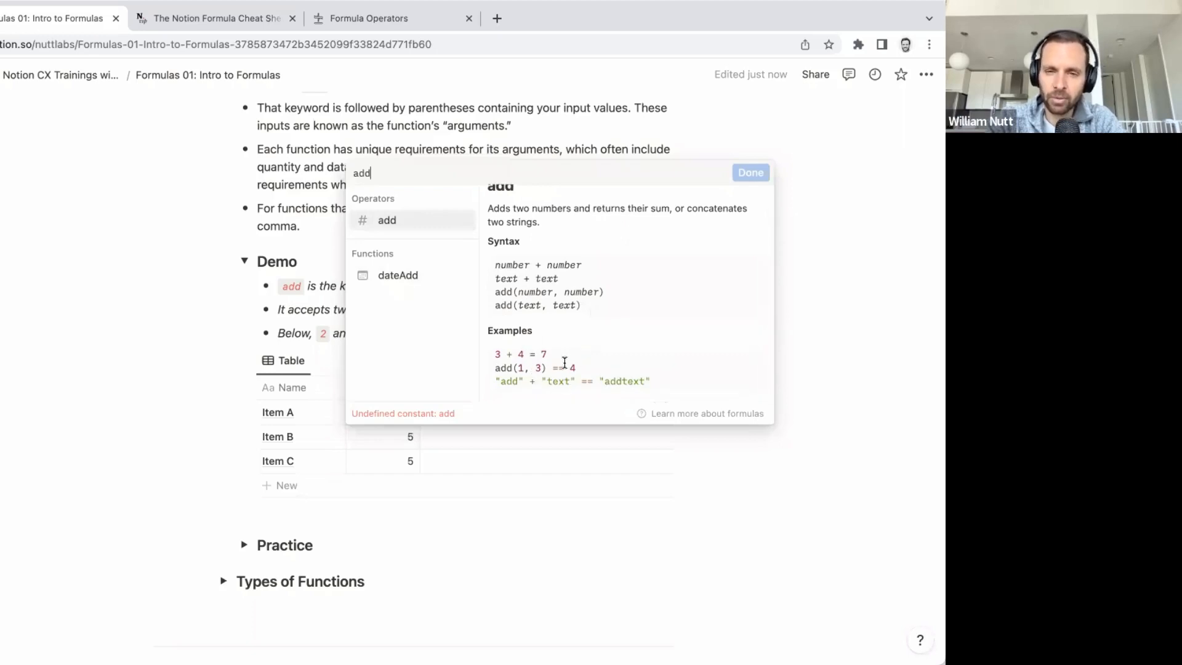
pyautogui.doubleClick(540, 265)
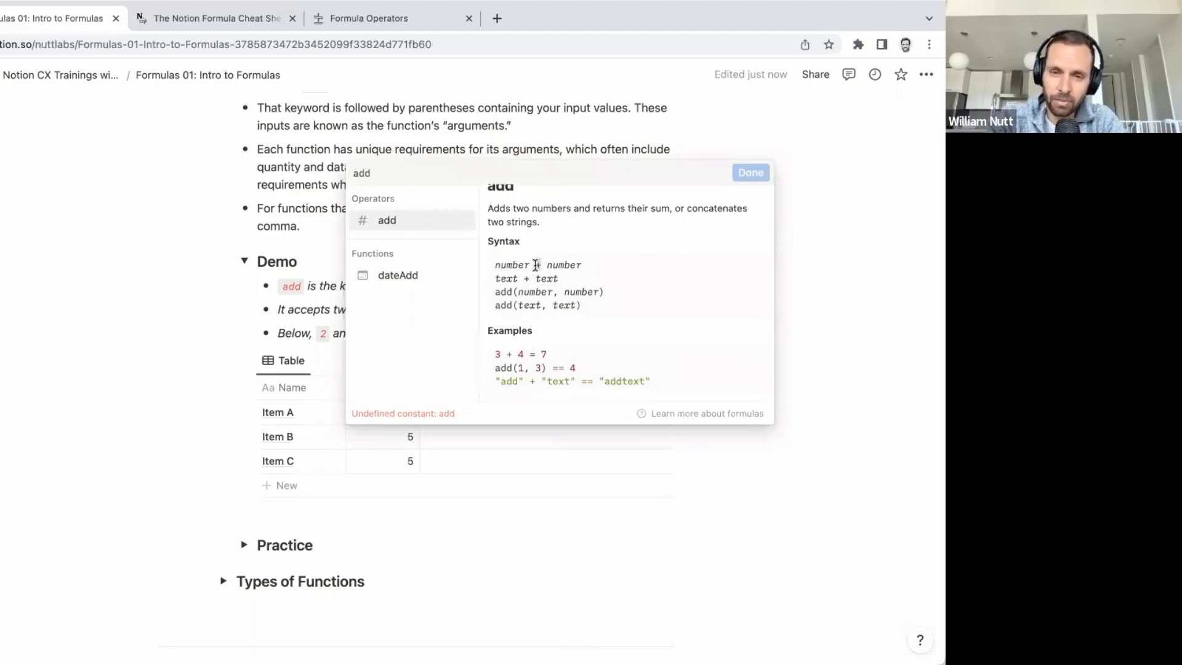
pyautogui.doubleClick(501, 292)
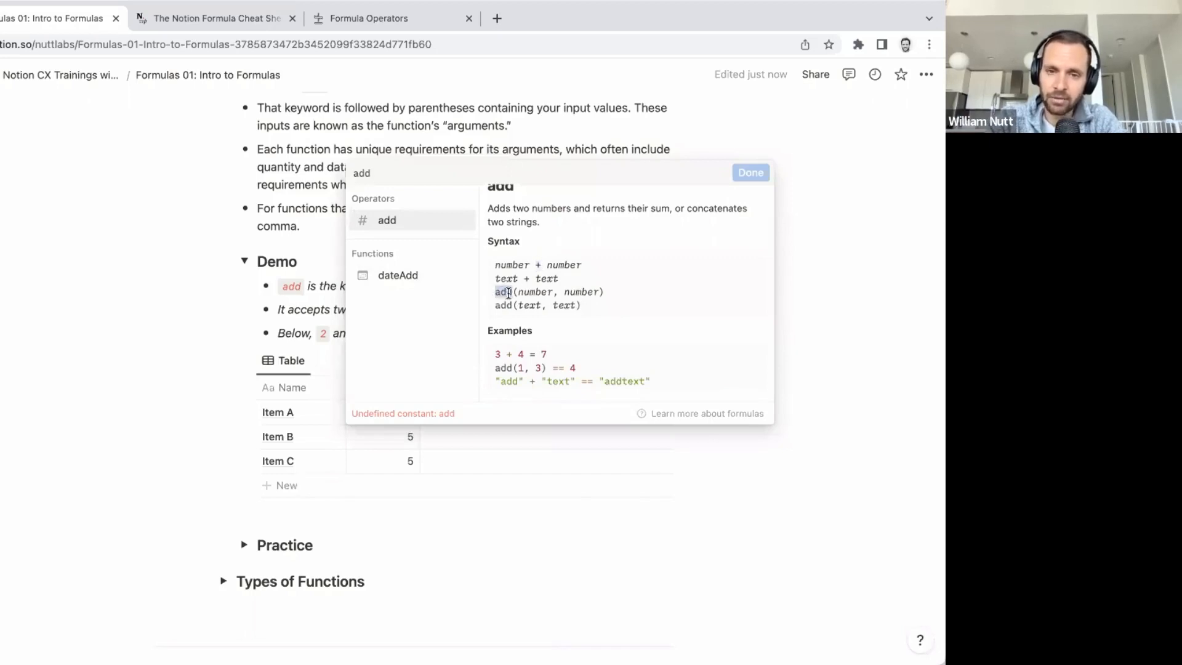
pyautogui.doubleClick(539, 265)
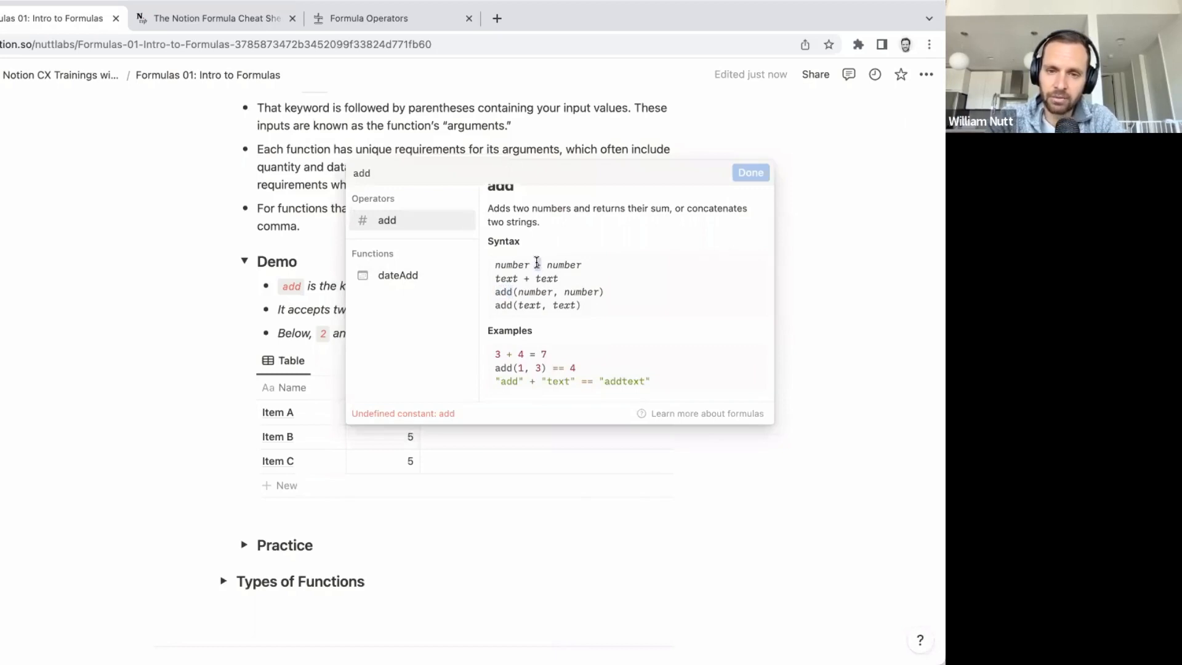
pyautogui.doubleClick(504, 292)
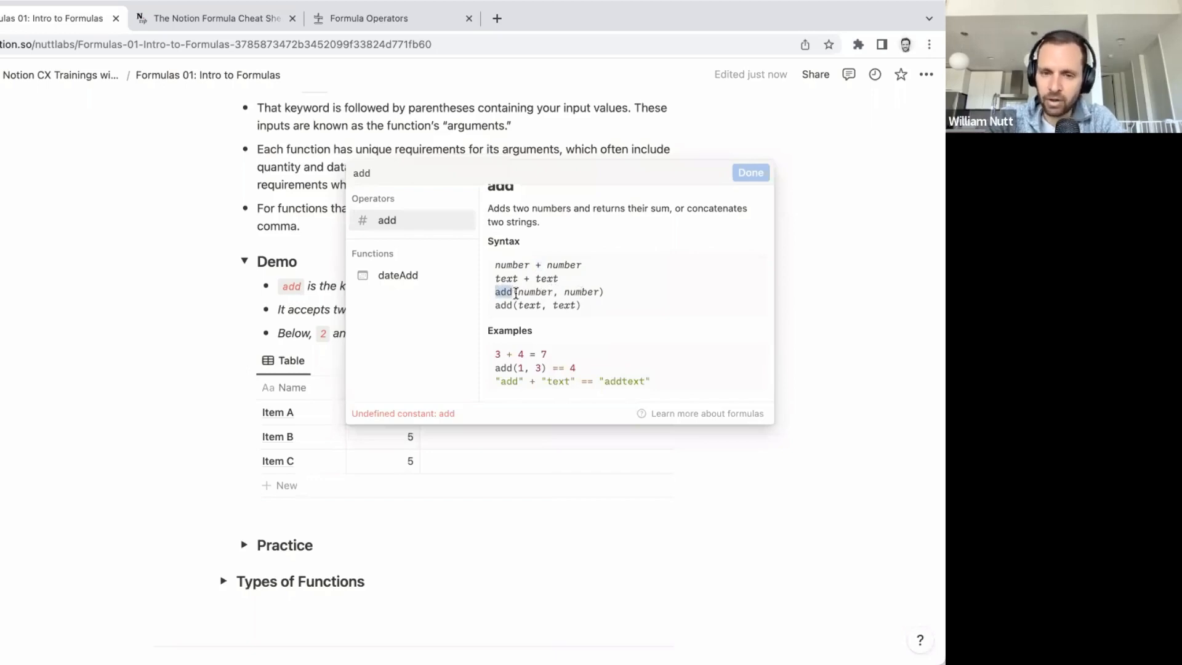
pyautogui.moveTo(609, 293); pyautogui.dragTo(497, 294)
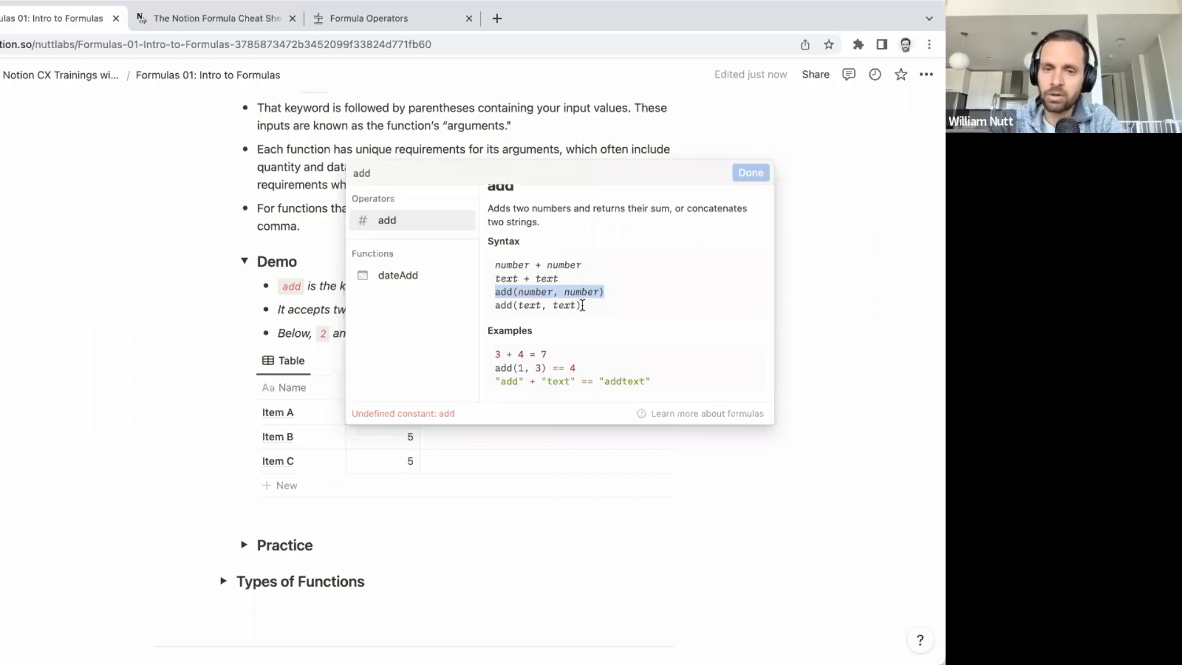
# Step: Restore the Demo formula to add(2, 3) and apply it
pyautogui.click(434, 178)
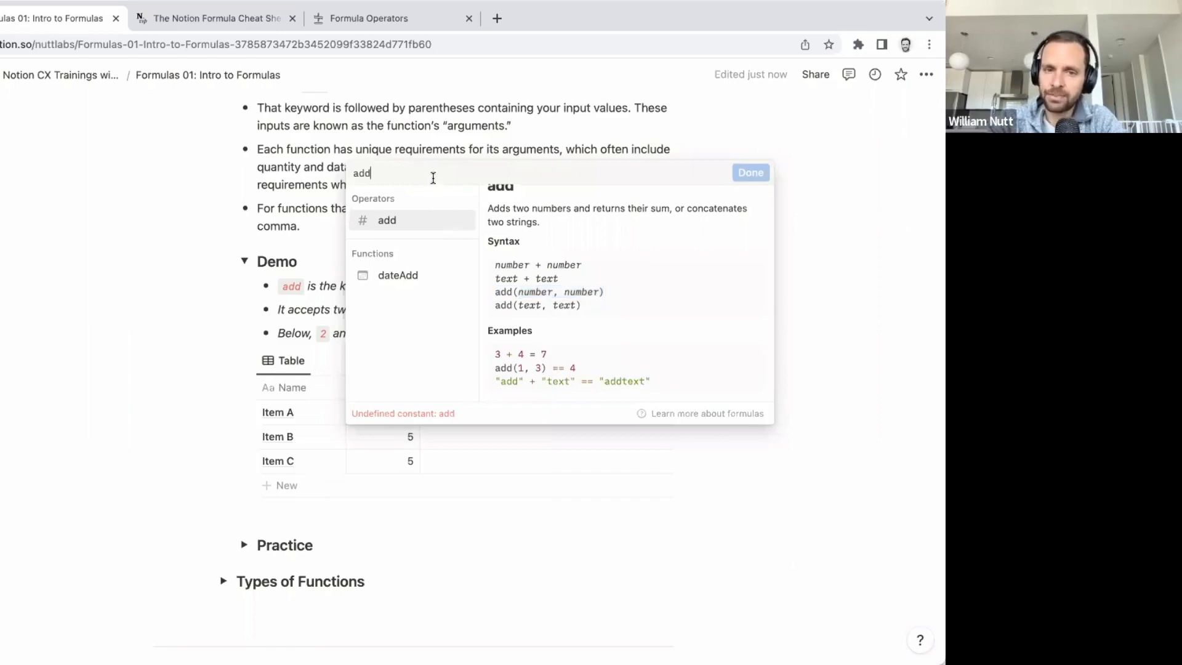
pyautogui.write('(')
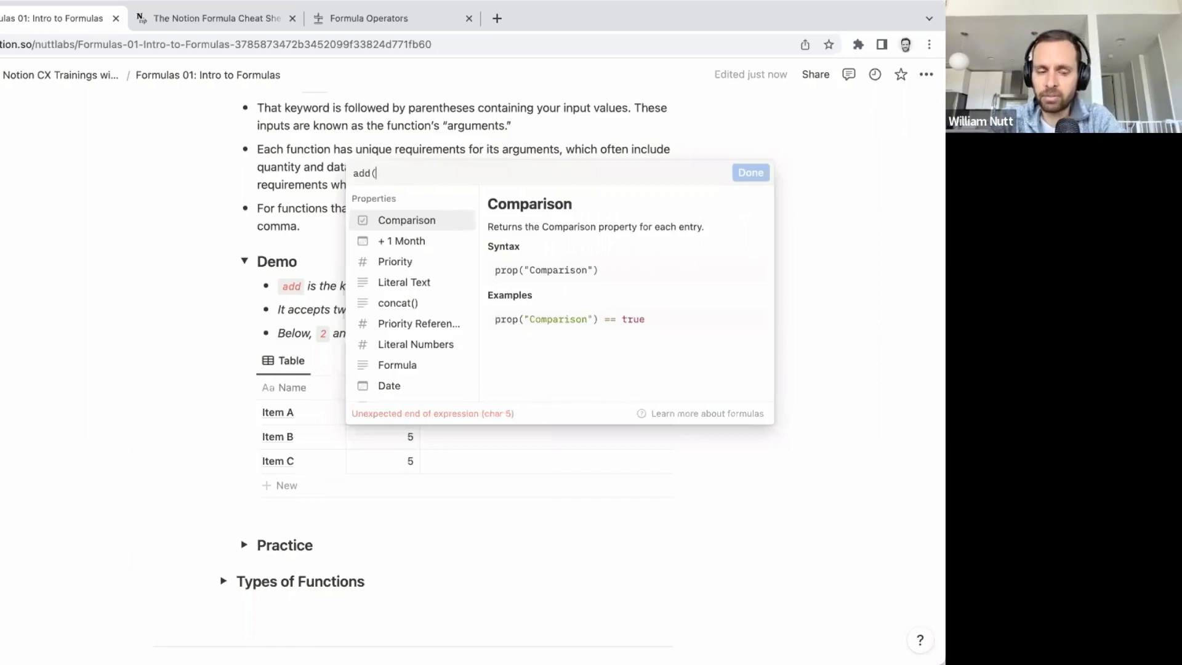
pyautogui.write('2, ')
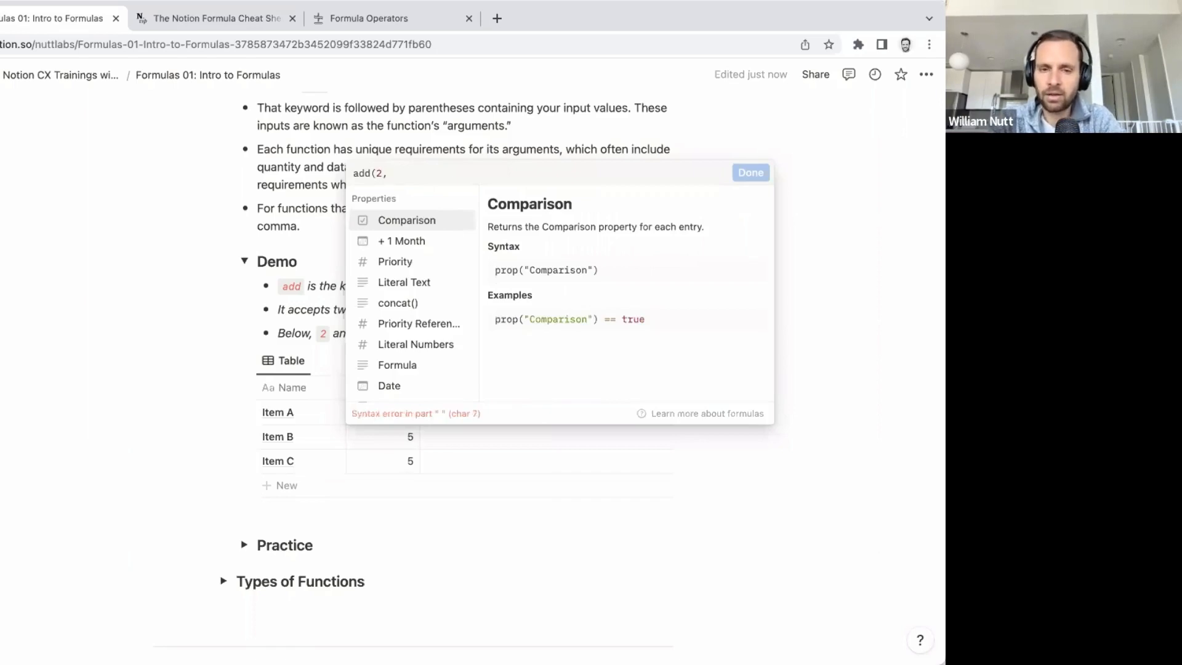
pyautogui.write('3)')
pyautogui.press('Return')
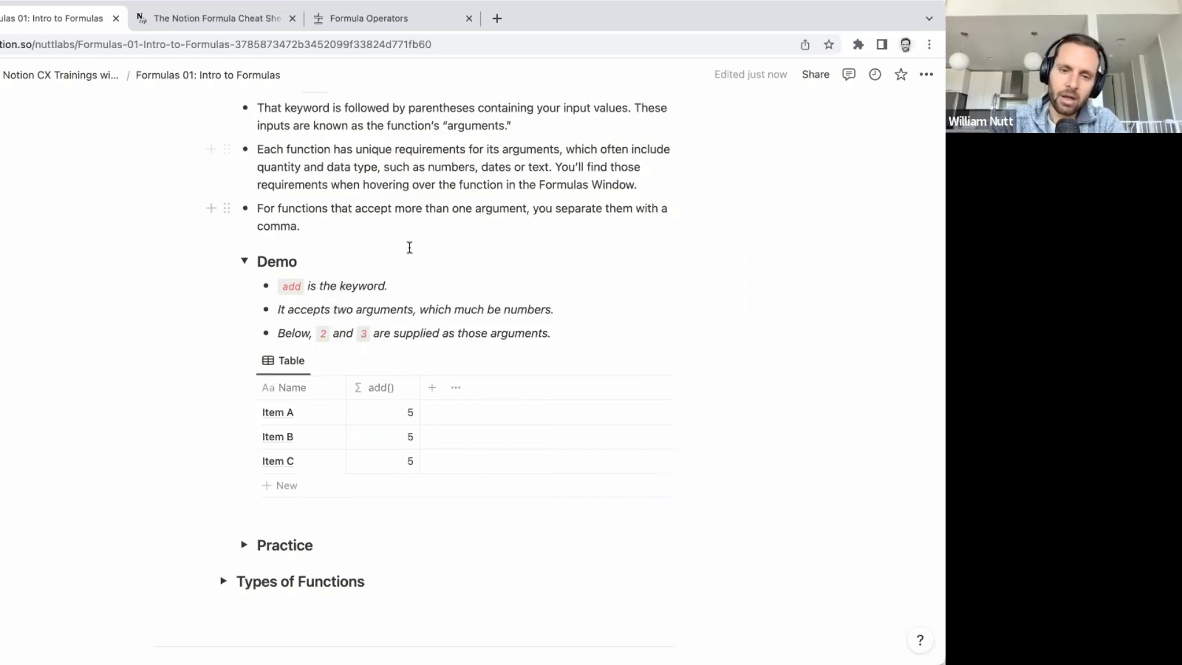
# Step: Change the add() formula to join two quoted text strings, a first name and a last name
pyautogui.click(403, 413)
pyautogui.hotkey('shift', 'Left')
pyautogui.hotkey('shift', 'Left')
pyautogui.hotkey('shift', 'Left')
pyautogui.hotkey('shift', 'Left')
pyautogui.write('"')
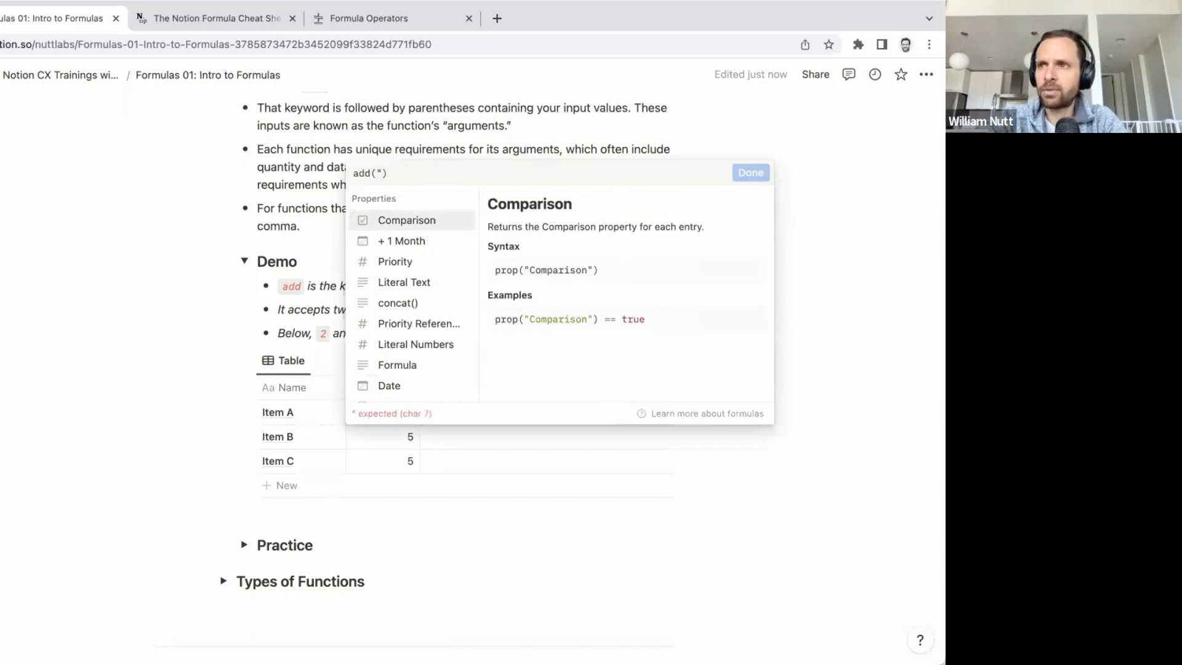
pyautogui.write('William ", "Nutt"')
pyautogui.press('super+Return')
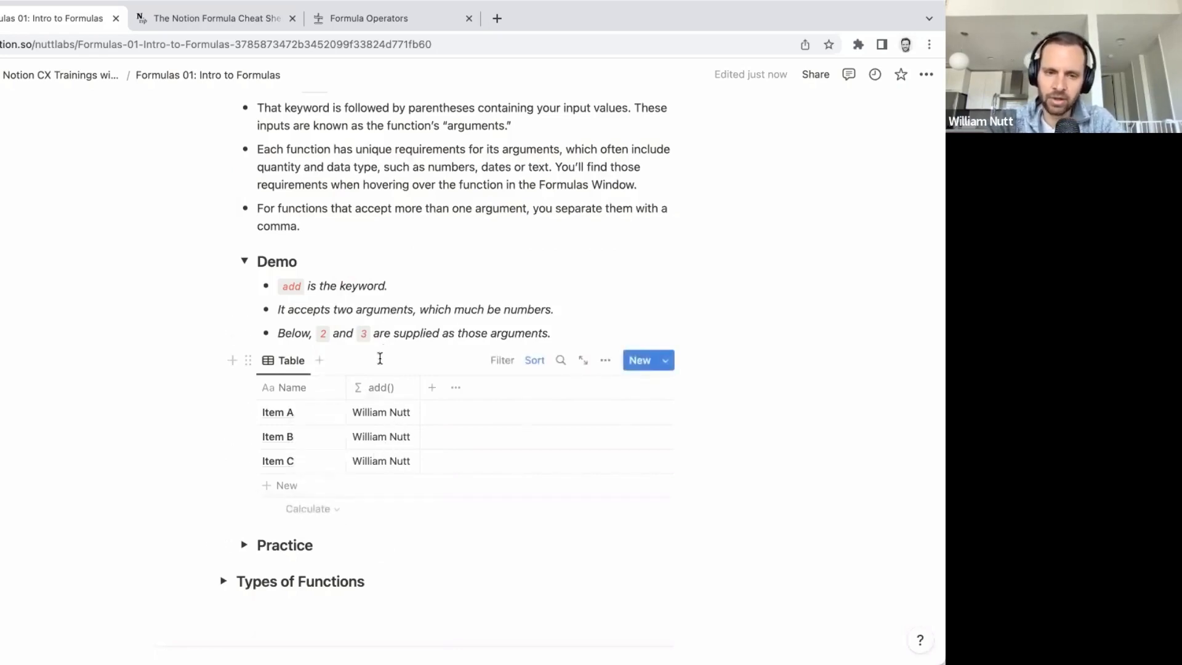
# Step: Collapse the Anatomy Demo and expand its Practice section
pyautogui.click(245, 262)
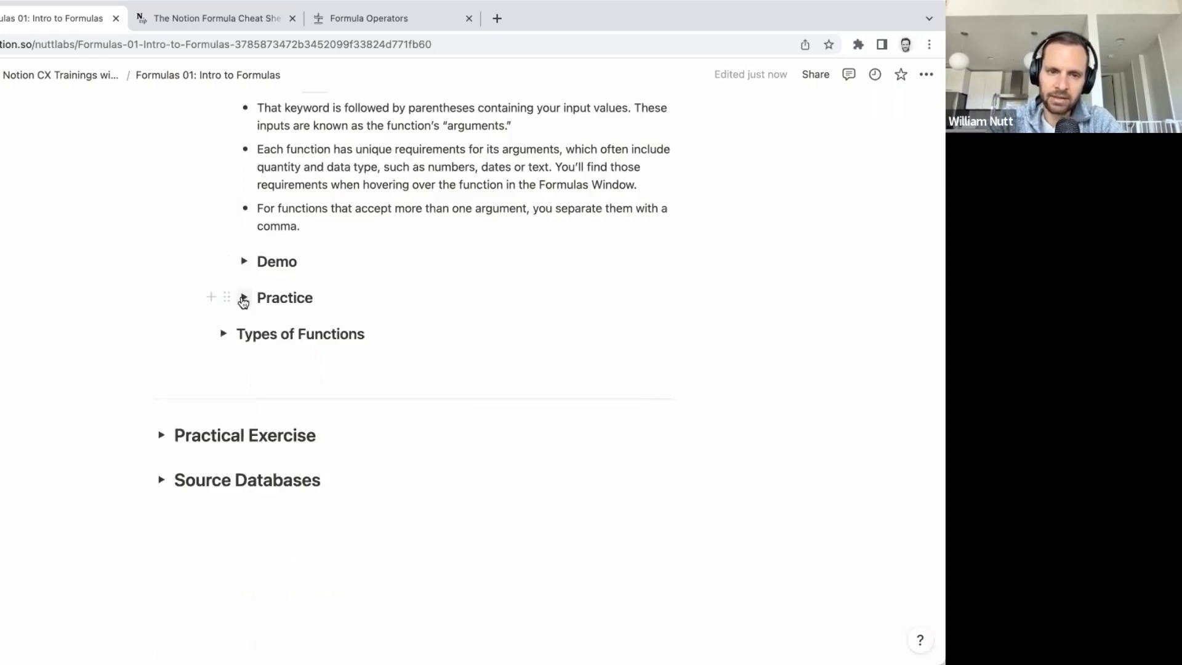
pyautogui.click(244, 298)
pyautogui.scroll(-3, 242, 297)
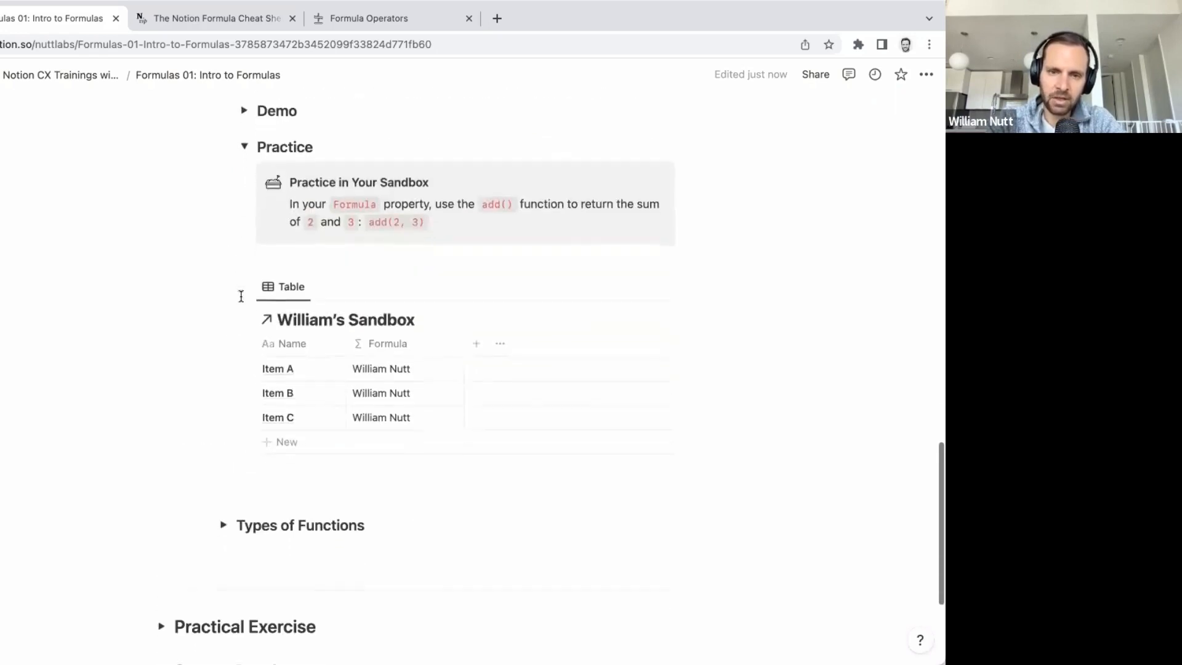
pyautogui.scroll(-1, 241, 297)
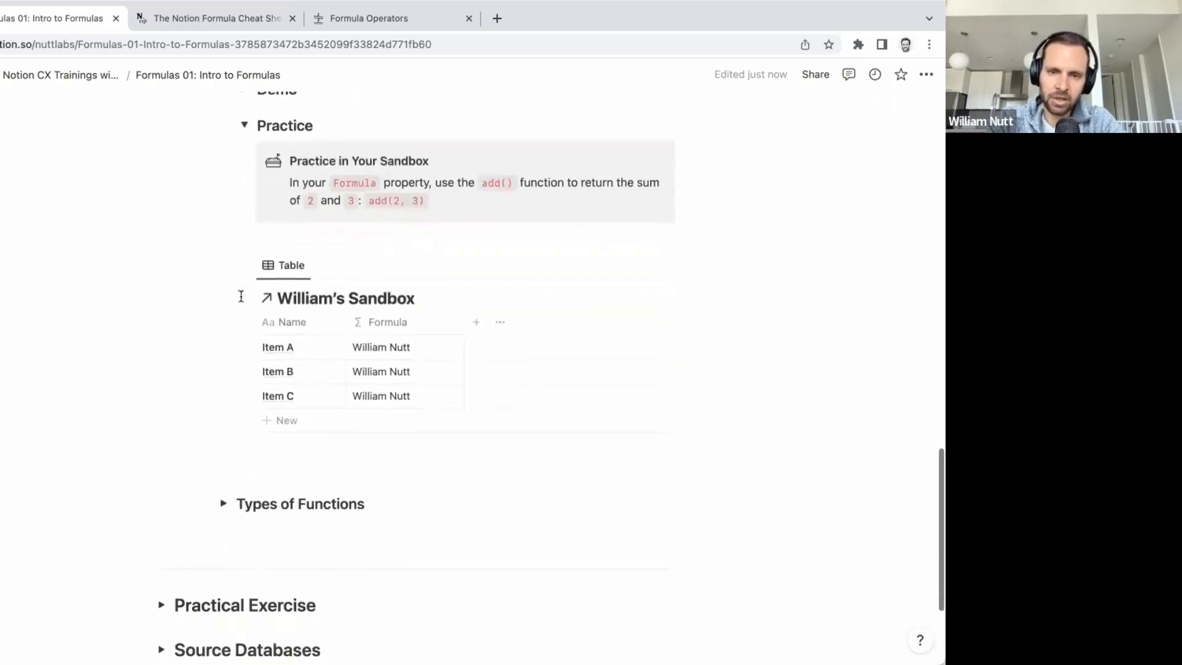
# Step: Set the sandbox Formula to add(3,4) so every row shows 7, then collapse Practice
pyautogui.click(387, 354)
pyautogui.hotkey('ctrl', 'a')
pyautogui.write('add(')
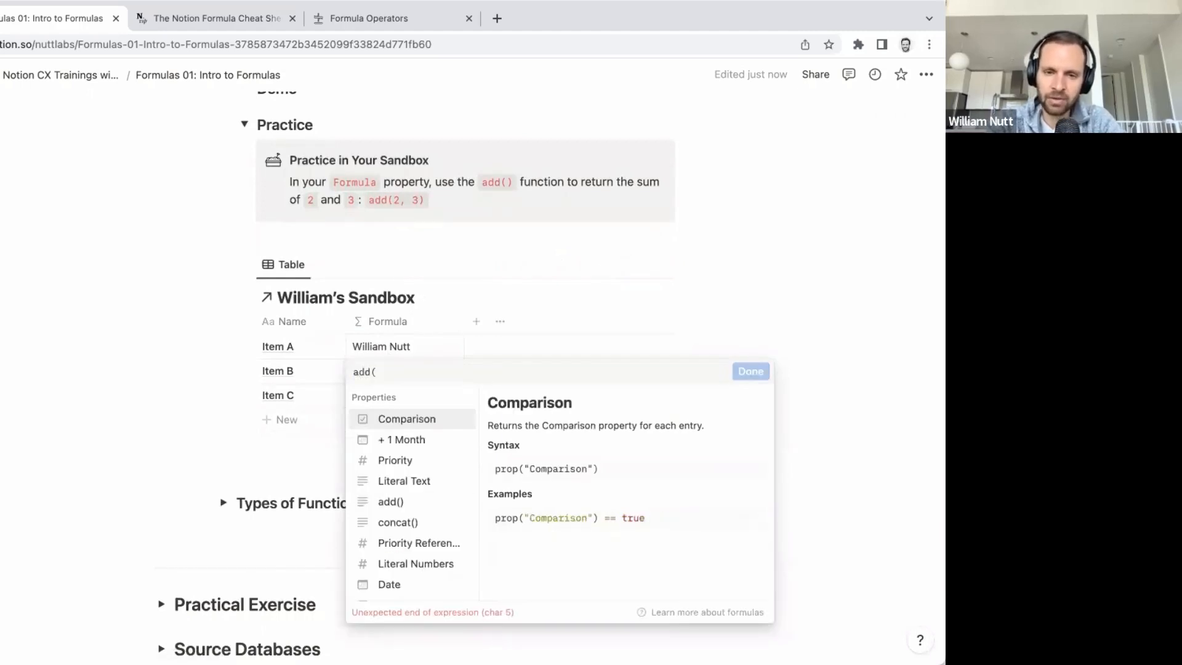
pyautogui.write('3,4)')
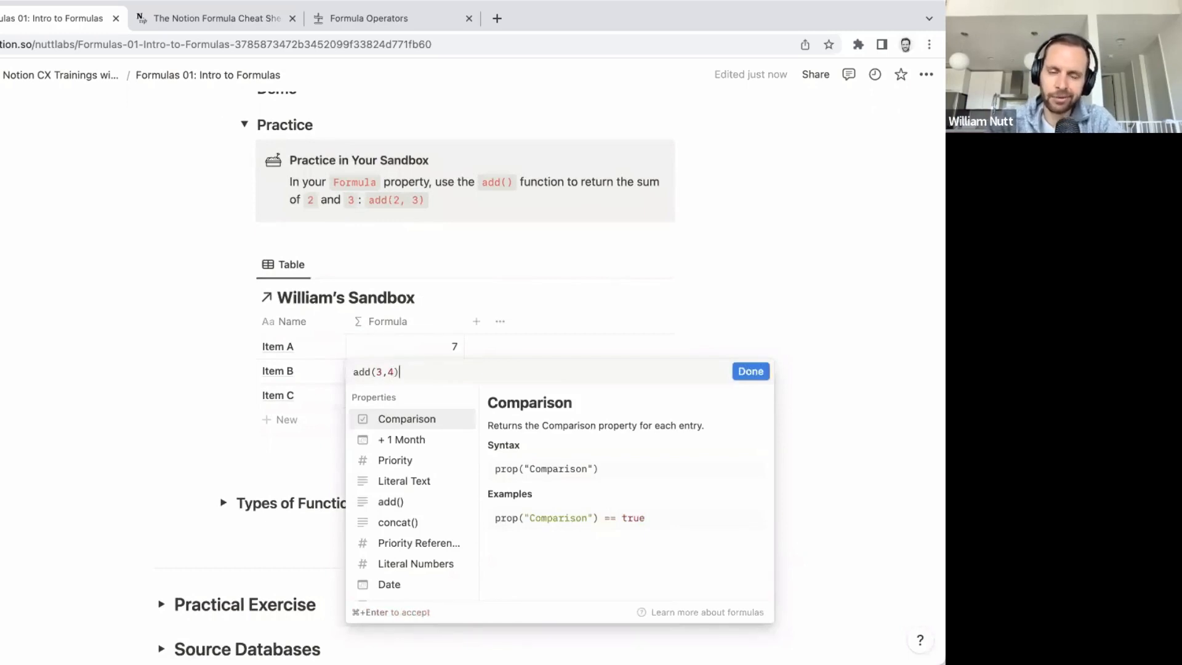
pyautogui.click(354, 160)
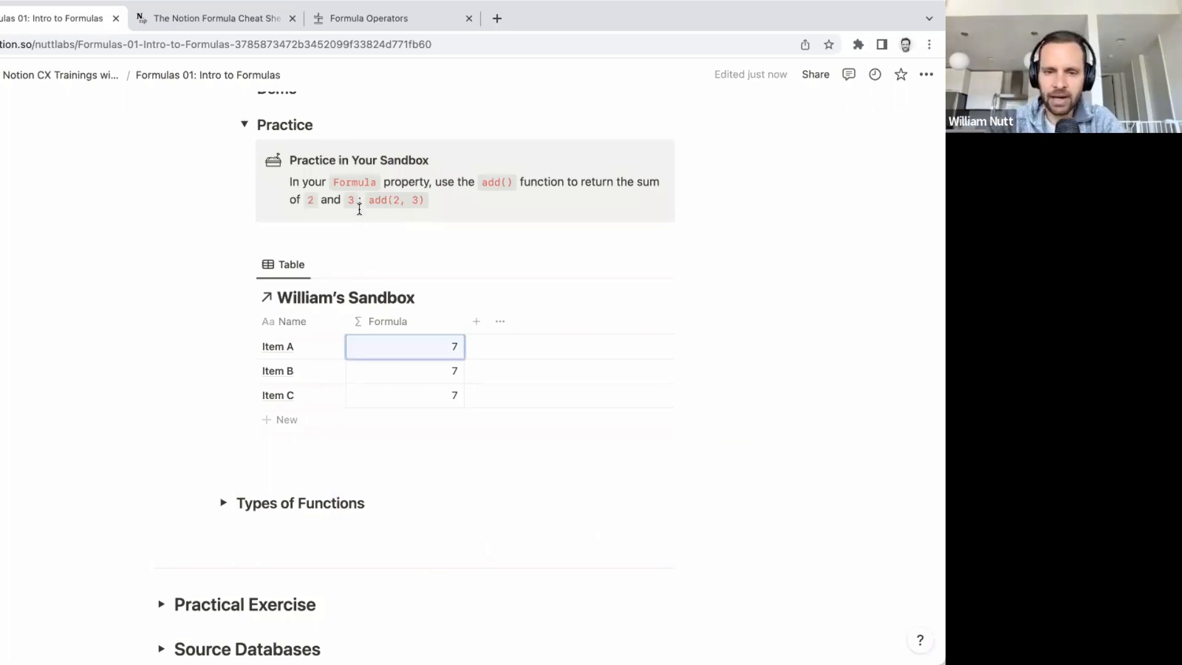
pyautogui.scroll(3, 412, 352)
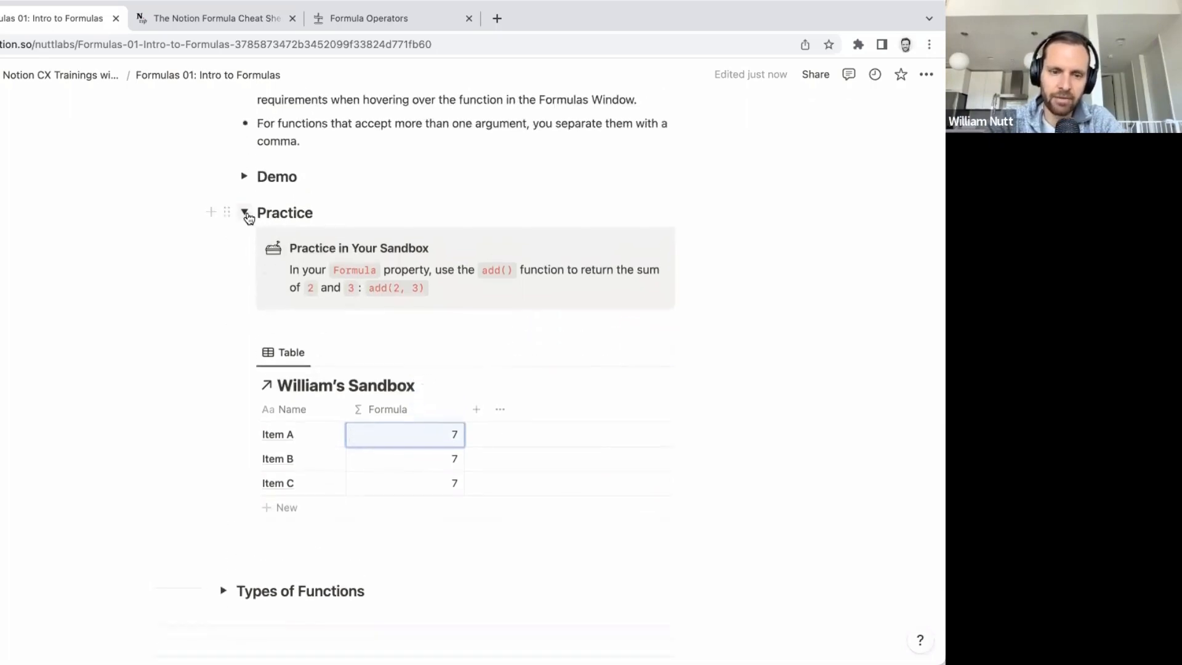
pyautogui.click(247, 216)
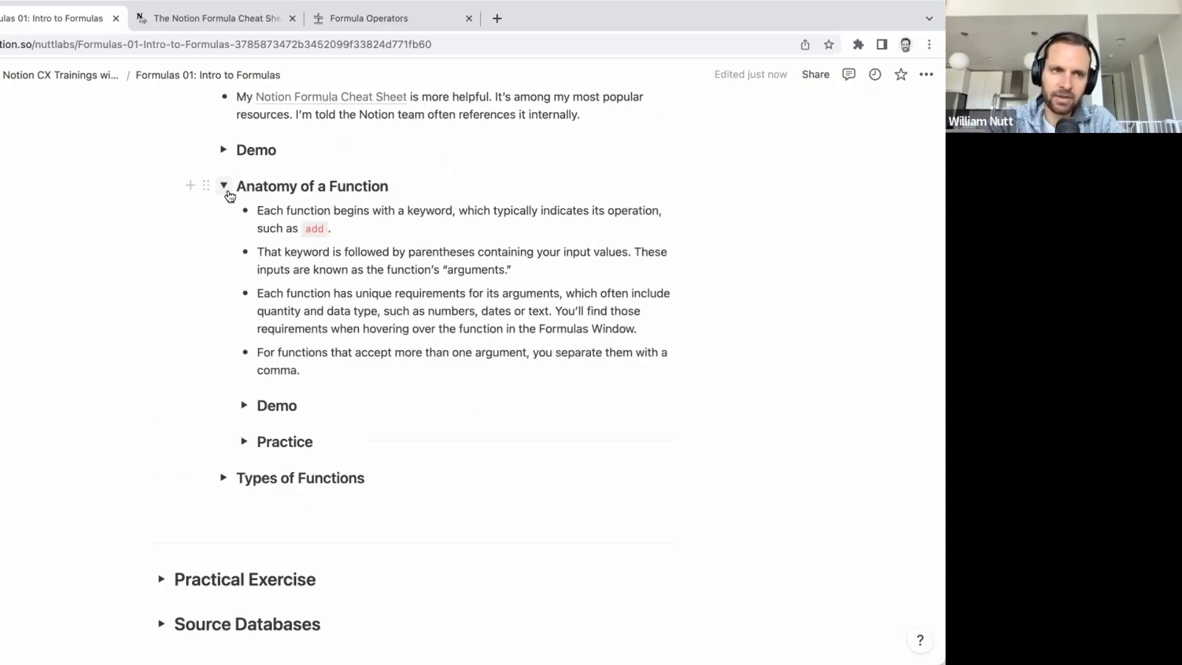
# Step: Collapse Anatomy of a Function and expand Types of Functions to view Numeric, Text, Date & Time and Logic
pyautogui.click(226, 188)
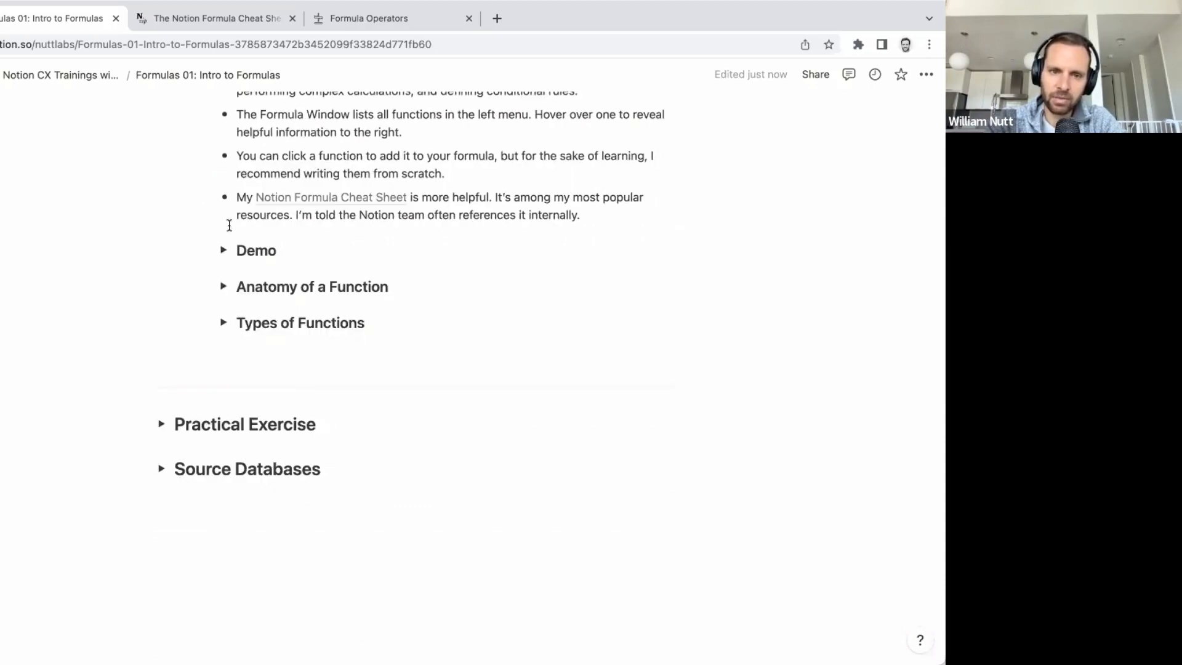
pyautogui.click(223, 324)
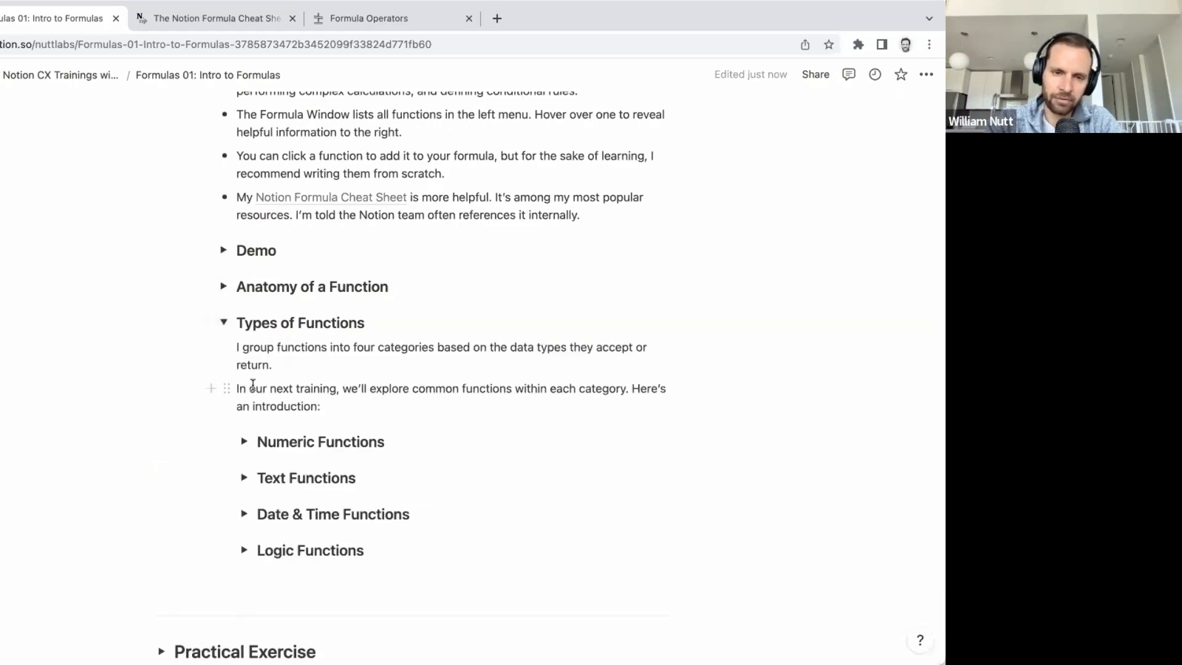
pyautogui.scroll(-3, 259, 395)
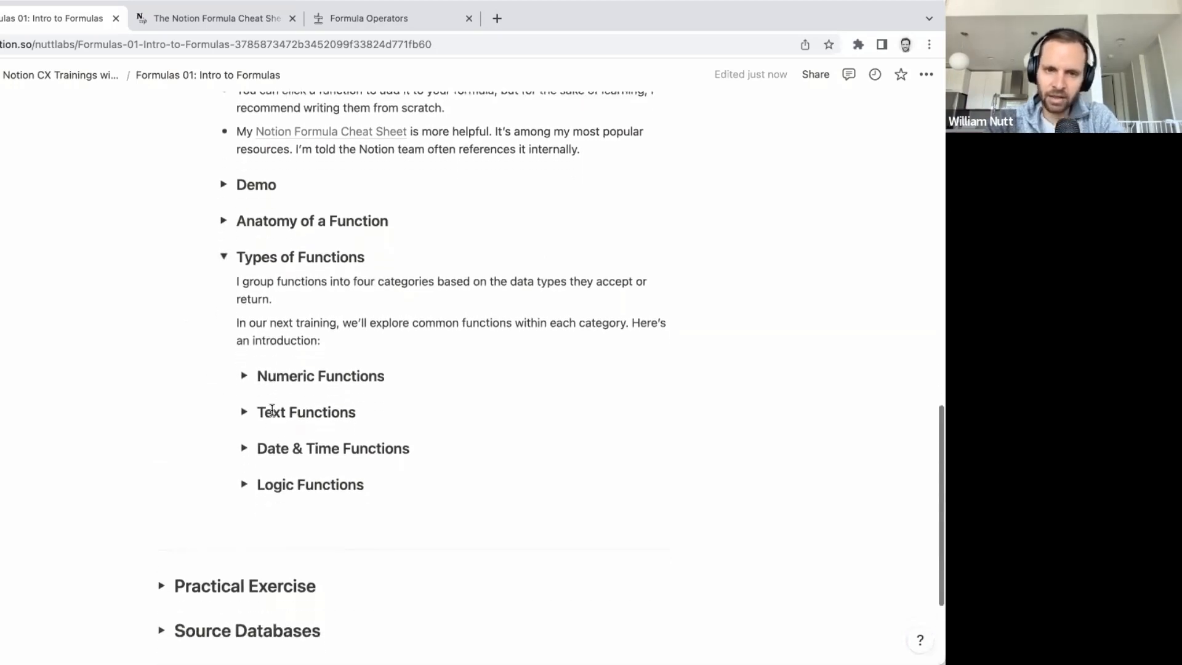
pyautogui.scroll(-1, 272, 410)
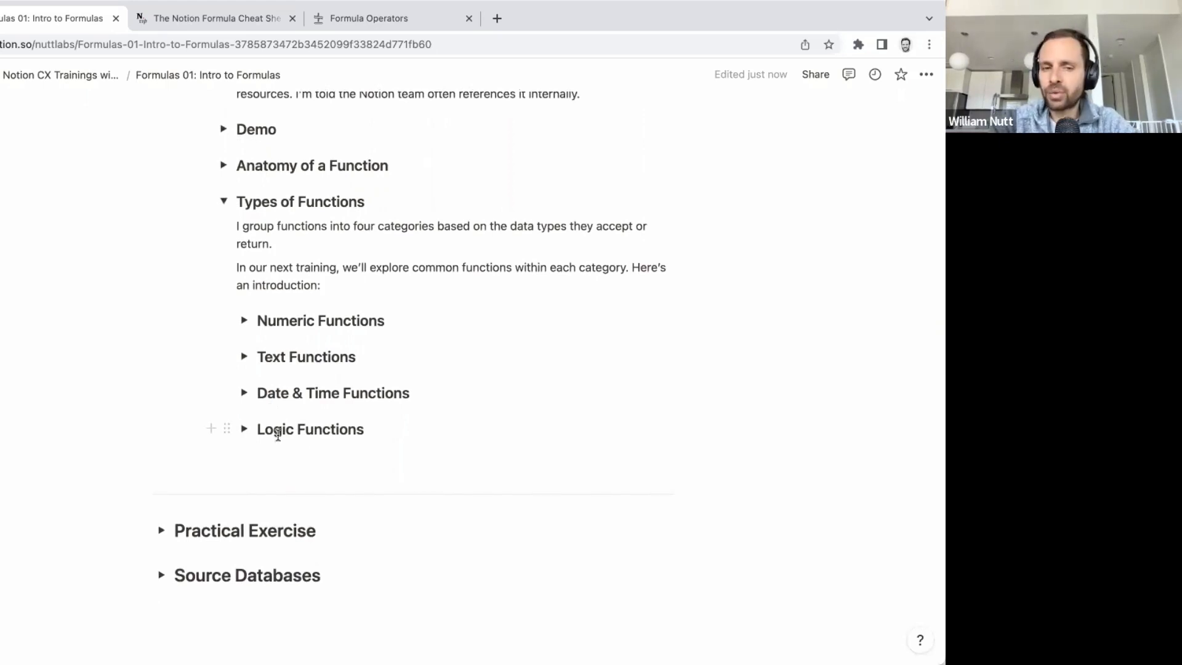
pyautogui.scroll(1, 275, 434)
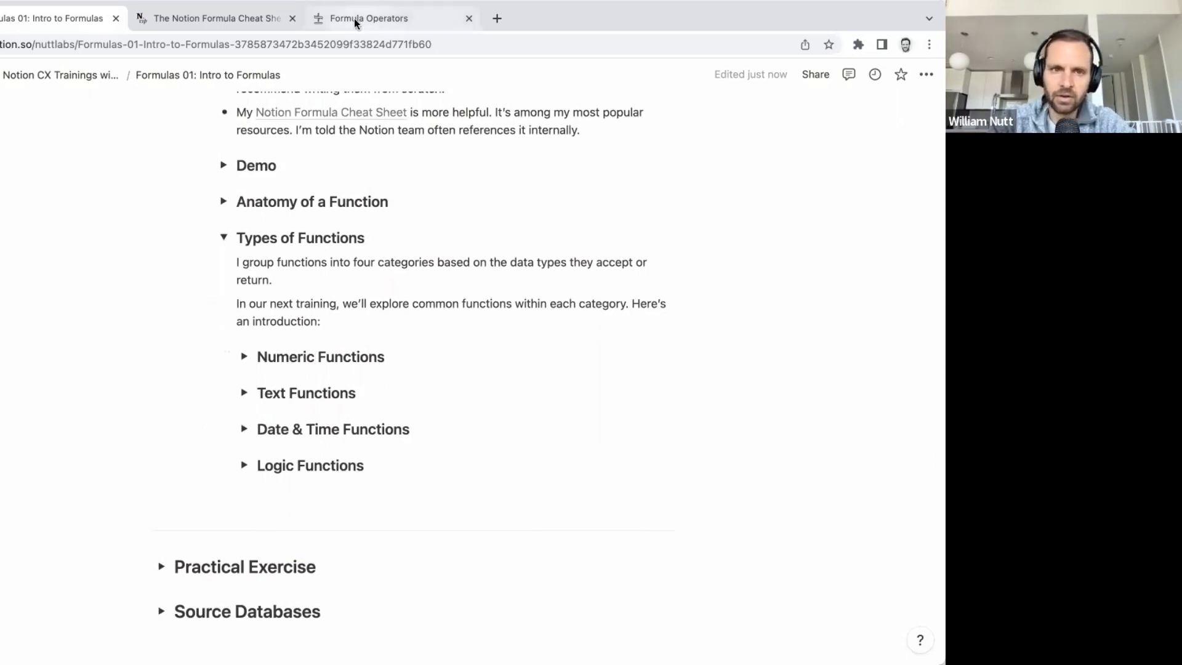
pyautogui.click(206, 13)
pyautogui.click(54, 15)
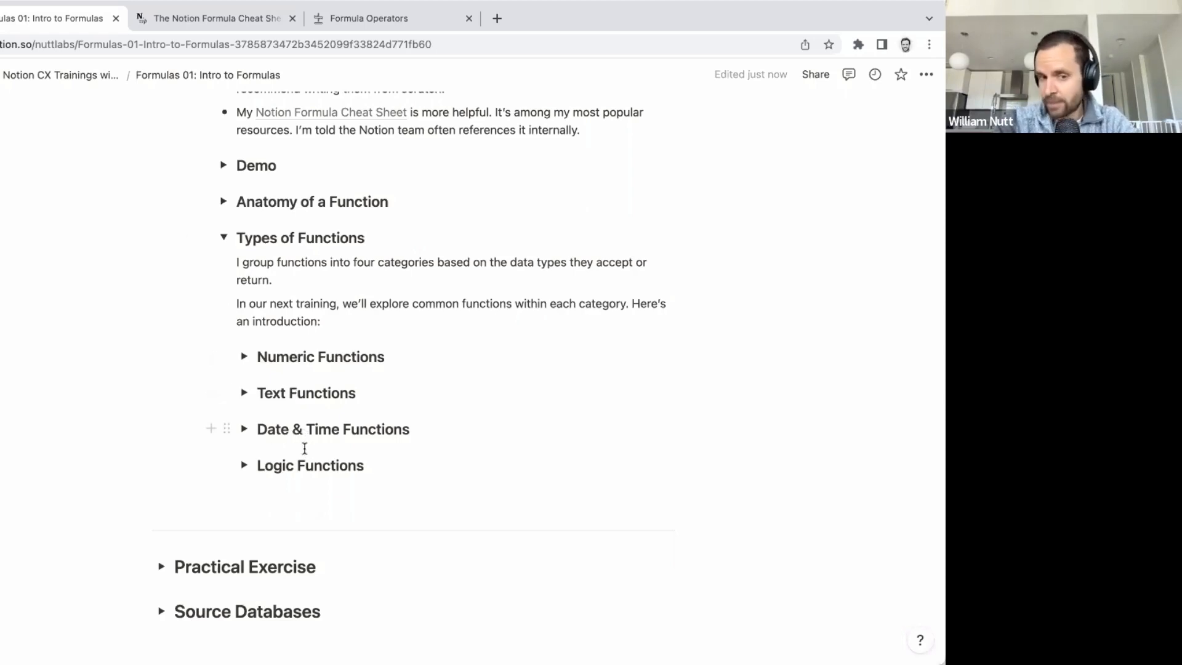
pyautogui.click(245, 357)
pyautogui.scroll(-1, 245, 362)
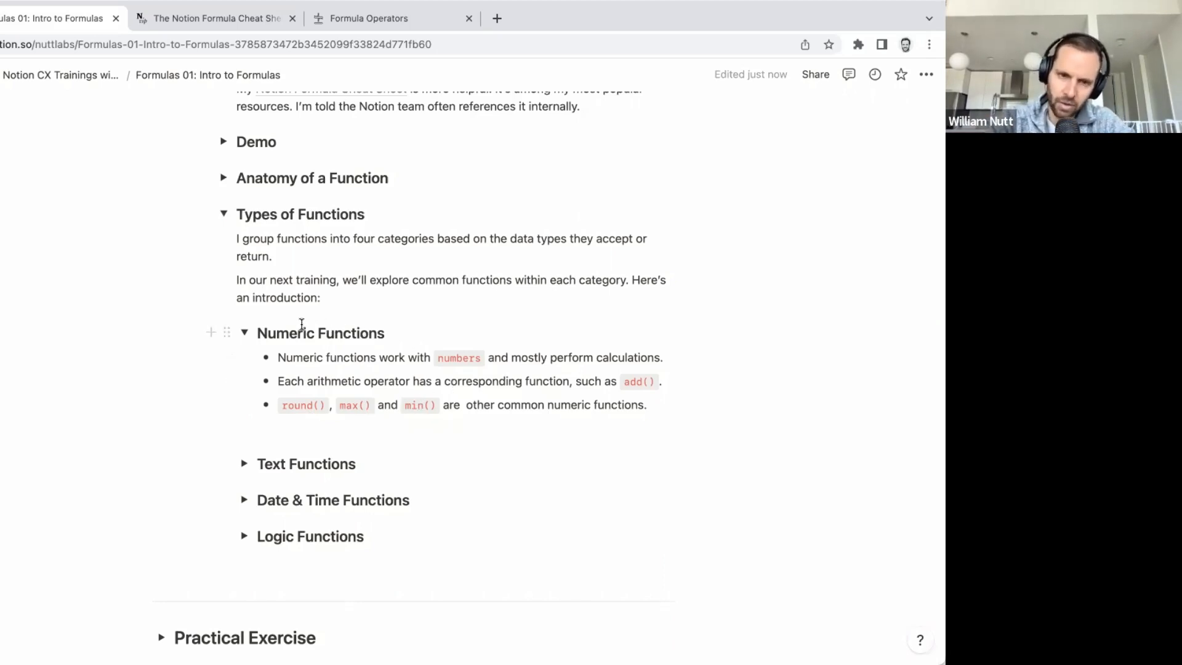
pyautogui.click(245, 334)
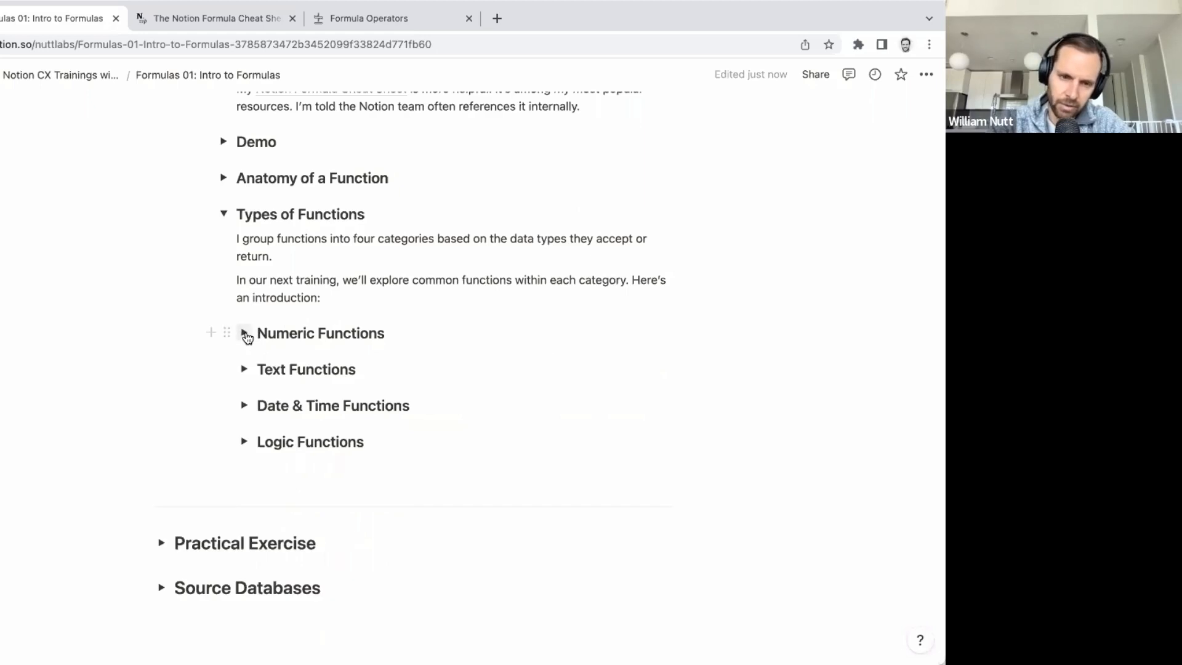
# Step: Expand Text Functions, highlight concat() in its explanation, and expand its Demo table
pyautogui.click(244, 369)
pyautogui.scroll(-2, 246, 369)
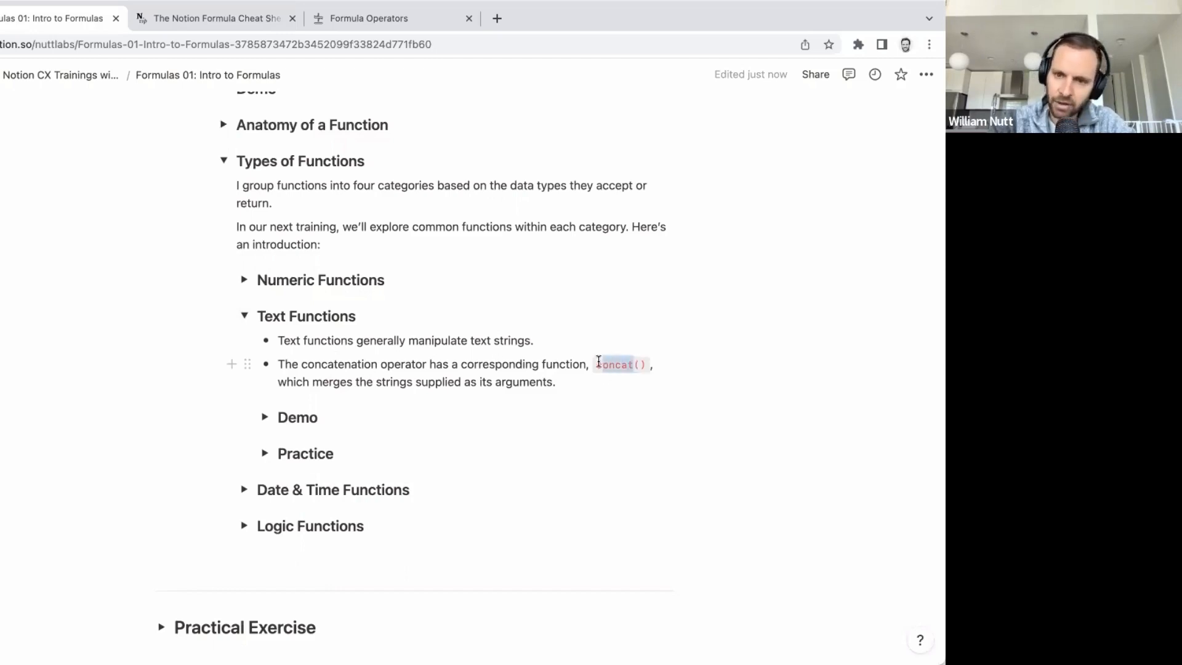
pyautogui.moveTo(596, 363); pyautogui.dragTo(629, 362)
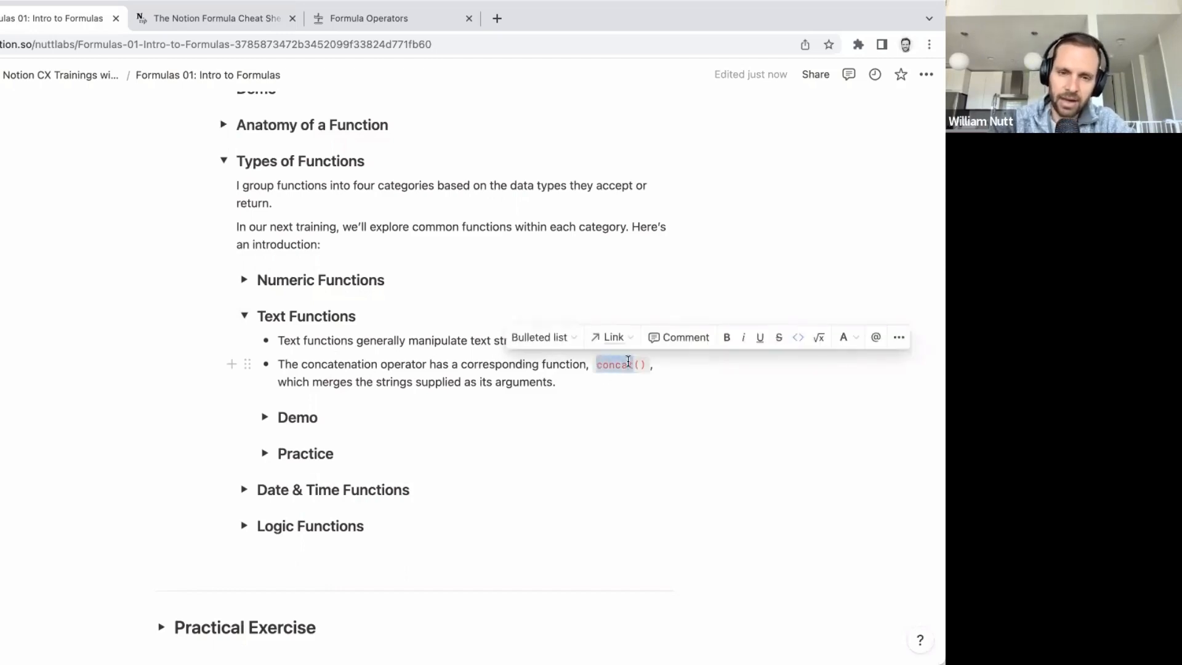
pyautogui.click(271, 421)
pyautogui.scroll(-5, 272, 431)
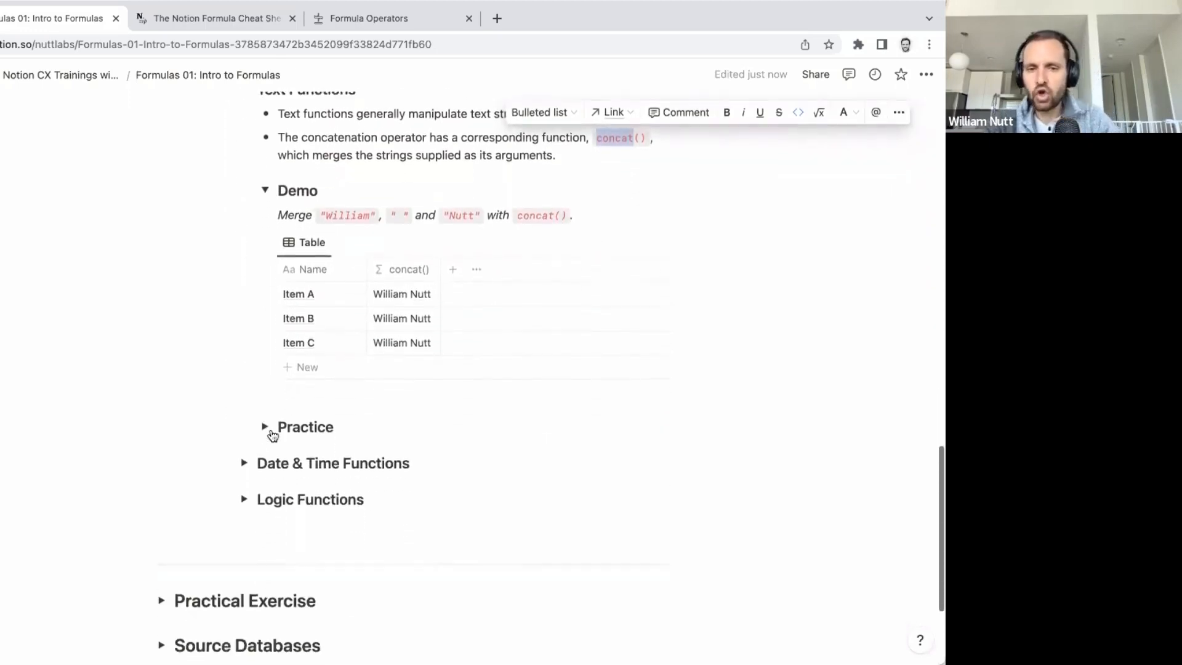
pyautogui.scroll(1, 272, 431)
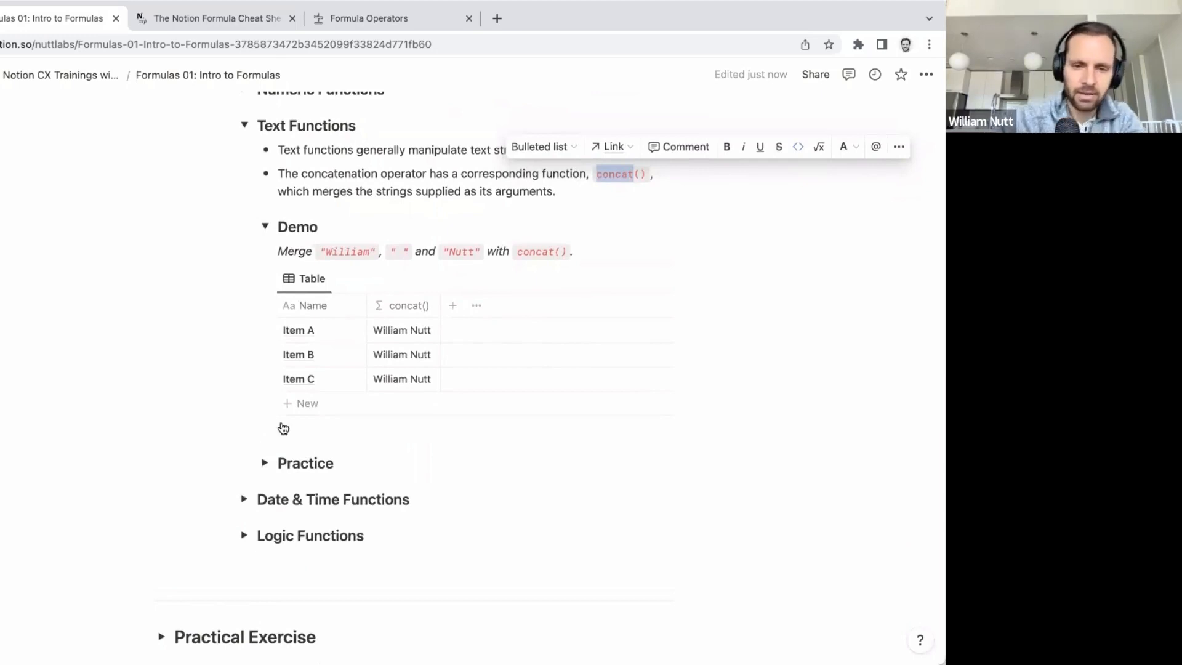
# Step: Replace Item A's concat() formula with add, then concat, reviewing each syntax reference
pyautogui.click(390, 332)
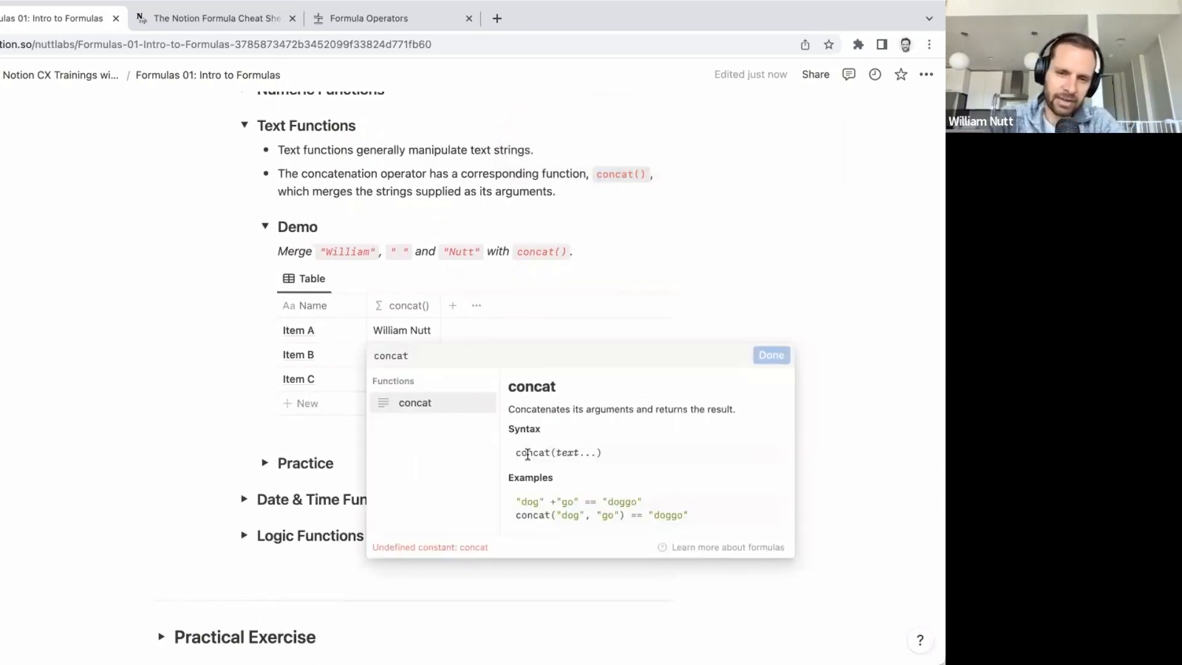
pyautogui.hotkey('ctrl', 'a')
pyautogui.write('add')
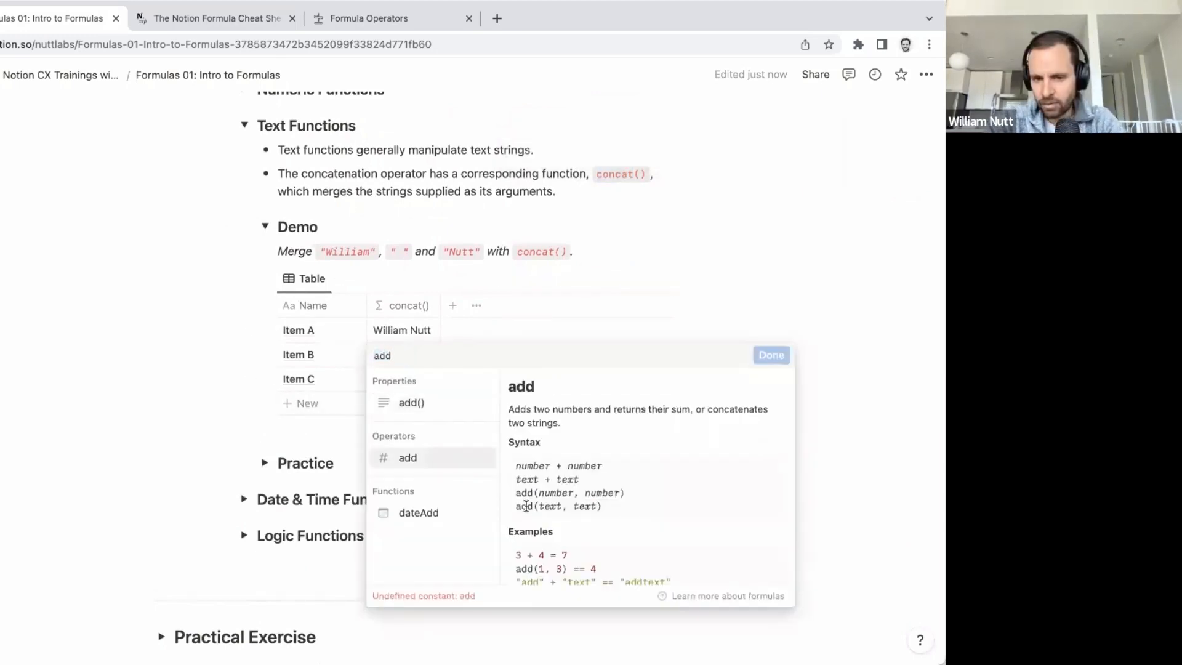
pyautogui.moveTo(516, 505); pyautogui.dragTo(598, 505)
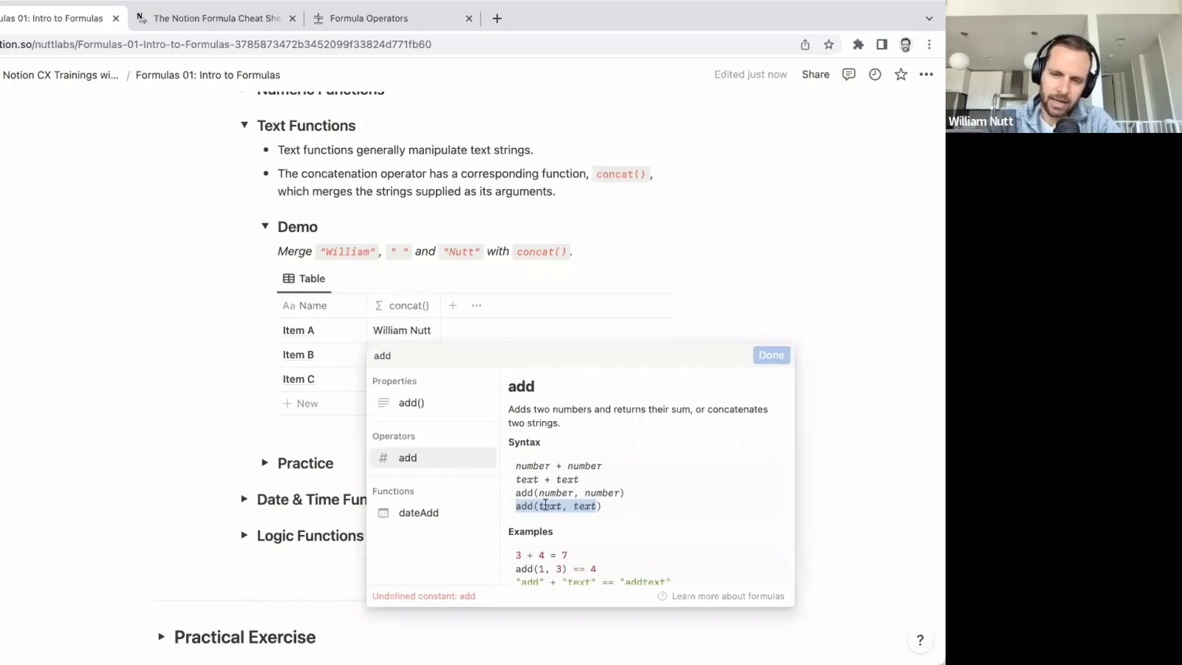
pyautogui.press('super+a')
pyautogui.write('concat')
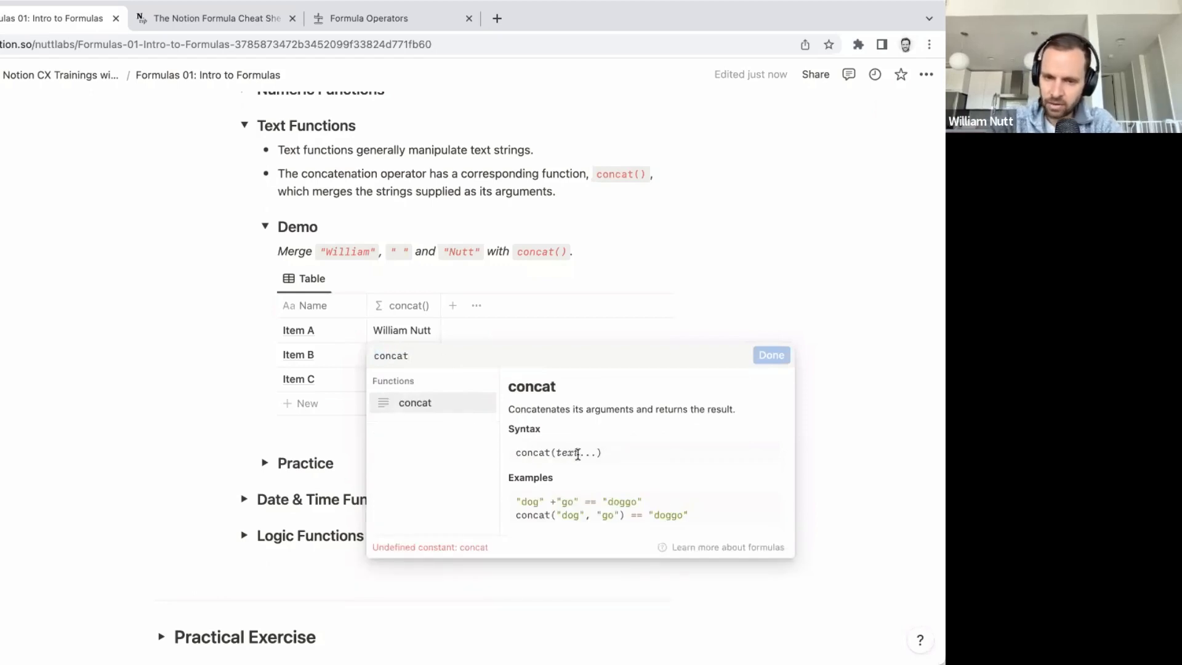
pyautogui.moveTo(594, 453); pyautogui.dragTo(580, 454)
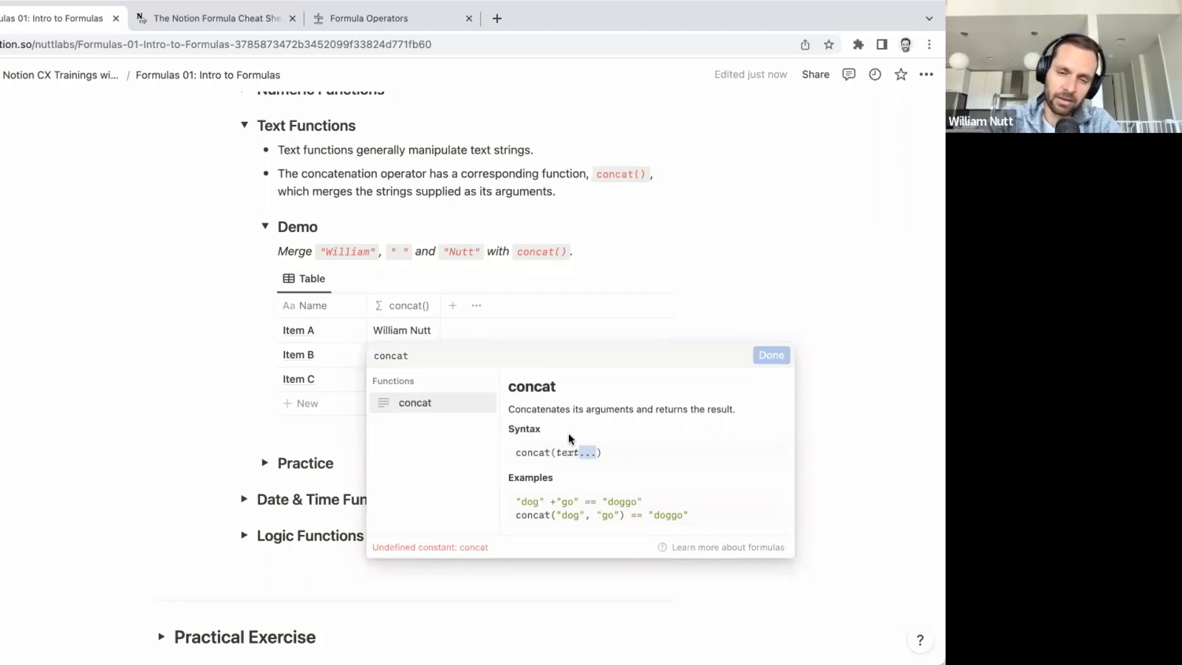
# Step: Complete the formula as concat of a first name, a space and a last name, and apply it
pyautogui.click(489, 352)
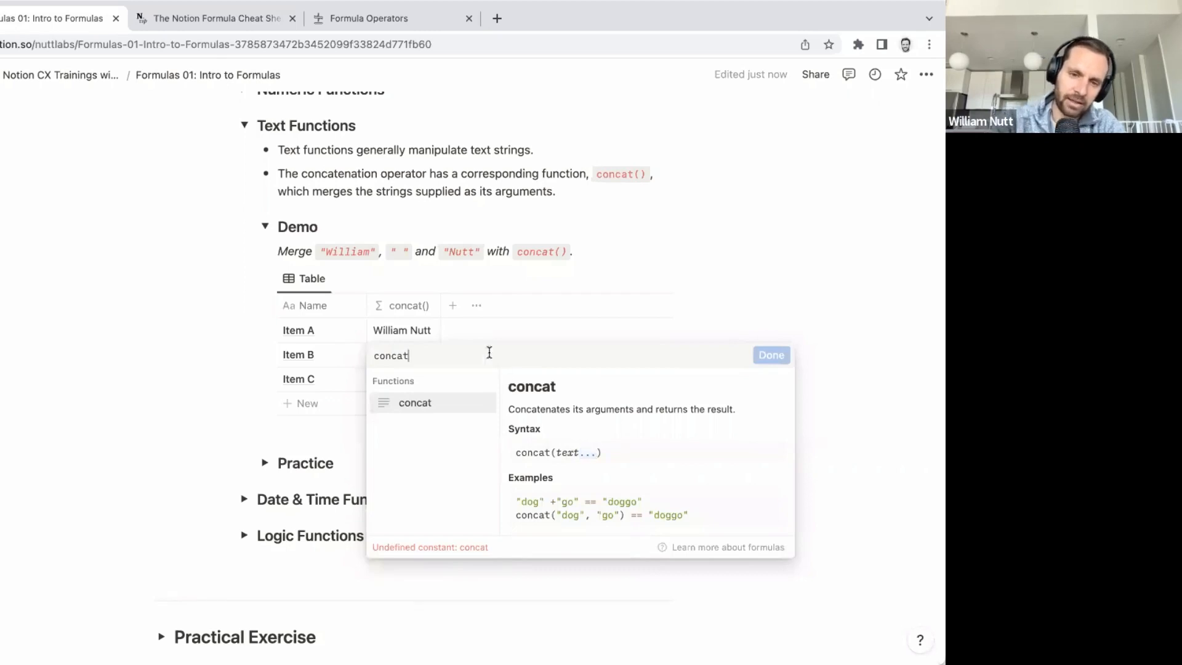
pyautogui.write('(W')
pyautogui.press('BackSpace')
pyautogui.write('"William",')
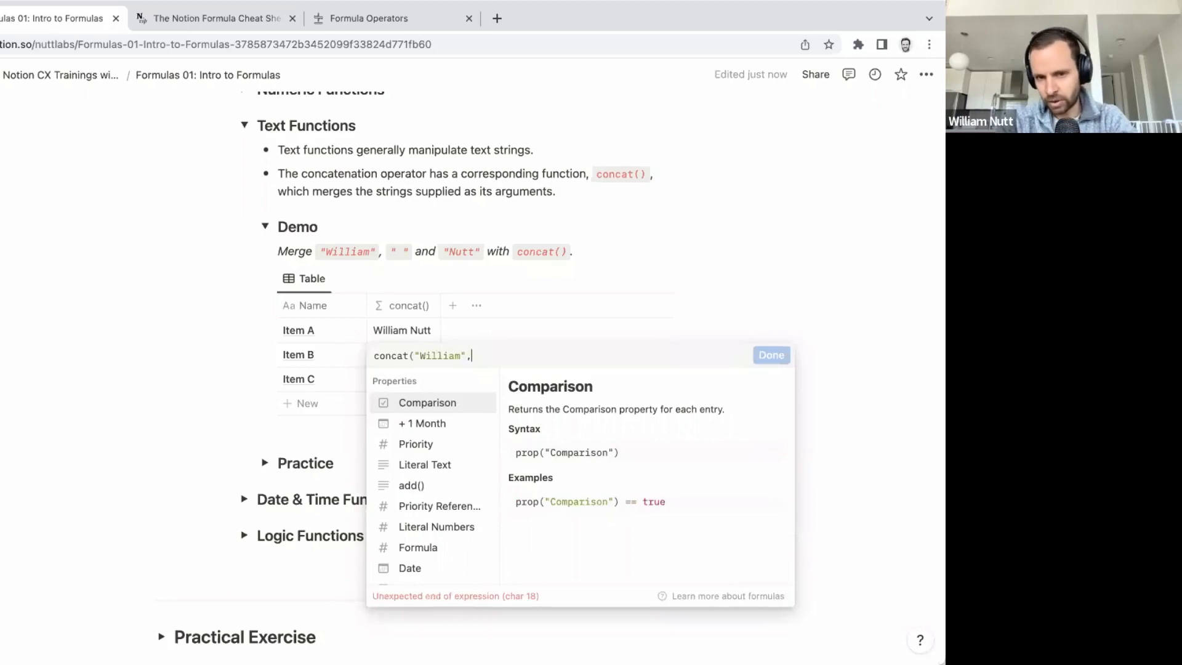
pyautogui.write(' " ", ')
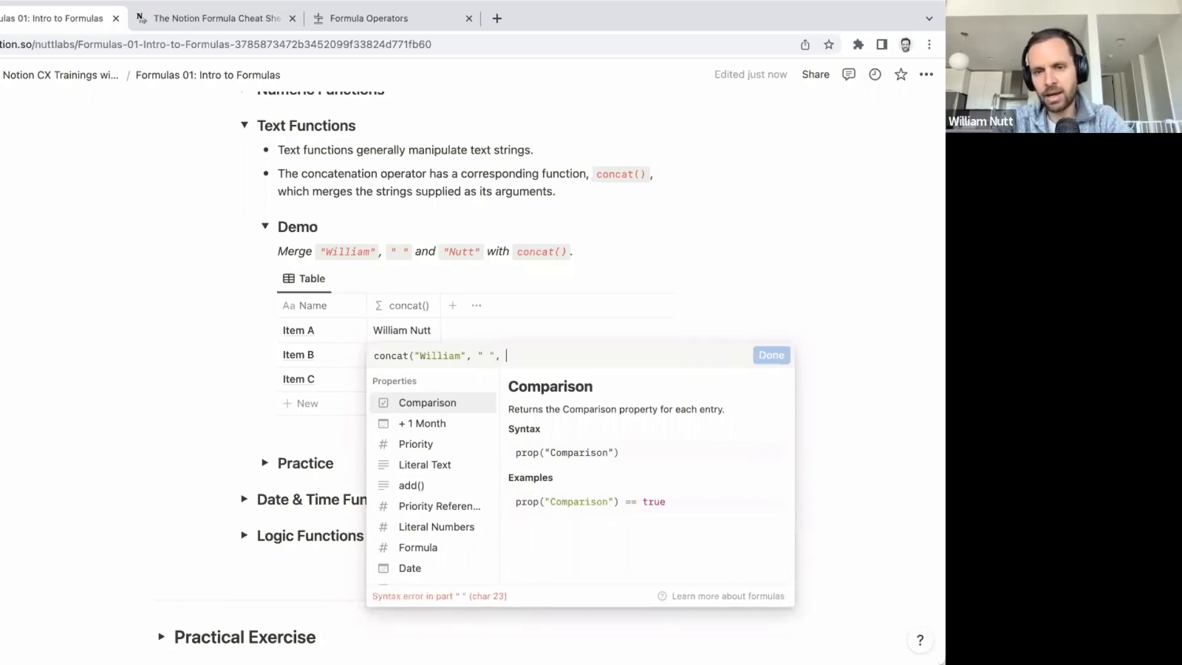
pyautogui.write('"Nutt")')
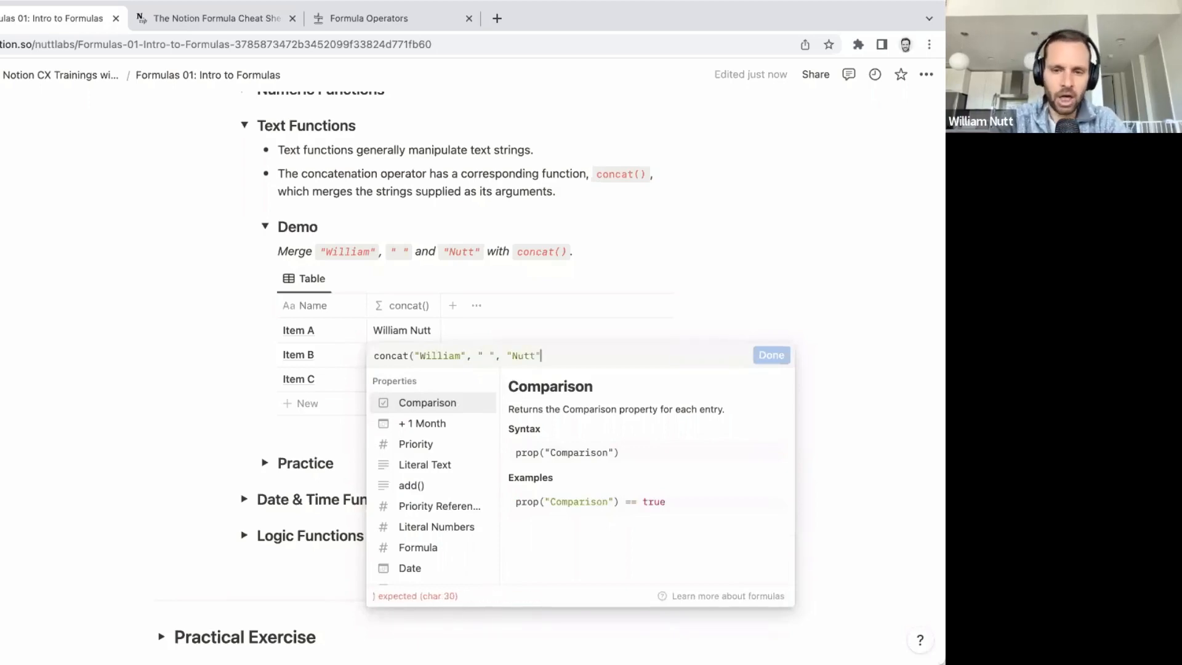
pyautogui.press('super+Return')
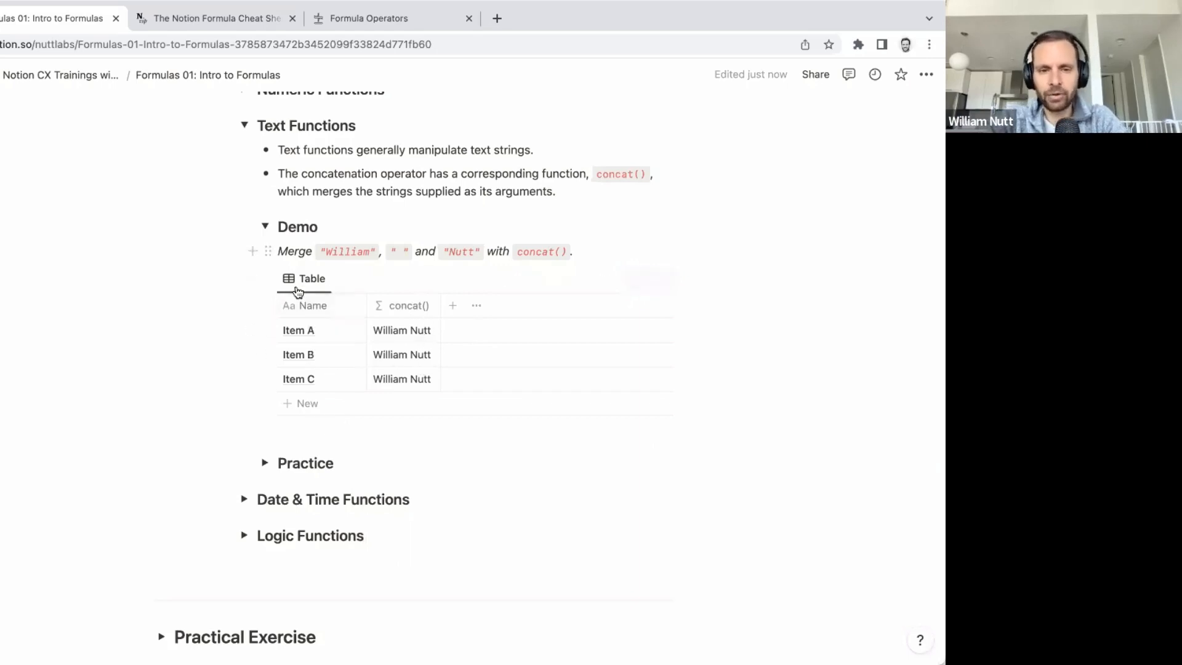
# Step: Expand Practice and replace the sandbox add(3, 4) with concat of first name, space and last name
pyautogui.click(264, 463)
pyautogui.scroll(-5, 267, 471)
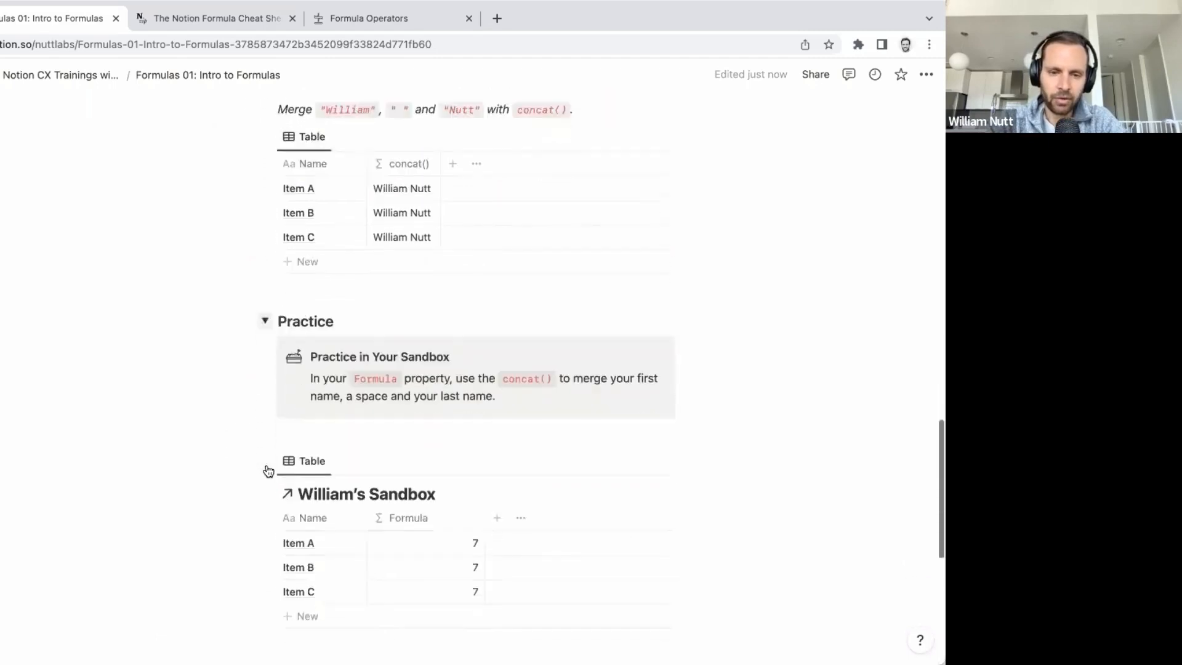
pyautogui.click(428, 425)
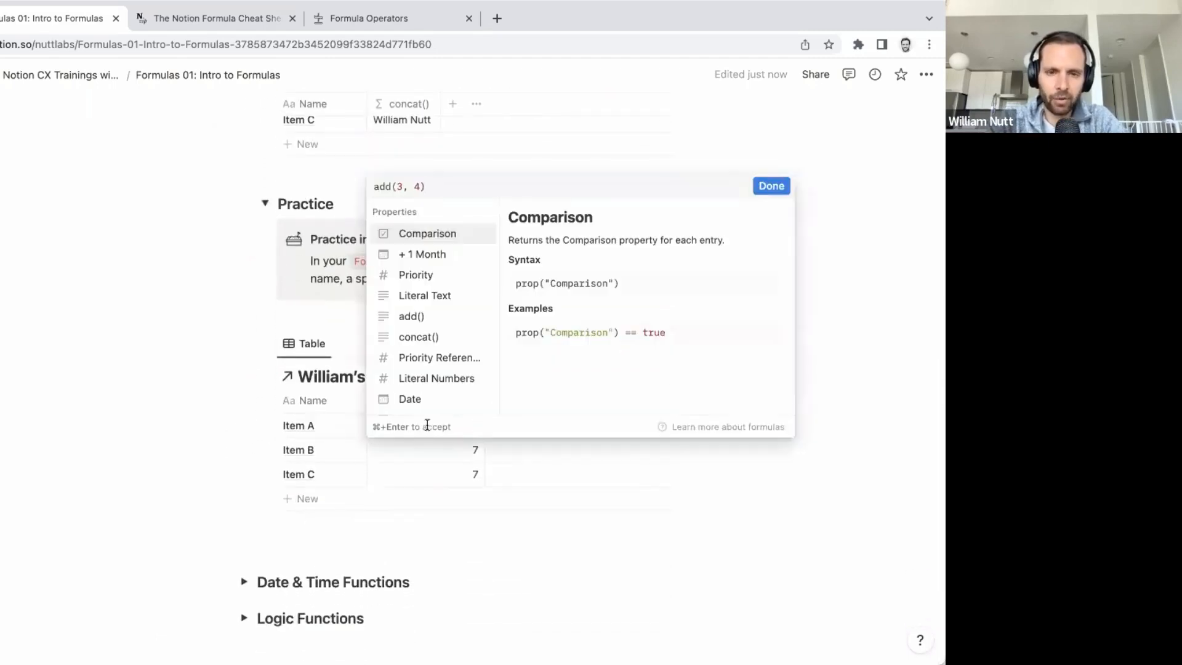
pyautogui.press('super+a')
pyautogui.write('concat(')
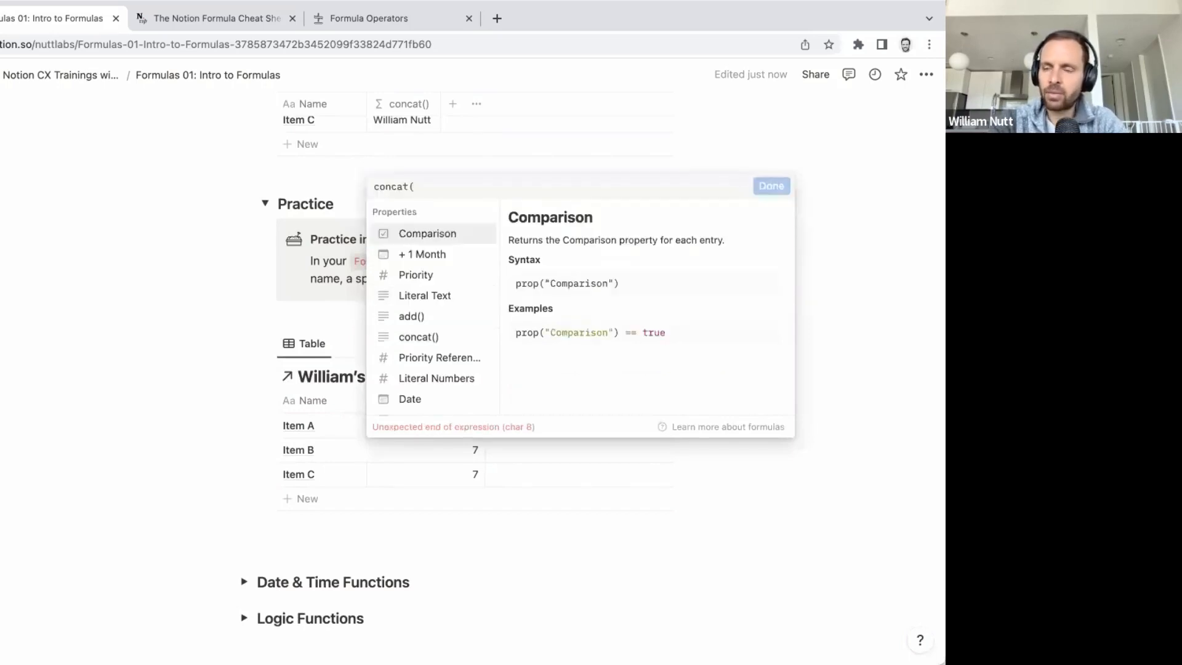
pyautogui.write('"William"')
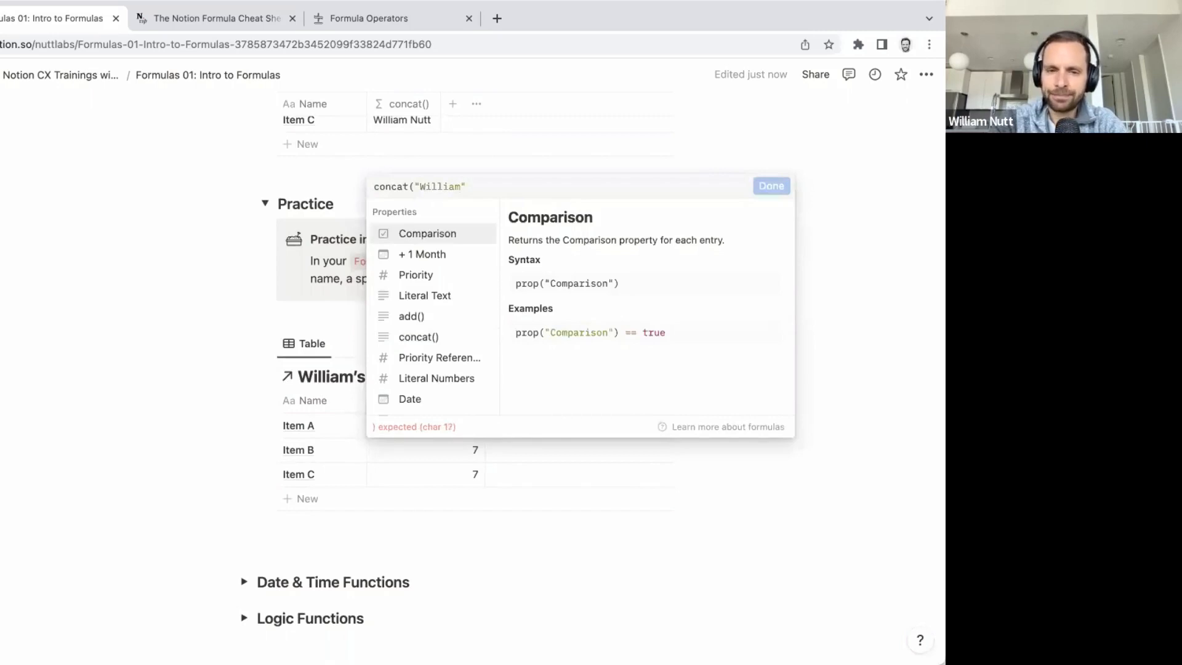
pyautogui.write(', " ", "')
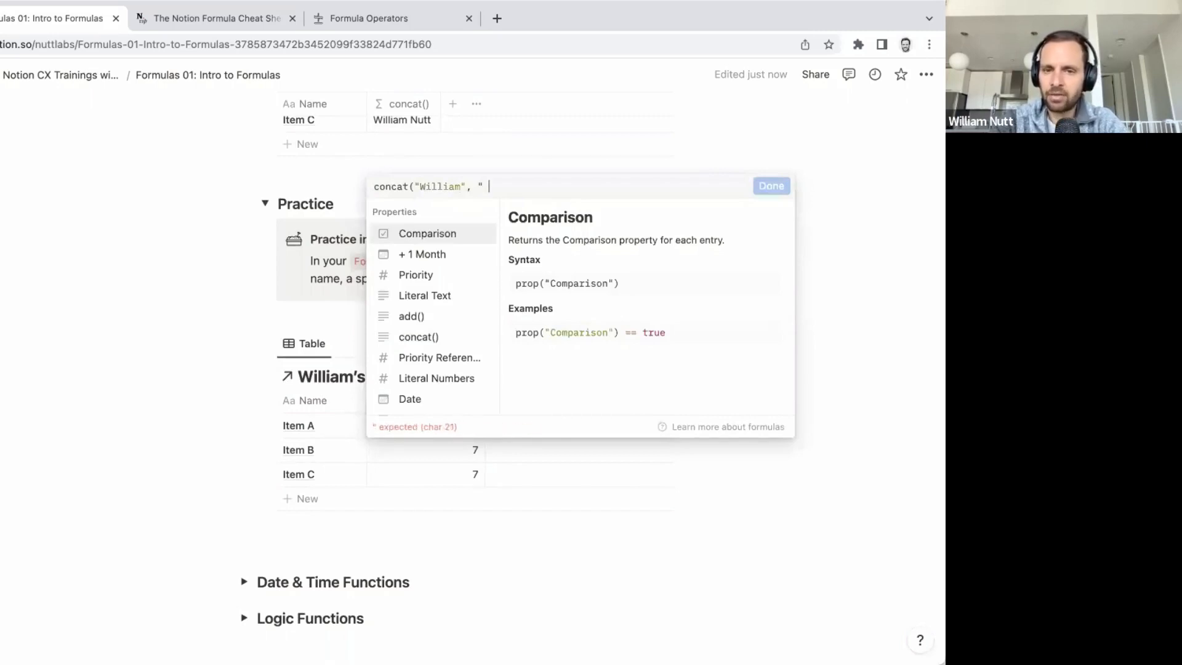
pyautogui.write('Nutt"')
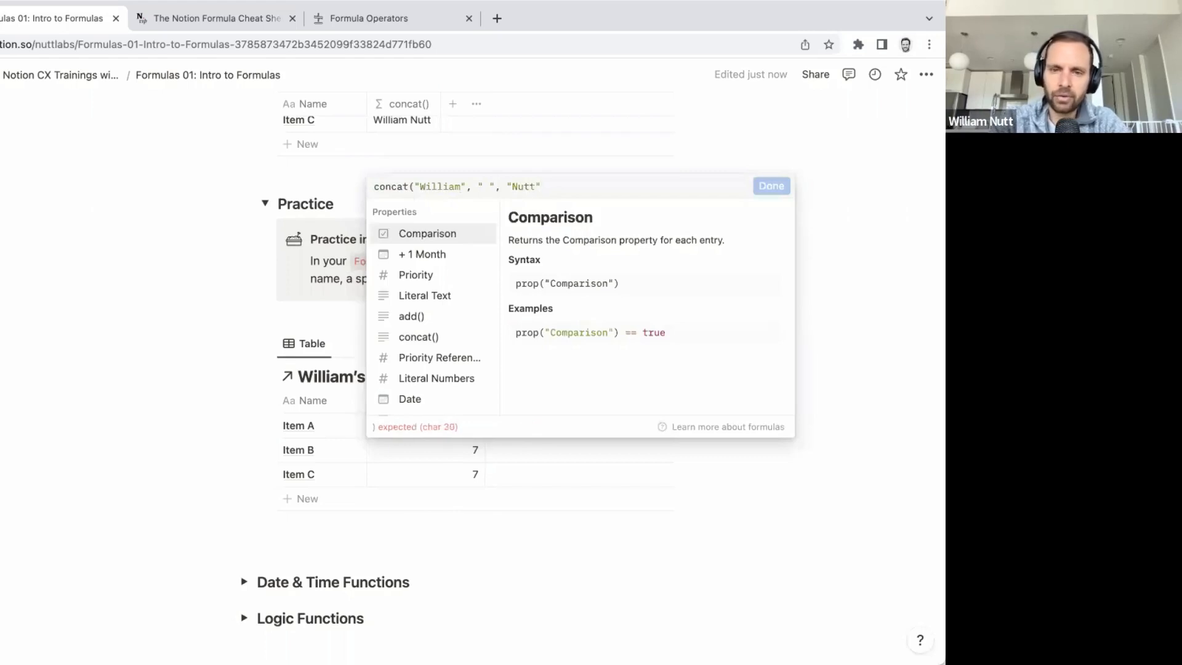
pyautogui.write(')')
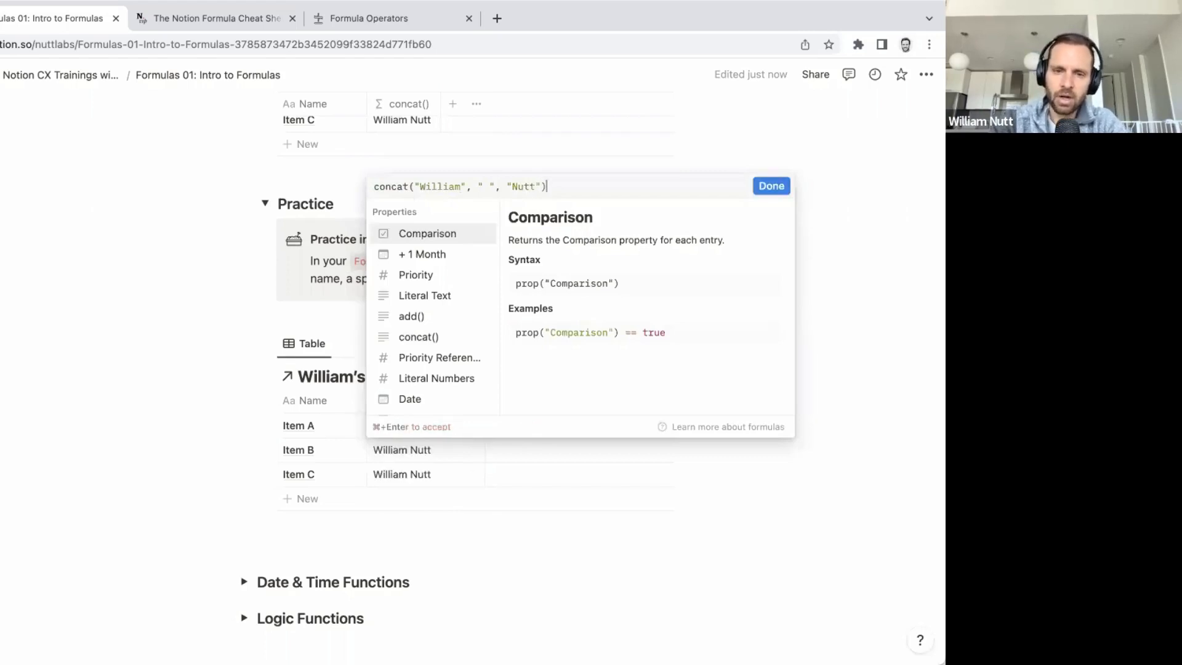
pyautogui.press('super+Return')
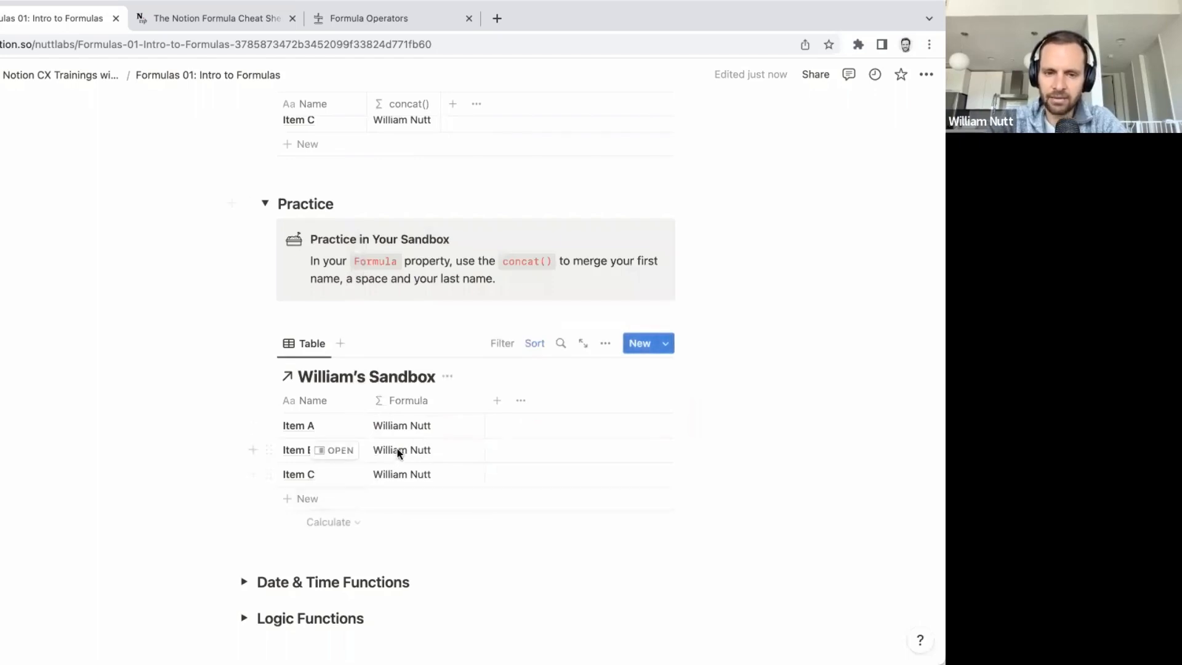
pyautogui.scroll(3, 405, 426)
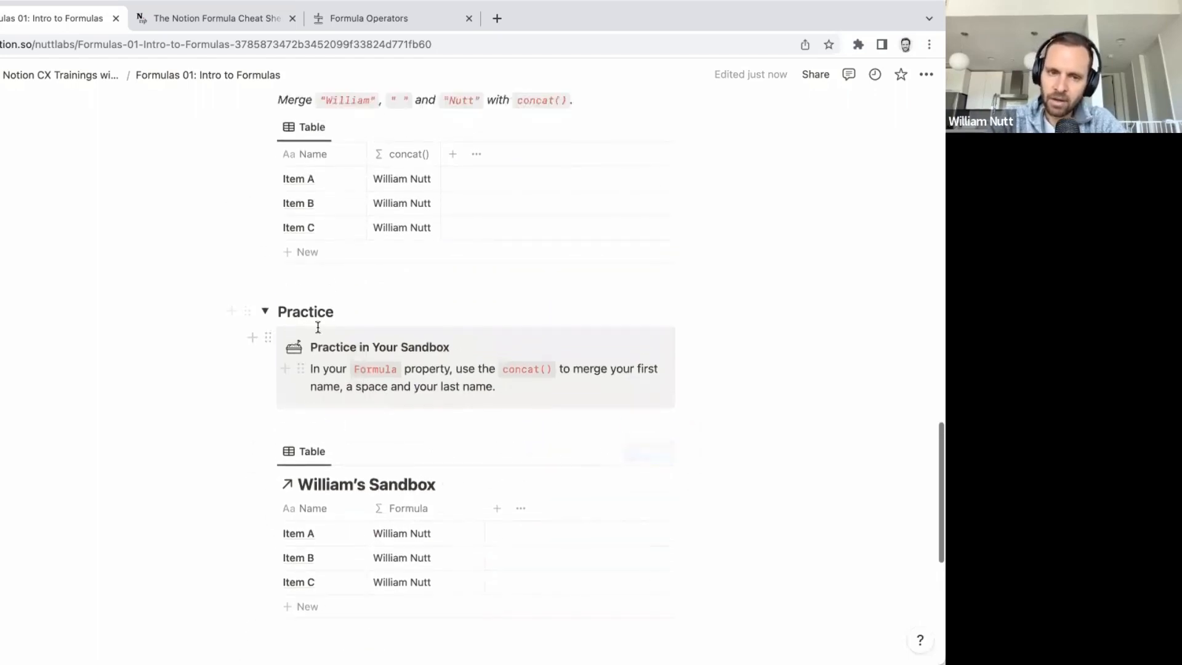
# Step: Collapse the Practice, Demo and Text Functions toggles
pyautogui.click(265, 312)
pyautogui.click(265, 221)
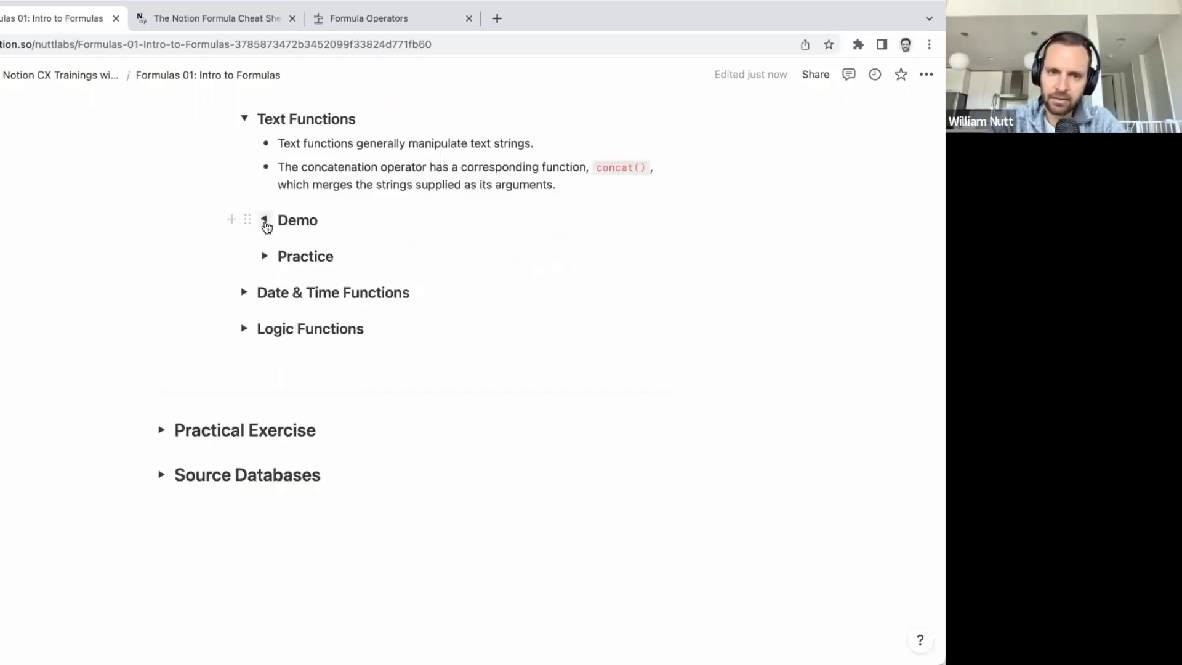
pyautogui.click(245, 118)
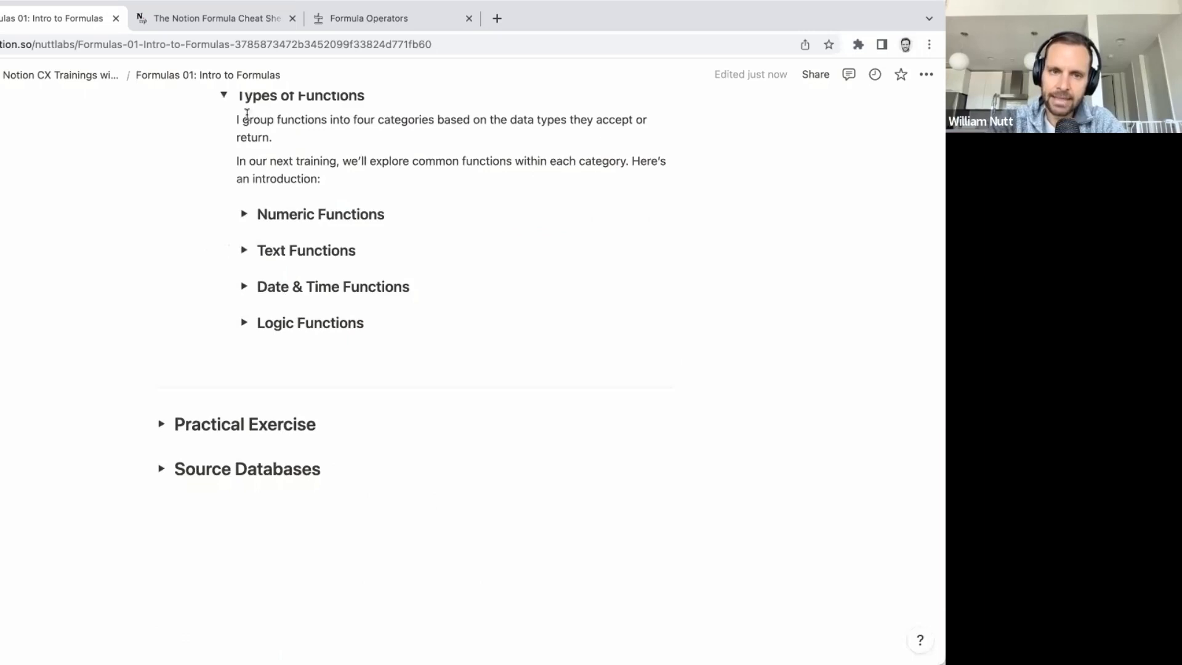
# Step: Expand Date & Time Functions and read its notes on date sources, dateBetween() and dateAdd()
pyautogui.click(244, 288)
pyautogui.scroll(-2, 245, 297)
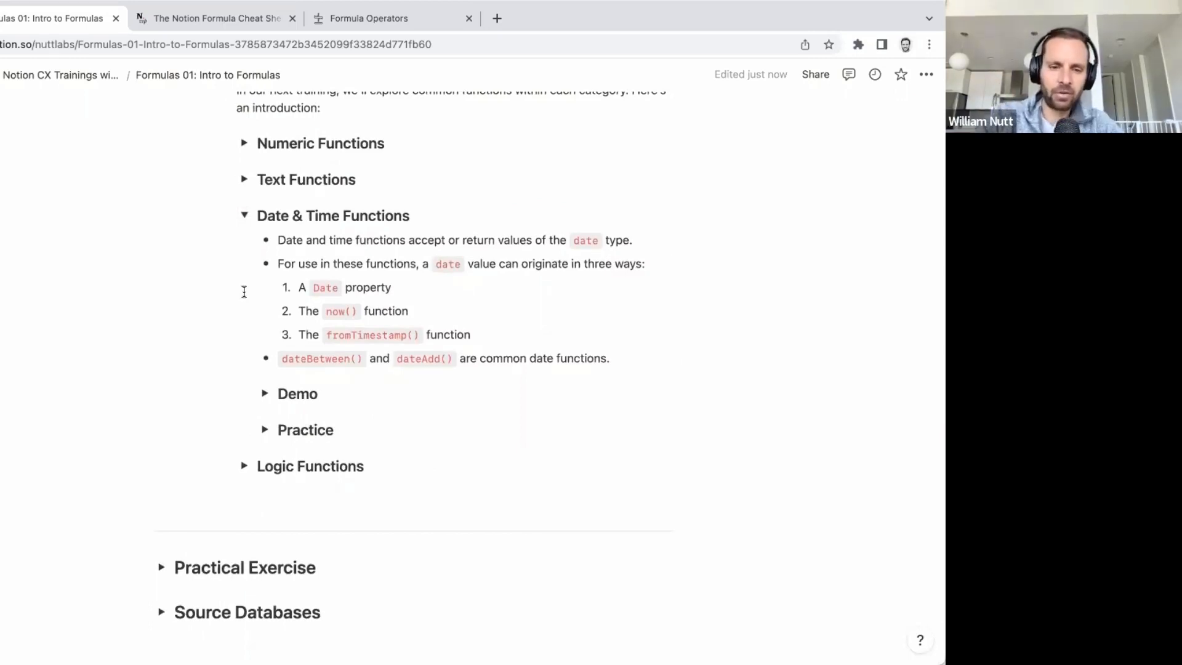
pyautogui.scroll(3, 244, 292)
pyautogui.scroll(-2, 244, 292)
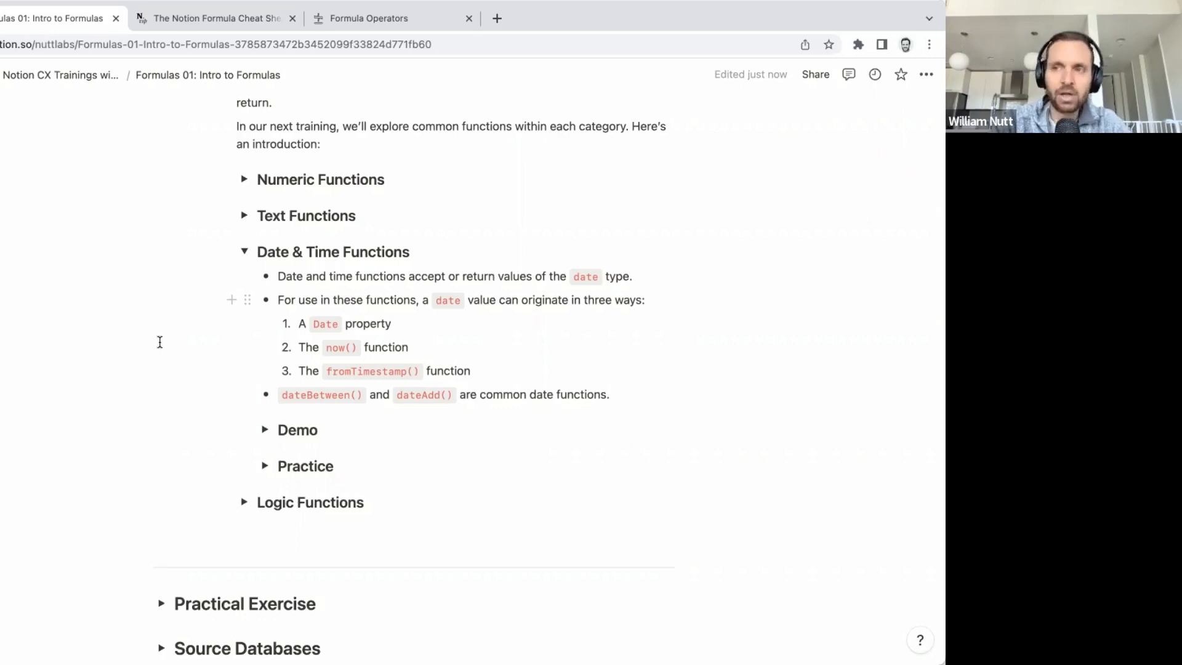
pyautogui.scroll(-1, 171, 396)
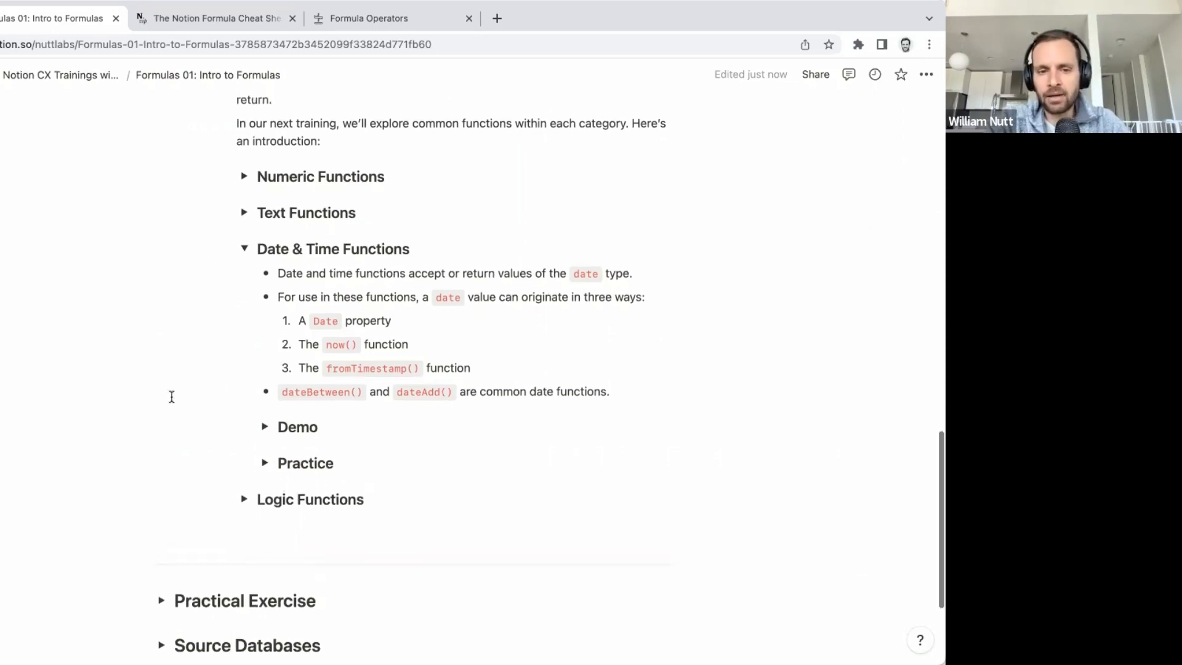
pyautogui.scroll(1, 172, 396)
pyautogui.scroll(-1, 172, 396)
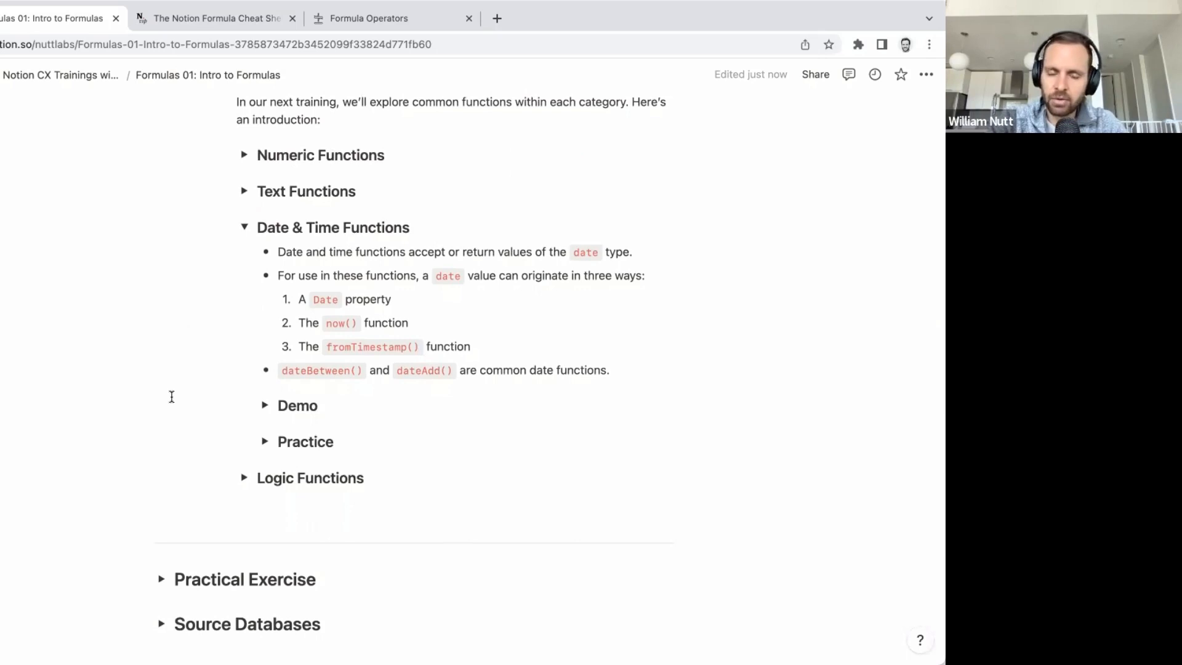
pyautogui.scroll(-1, 171, 397)
pyautogui.scroll(2, 171, 397)
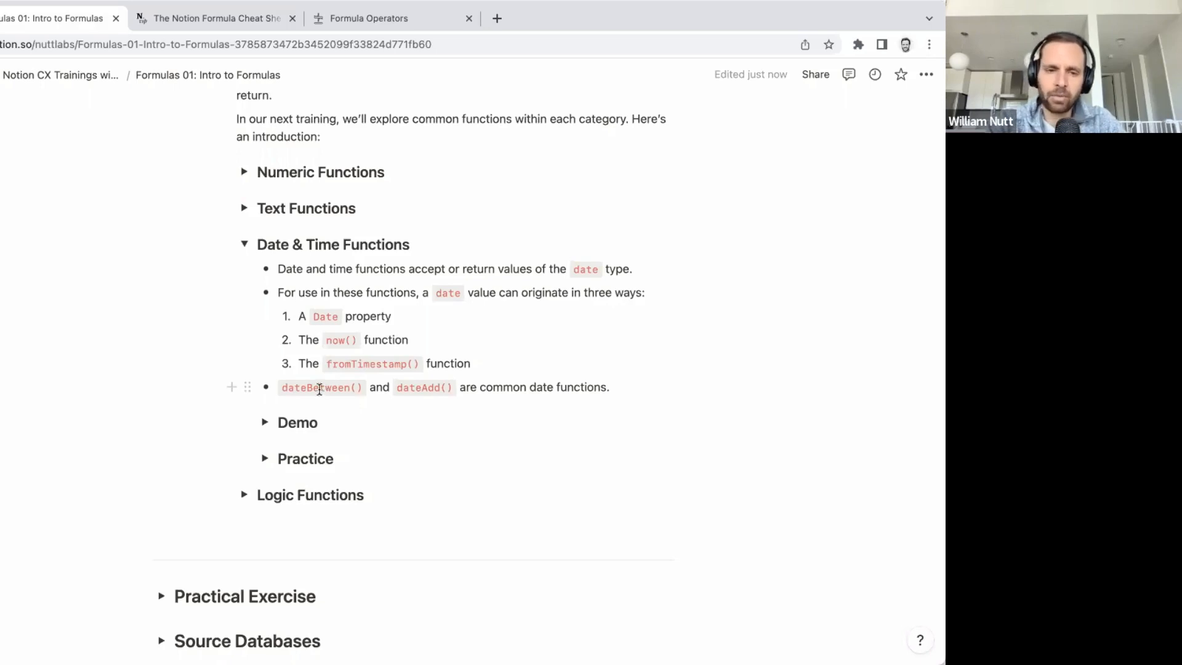
pyautogui.scroll(-1, 323, 391)
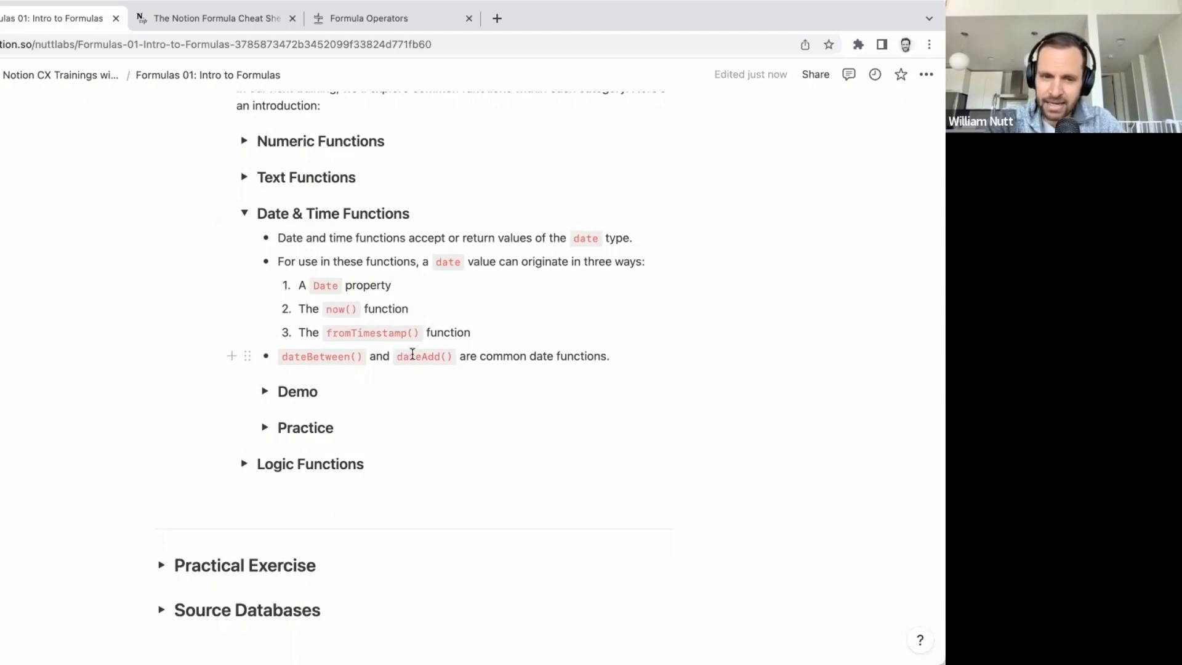
# Step: Expand the Date & Time Demo and open the + 1 Month dateAdd formula for editing
pyautogui.click(263, 395)
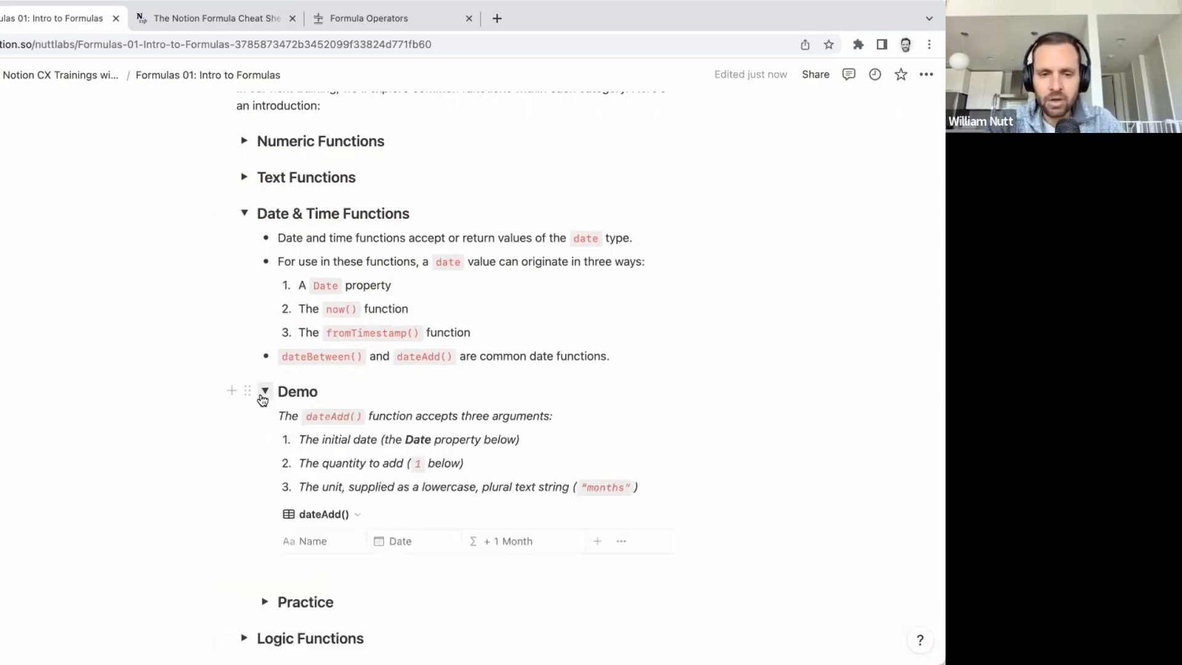
pyautogui.scroll(-1, 271, 413)
pyautogui.scroll(-3, 273, 421)
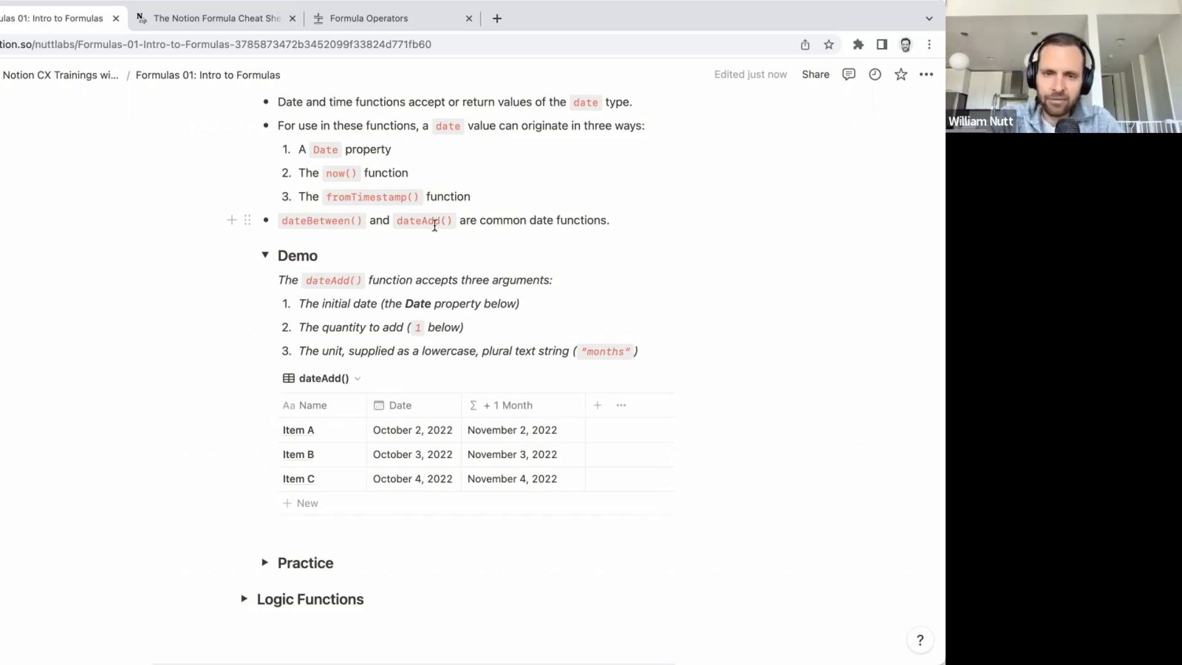
pyautogui.scroll(-3, 435, 225)
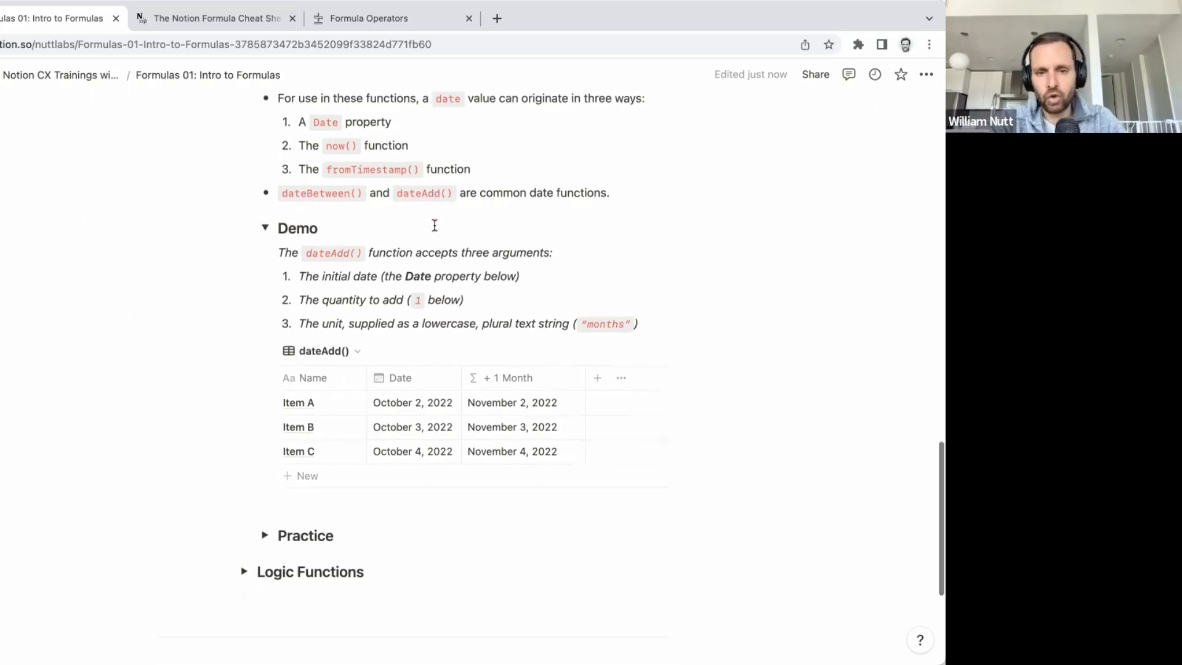
pyautogui.scroll(-1, 435, 225)
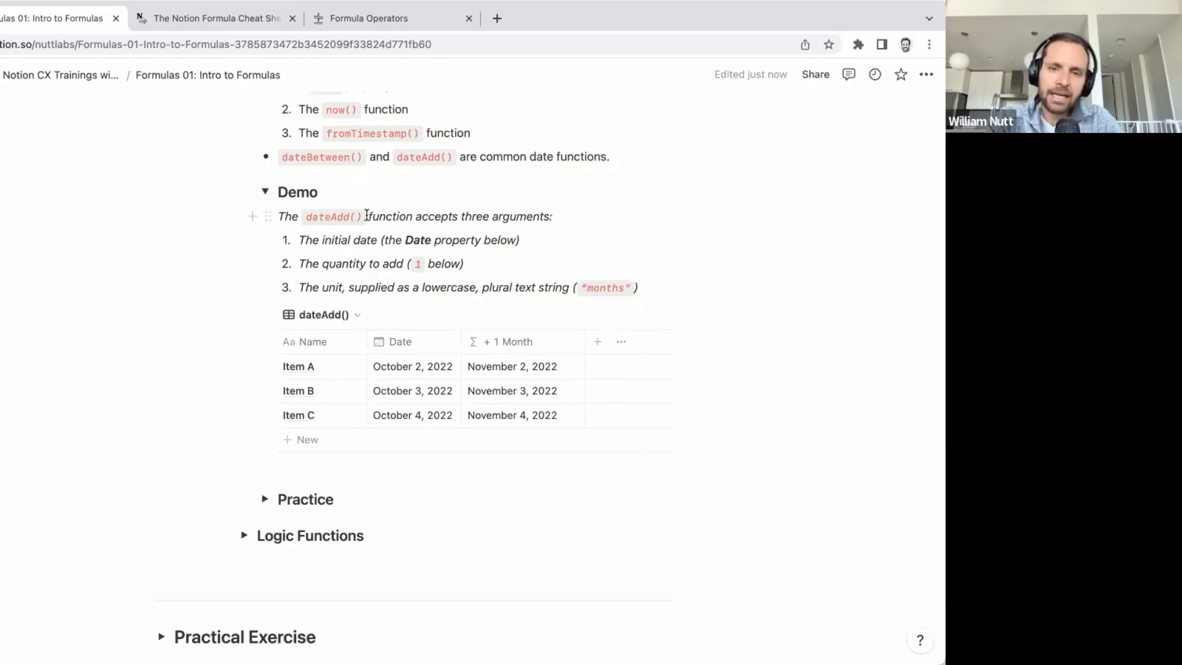
pyautogui.click(514, 364)
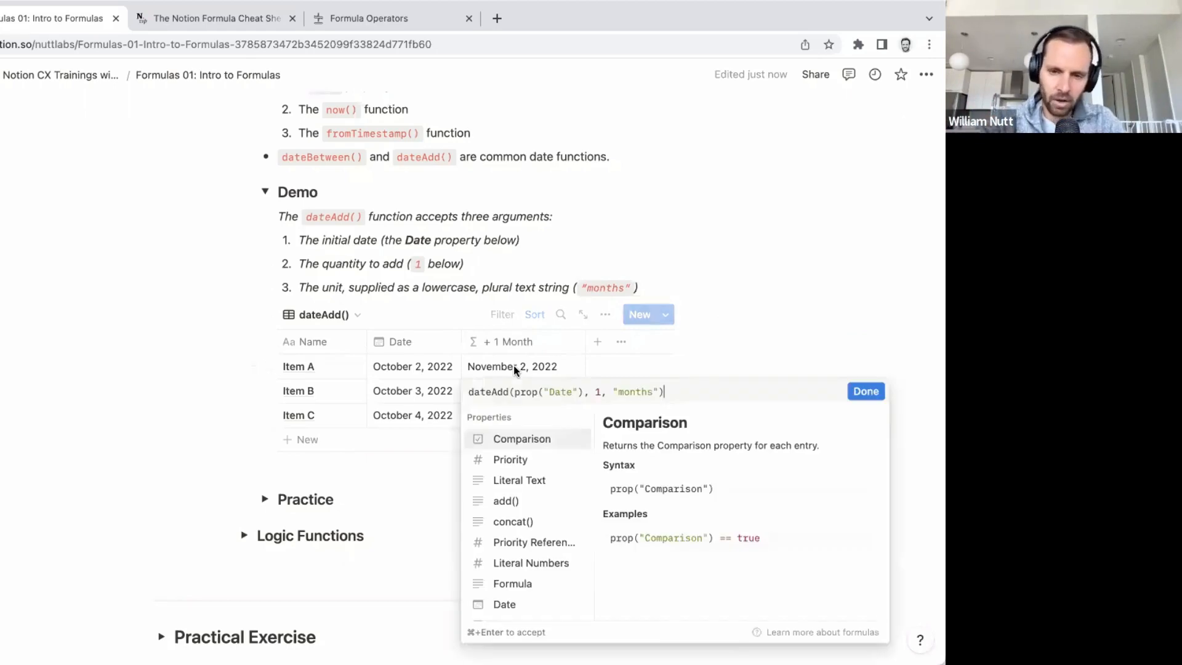
# Step: Replace the + 1 Month formula with just dateAdd to show its syntax help
pyautogui.press('super+a')
pyautogui.write('dat')
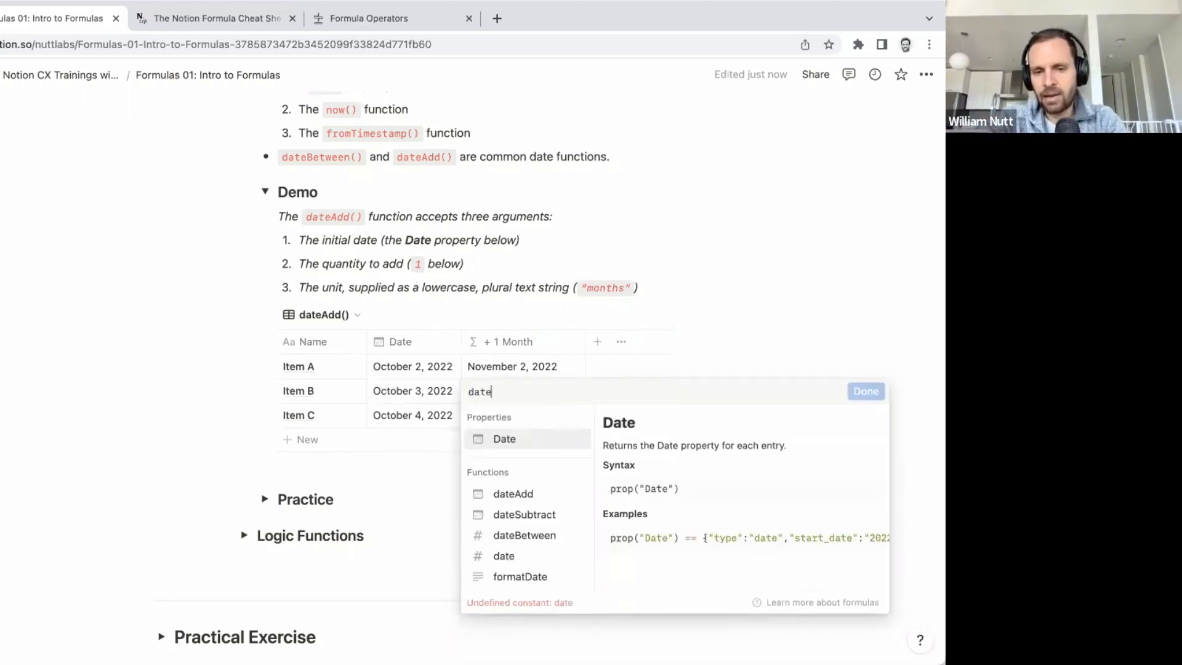
pyautogui.write('eAdd(')
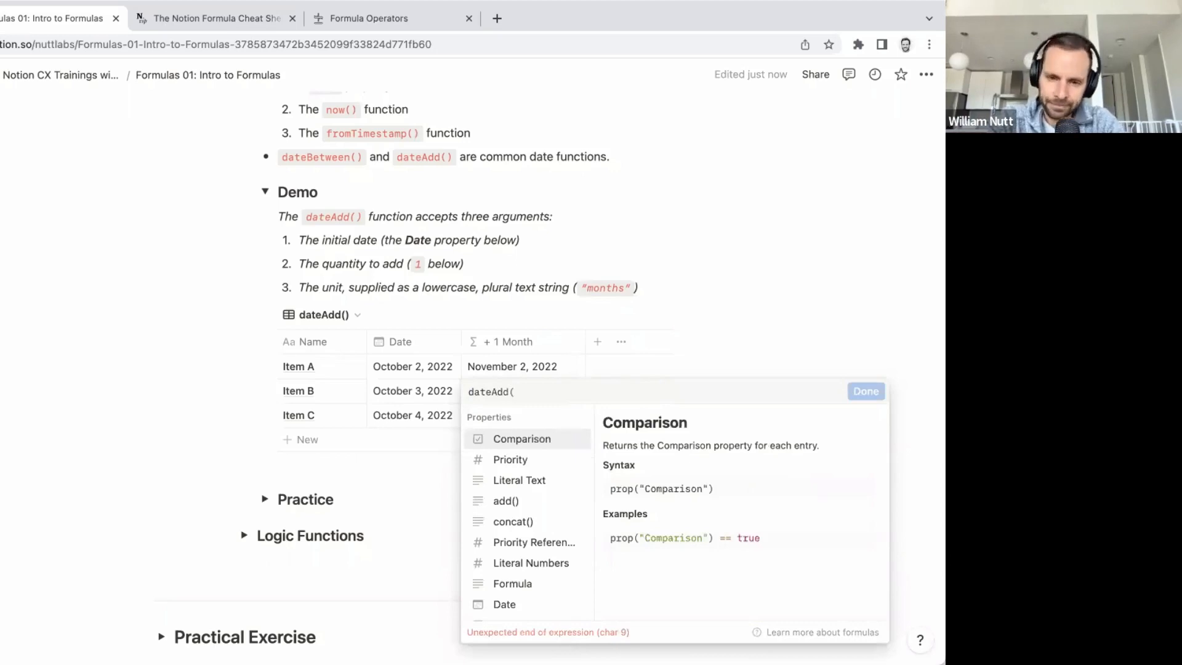
pyautogui.press('BackSpace')
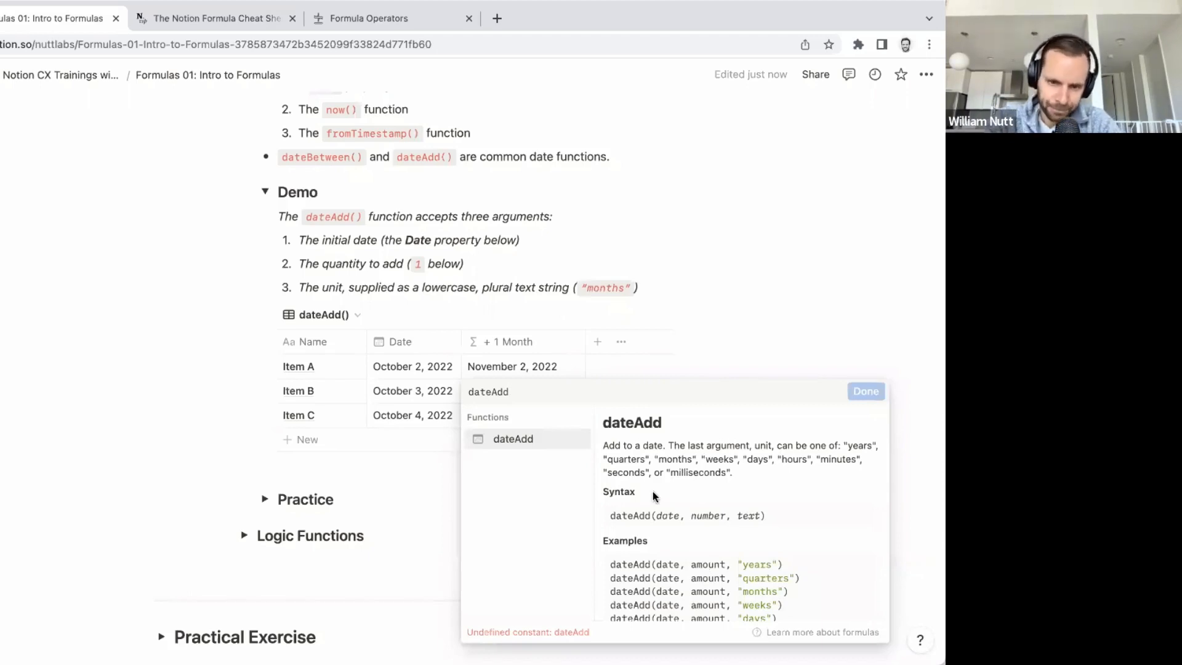
# Step: Rebuild the + 1 Month formula as dateAdd(prop("Date"), 1, "months") and apply it
pyautogui.write('(')
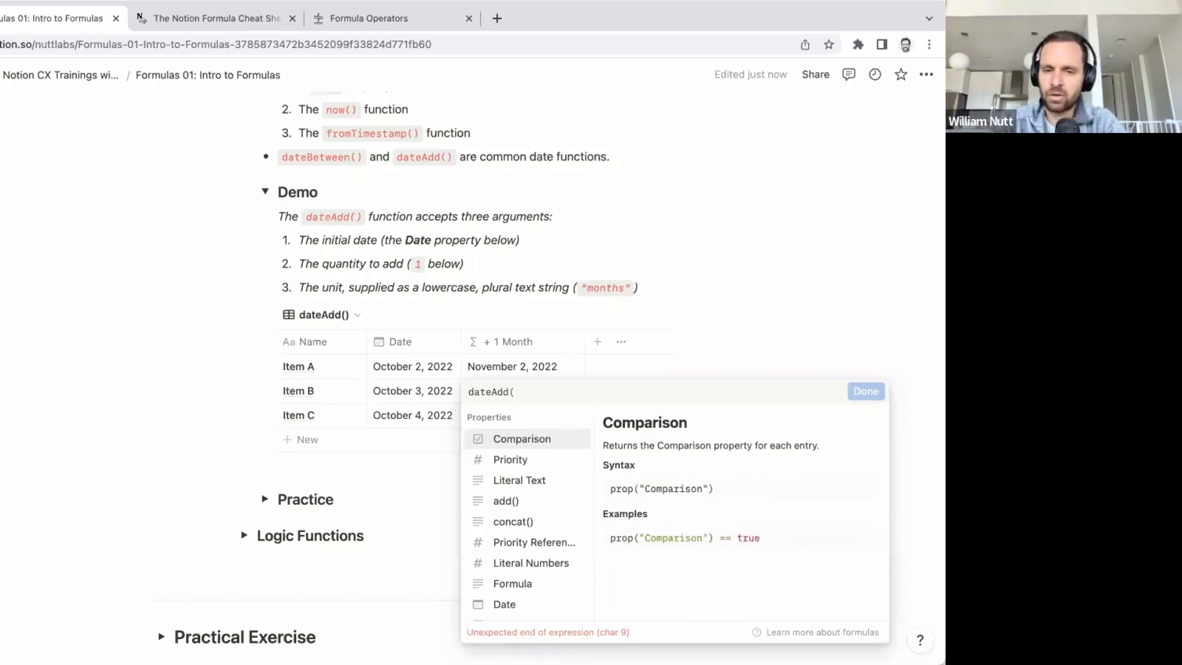
pyautogui.write('p')
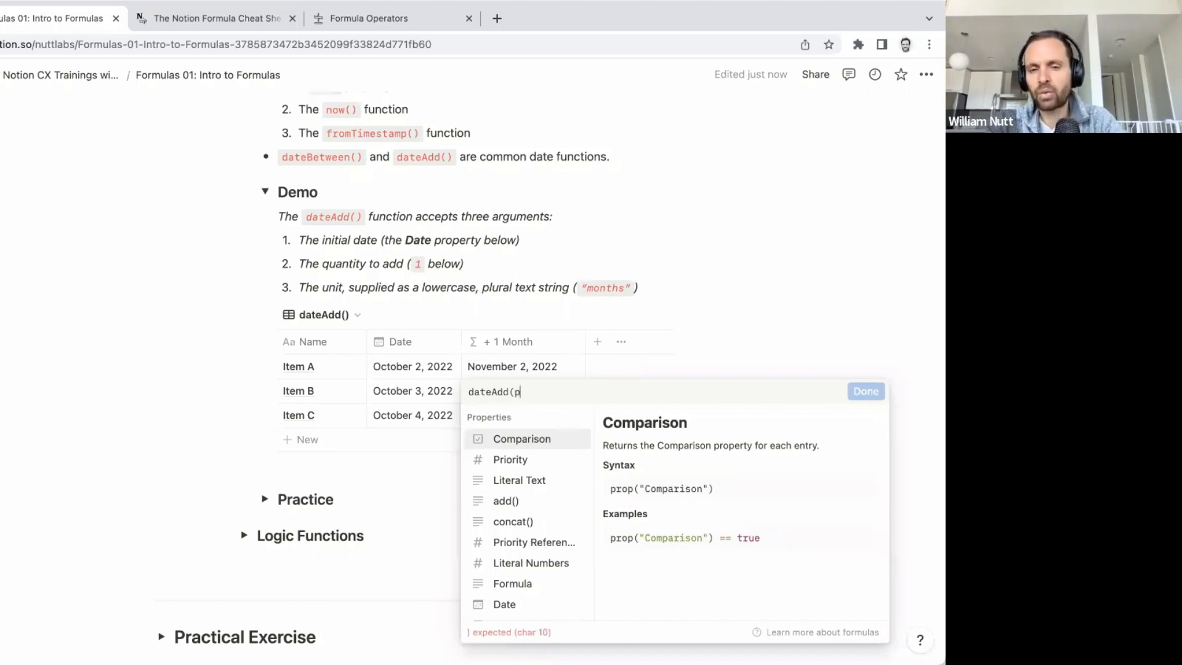
pyautogui.write('rop("')
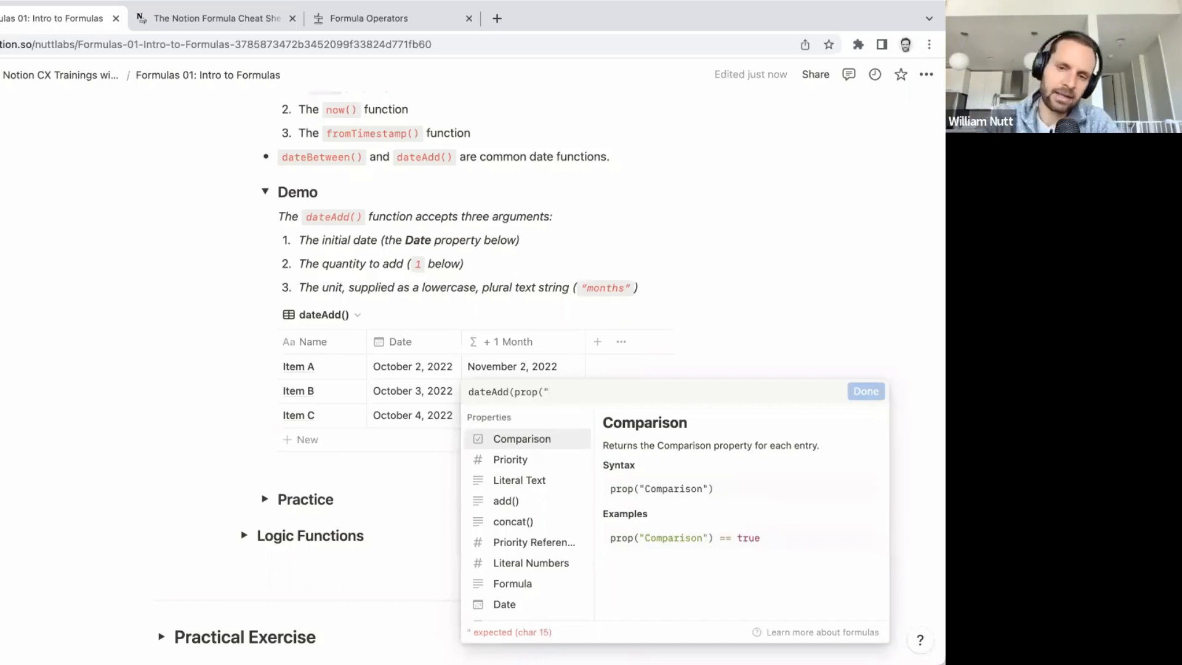
pyautogui.write('Date")')
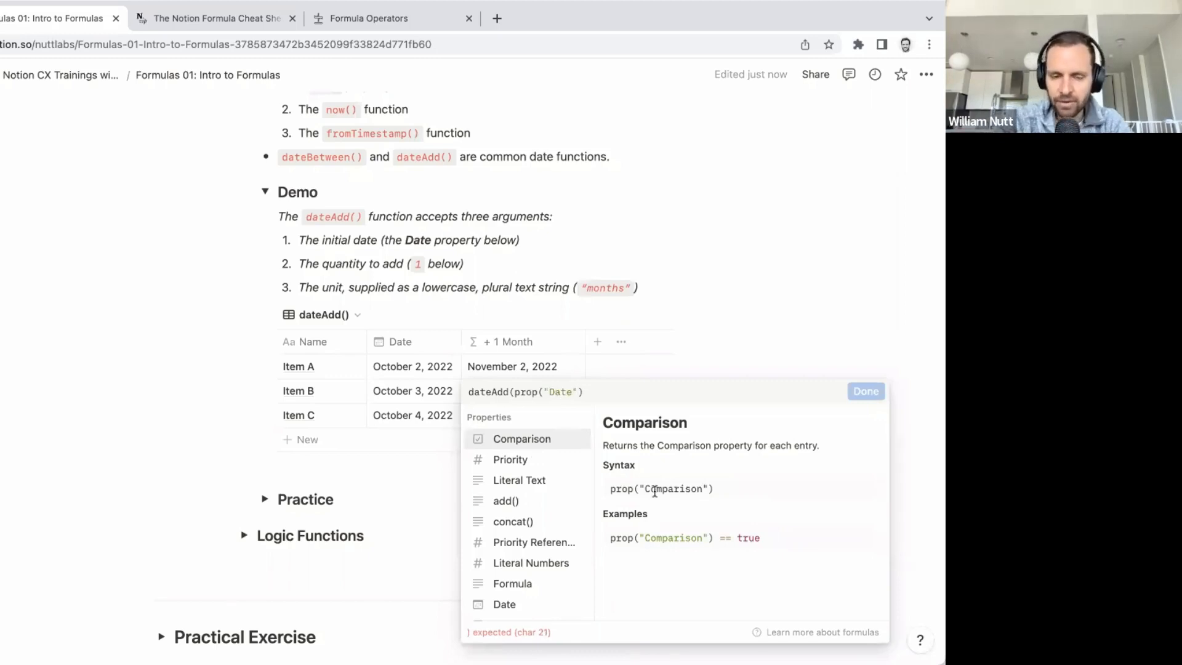
pyautogui.write(',')
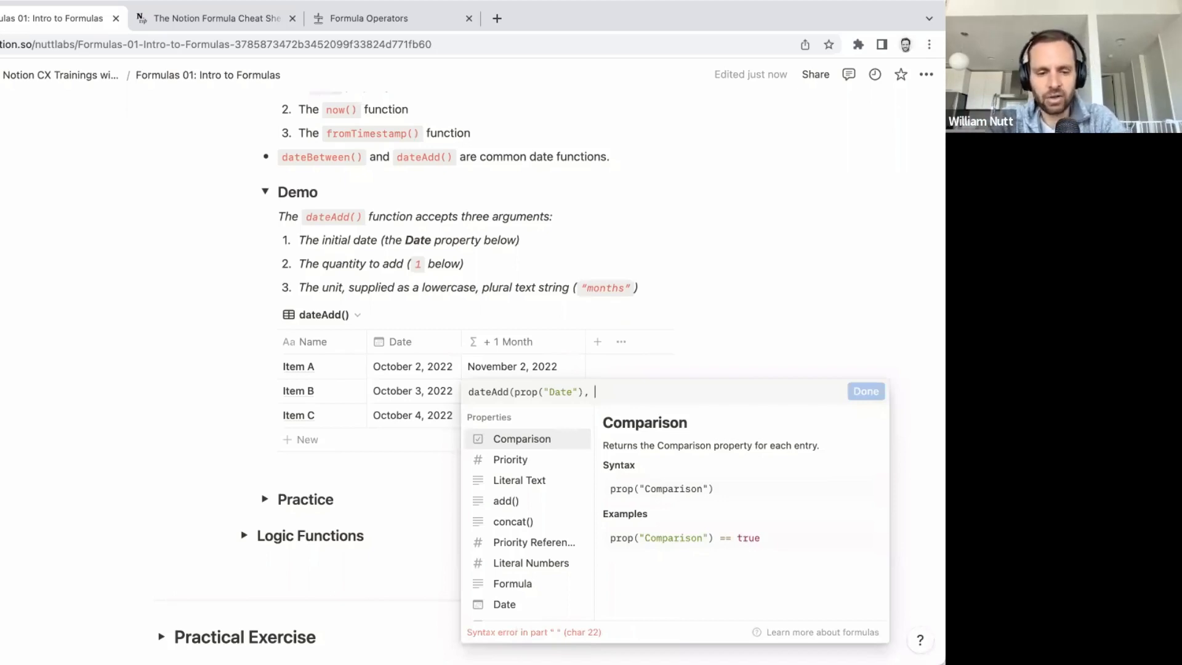
pyautogui.write('1')
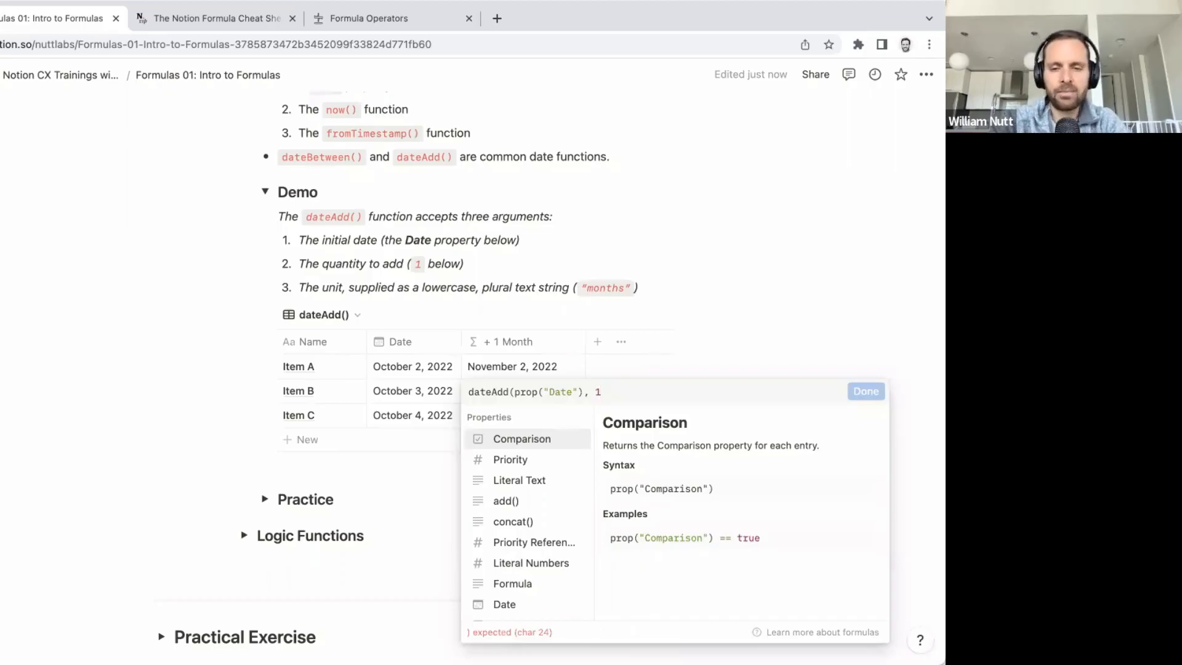
pyautogui.write(', ')
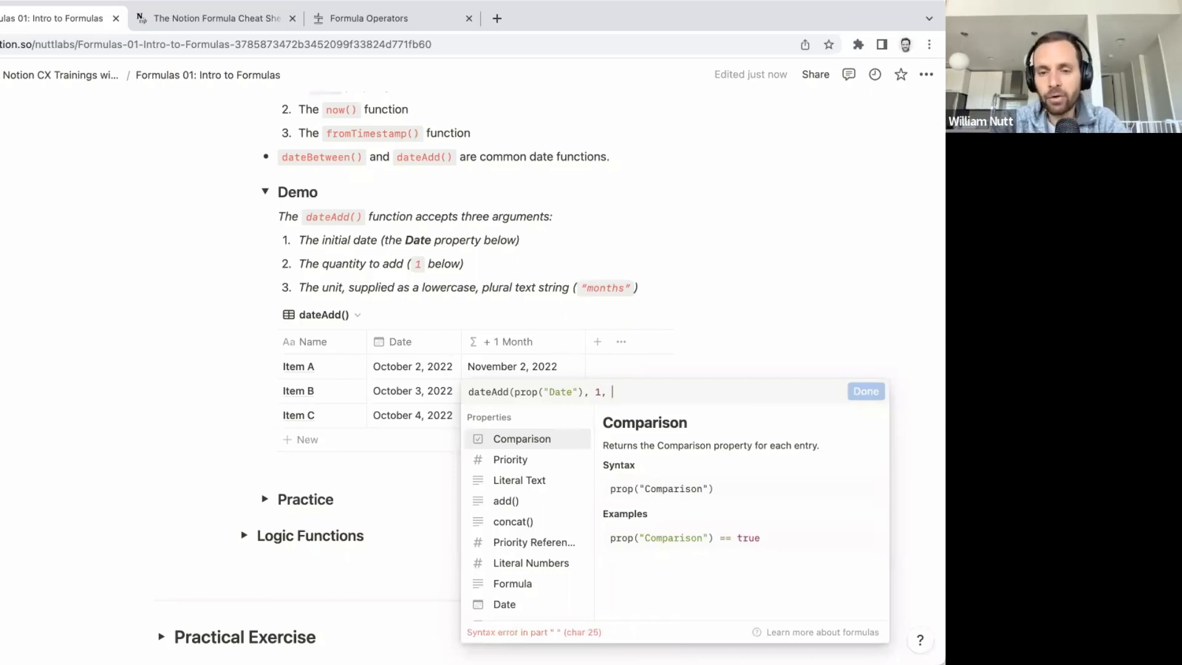
pyautogui.write('"months"')
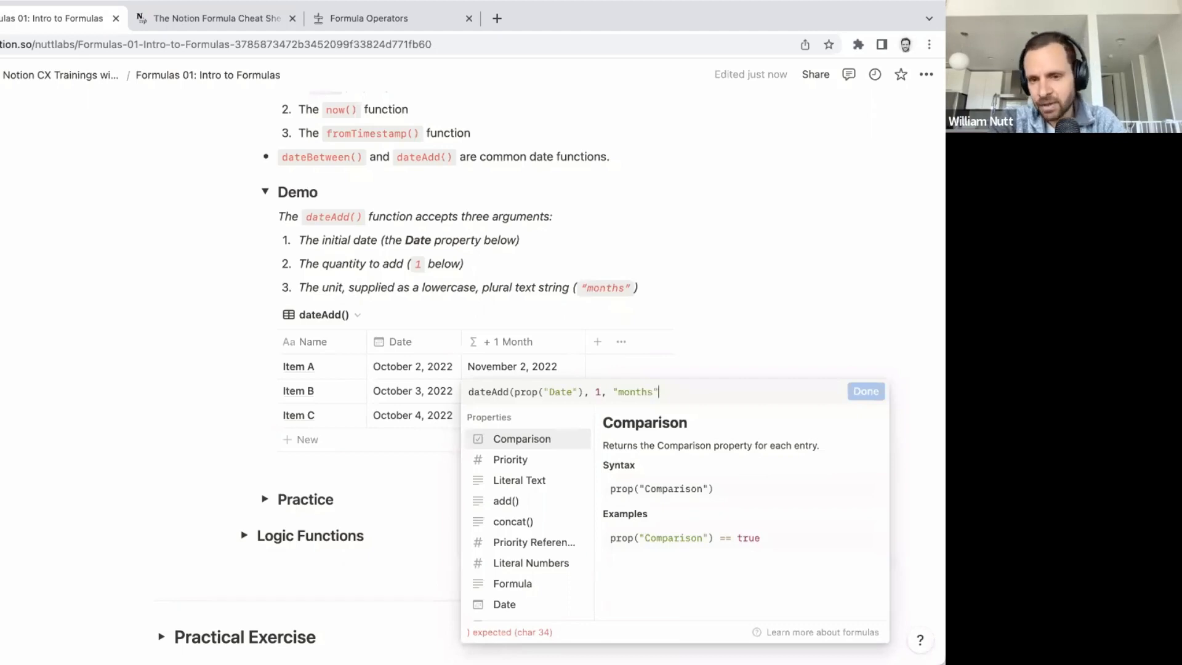
pyautogui.write(')')
pyautogui.press('super+Return')
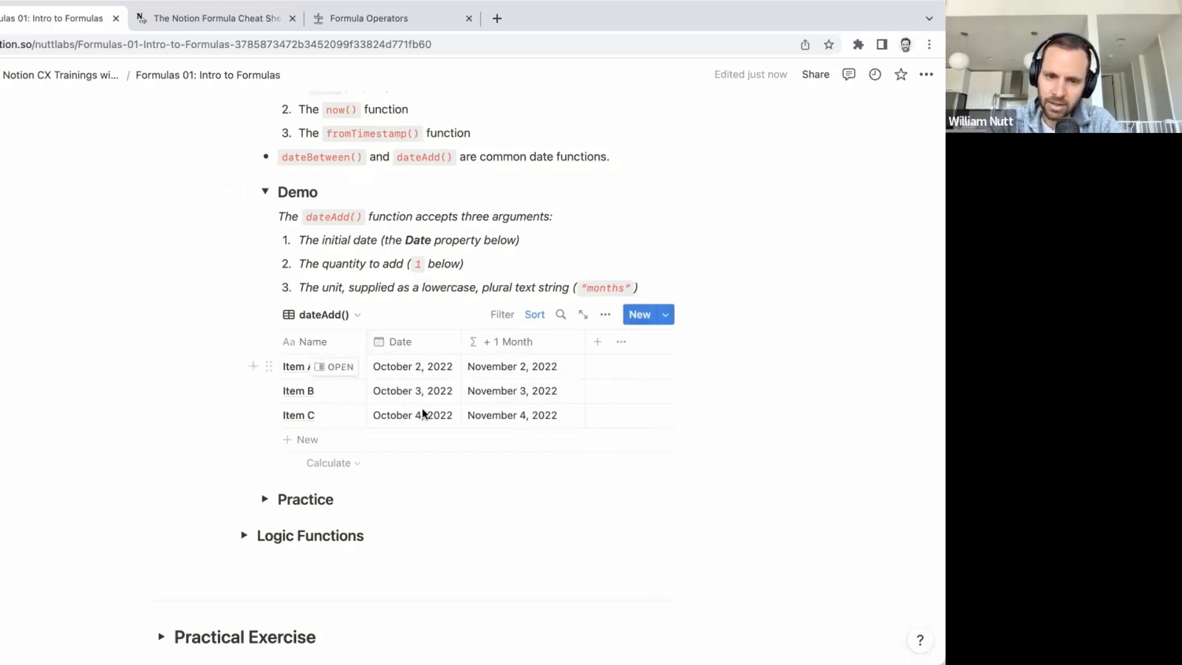
# Step: Expand the Date & Time Practice section to show the five-day sandbox exercise
pyautogui.click(264, 499)
pyautogui.scroll(-5, 265, 497)
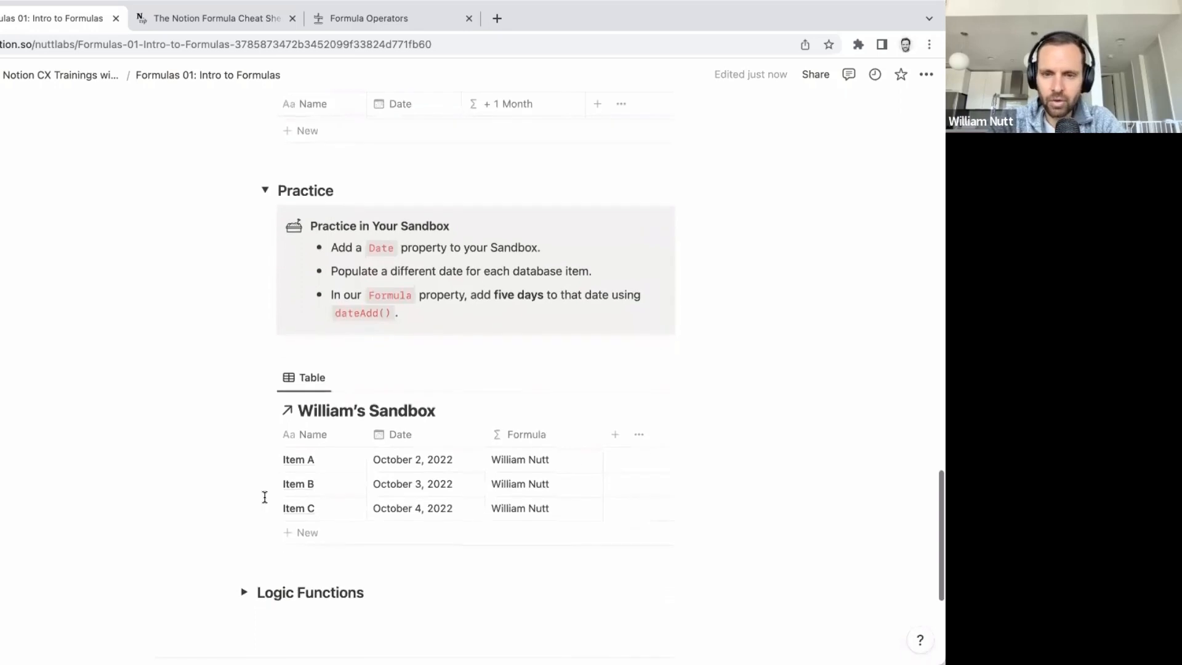
pyautogui.scroll(-2, 265, 498)
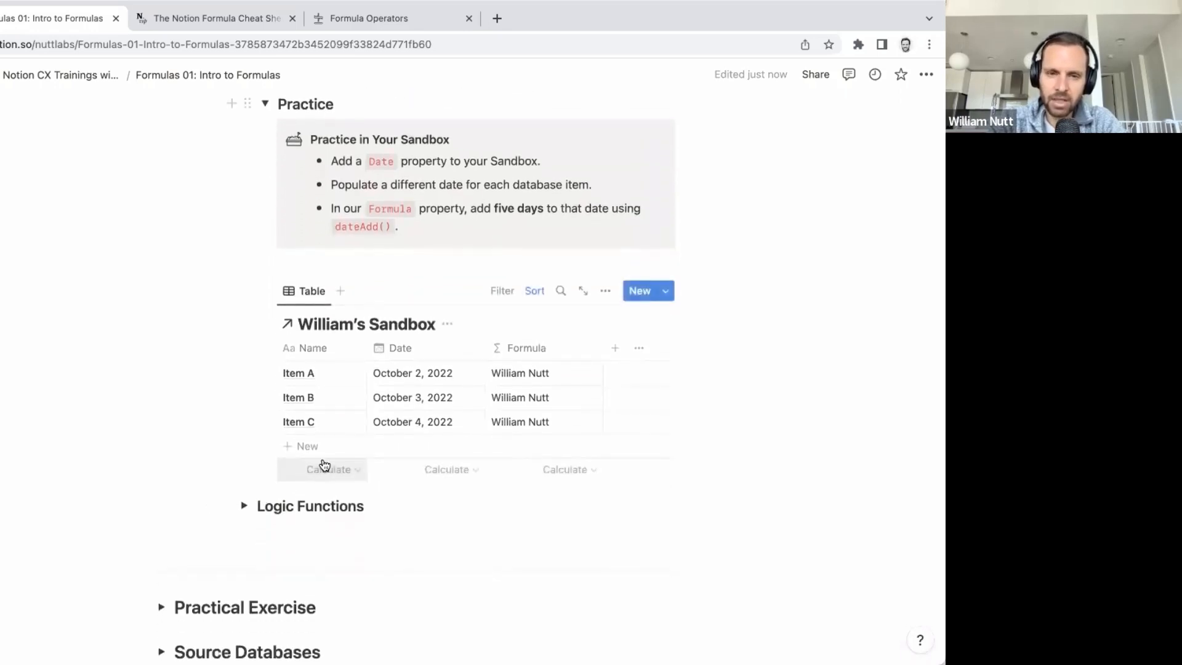
pyautogui.scroll(1, 354, 441)
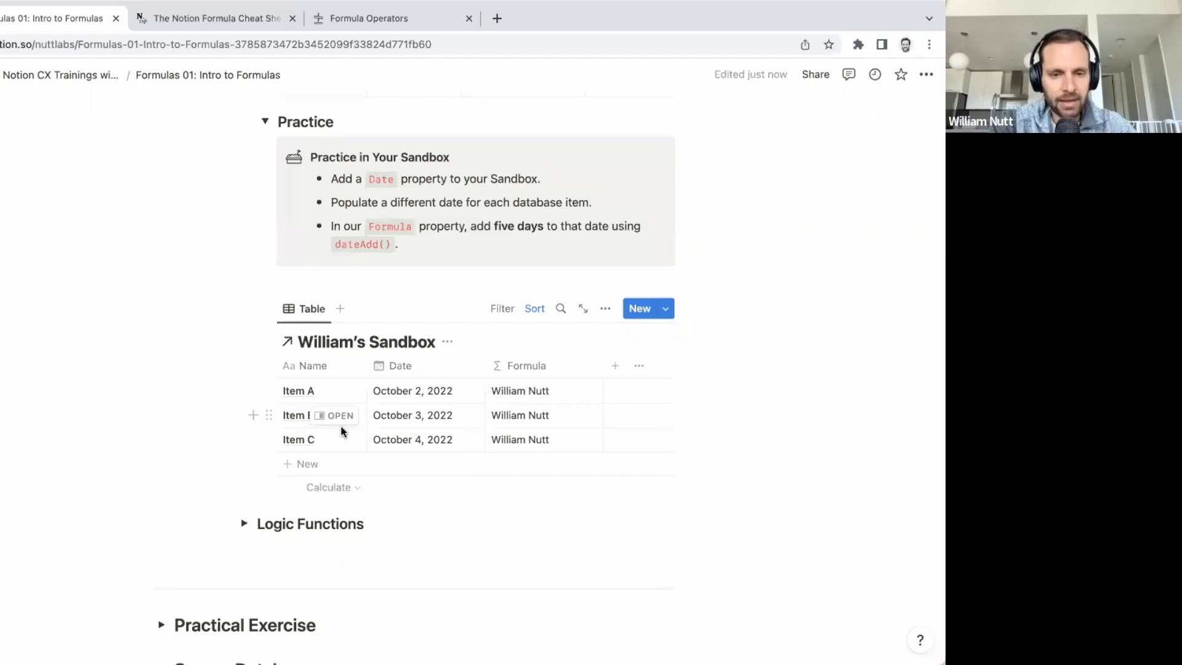
# Step: Replace the sandbox Formula with dateAdd(prop("Date"), 5, "days"), giving October 7–9, 2022
pyautogui.click(519, 394)
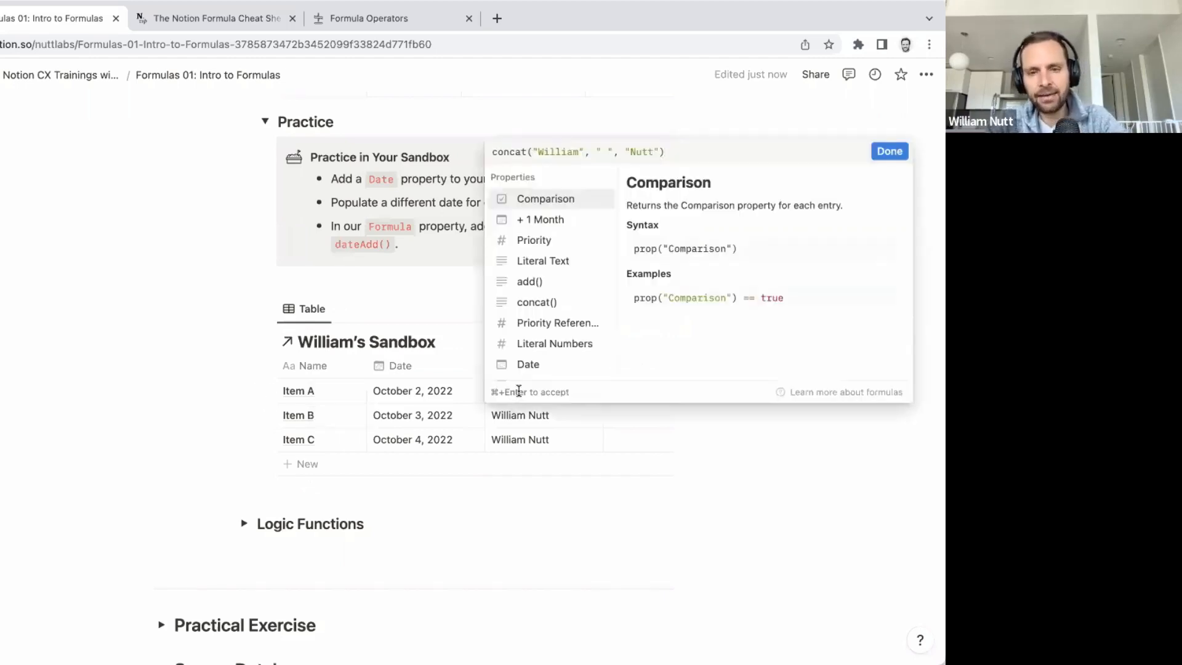
pyautogui.press('super+a')
pyautogui.press('BackSpace')
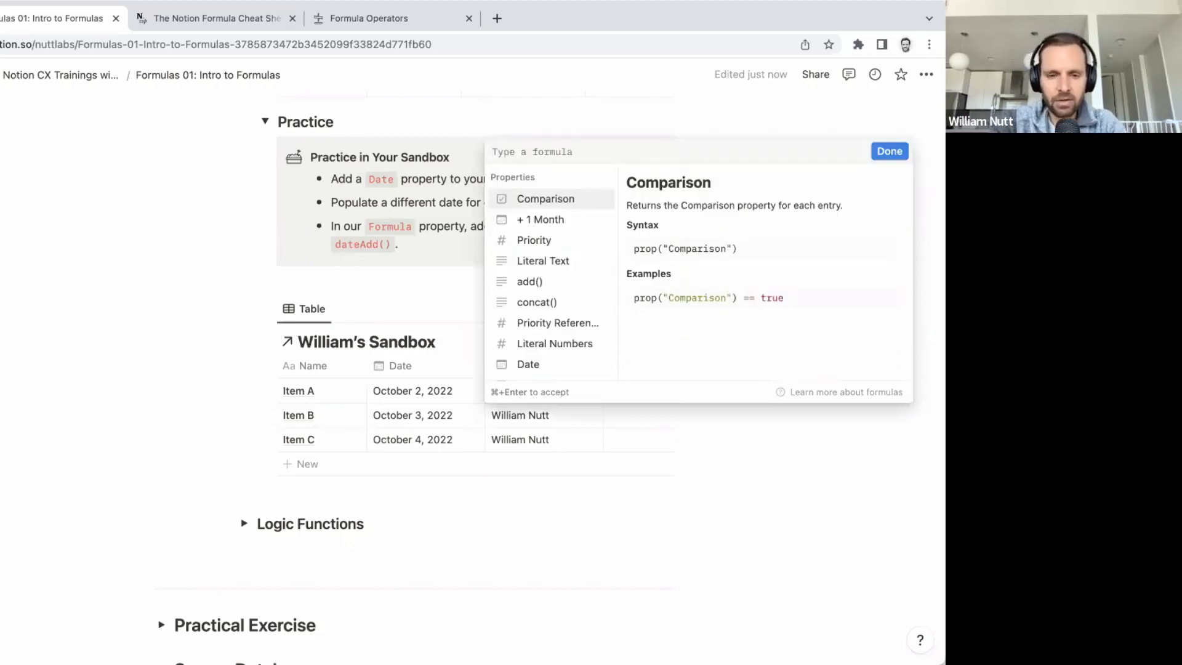
pyautogui.write('d')
pyautogui.press('BackSpace')
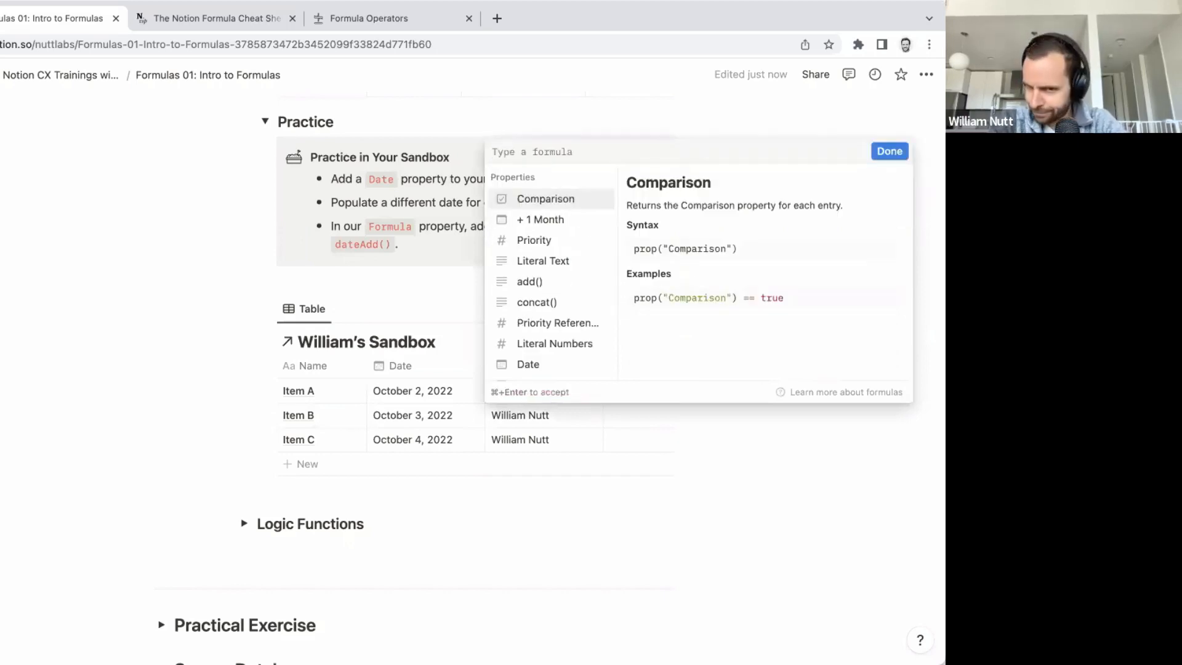
pyautogui.write('dateAdd(')
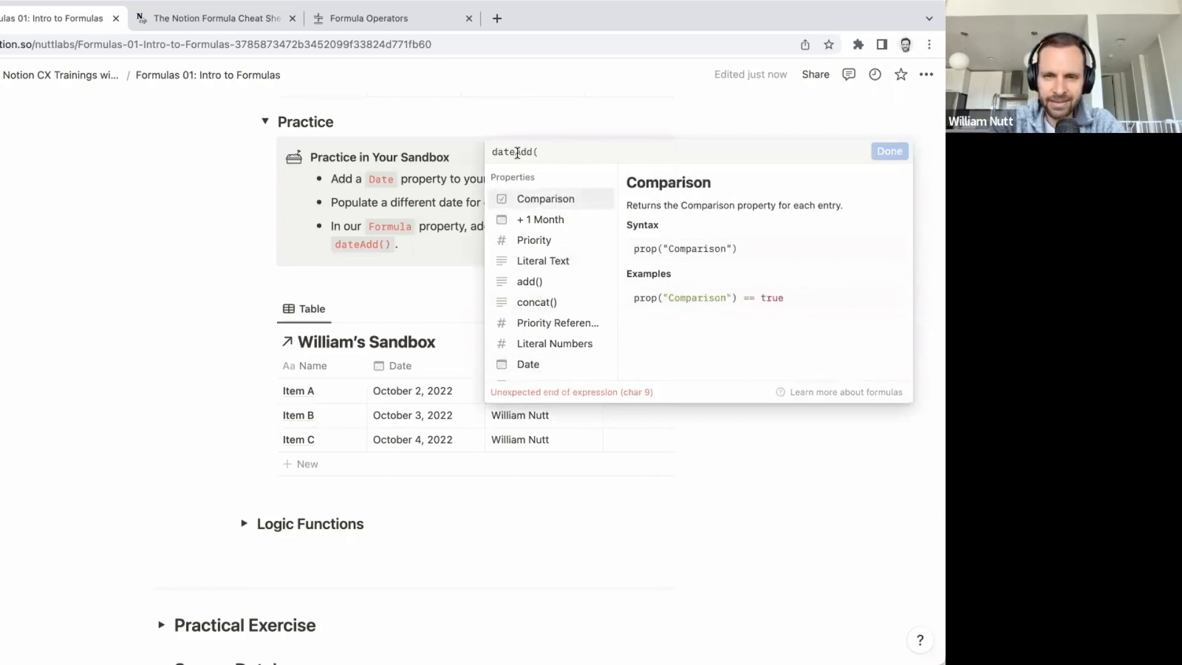
pyautogui.moveTo(517, 152); pyautogui.dragTo(532, 151)
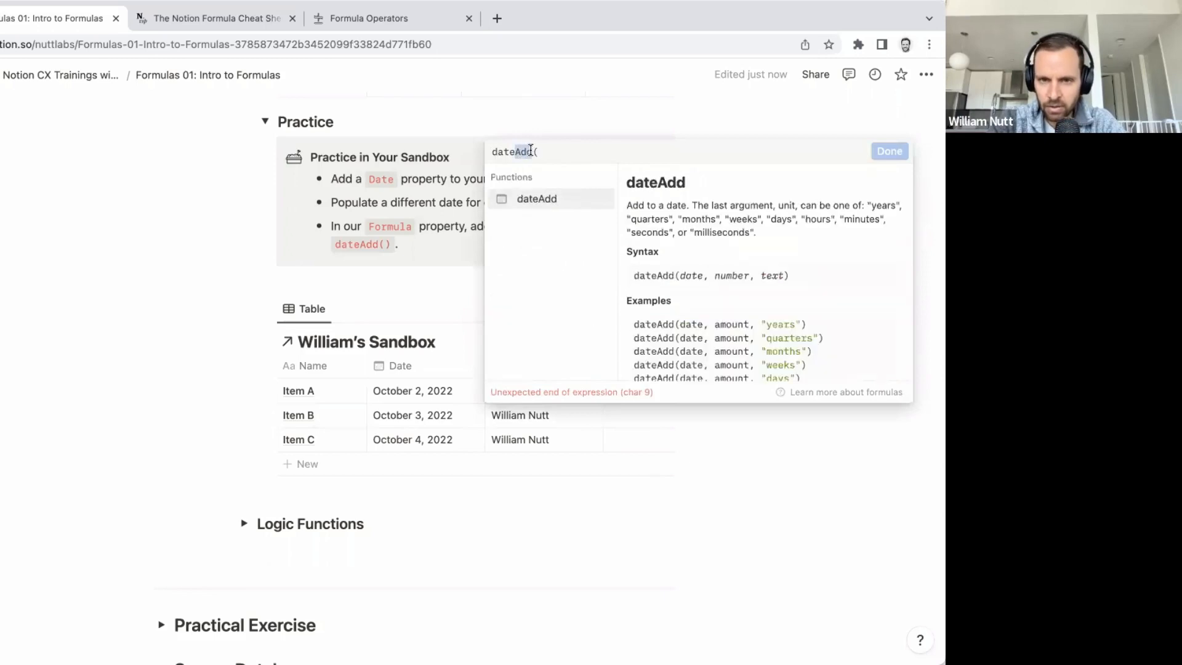
pyautogui.click(518, 151)
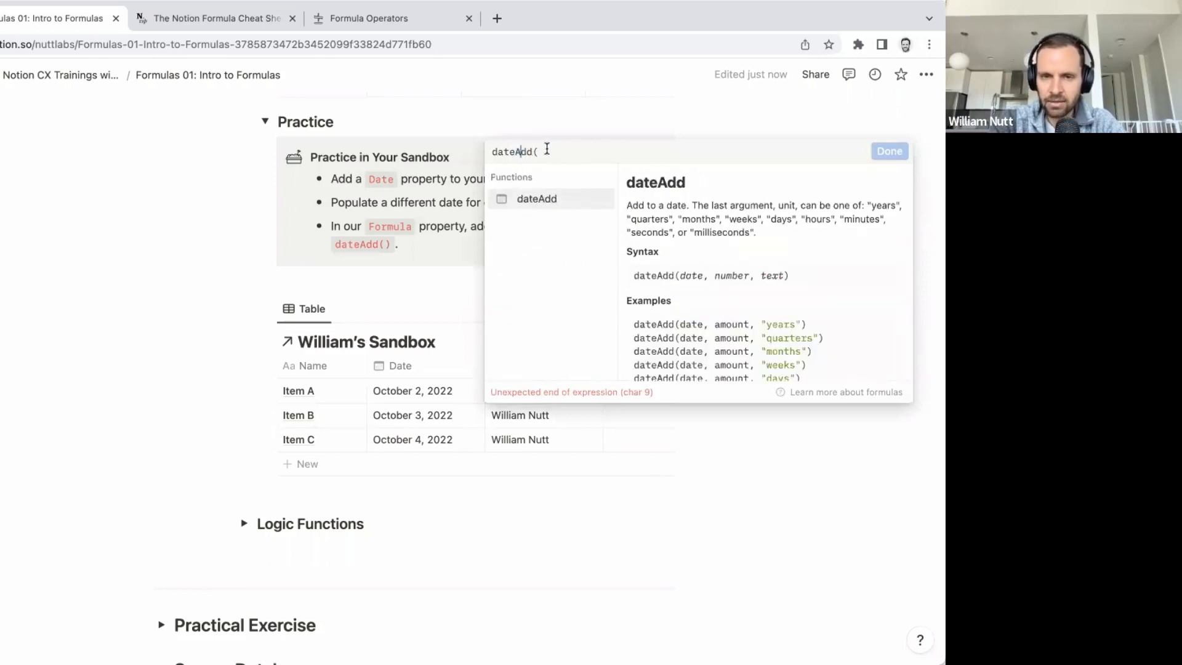
pyautogui.click(547, 151)
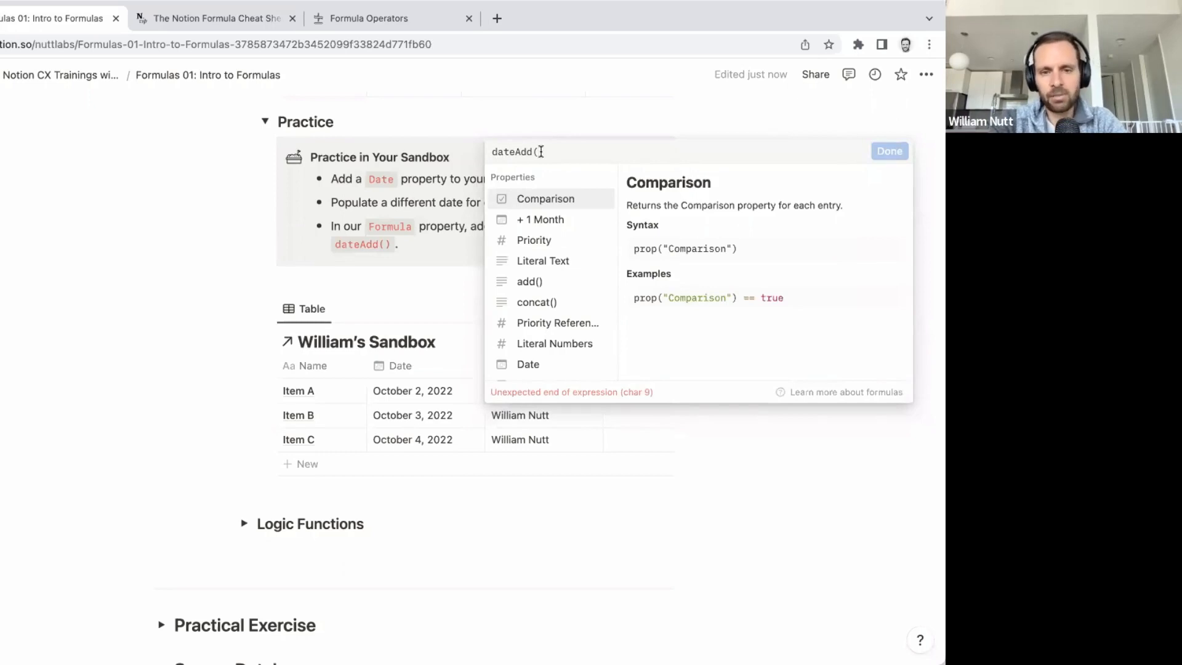
pyautogui.write('prop("')
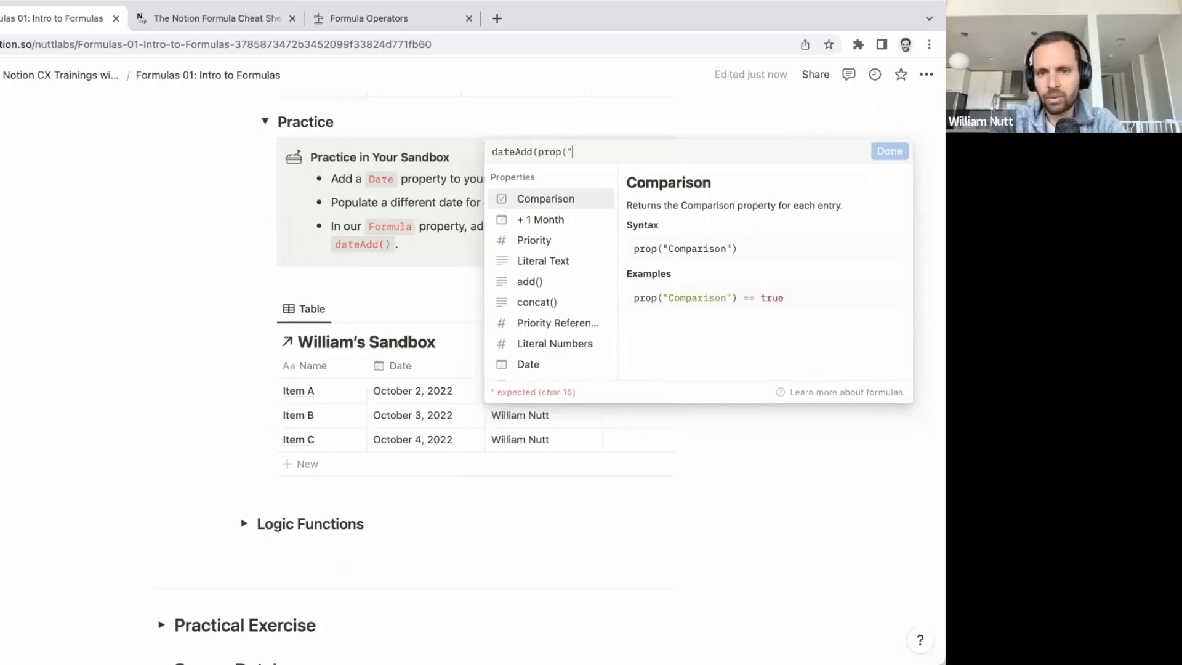
pyautogui.write('D')
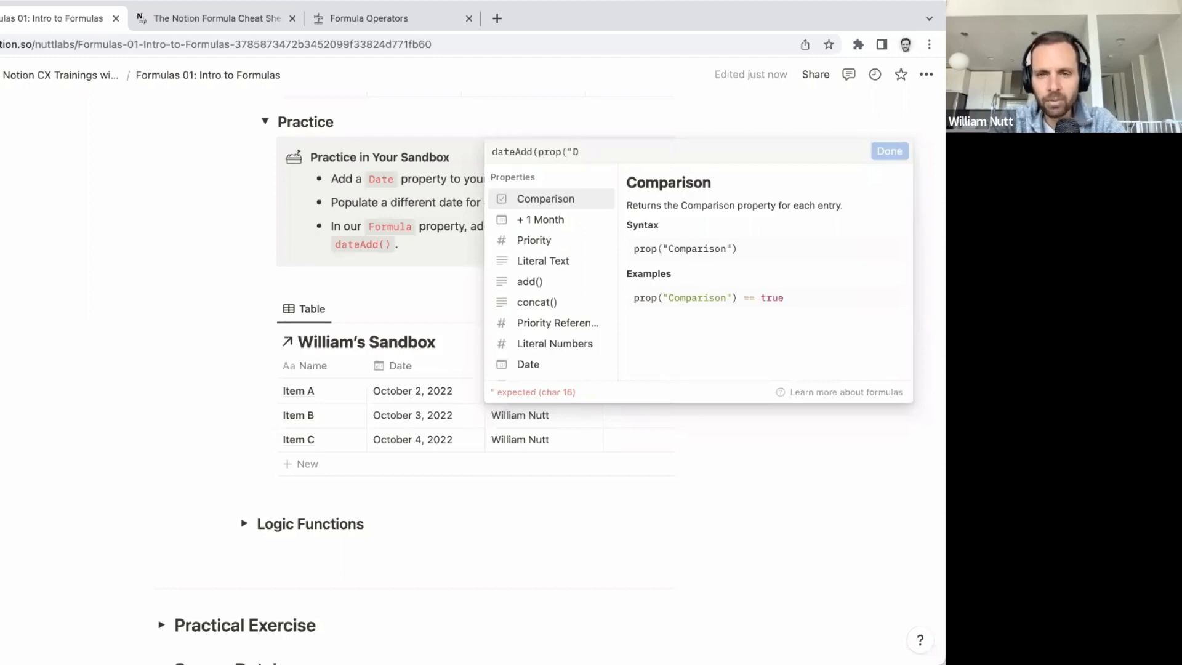
pyautogui.write('ate")')
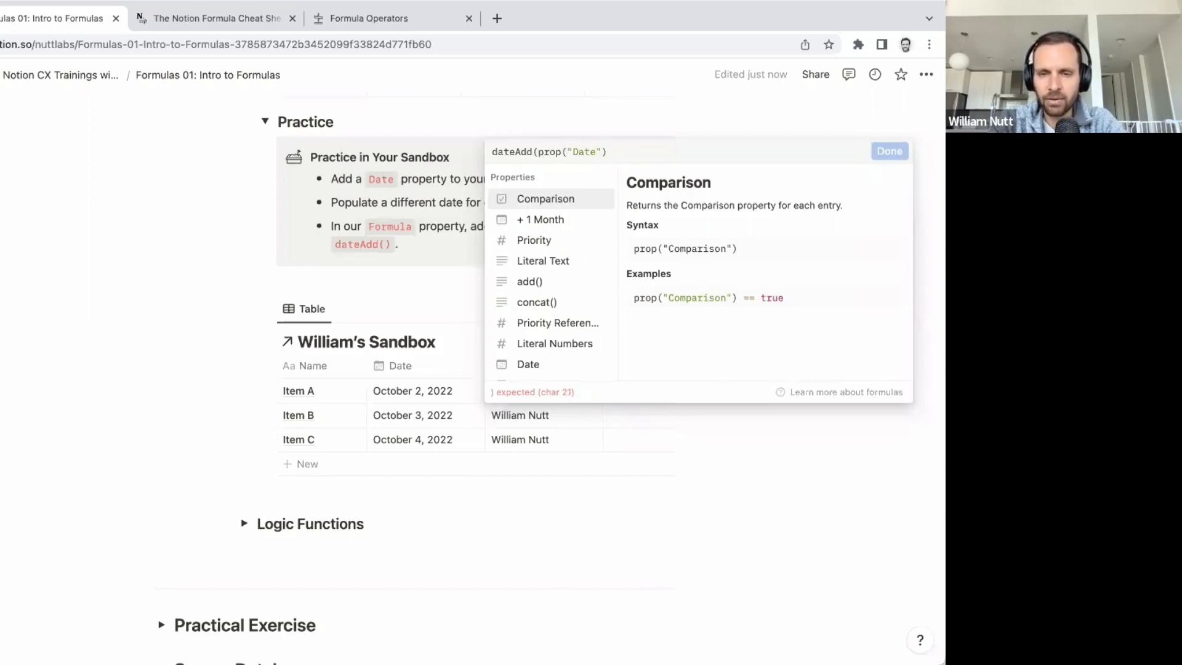
pyautogui.write(', ')
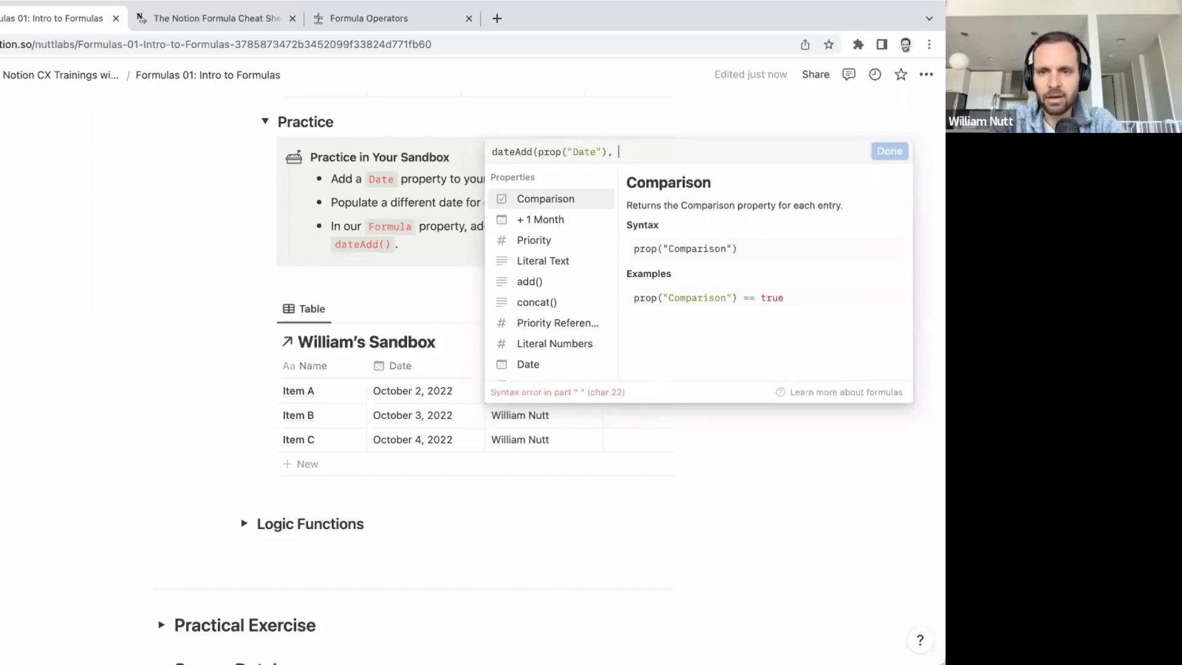
pyautogui.write('5')
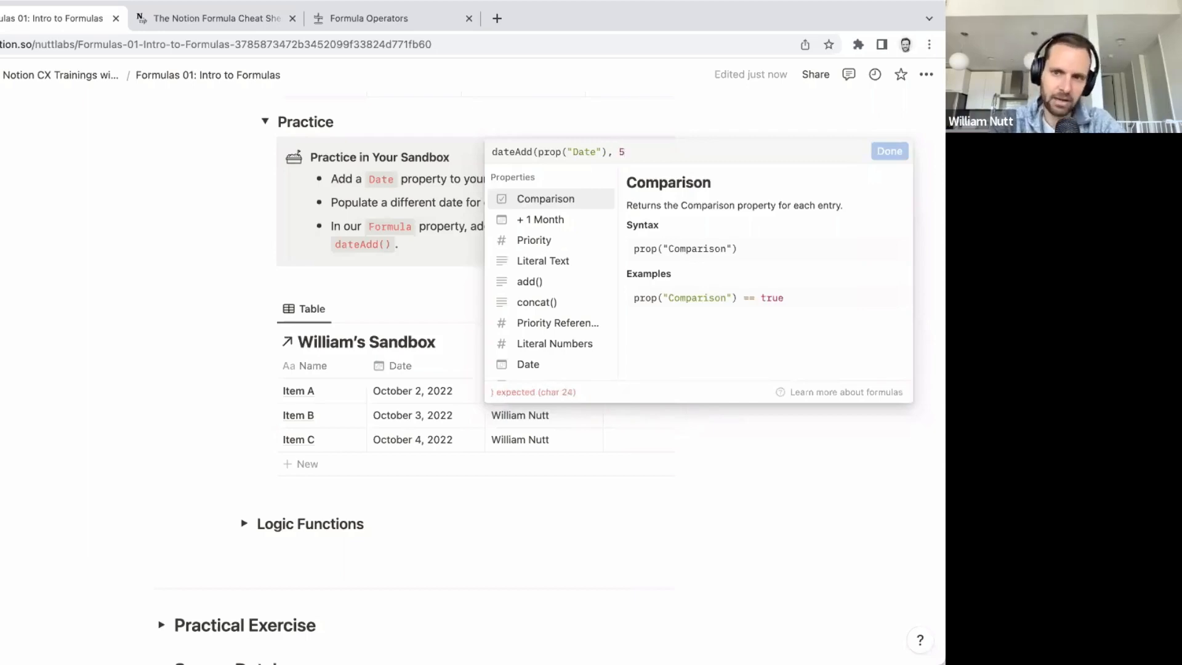
pyautogui.write(', "')
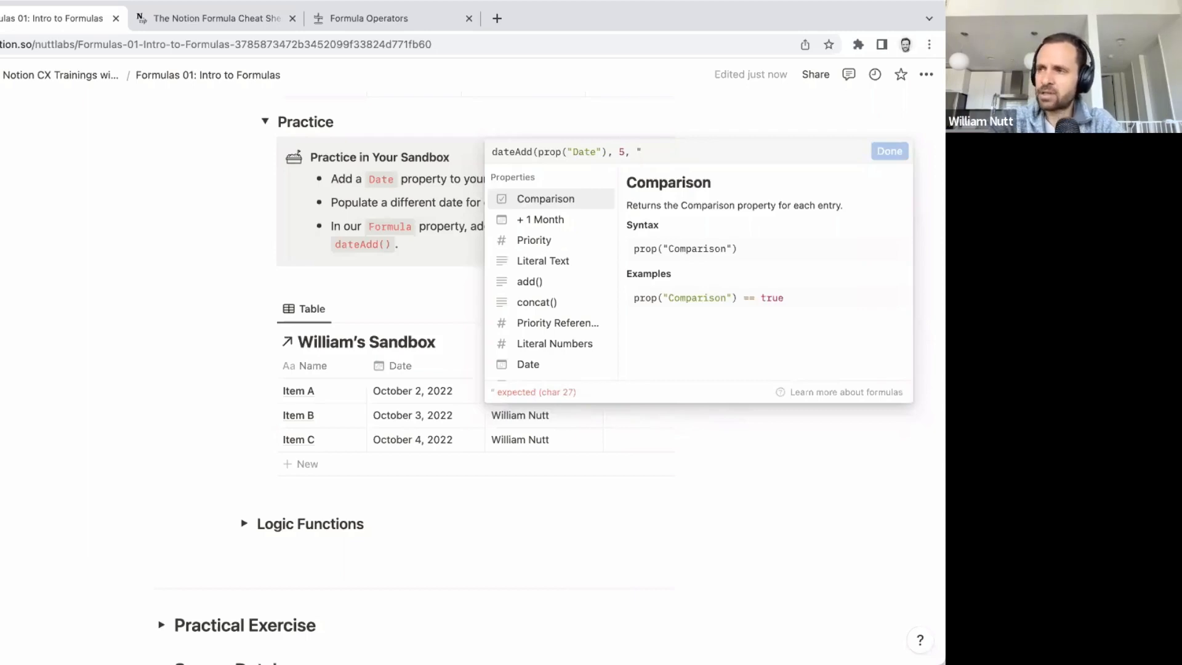
pyautogui.write('days"')
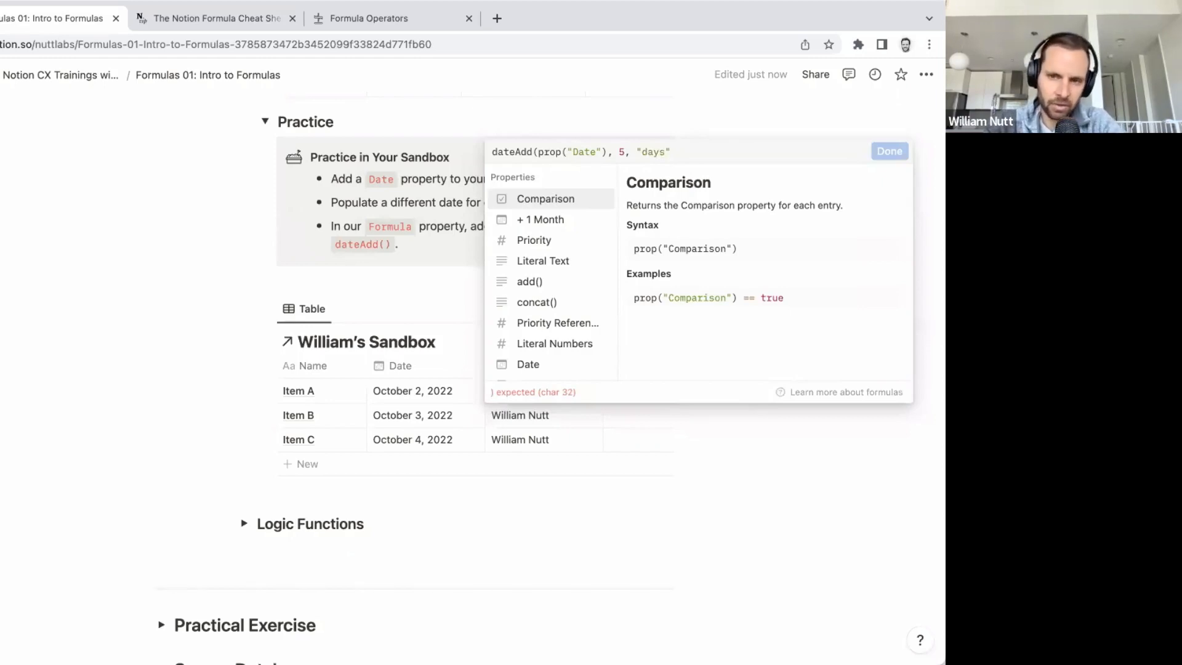
pyautogui.write(')')
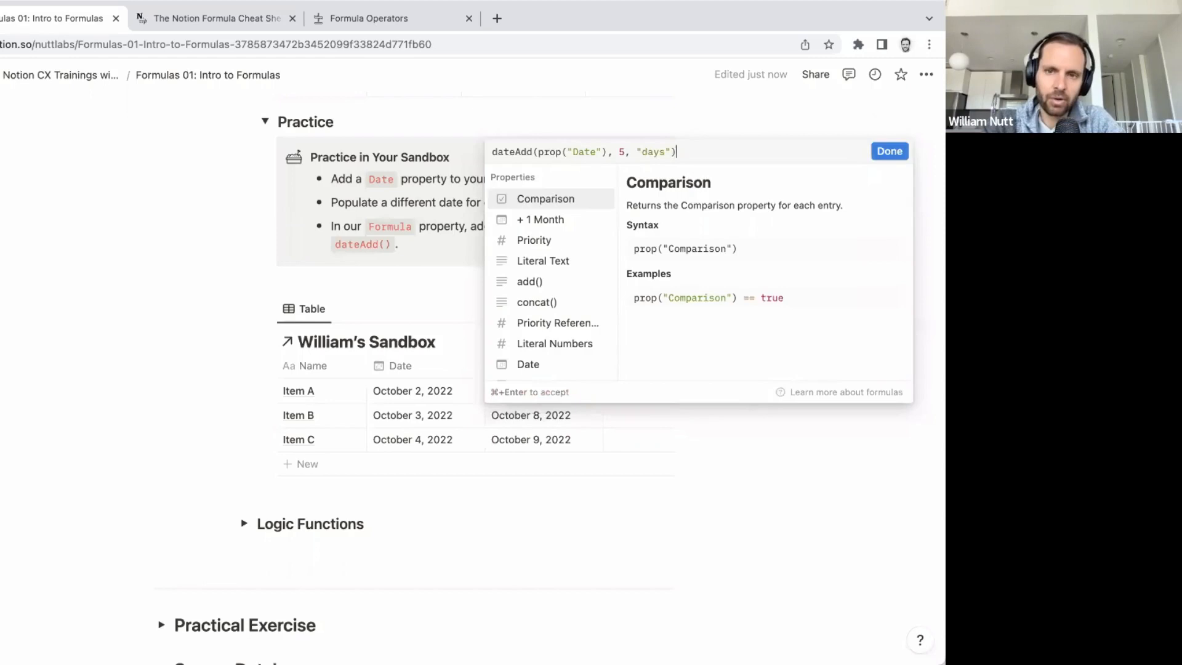
pyautogui.press('super+Return')
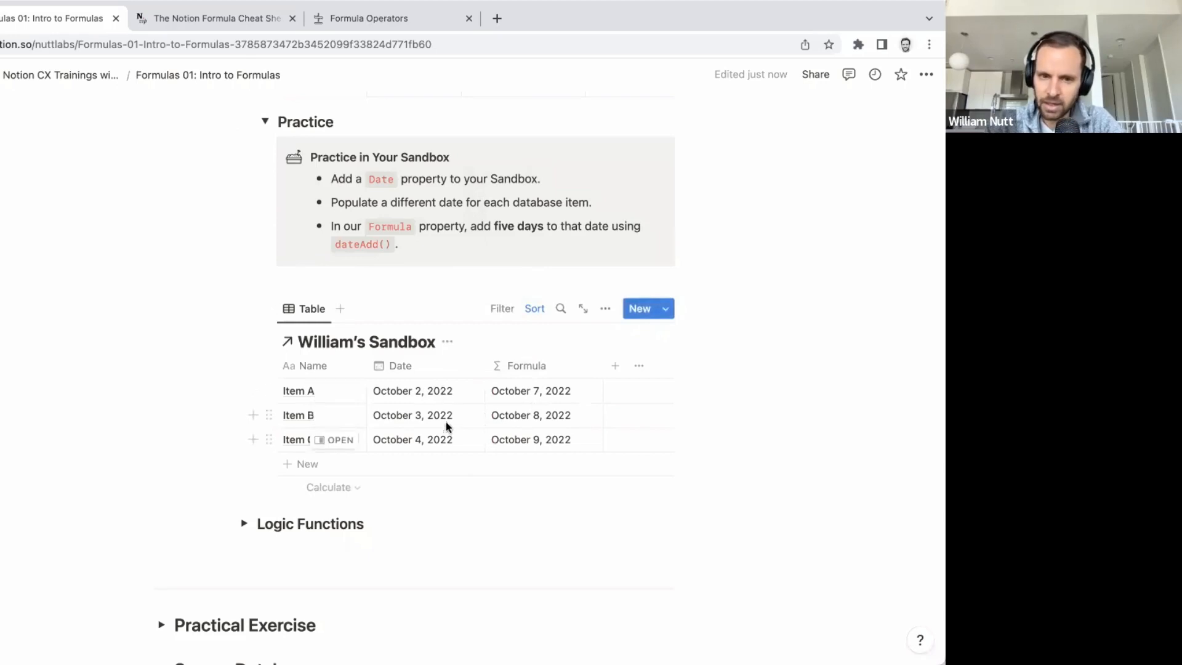
# Step: Scroll up and collapse the Date & Time Functions toggle
pyautogui.scroll(-1, 439, 392)
pyautogui.scroll(1, 439, 394)
pyautogui.scroll(4, 439, 397)
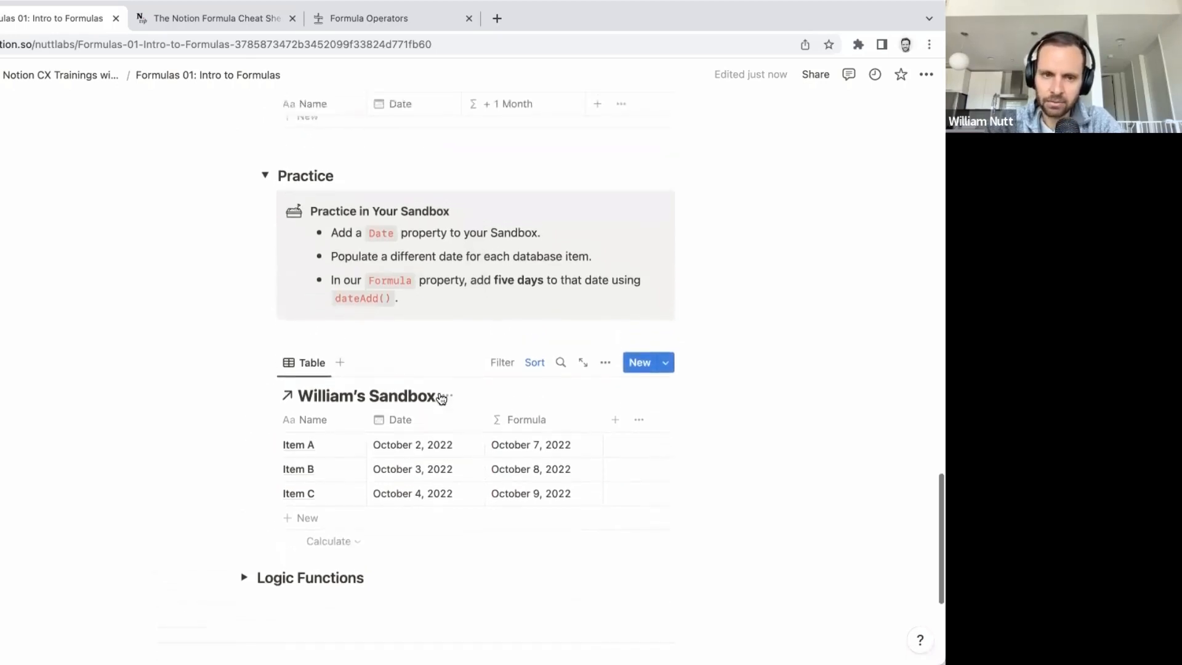
pyautogui.scroll(7, 293, 259)
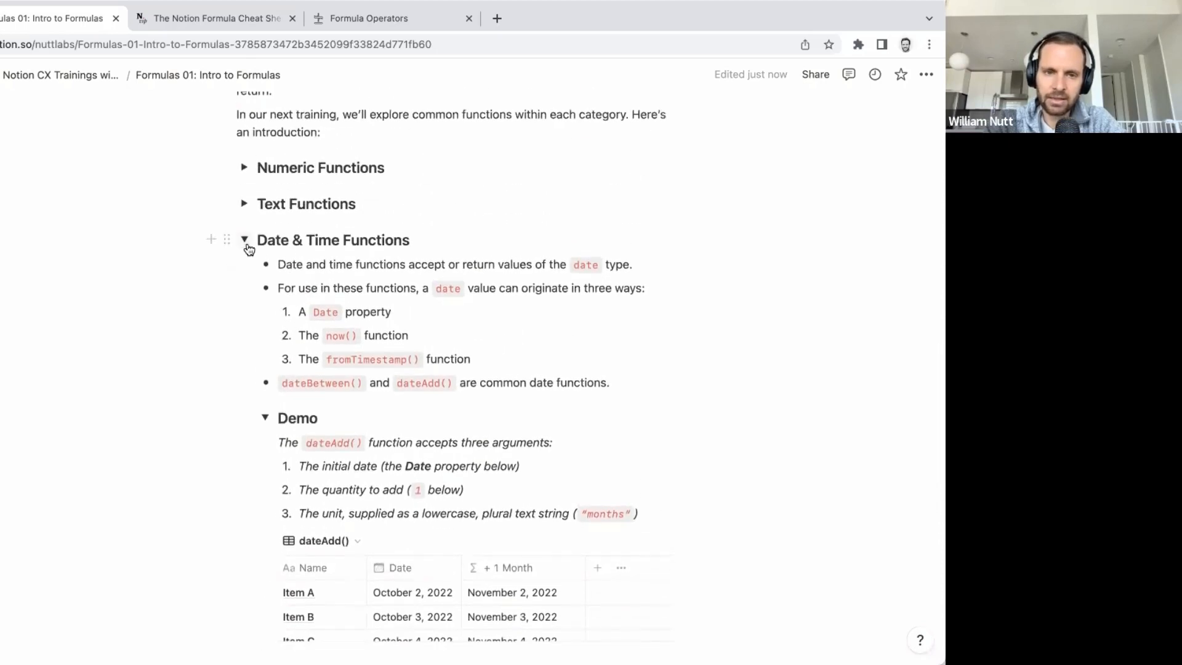
pyautogui.click(245, 241)
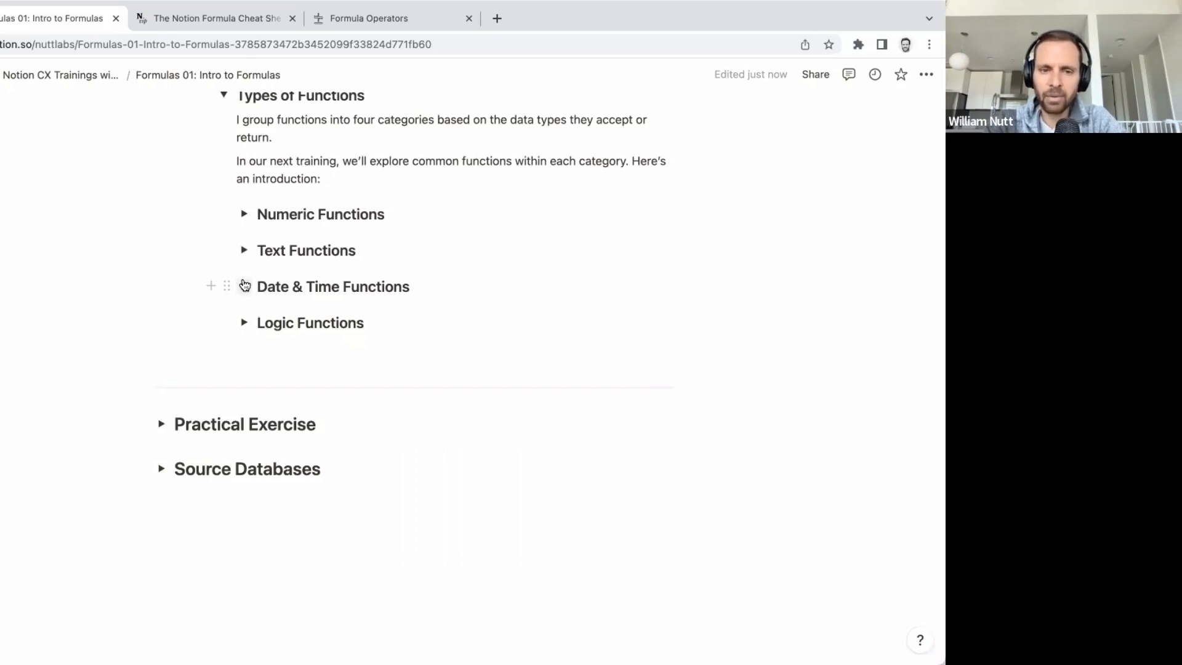
# Step: Expand Logic Functions and read its notes on comparison functions and if()
pyautogui.click(245, 323)
pyautogui.scroll(-2, 249, 323)
pyautogui.scroll(1, 248, 323)
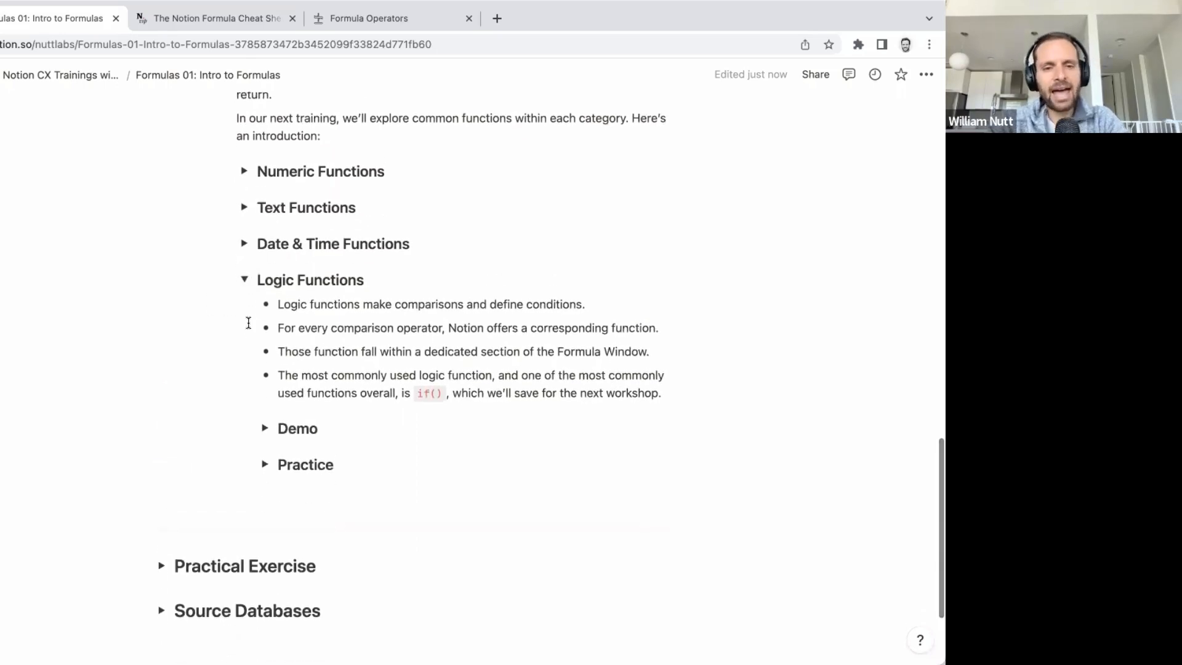
pyautogui.scroll(2, 249, 324)
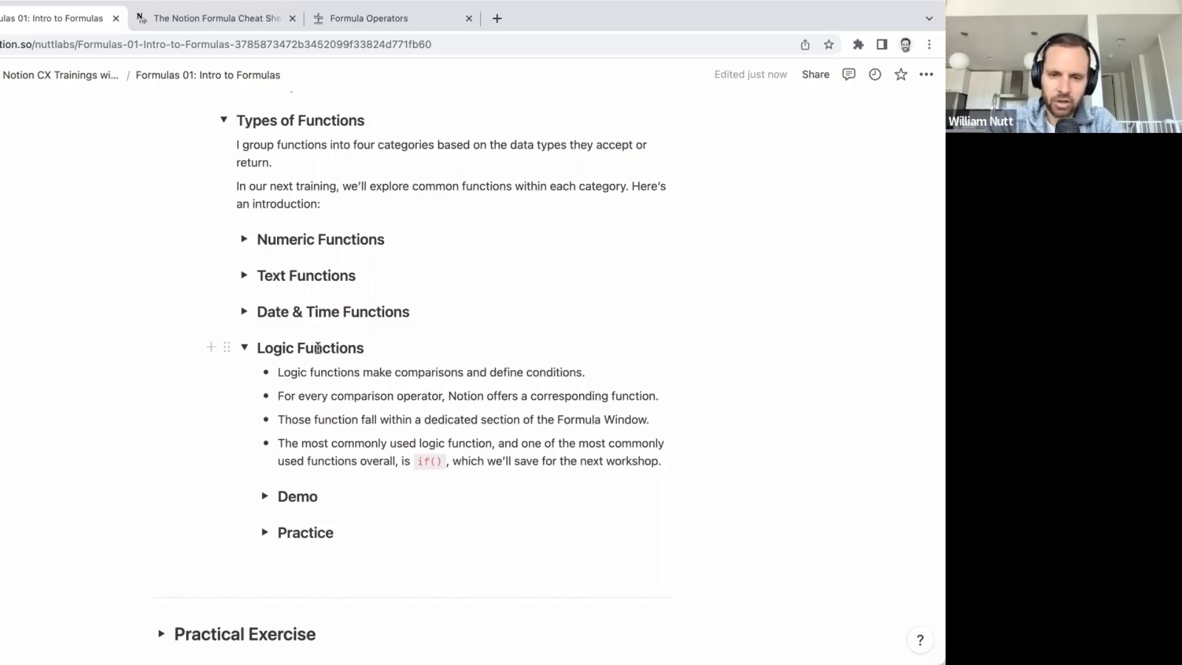
pyautogui.scroll(-1, 323, 423)
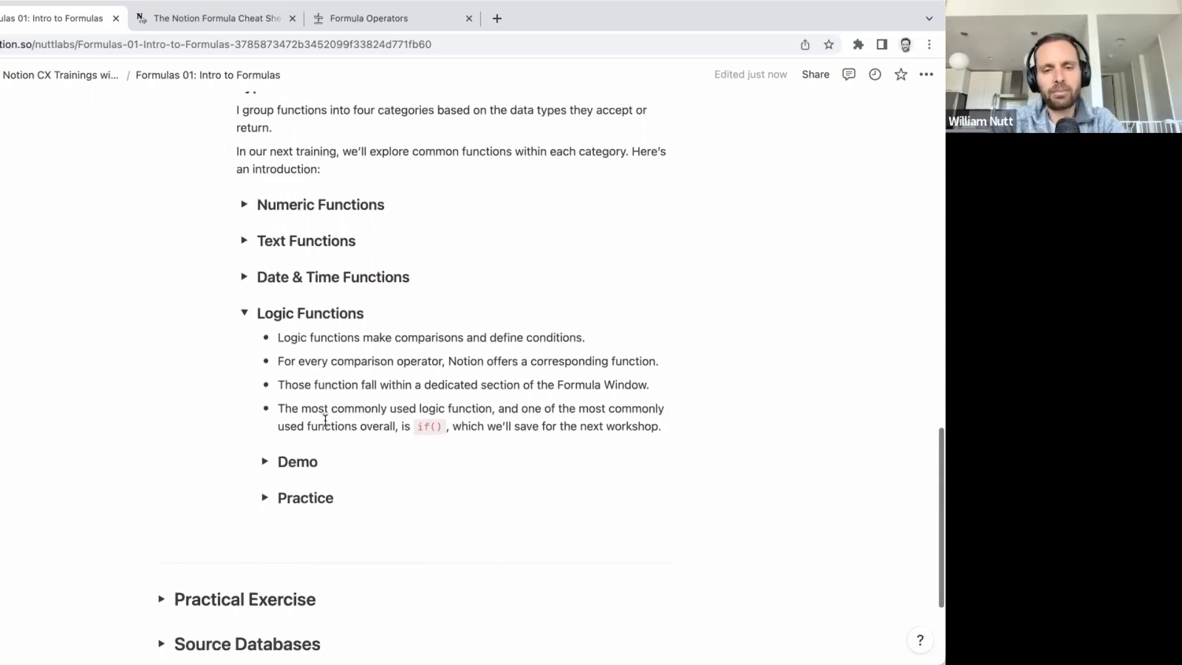
pyautogui.scroll(-1, 325, 421)
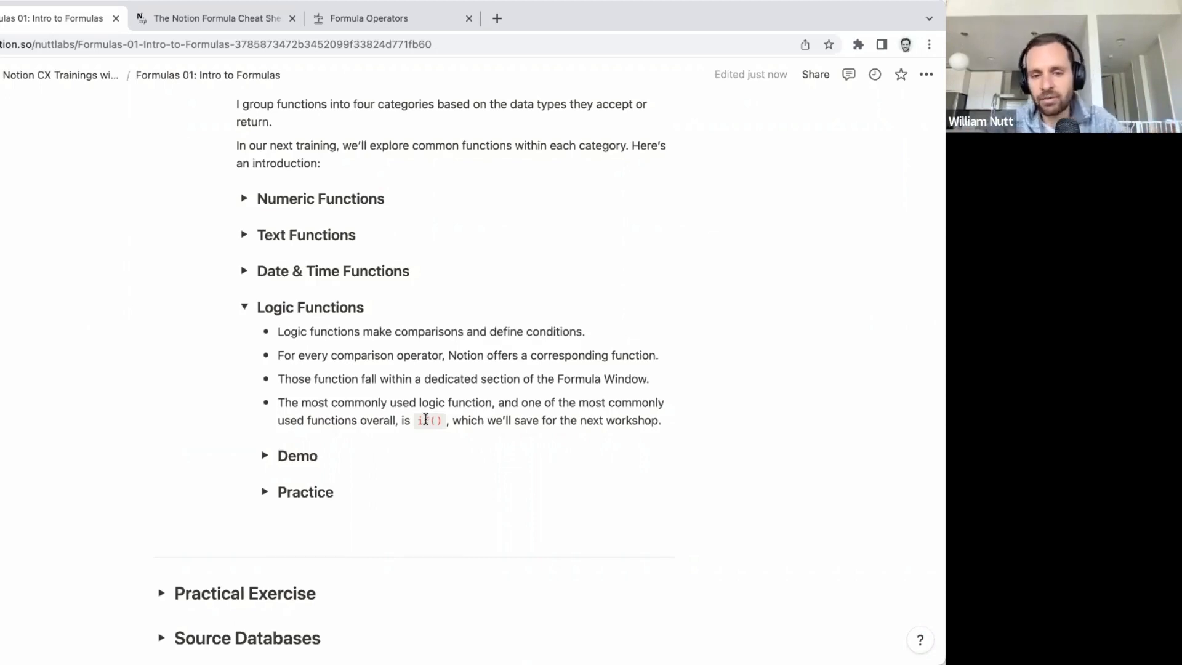
pyautogui.scroll(-3, 362, 412)
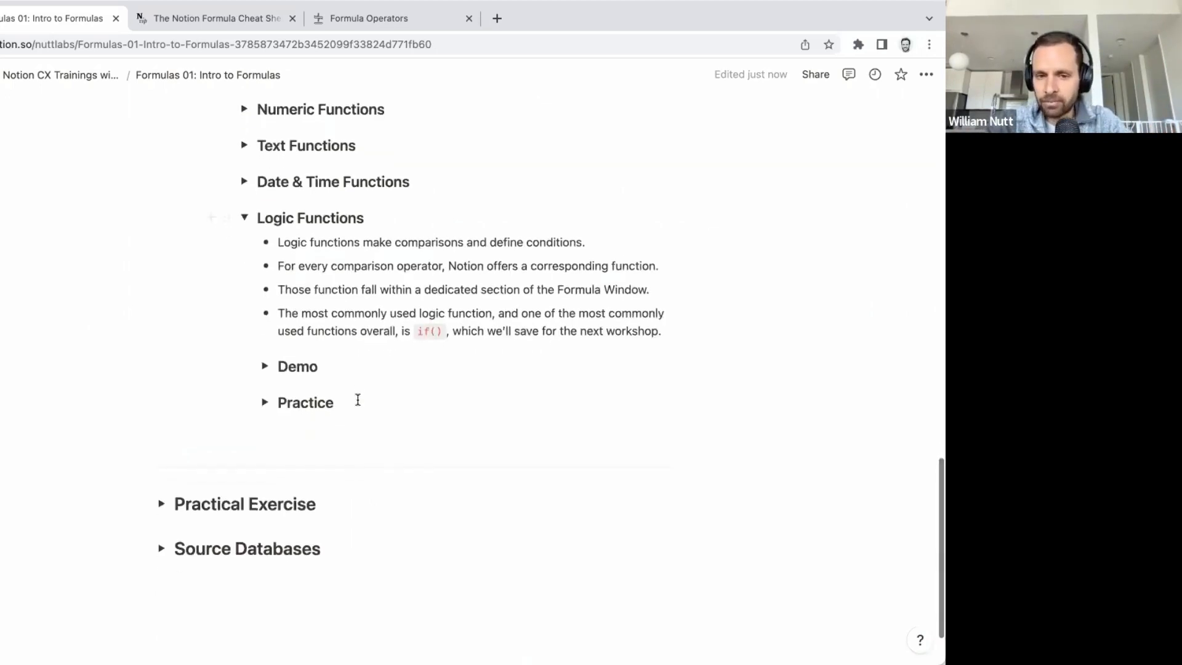
# Step: Expand the Logic Functions Demo, highlight 'Eq()' in largerEq(), and open the >= formula
pyautogui.click(265, 365)
pyautogui.scroll(-2, 263, 359)
pyautogui.scroll(-2, 264, 358)
pyautogui.scroll(4, 263, 359)
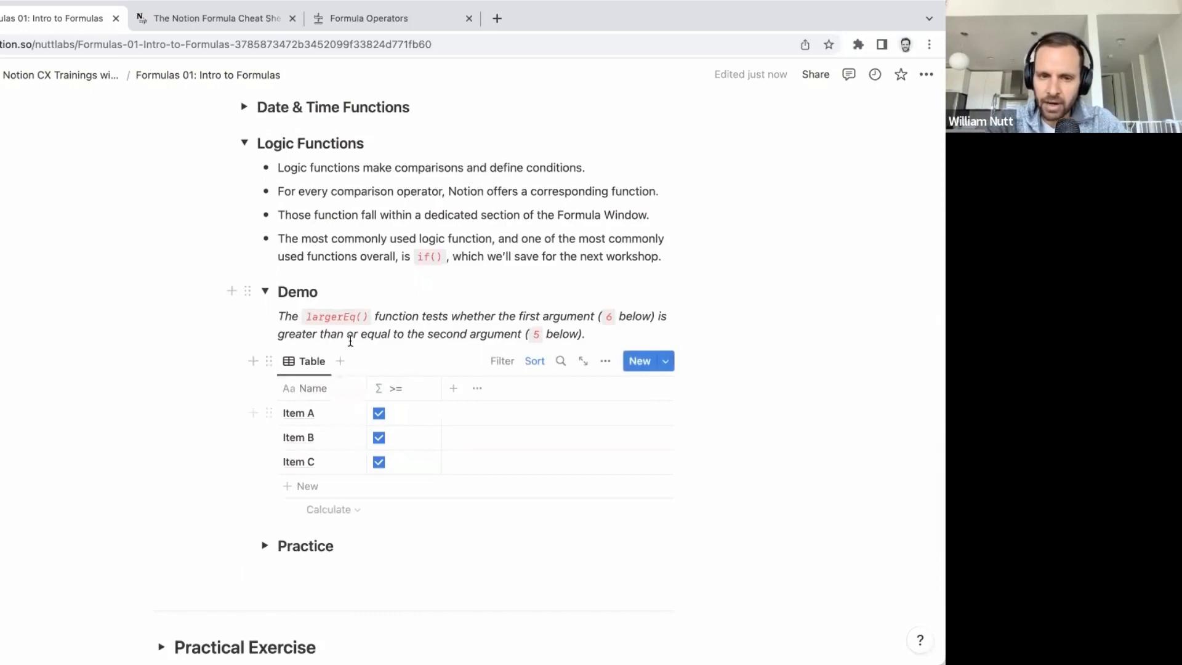
pyautogui.click(356, 316)
pyautogui.moveTo(355, 316); pyautogui.dragTo(306, 316)
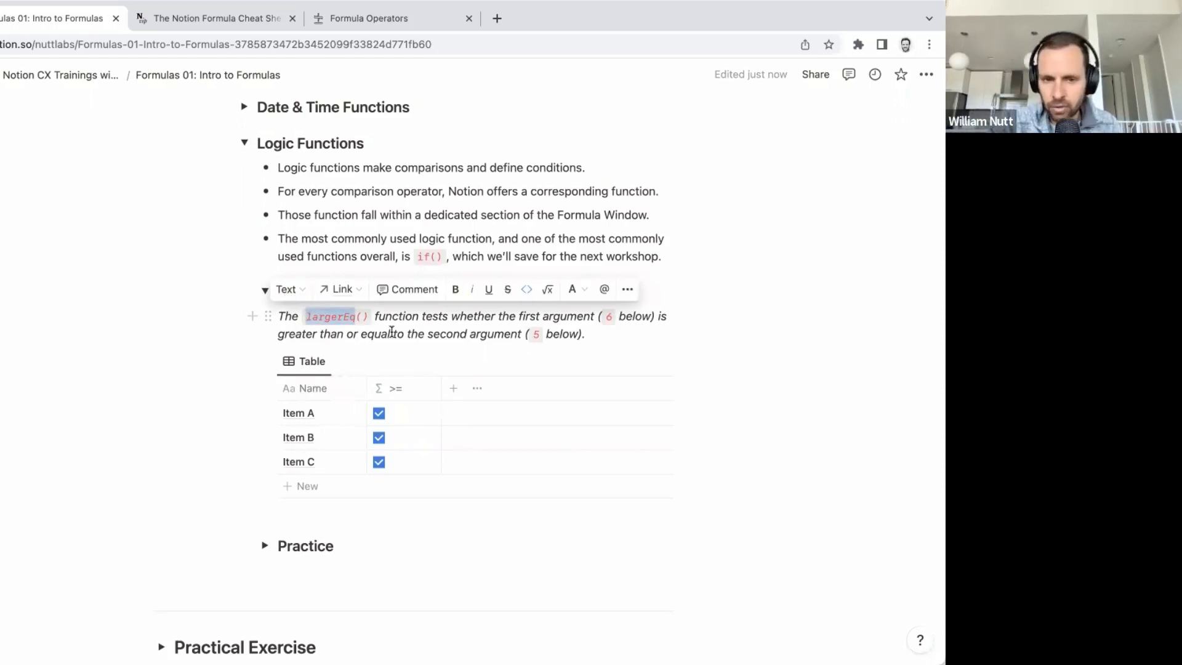
pyautogui.click(412, 407)
# Step: Set the >= column formula to 3 >= 2 and apply it
pyautogui.write('2')
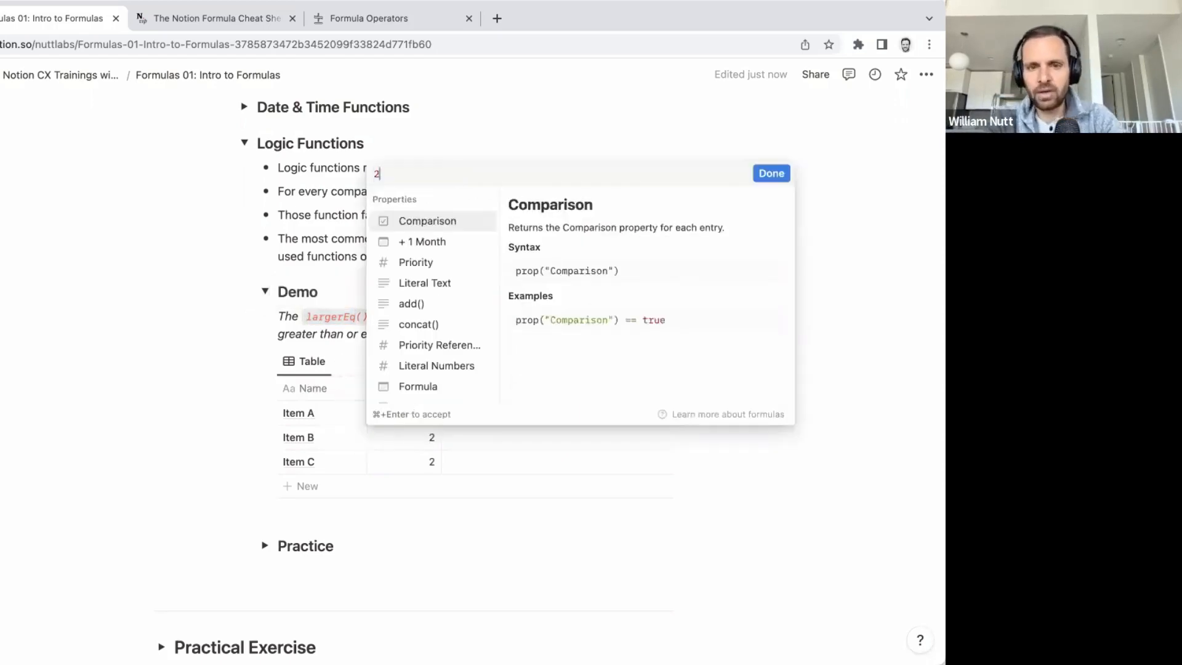
pyautogui.press('BackSpace')
pyautogui.press('BackSpace')
pyautogui.write('3 >= 2')
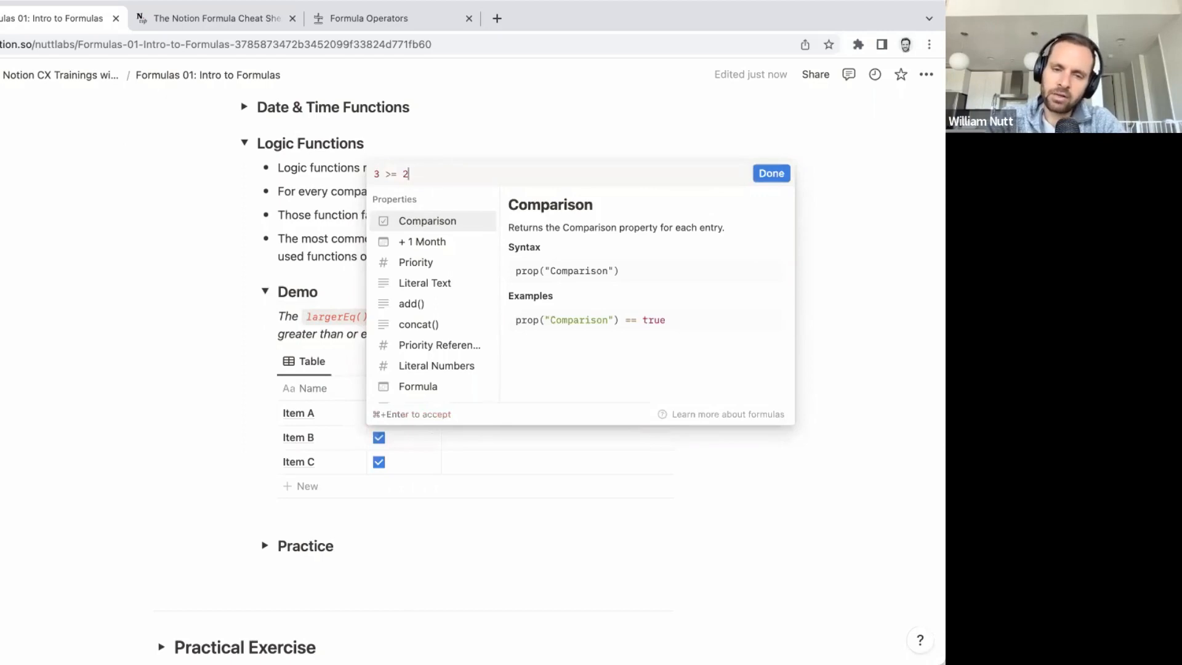
pyautogui.press('super+Return')
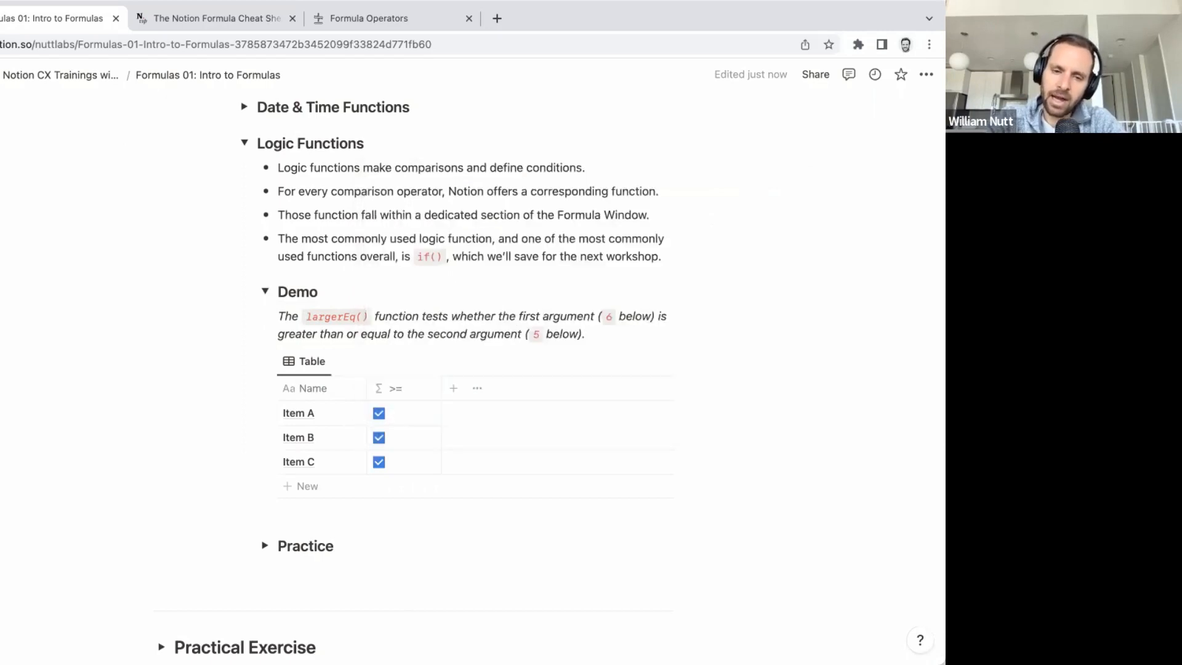
# Step: Rewrite the >= formula as largerEq(3, 2), checking all three items
pyautogui.click(388, 415)
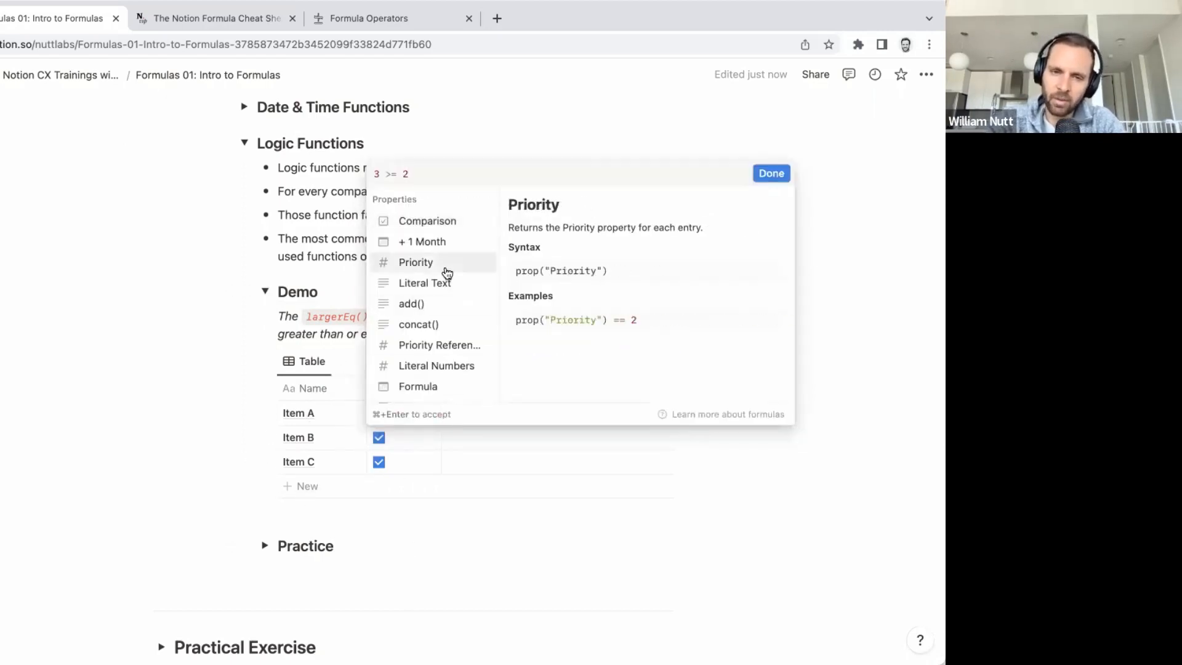
pyautogui.press('super+a')
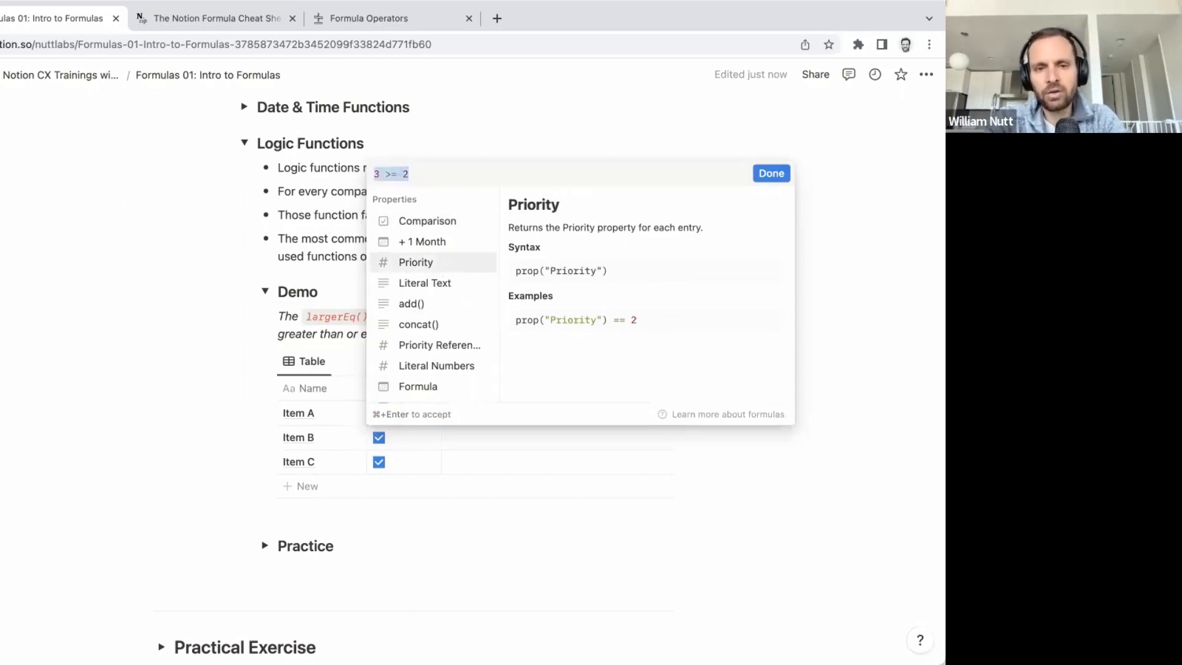
pyautogui.write('largerEq')
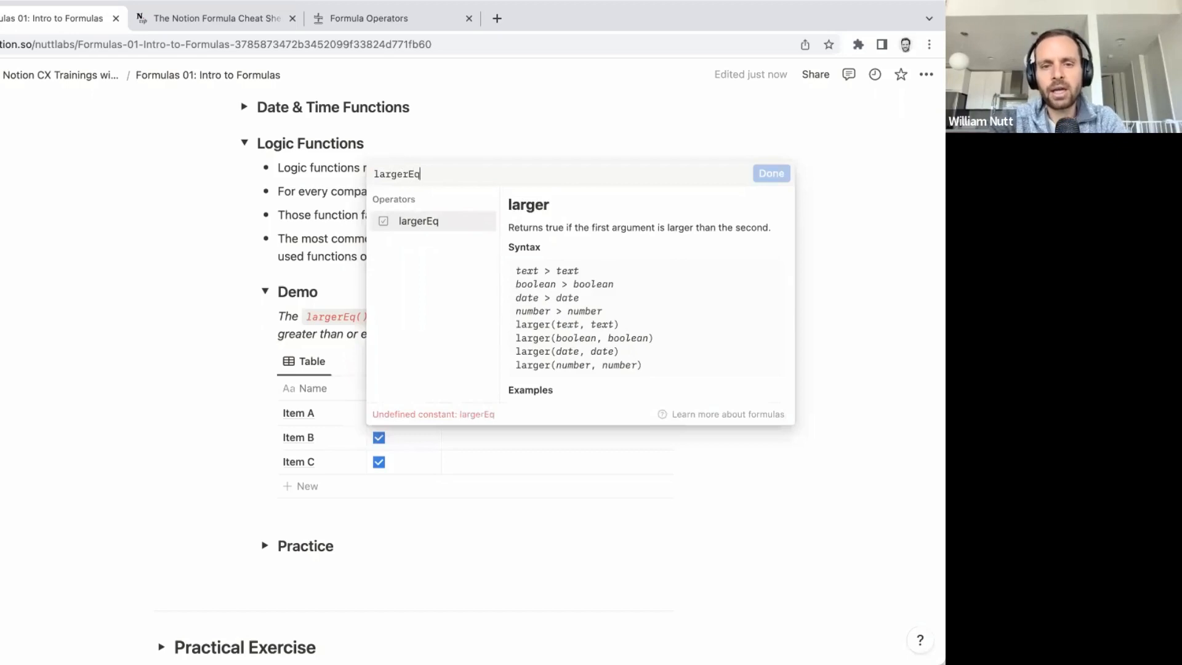
pyautogui.write('(')
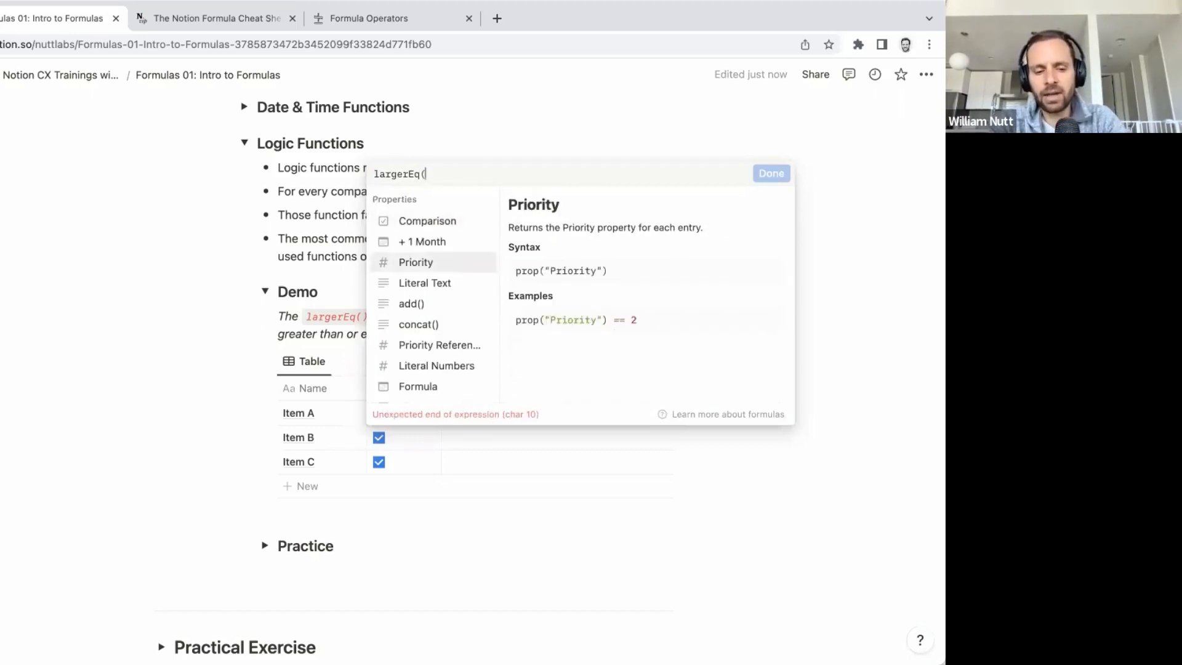
pyautogui.write('3, 2)')
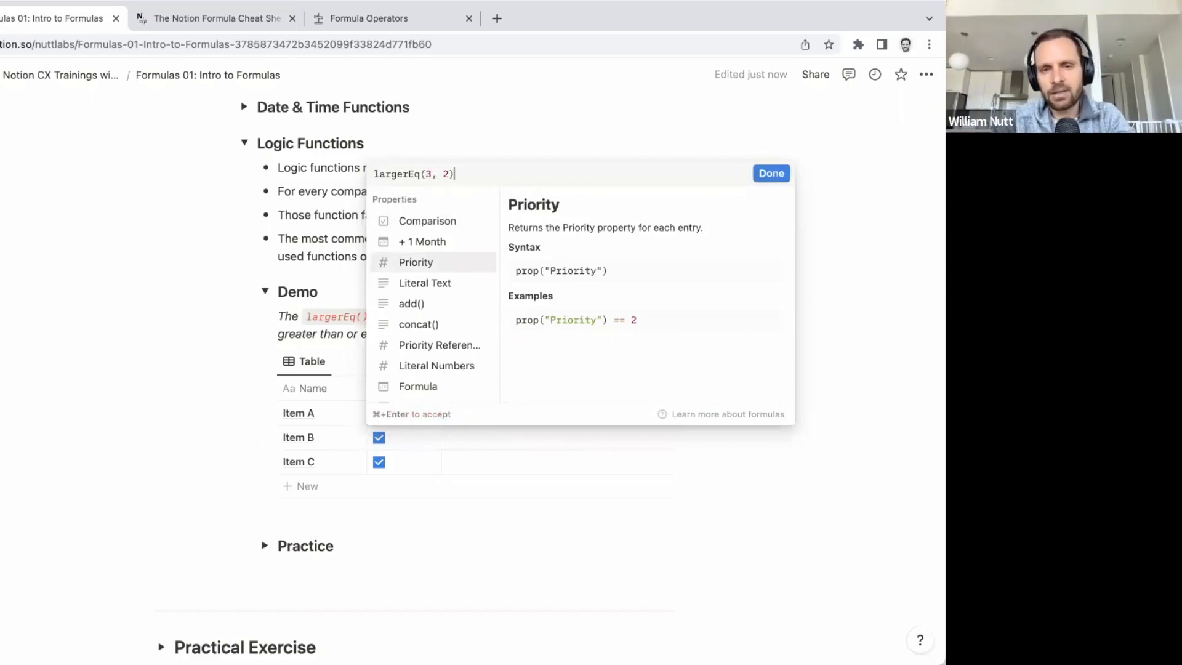
pyautogui.press('super+Return')
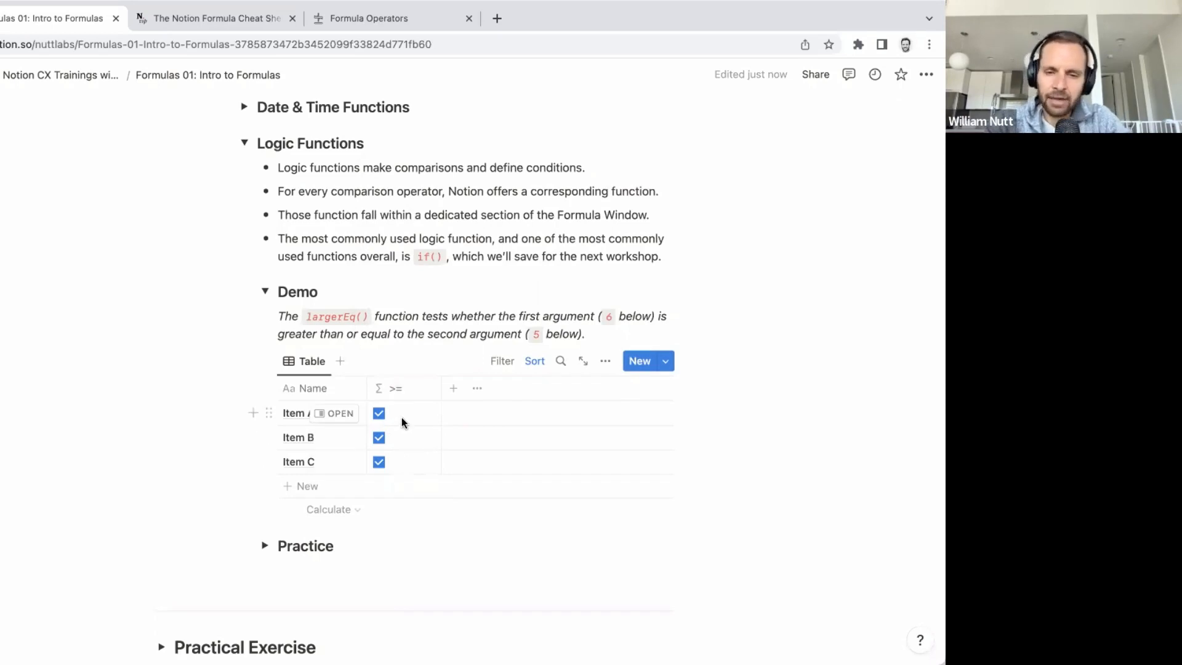
# Step: Collapse the Logic Functions Demo and expand its Practice section
pyautogui.click(266, 294)
pyautogui.click(264, 328)
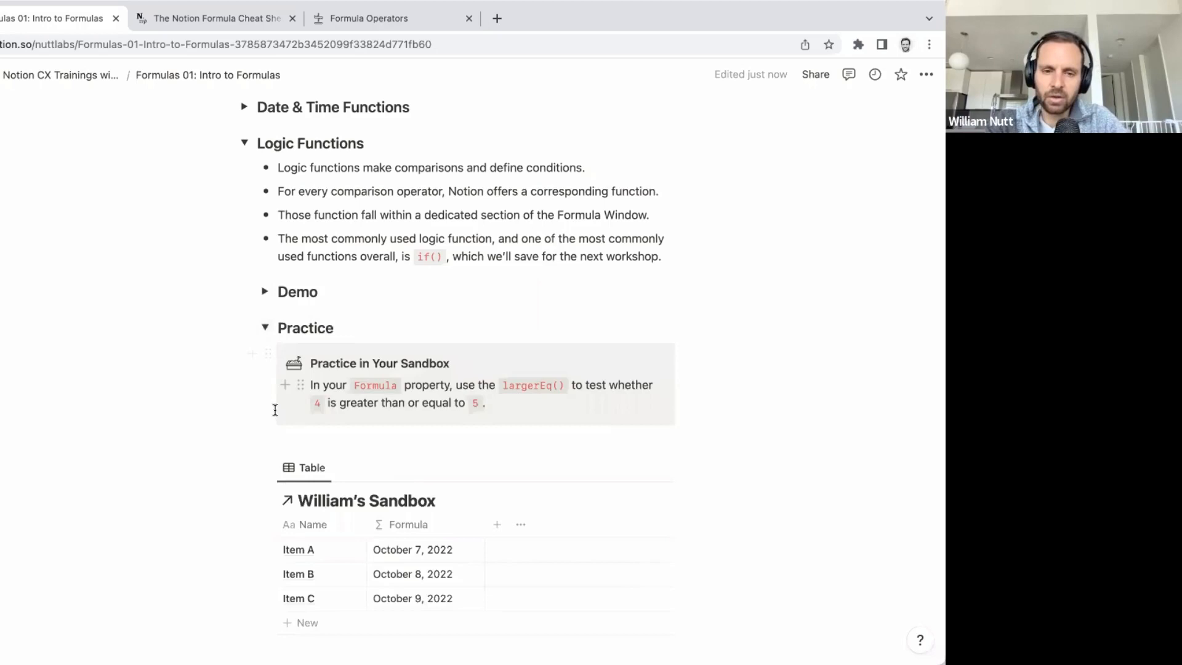
pyautogui.scroll(-1, 276, 411)
pyautogui.scroll(-3, 276, 410)
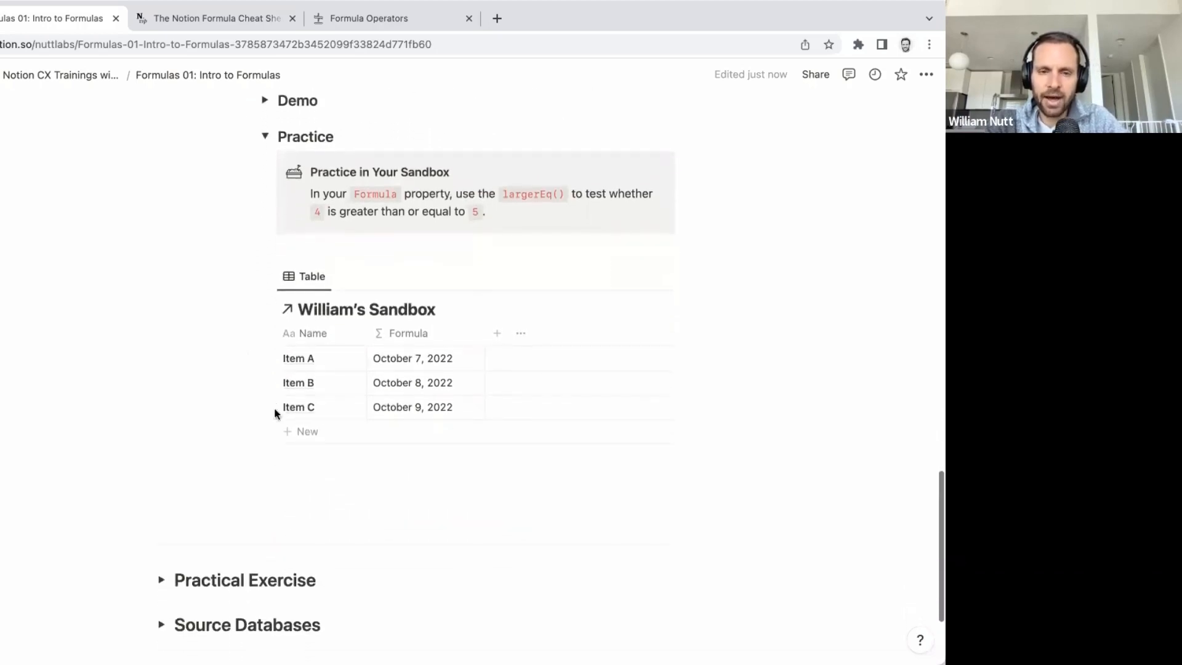
pyautogui.scroll(1, 348, 401)
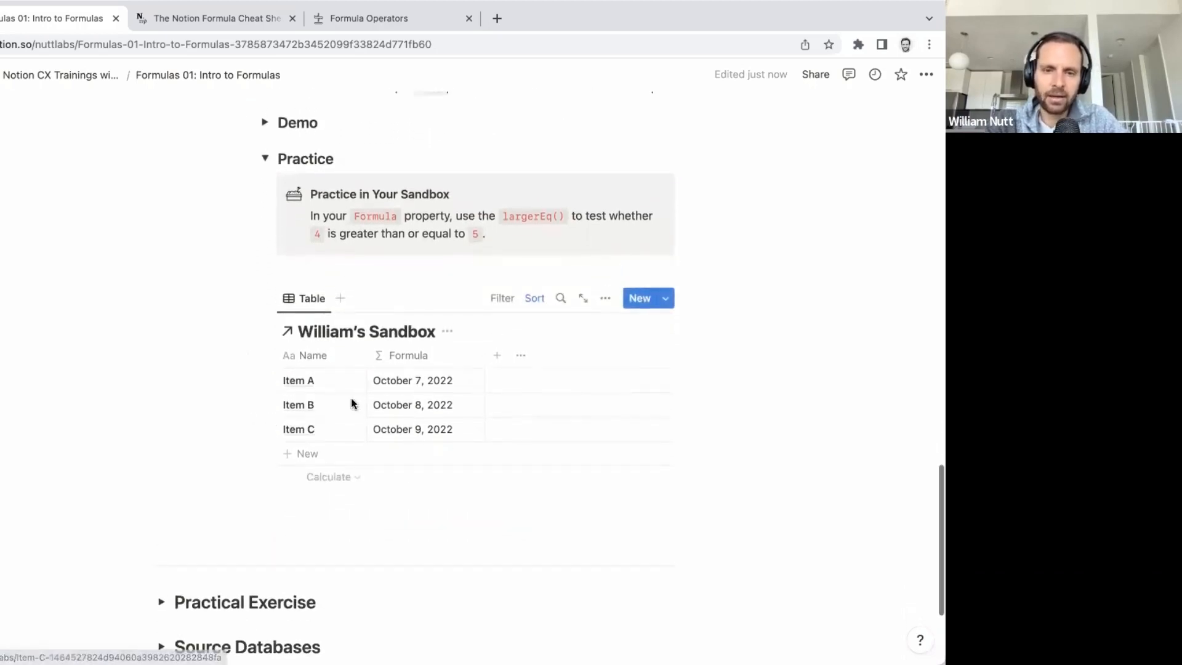
# Step: Set the Sandbox Formula column to largerEq(5, 6), leaving boxes unchecked
pyautogui.click(417, 379)
pyautogui.press('super+a')
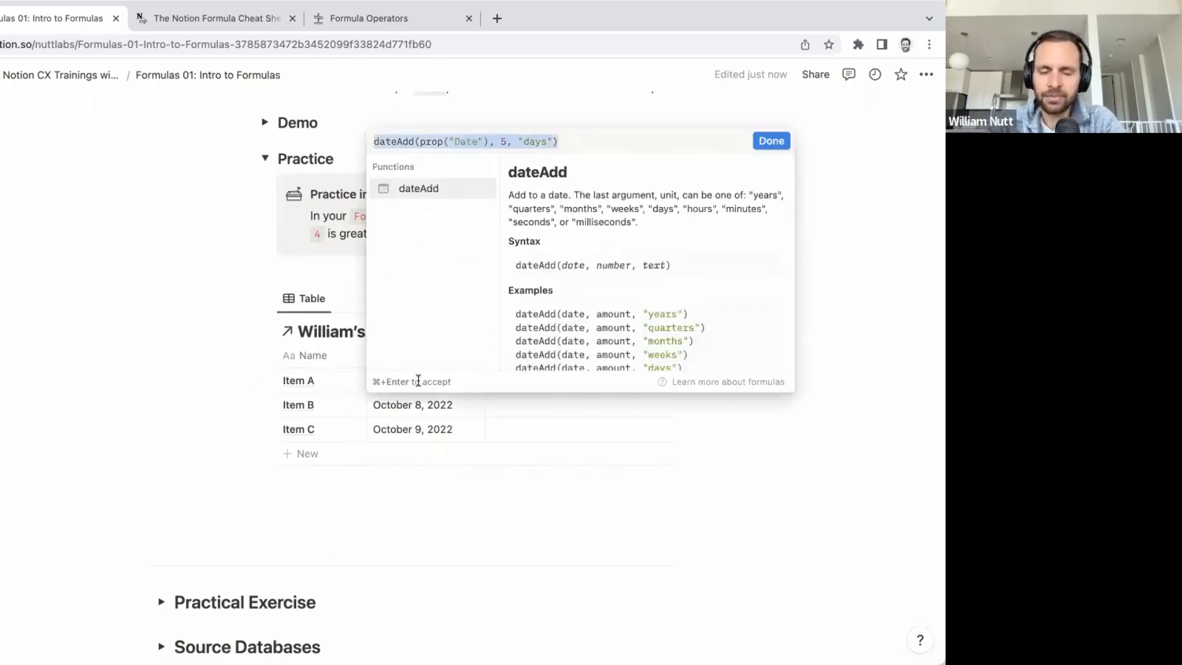
pyautogui.write('largerEq')
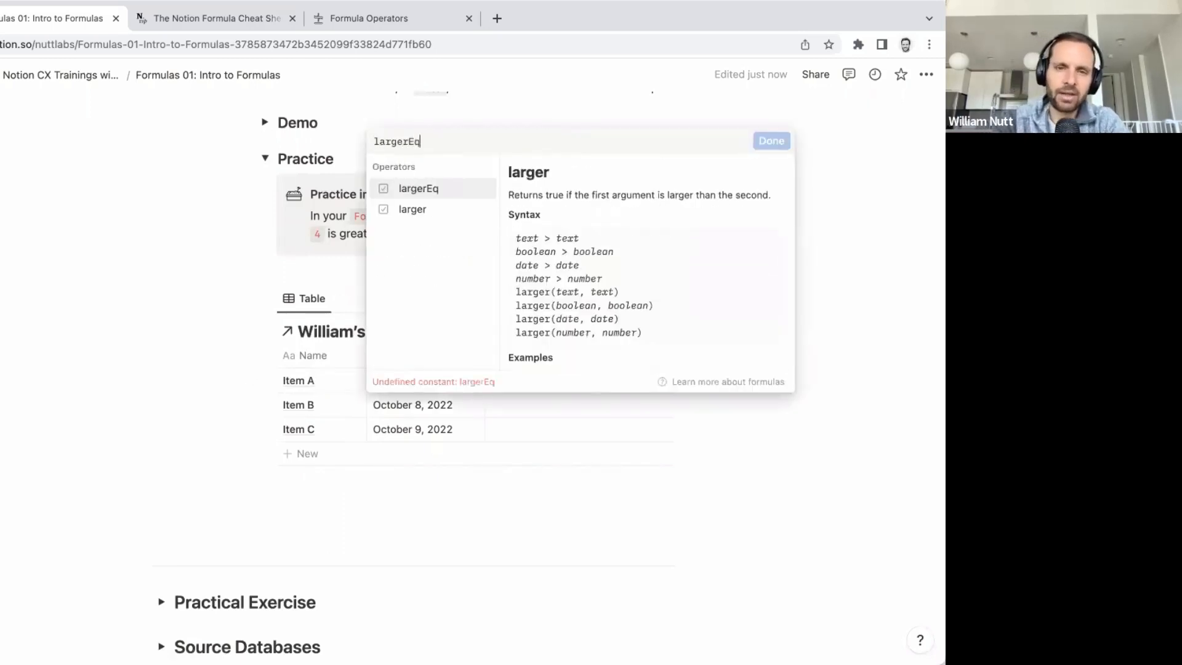
pyautogui.write('(')
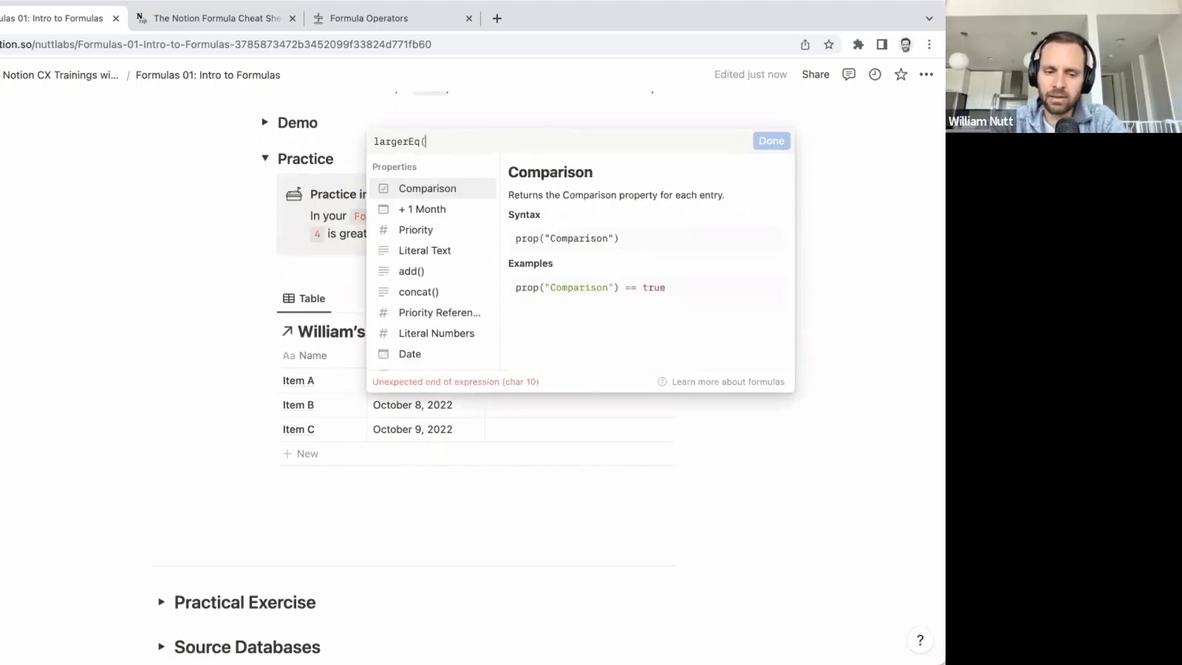
pyautogui.write('5, 6)')
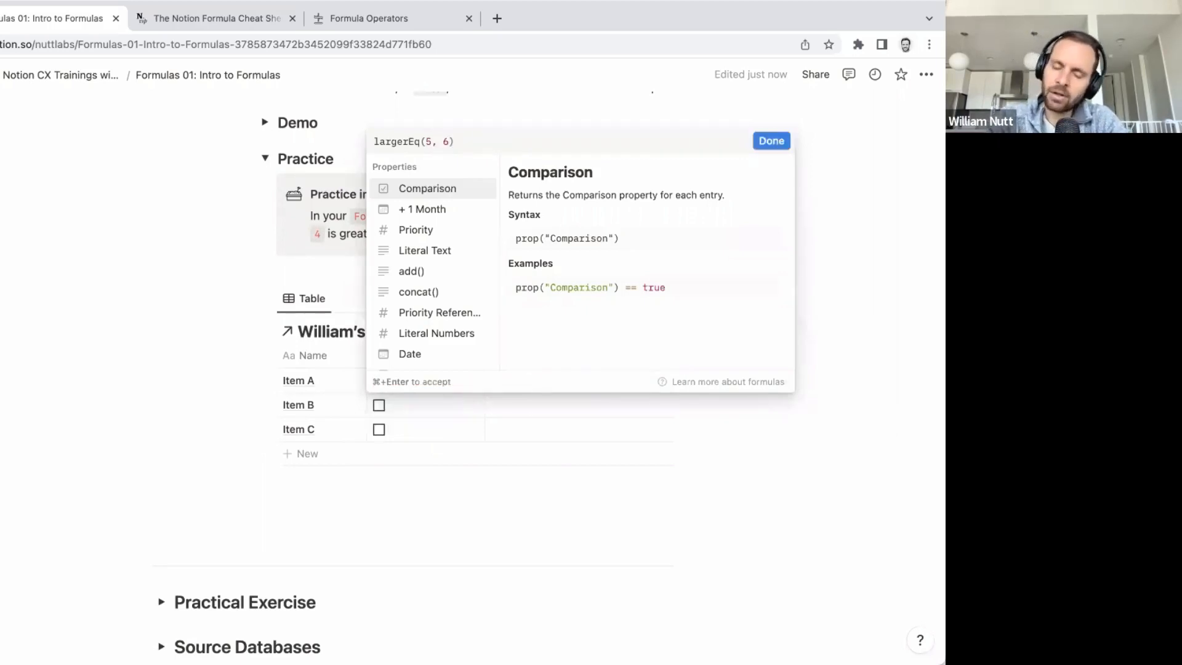
pyautogui.press('super+Return')
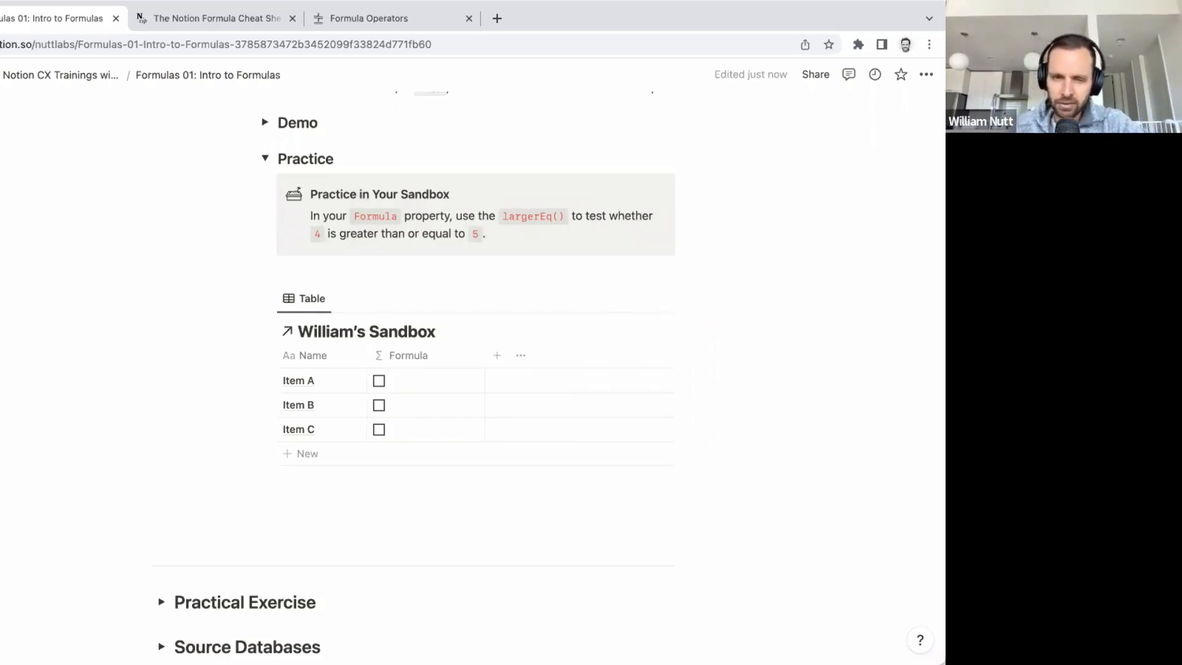
# Step: Collapse the Practice and Logic Functions sections after highlighting the if() mention in the bullets
pyautogui.scroll(3, 436, 338)
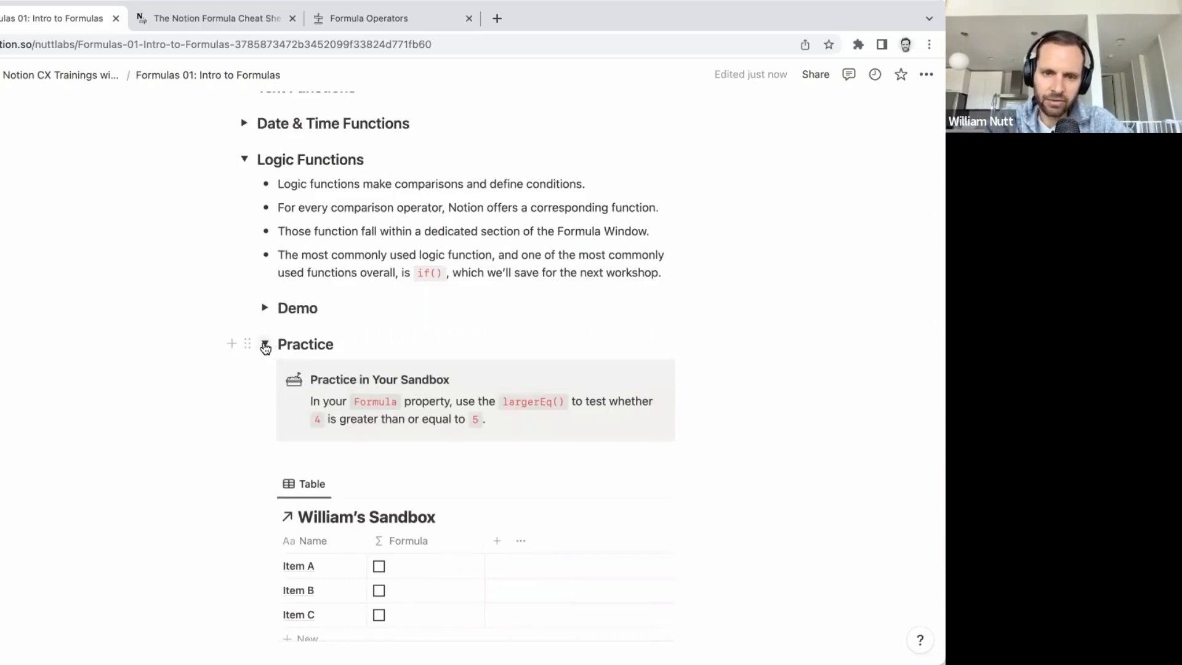
pyautogui.click(265, 347)
pyautogui.moveTo(442, 274); pyautogui.dragTo(410, 272)
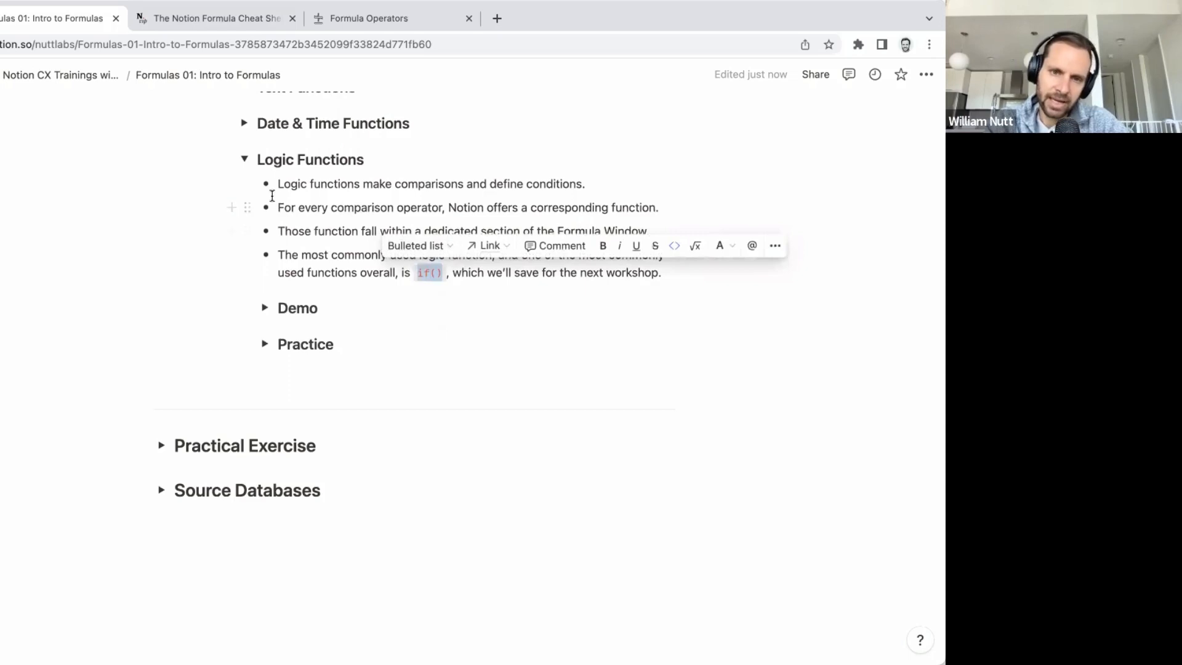
pyautogui.click(244, 158)
pyautogui.scroll(1, 240, 164)
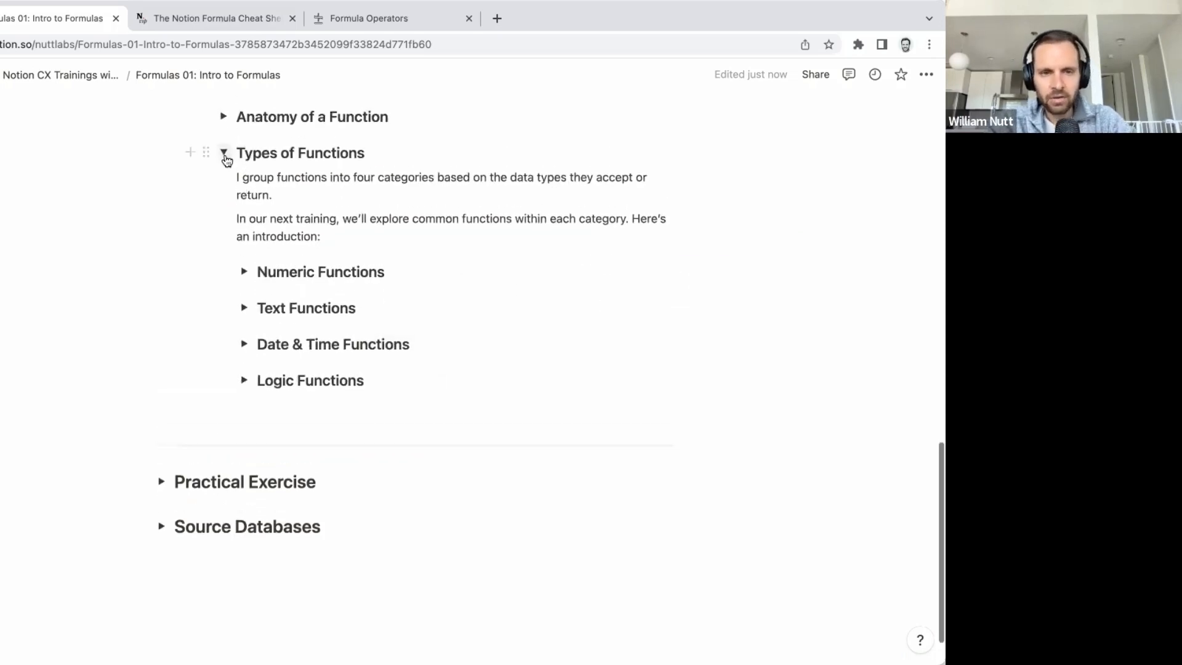
pyautogui.scroll(2, 226, 162)
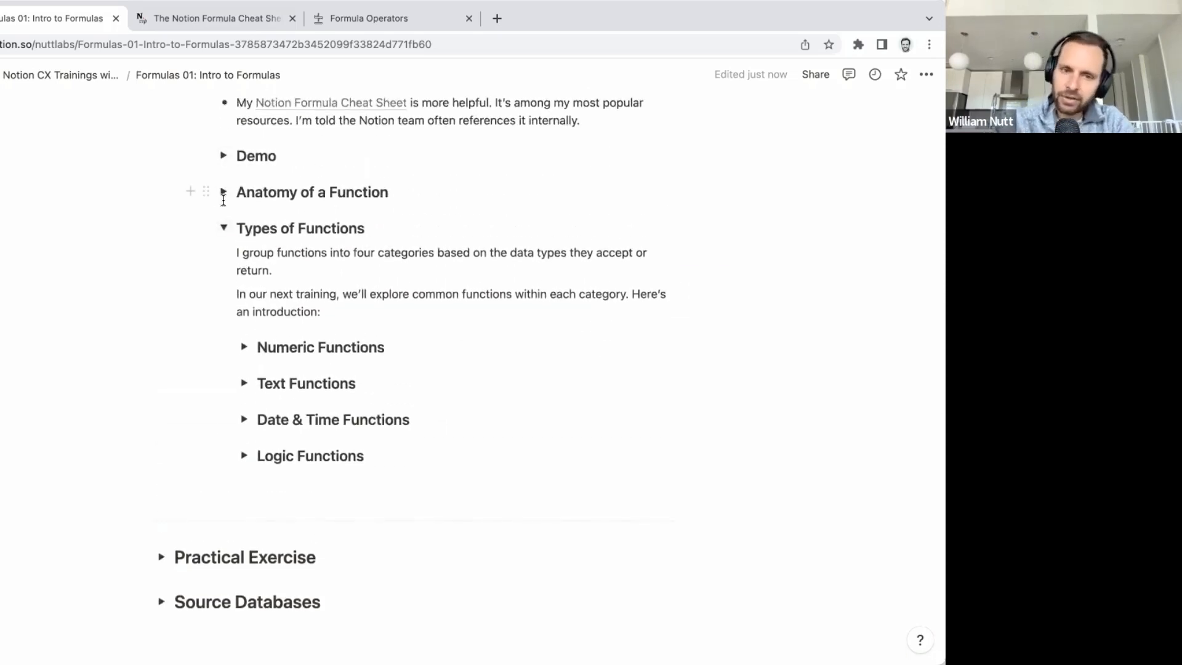
pyautogui.scroll(2, 223, 200)
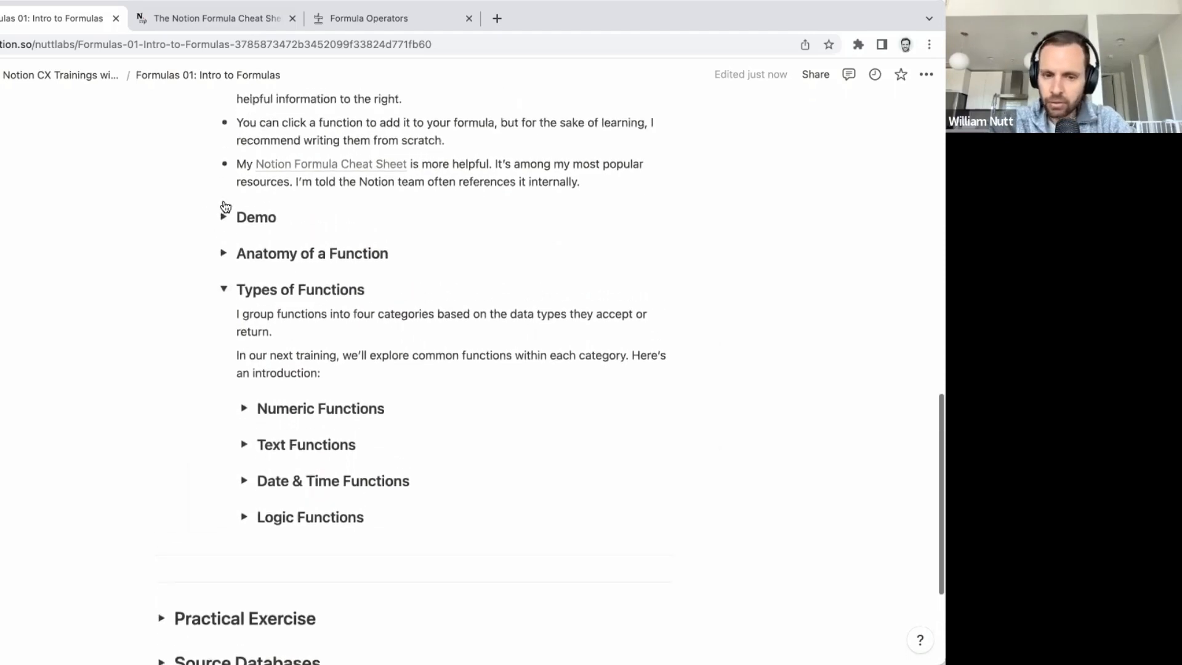
pyautogui.scroll(2, 223, 200)
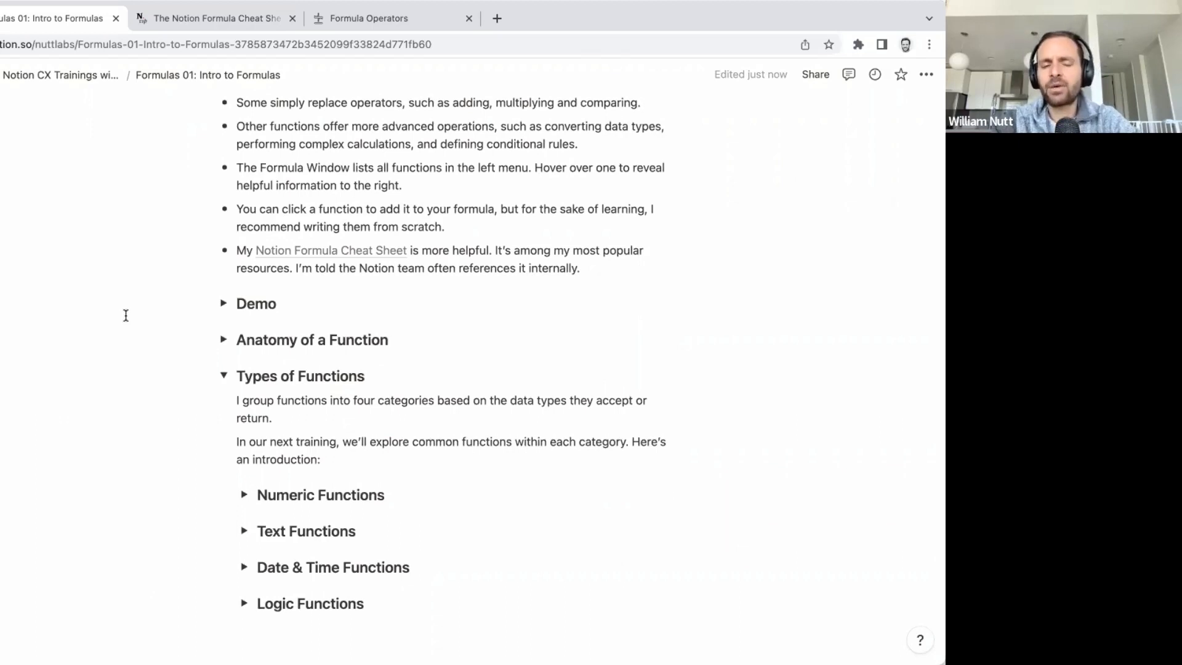
pyautogui.scroll(10, 209, 366)
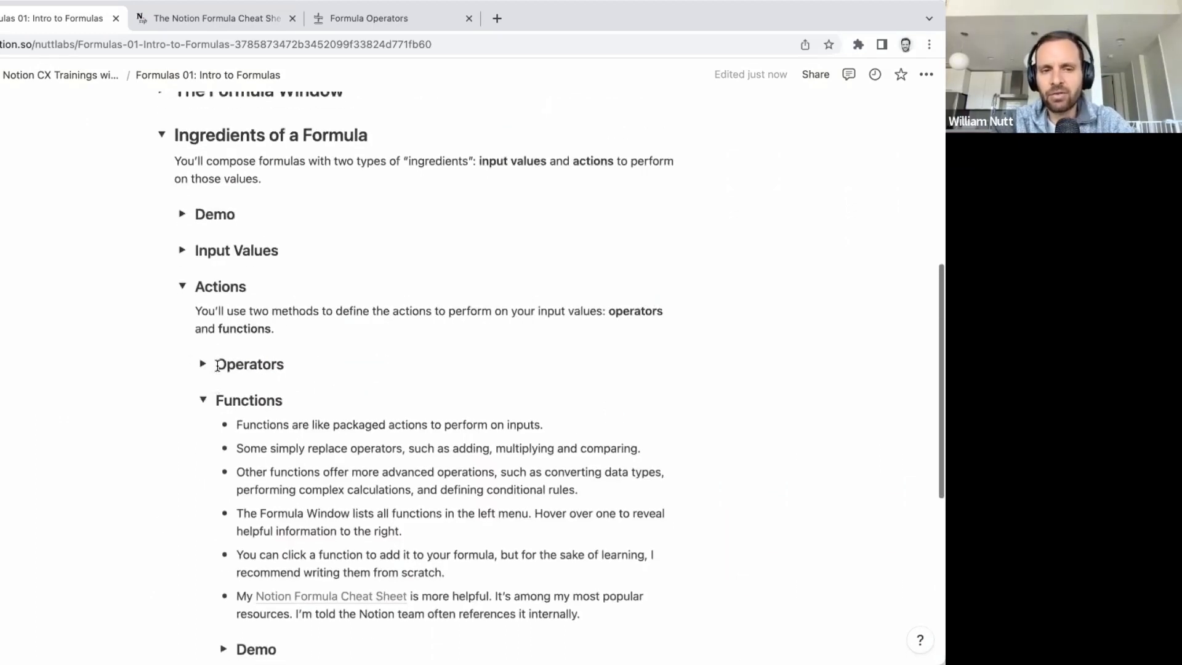
pyautogui.scroll(6, 188, 308)
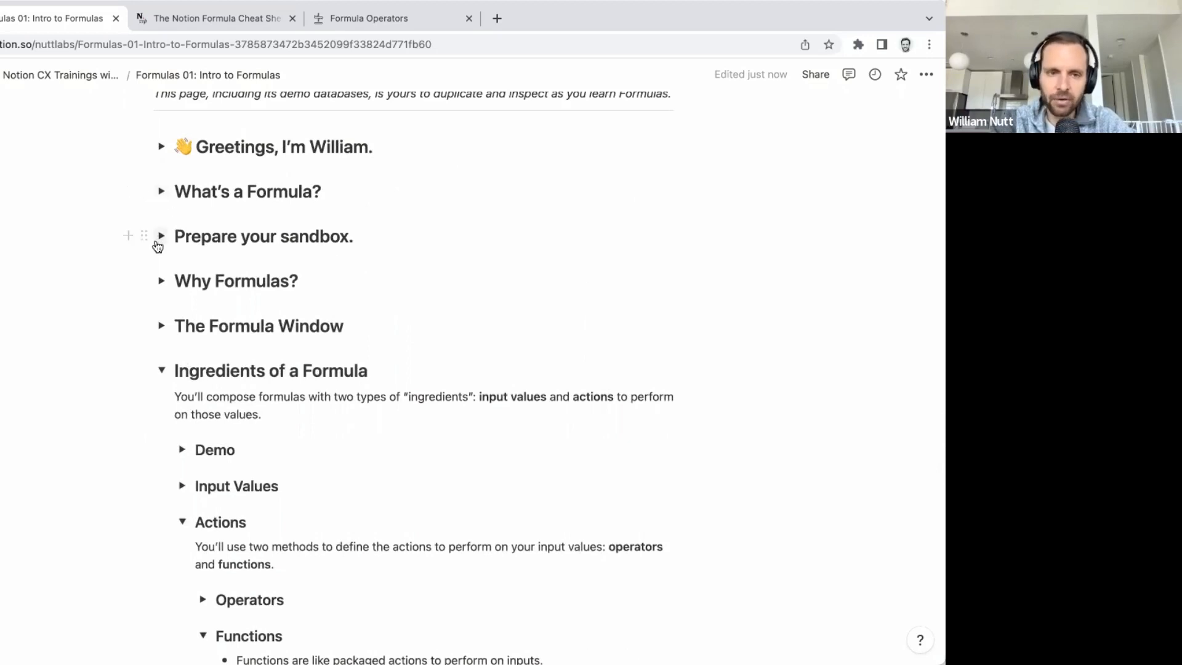
# Step: Expand Why Formulas?, fold its five subsections, and expand The Formula Window
pyautogui.click(156, 282)
pyautogui.click(182, 292)
pyautogui.click(182, 328)
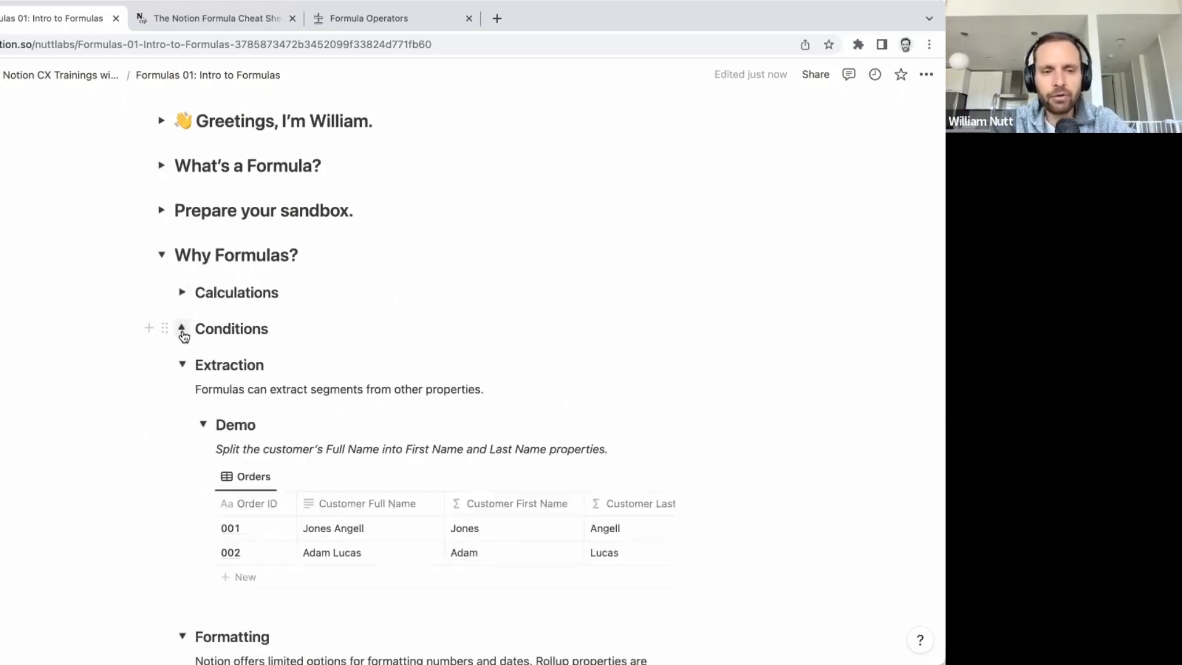
pyautogui.click(181, 366)
pyautogui.scroll(-1, 179, 362)
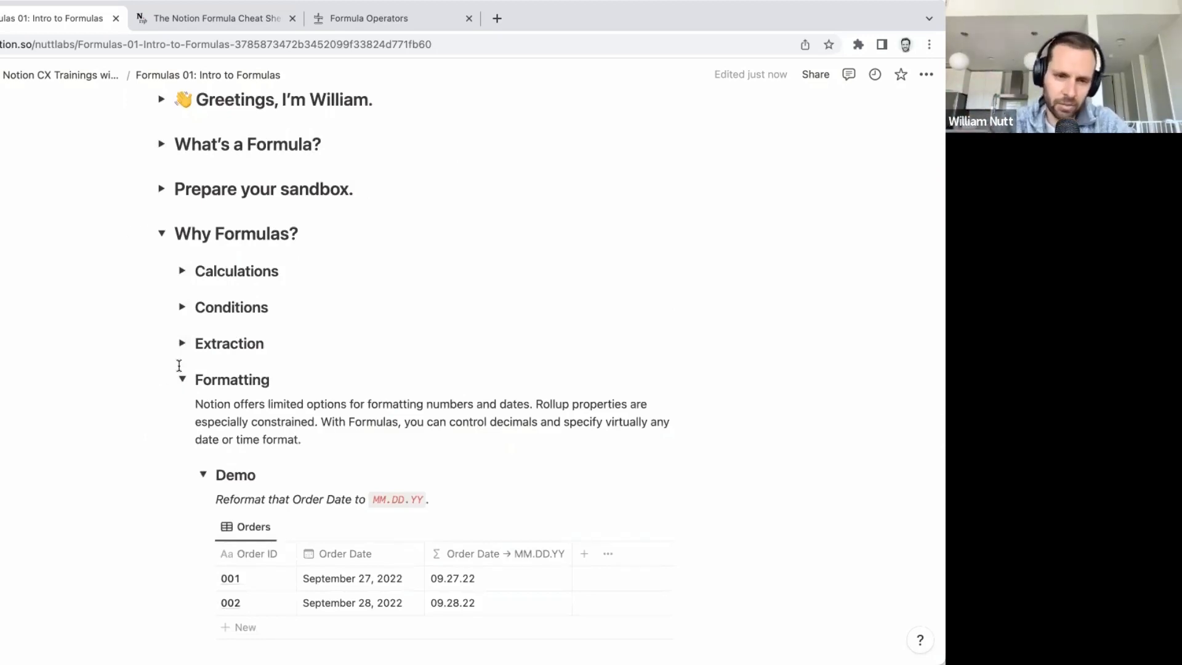
pyautogui.click(183, 379)
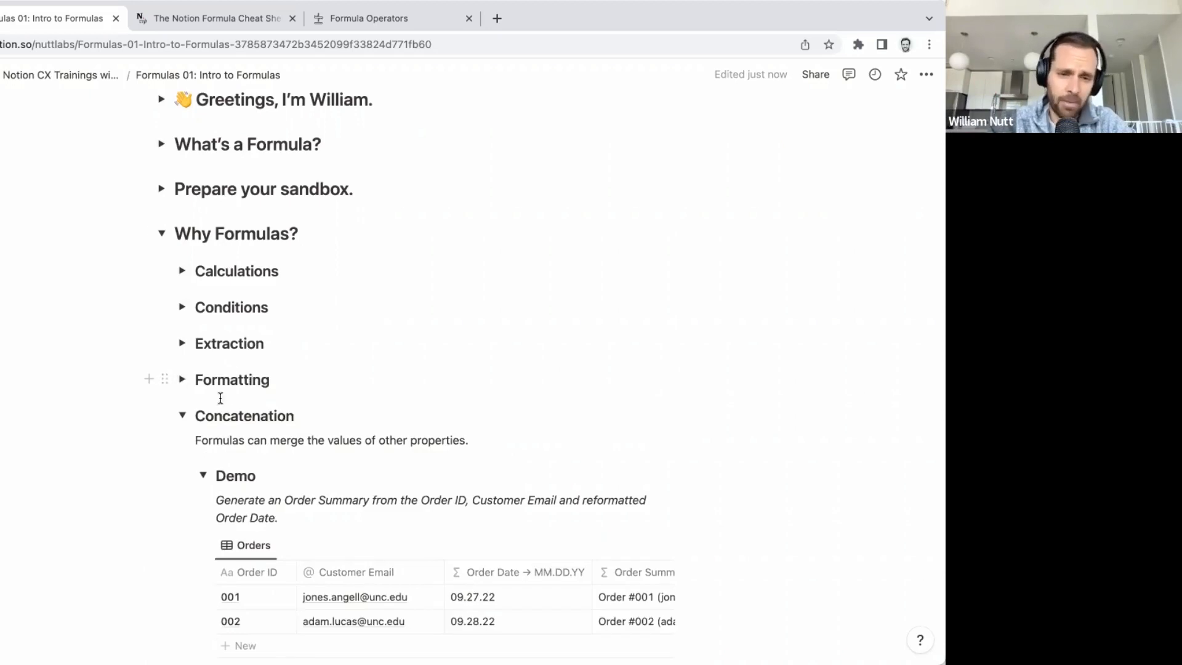
pyautogui.click(182, 416)
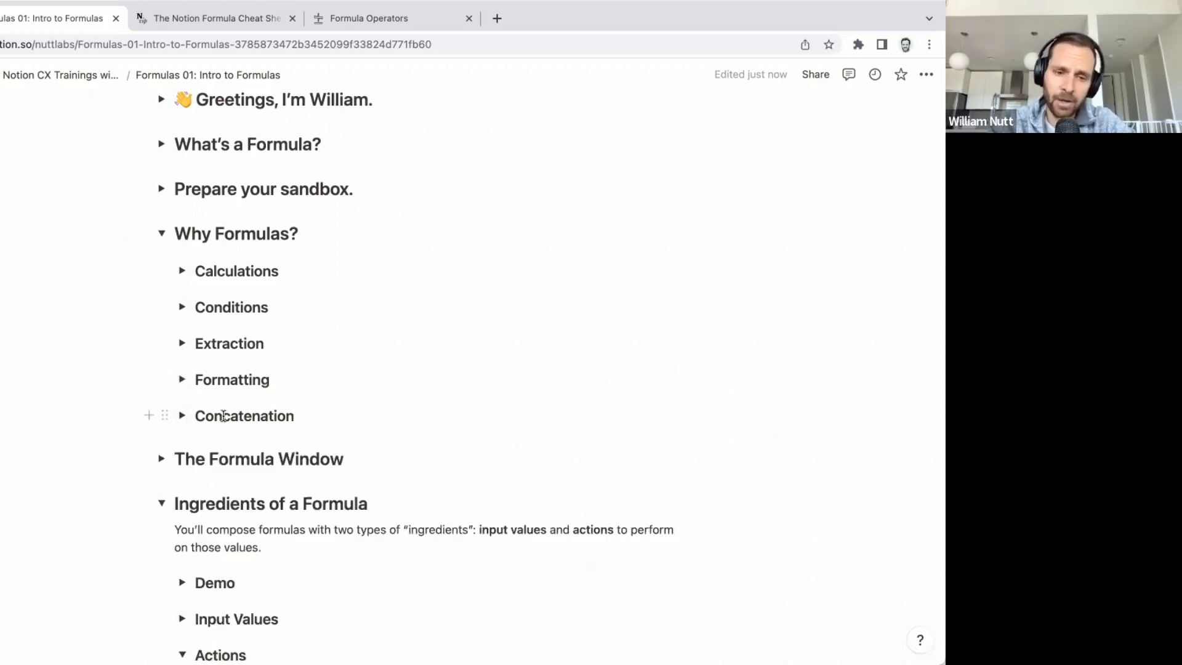
pyautogui.scroll(-1, 223, 414)
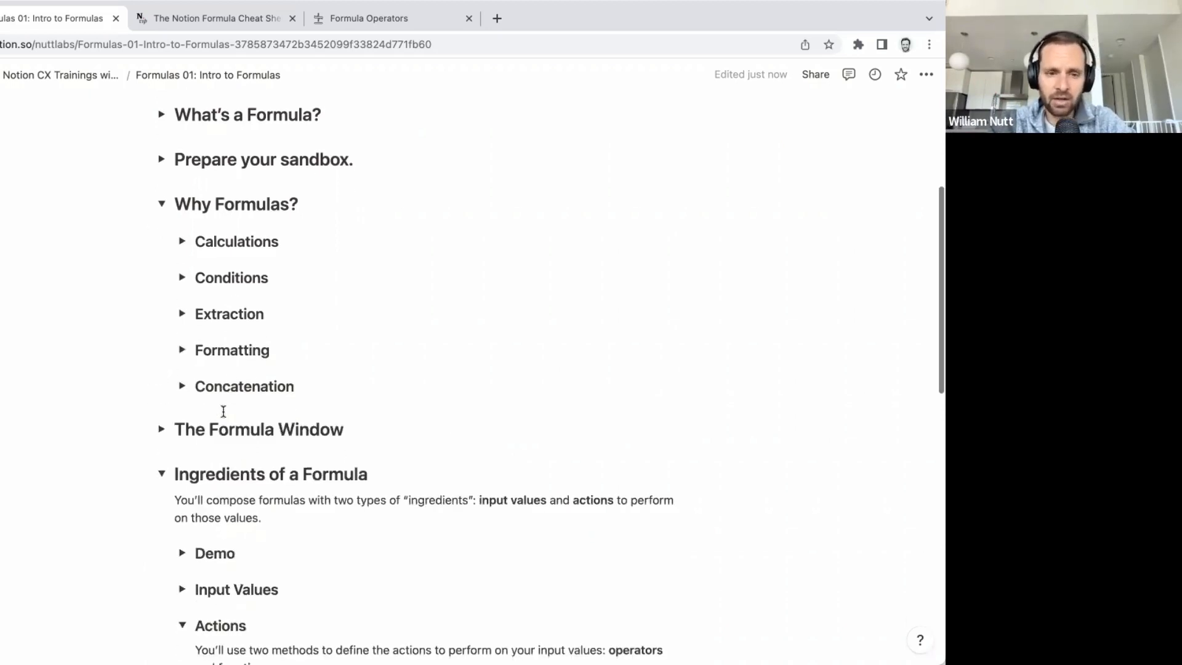
pyautogui.click(162, 431)
pyautogui.scroll(-5, 160, 431)
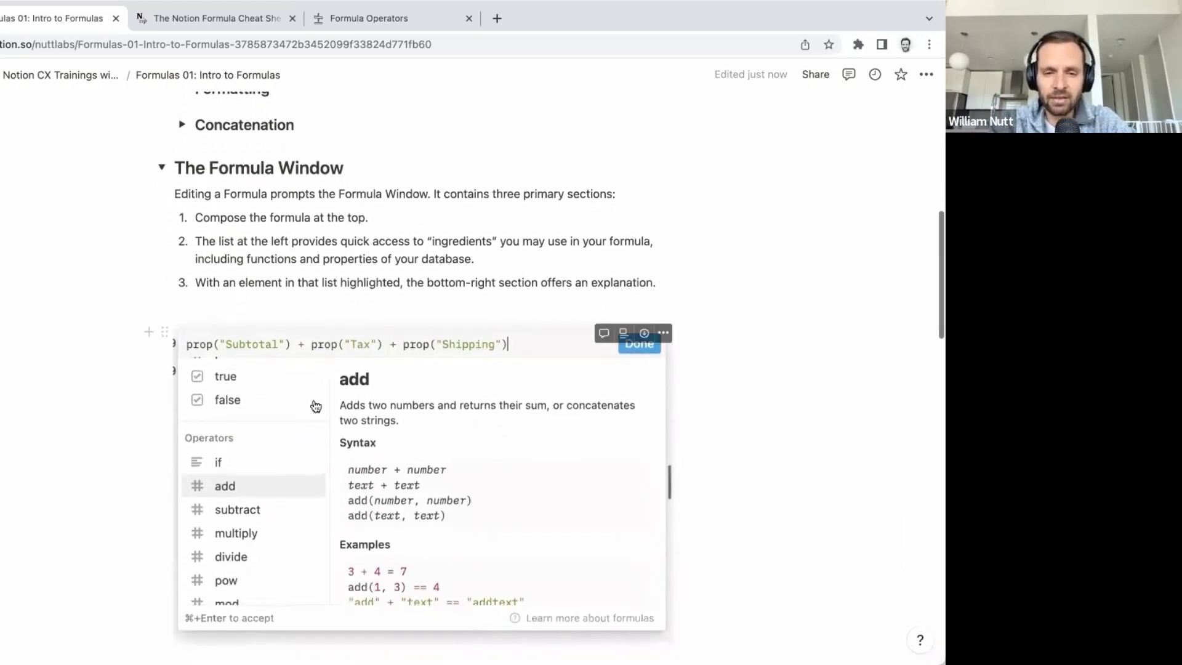
# Step: Collapse The Formula Window and Actions sections
pyautogui.scroll(4, 240, 327)
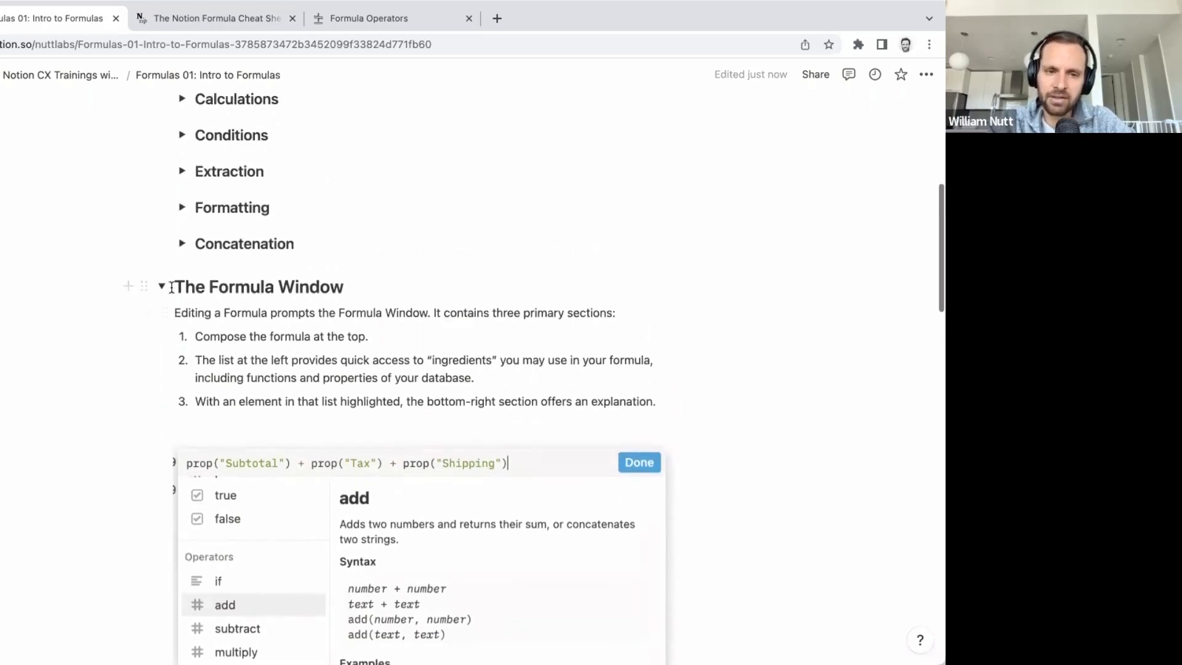
pyautogui.click(163, 287)
pyautogui.scroll(-3, 173, 344)
pyautogui.click(182, 374)
pyautogui.scroll(2, 158, 378)
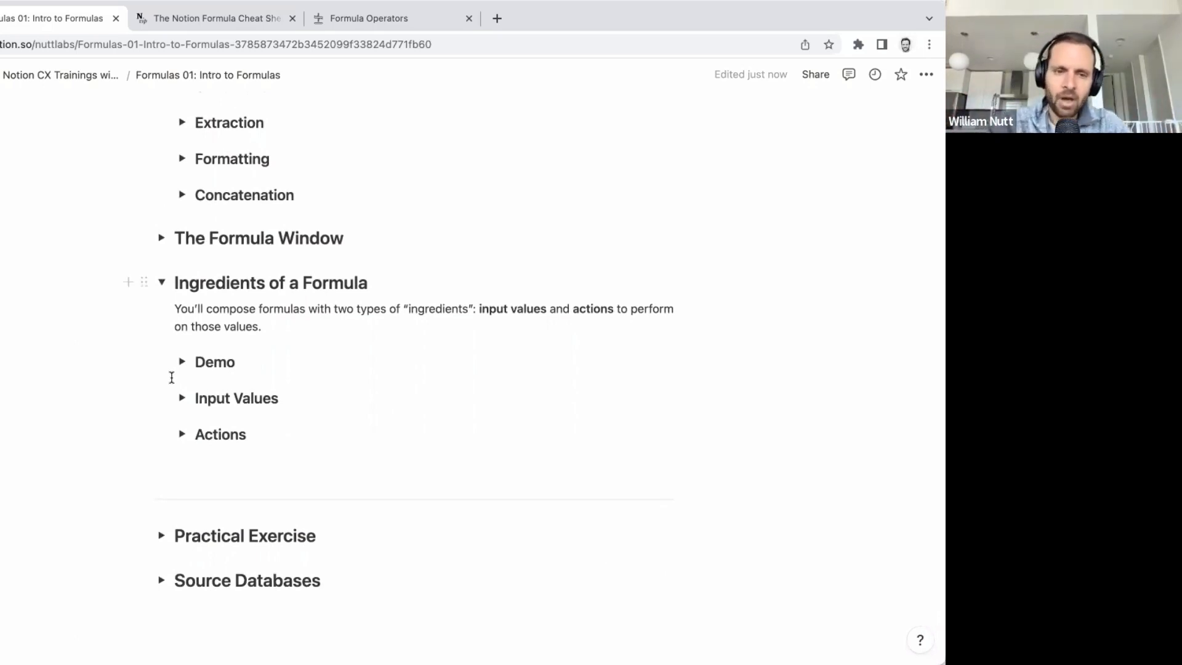
# Step: Expand Input Values and highlight its Constants and Property References headings
pyautogui.click(183, 398)
pyautogui.scroll(-3, 185, 395)
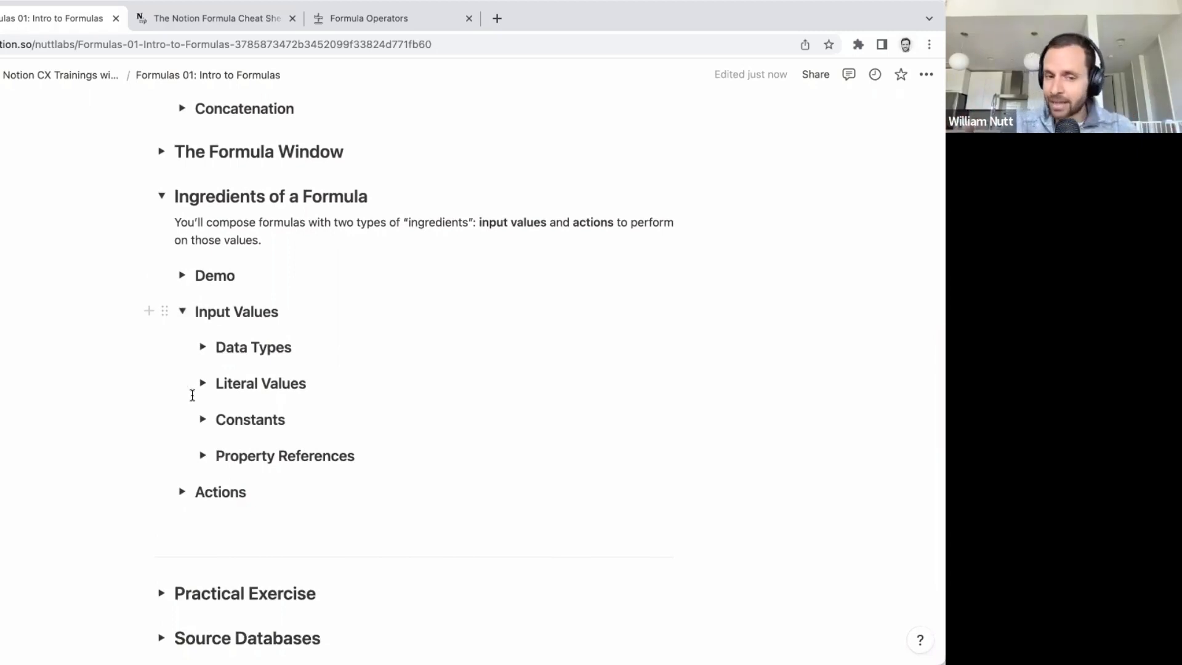
pyautogui.doubleClick(237, 413)
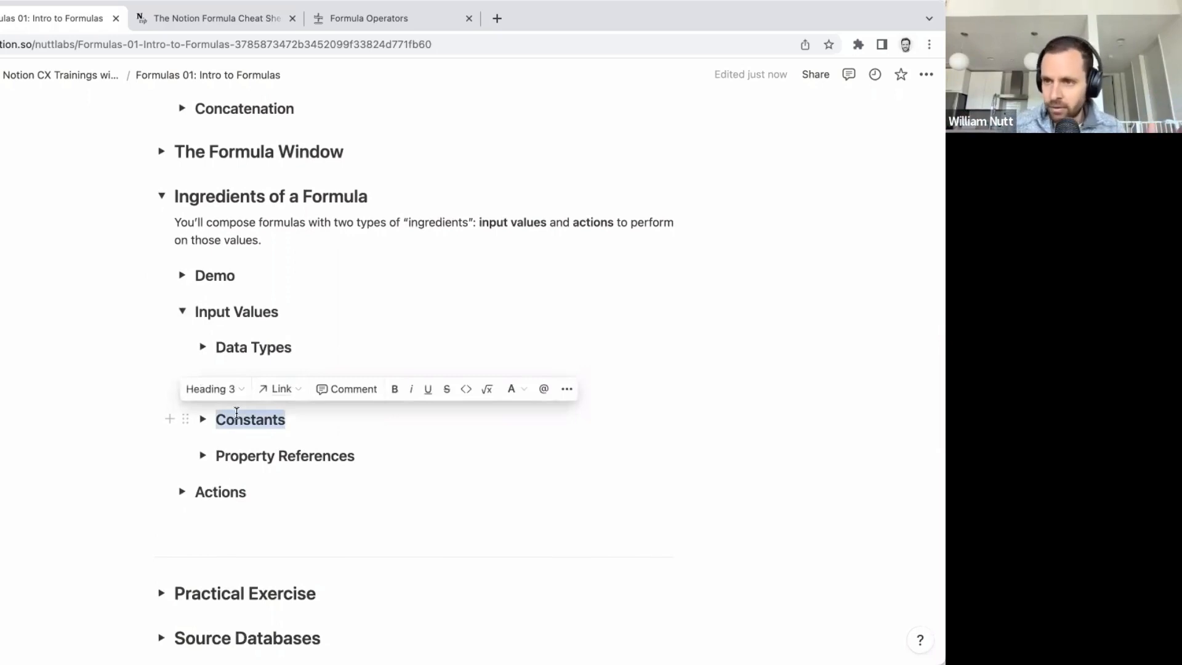
pyautogui.tripleClick(259, 460)
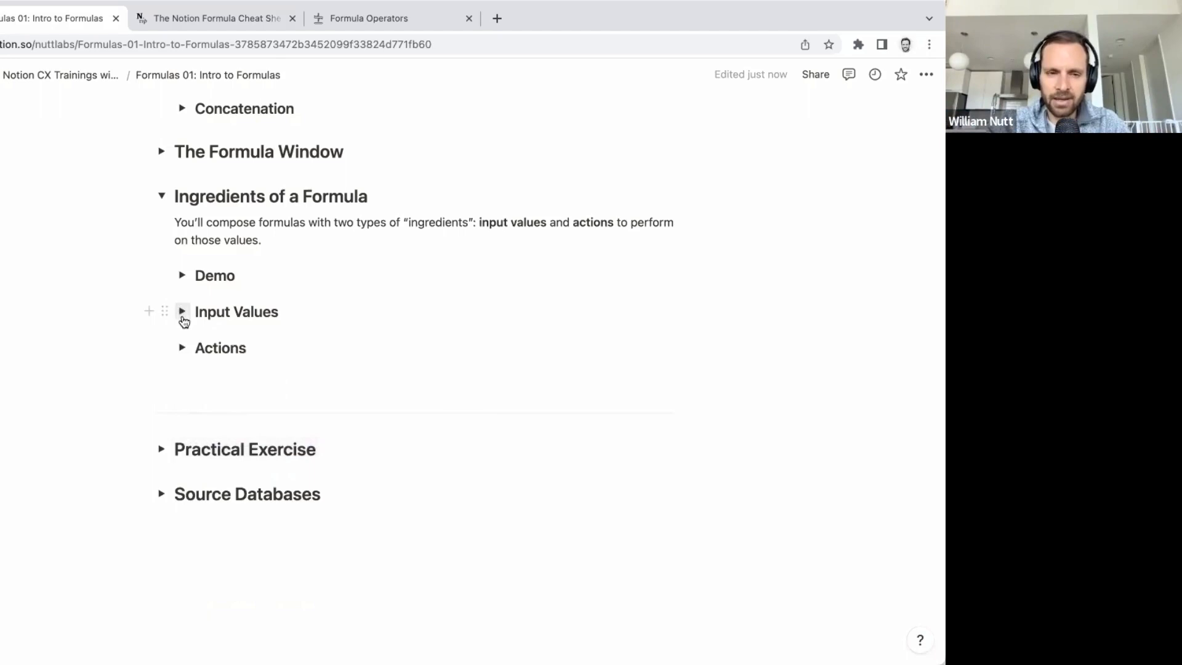
# Step: Expand the Actions section and fold then reopen its Functions list
pyautogui.click(182, 345)
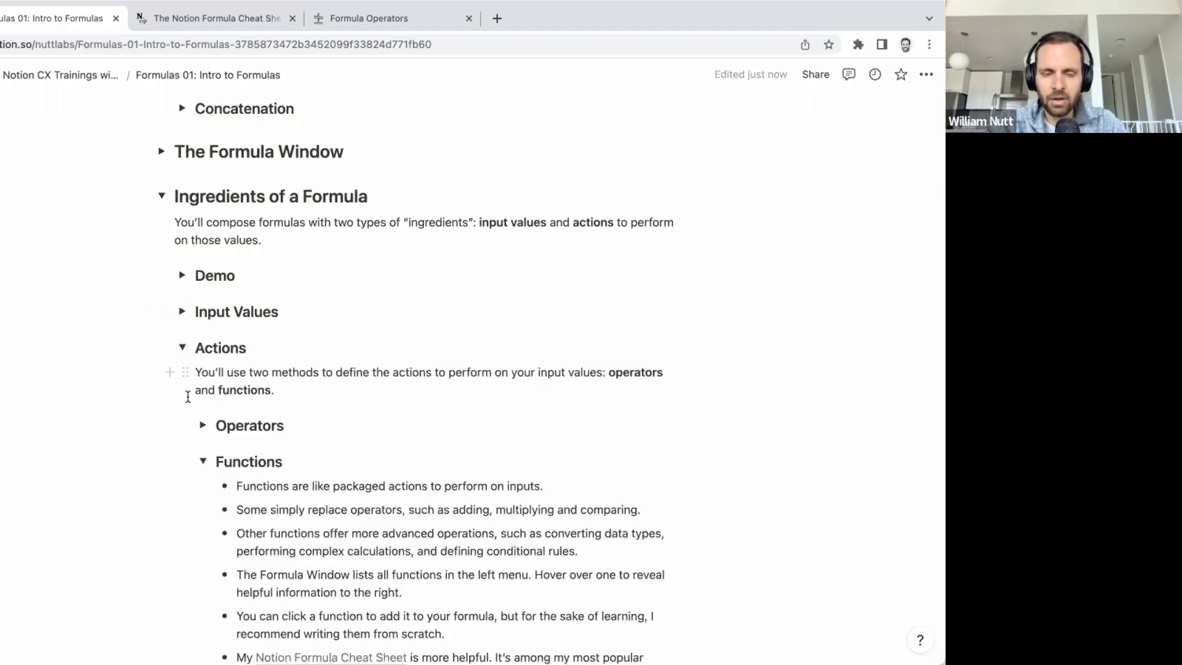
pyautogui.click(203, 463)
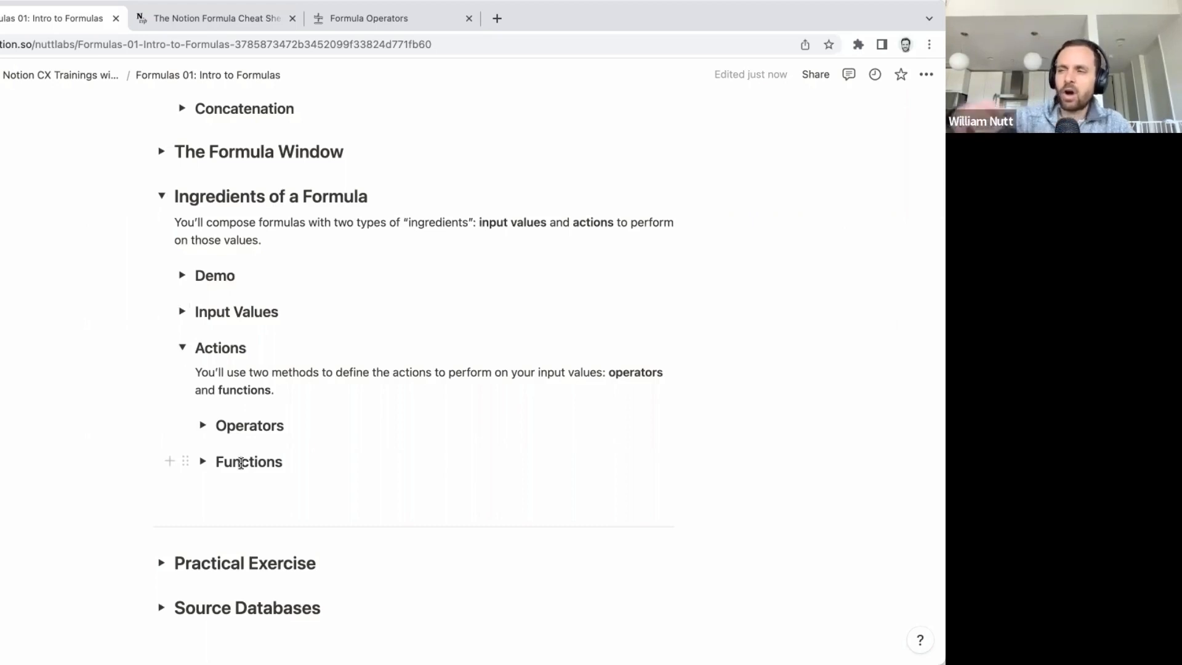
pyautogui.click(202, 463)
pyautogui.scroll(-5, 199, 463)
pyautogui.scroll(-1, 200, 462)
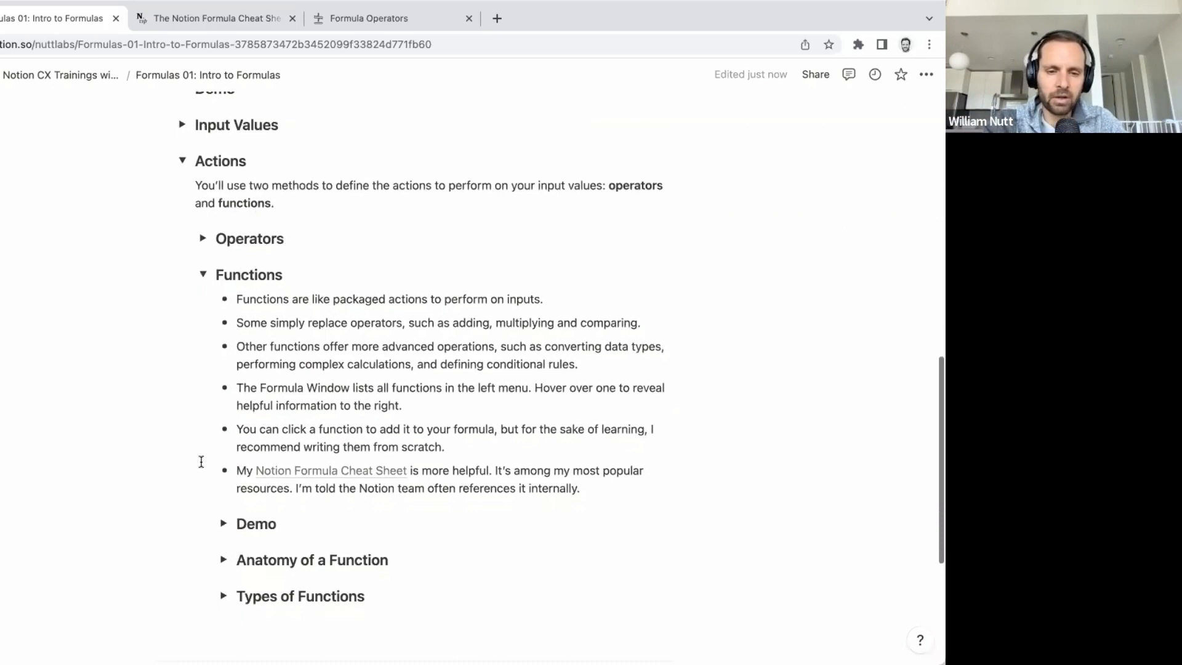
# Step: Follow the Notion Formula Cheat Sheet link, close the extra tabs, and return to Intro to Formulas
pyautogui.click(301, 473)
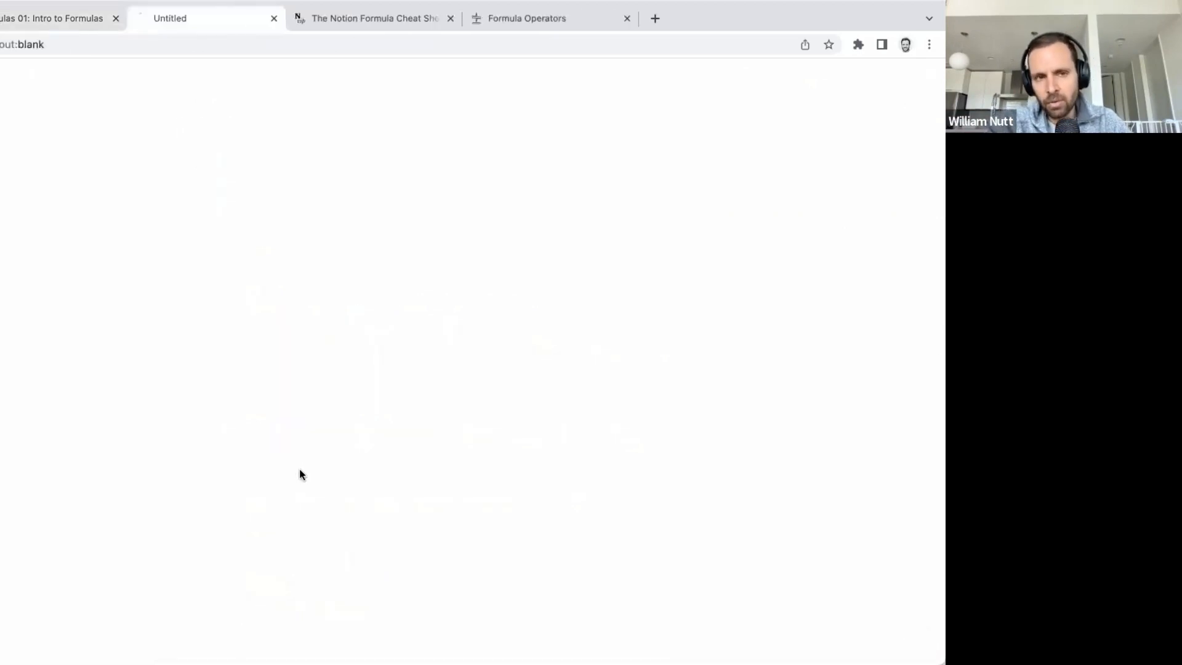
pyautogui.click(469, 19)
pyautogui.click(469, 20)
pyautogui.click(55, 23)
pyautogui.scroll(-1, 151, 391)
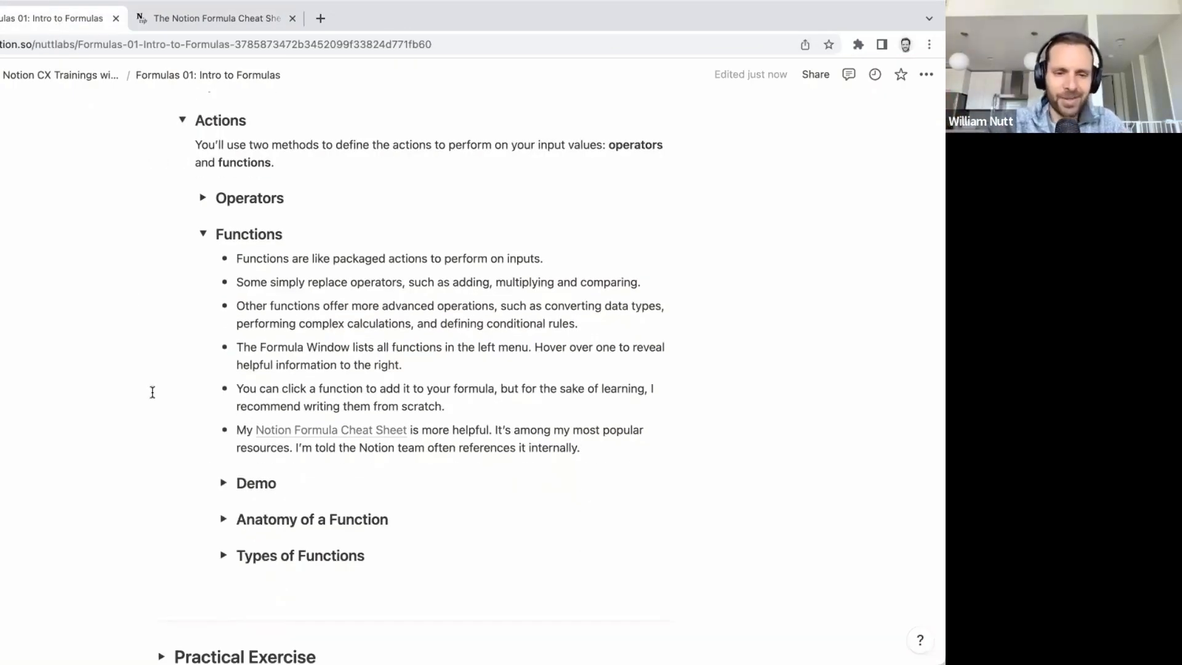
pyautogui.scroll(-2, 152, 392)
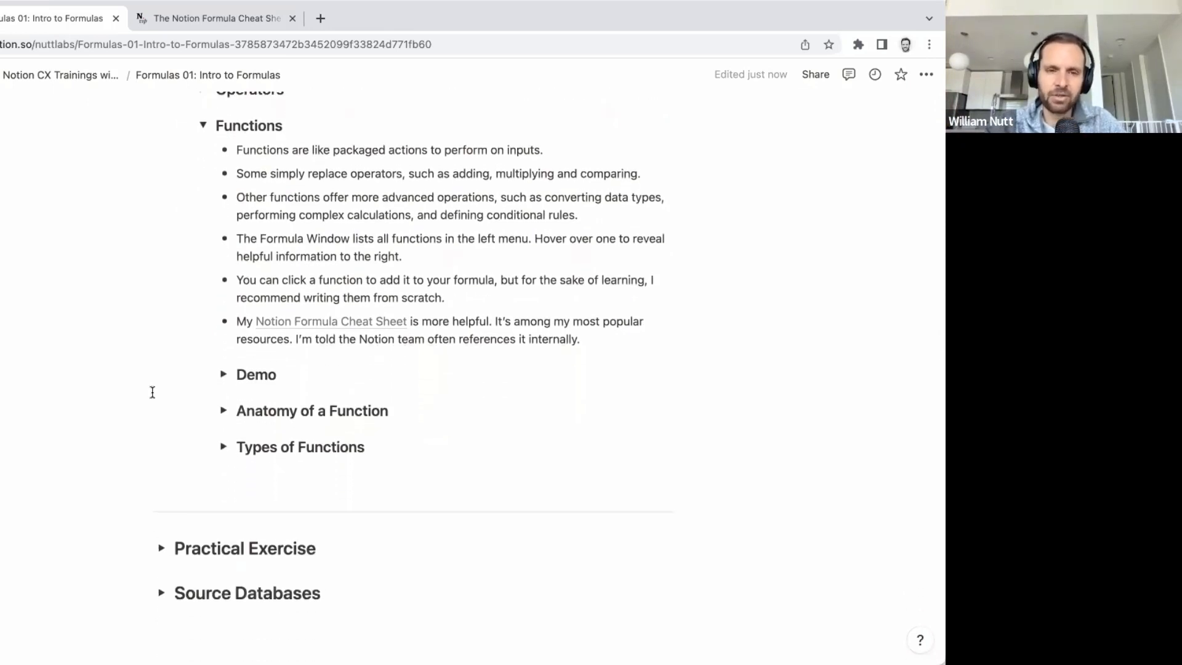
pyautogui.scroll(1, 152, 393)
pyautogui.scroll(-3, 152, 392)
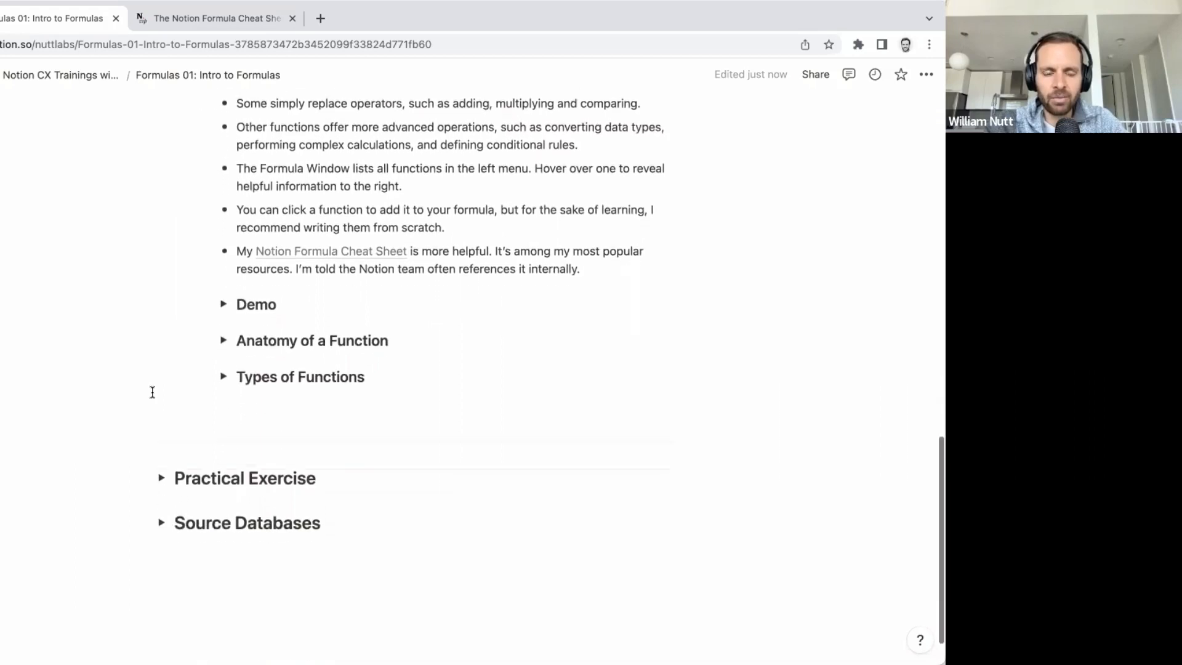
pyautogui.scroll(1, 148, 459)
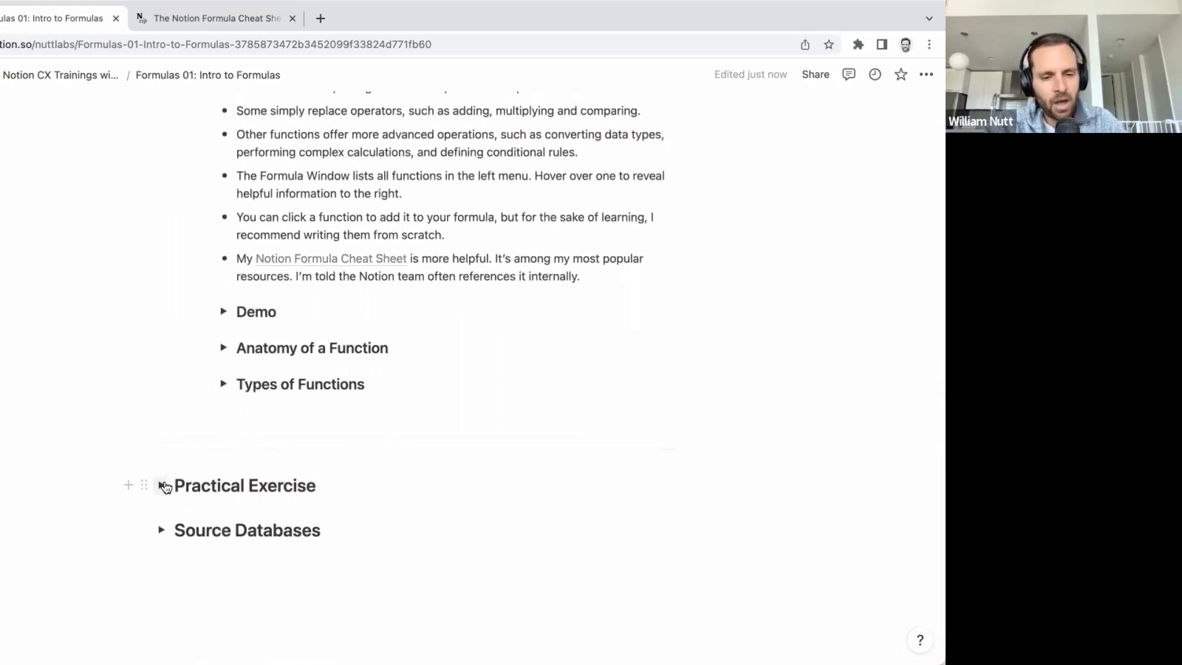
# Step: Expand Practical Exercise and read through its Expenses database property table
pyautogui.click(164, 486)
pyautogui.scroll(-4, 164, 483)
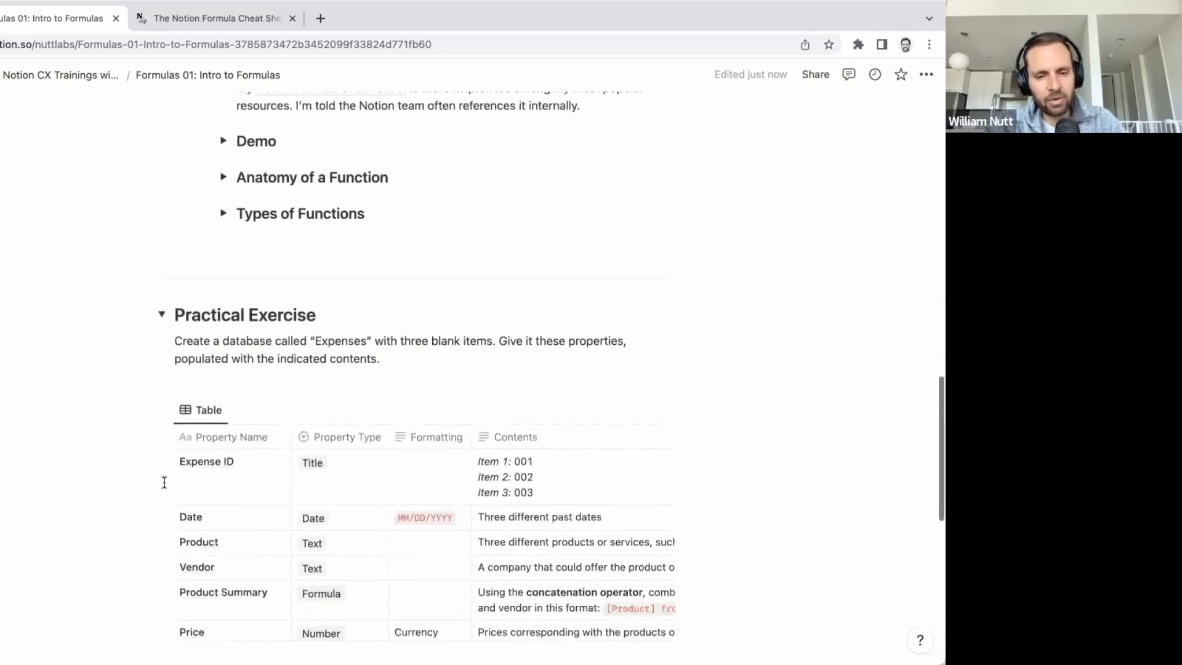
pyautogui.scroll(-3, 164, 482)
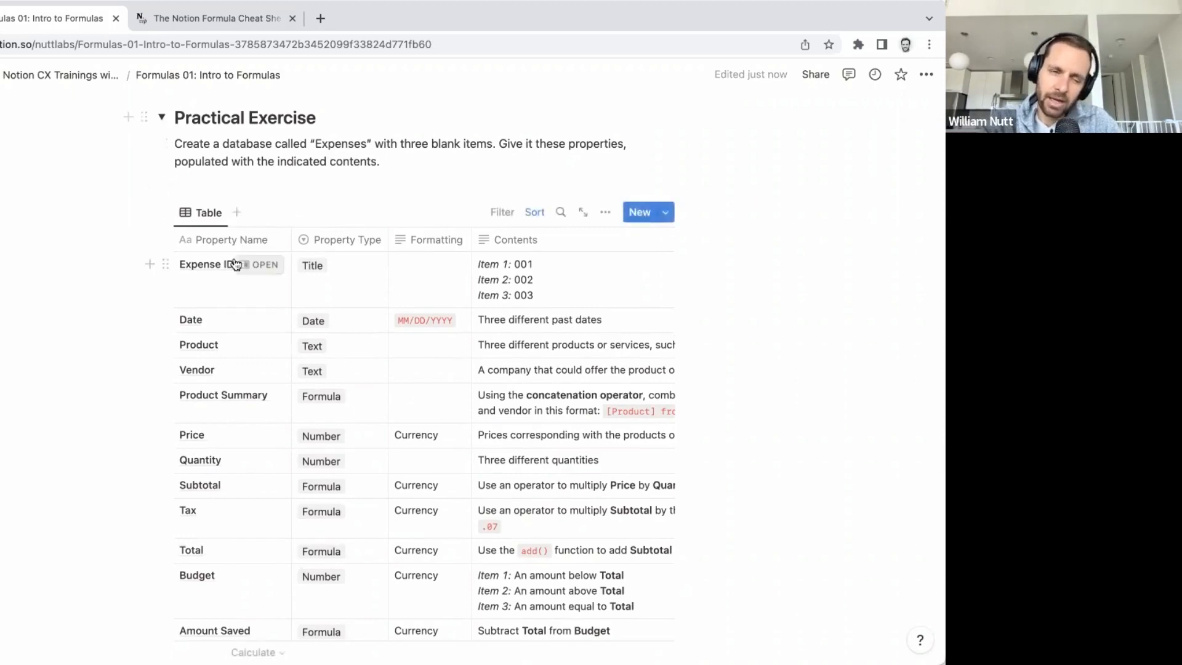
pyautogui.scroll(-3, 212, 465)
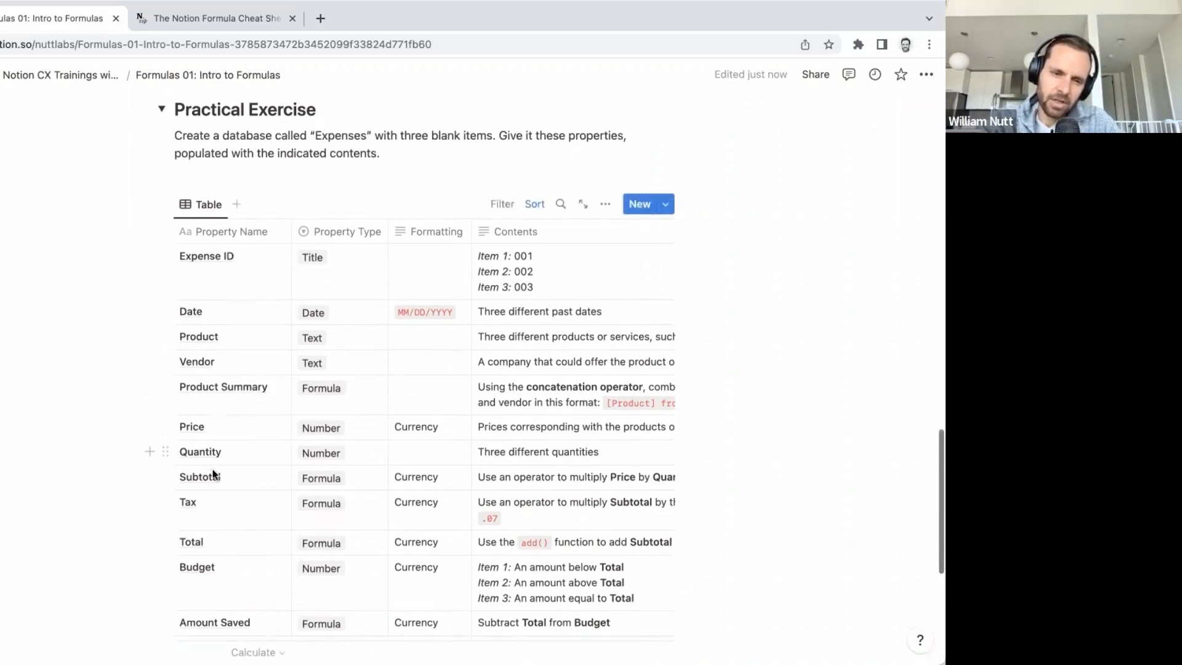
pyautogui.scroll(1, 246, 473)
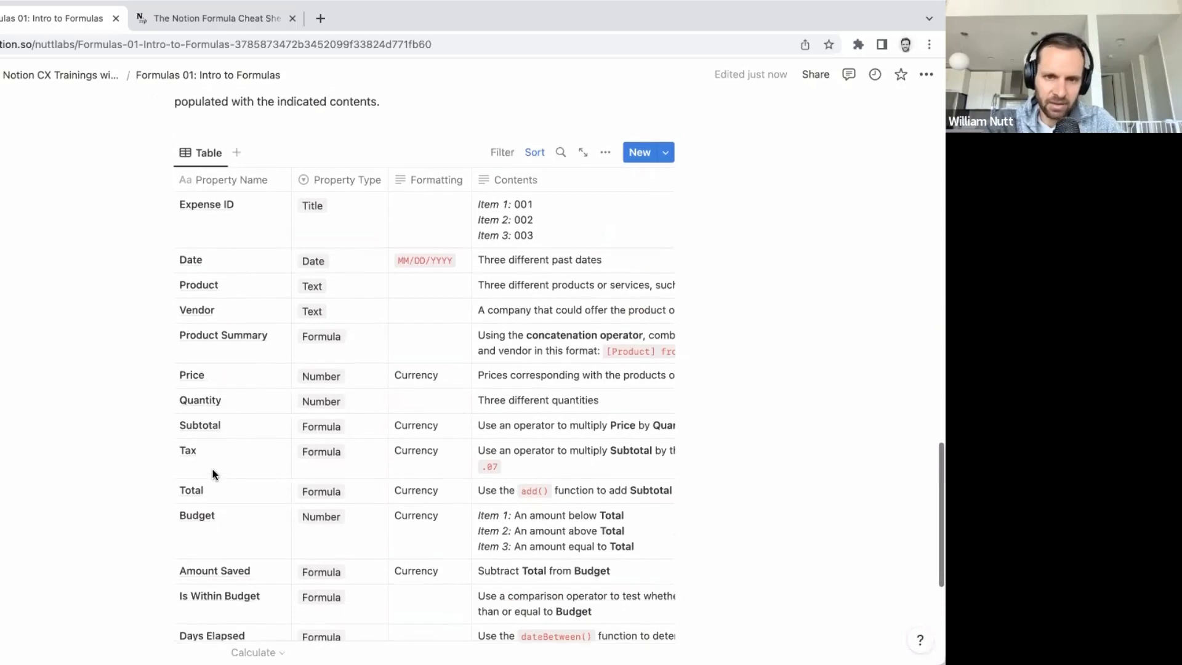
pyautogui.scroll(1, 376, 307)
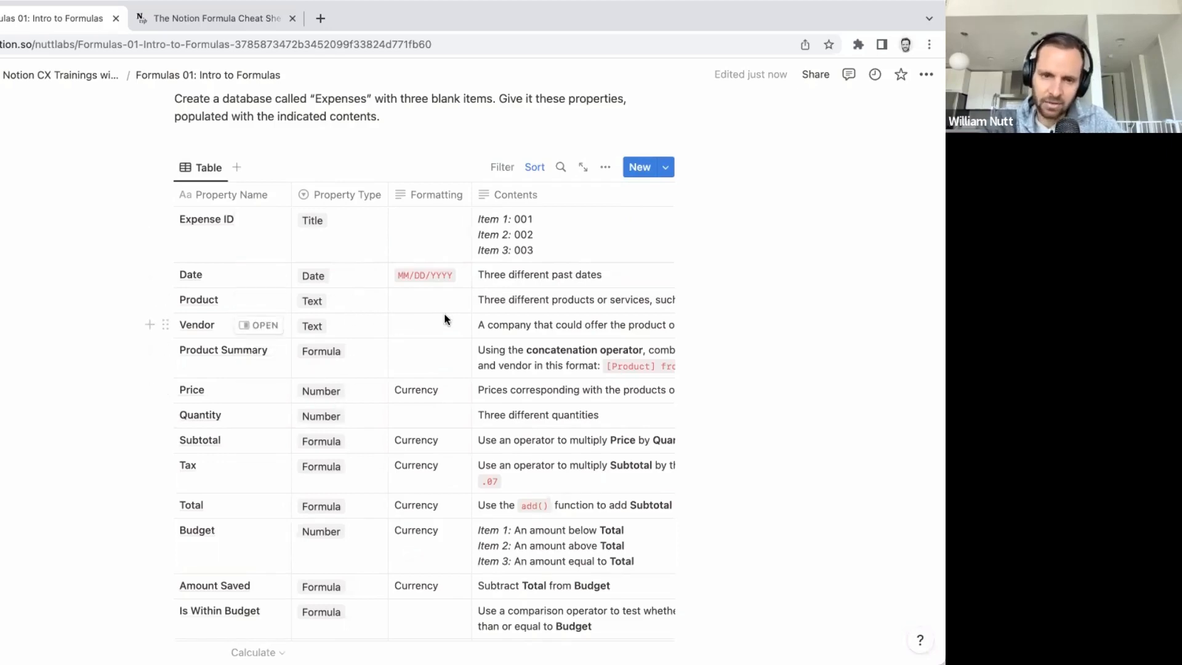
pyautogui.scroll(-1, 448, 319)
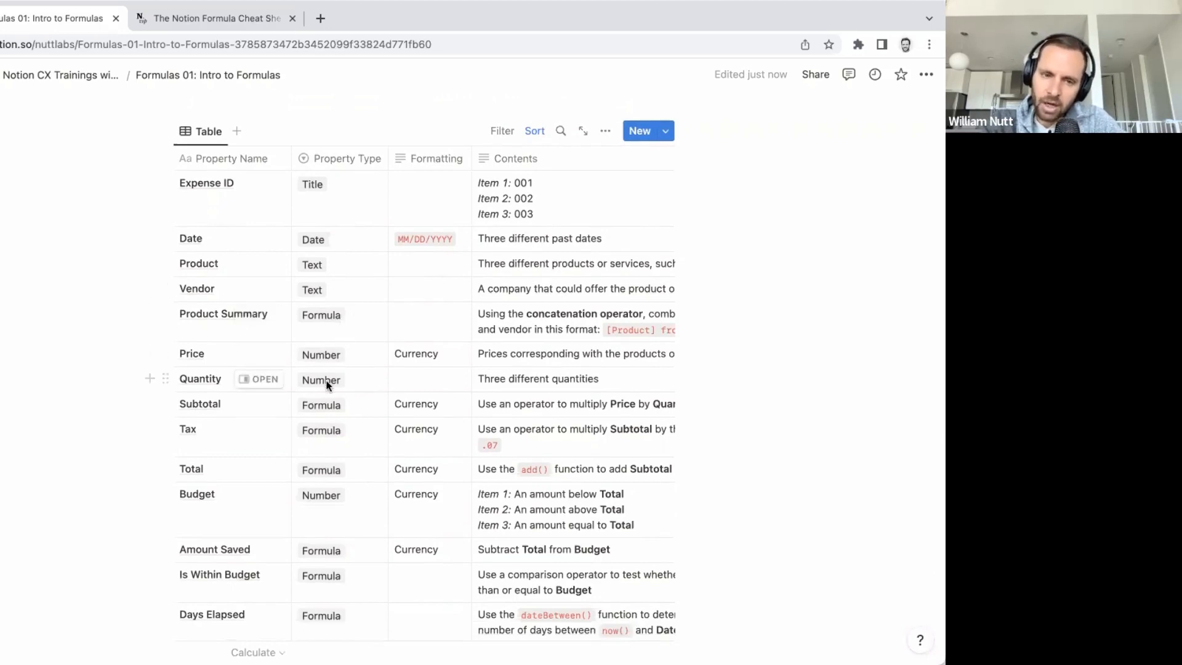
pyautogui.scroll(-2, 326, 385)
pyautogui.scroll(-1, 326, 386)
pyautogui.scroll(1, 326, 386)
pyautogui.scroll(-1, 326, 387)
pyautogui.scroll(-2, 326, 385)
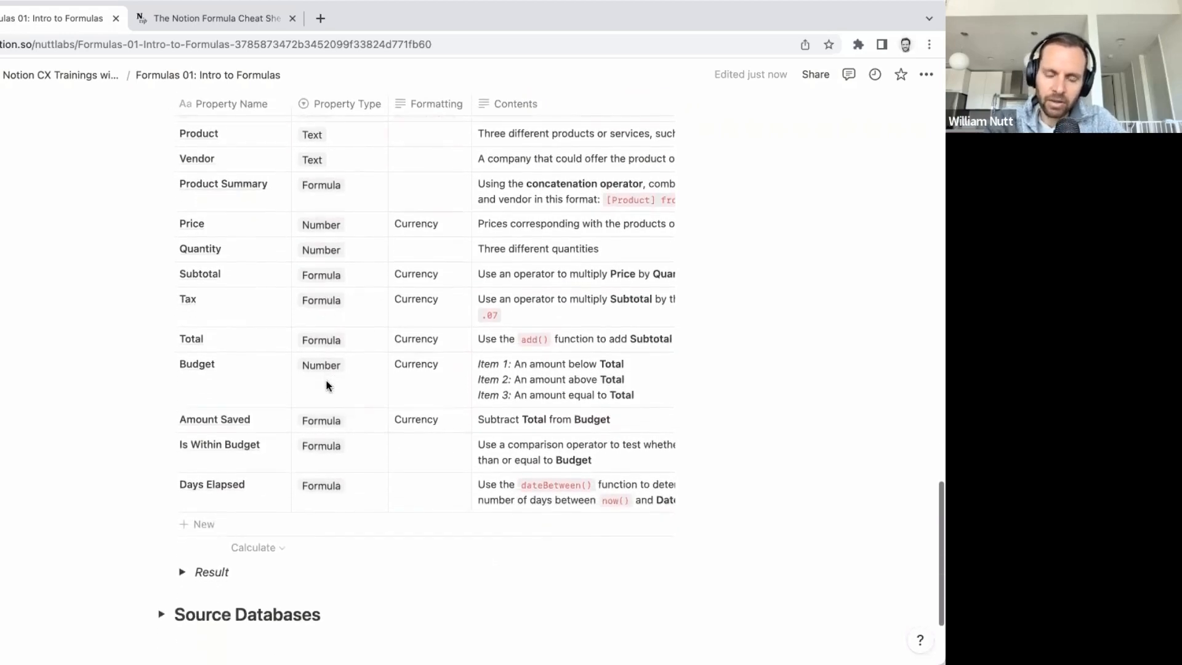
pyautogui.scroll(1, 327, 385)
pyautogui.scroll(1, 326, 385)
pyautogui.scroll(-3, 327, 385)
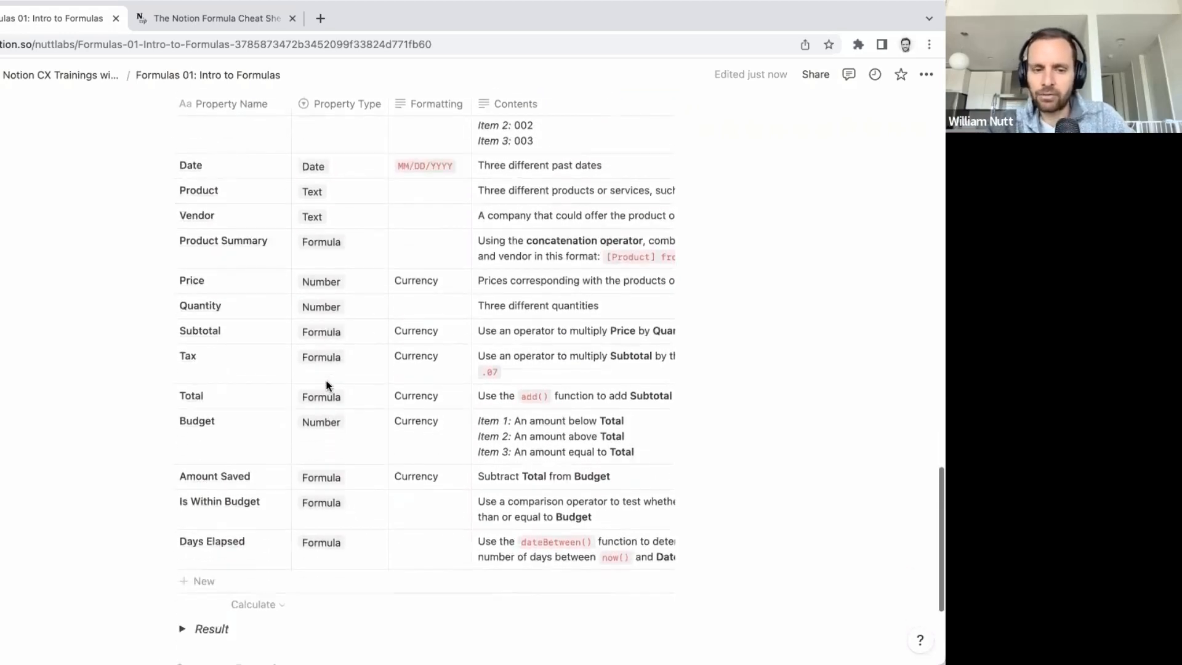
pyautogui.scroll(1, 326, 385)
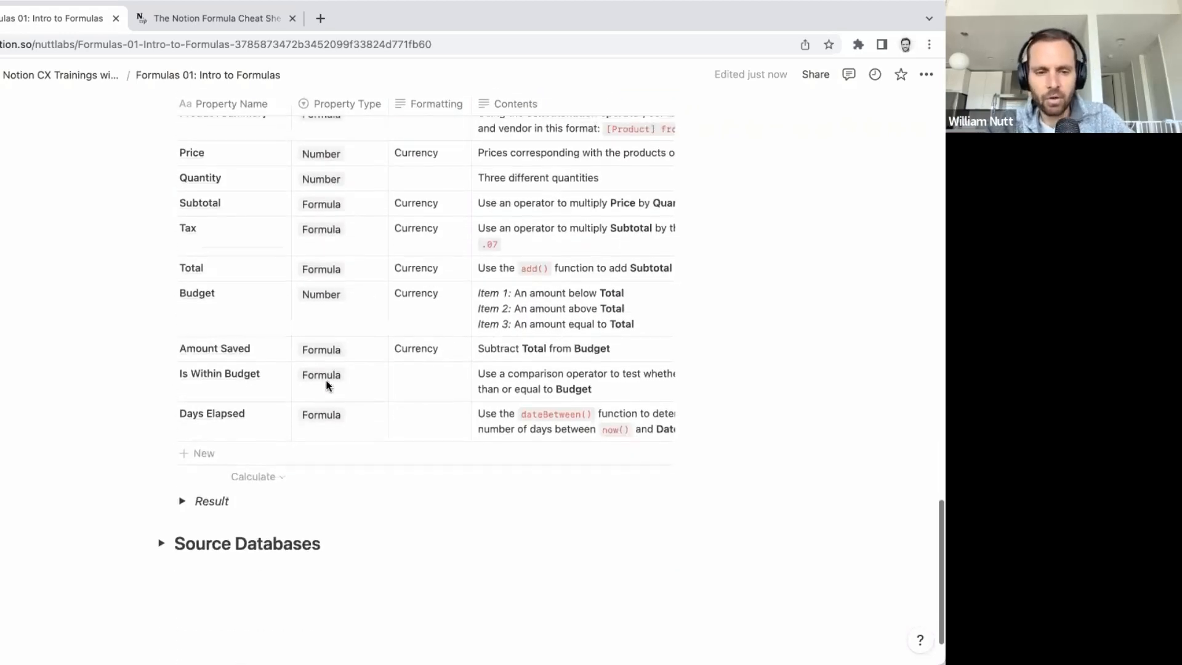
# Step: Reveal the example Expenses Result table, then fold the Result section again
pyautogui.click(183, 502)
pyautogui.scroll(-4, 184, 496)
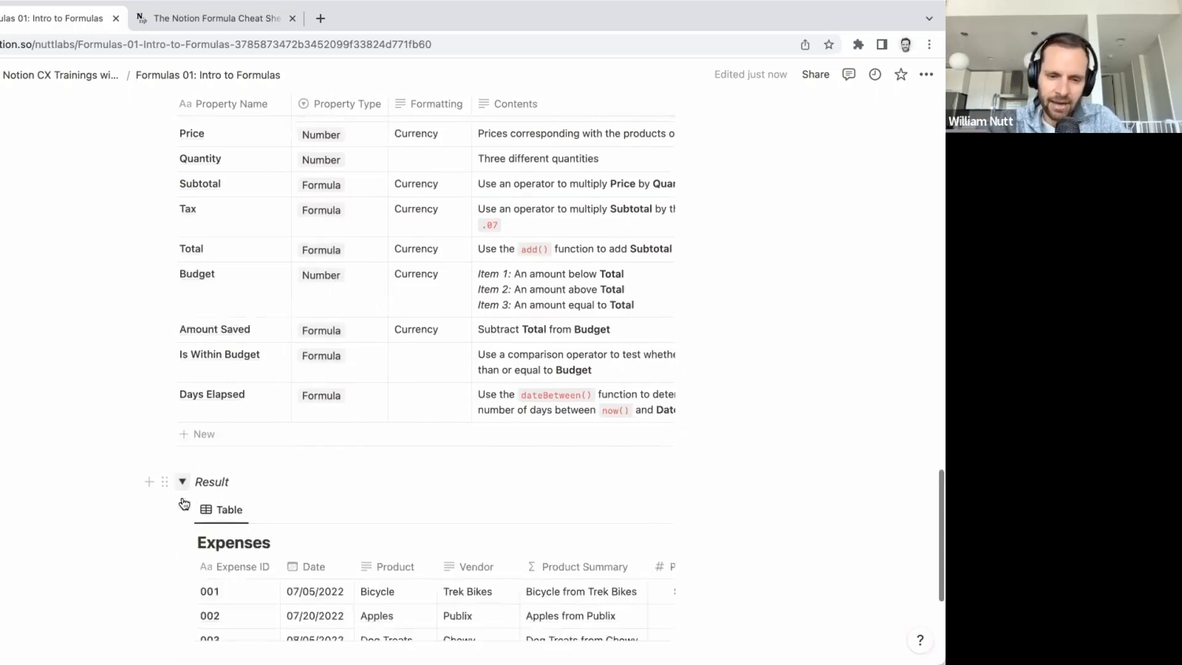
pyautogui.click(183, 286)
pyautogui.scroll(8, 183, 285)
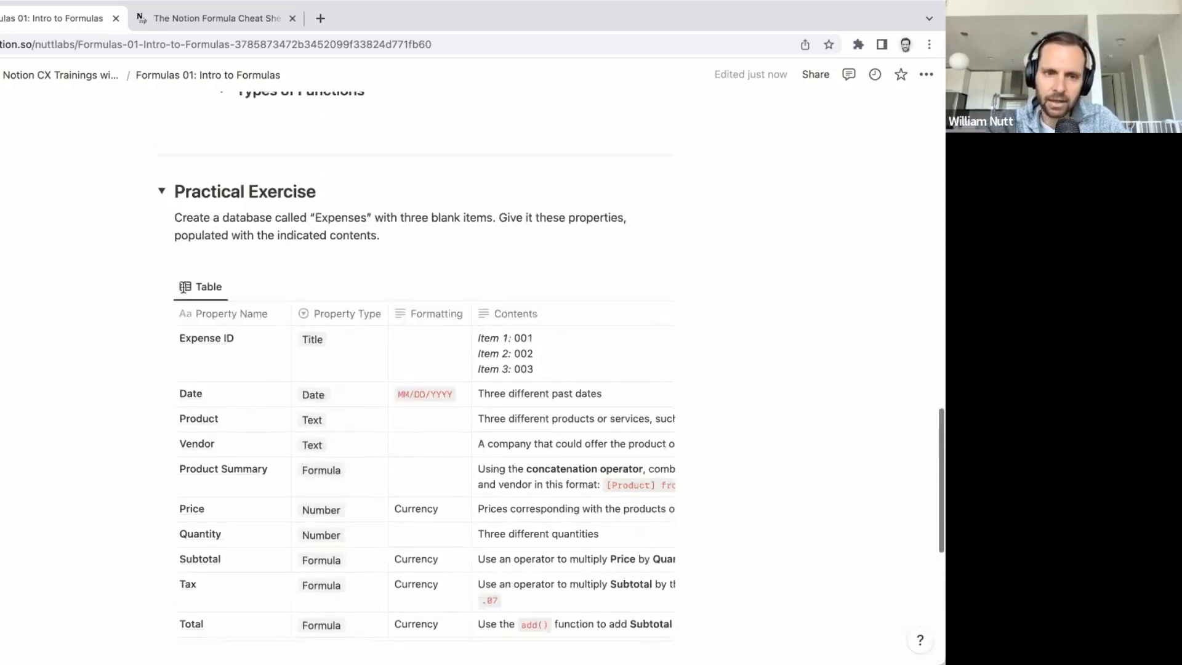